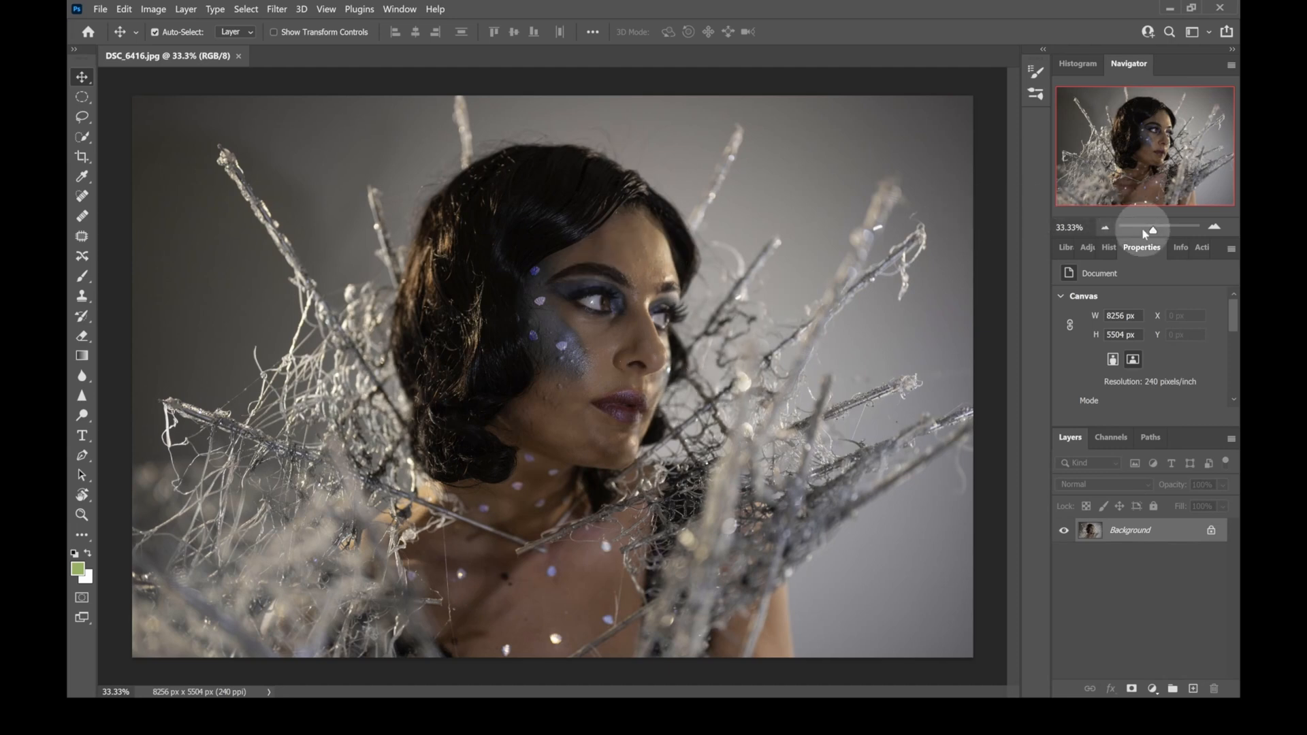
pyautogui.moveTo(1154, 234); pyautogui.dragTo(1156, 232)
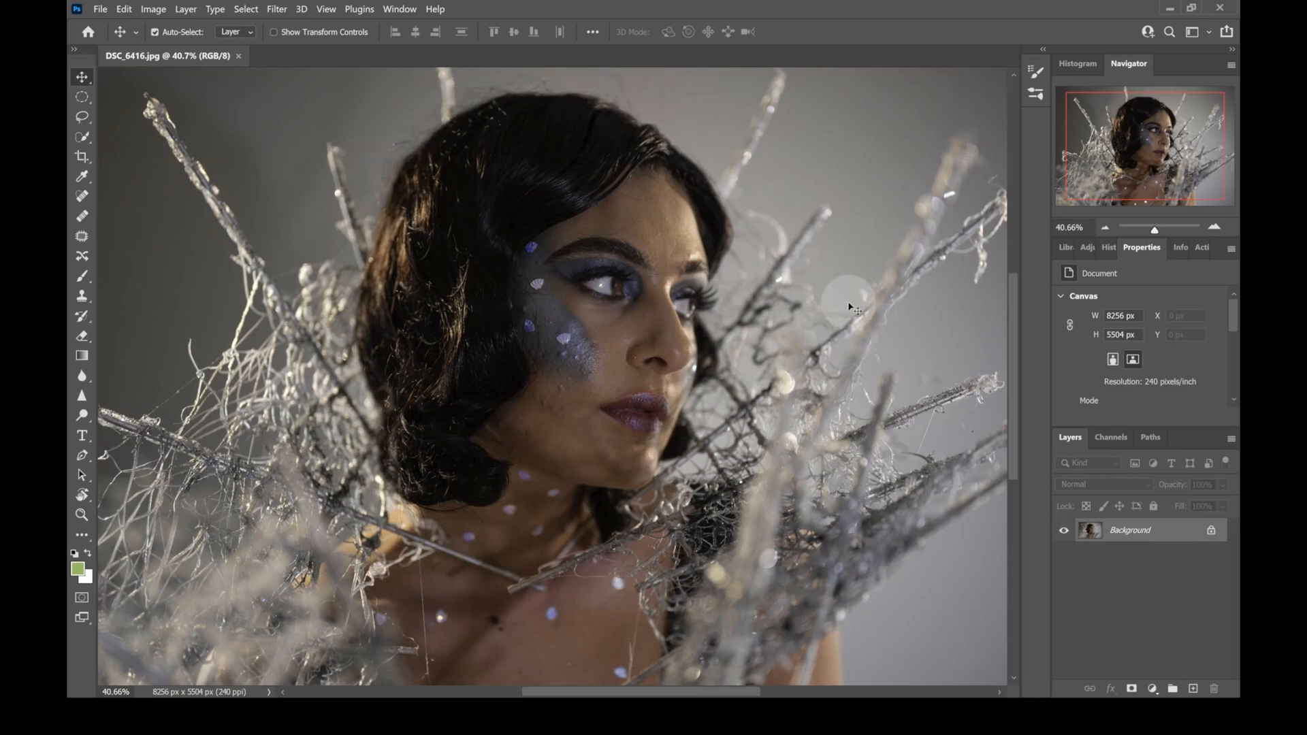
pyautogui.moveTo(1155, 230); pyautogui.dragTo(1155, 233)
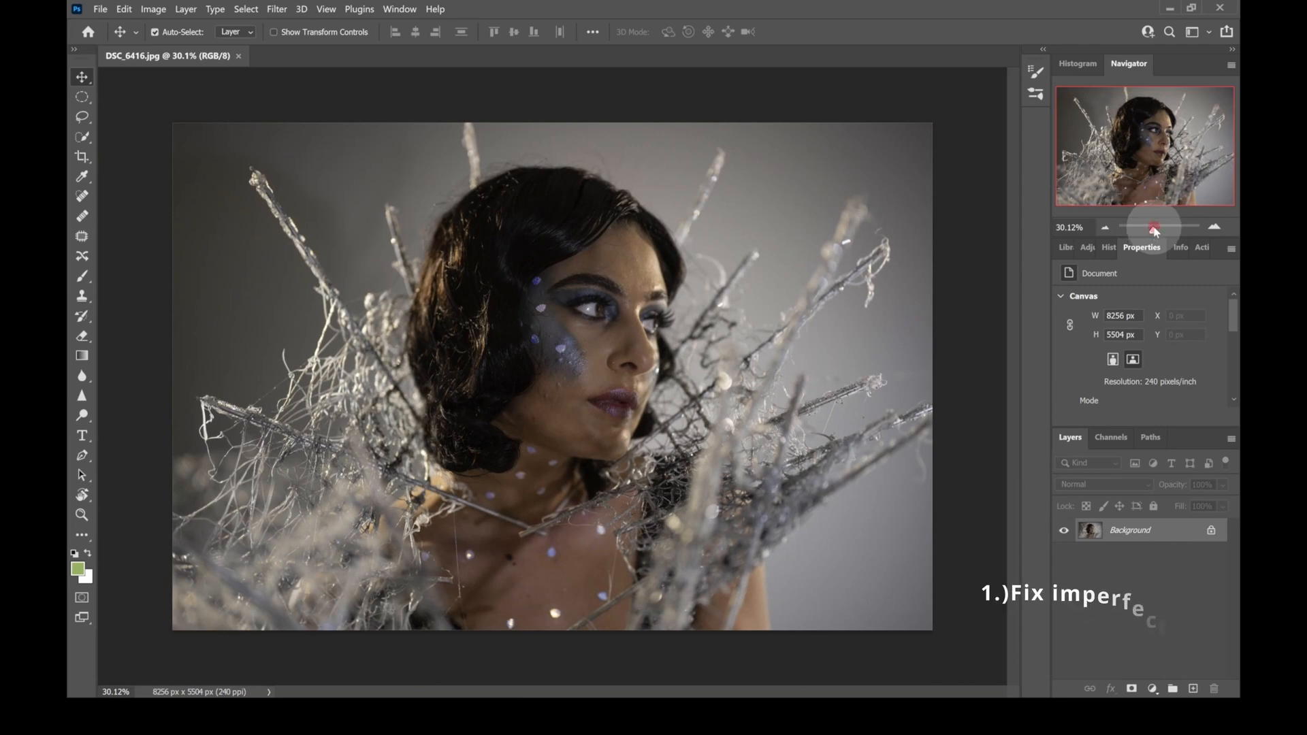
pyautogui.moveTo(1154, 232); pyautogui.dragTo(1154, 230)
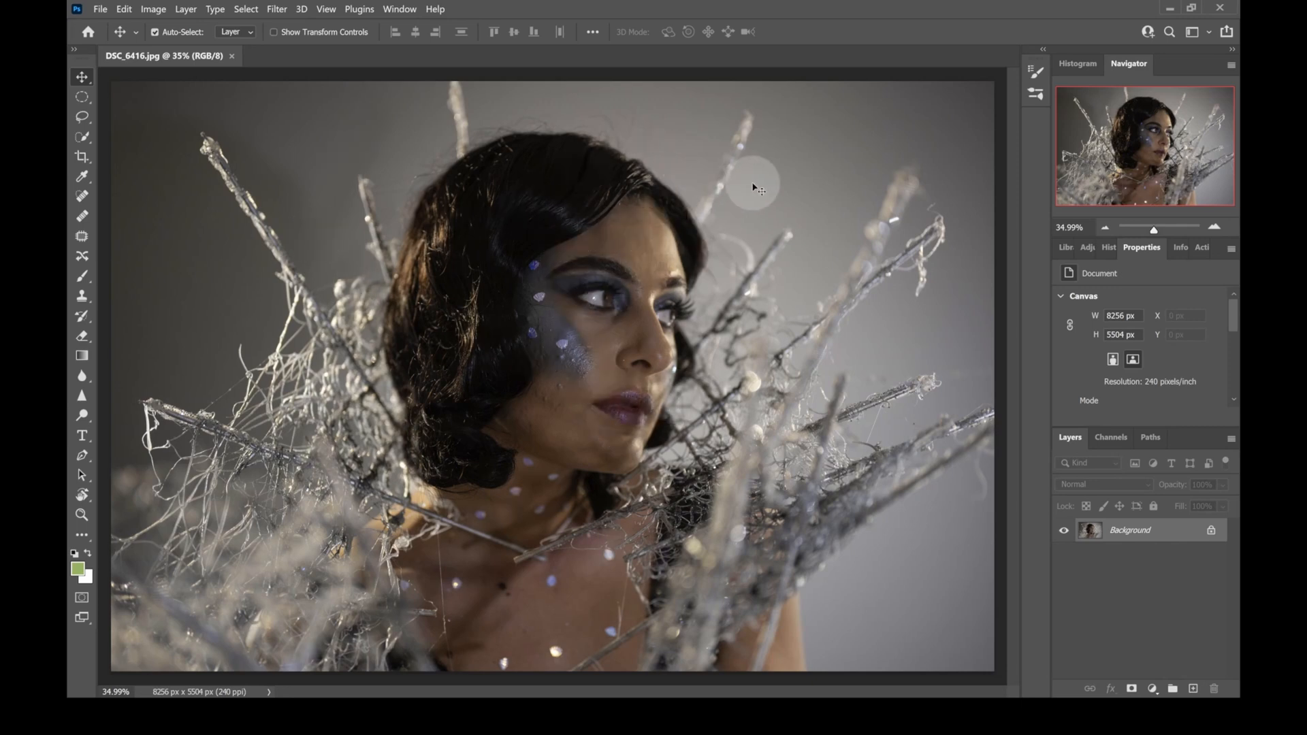
# Run the recorded Frequency Separation, Dodging action from the 2020.12.20 Frequency Separation set on the portrait
pyautogui.click(1203, 247)
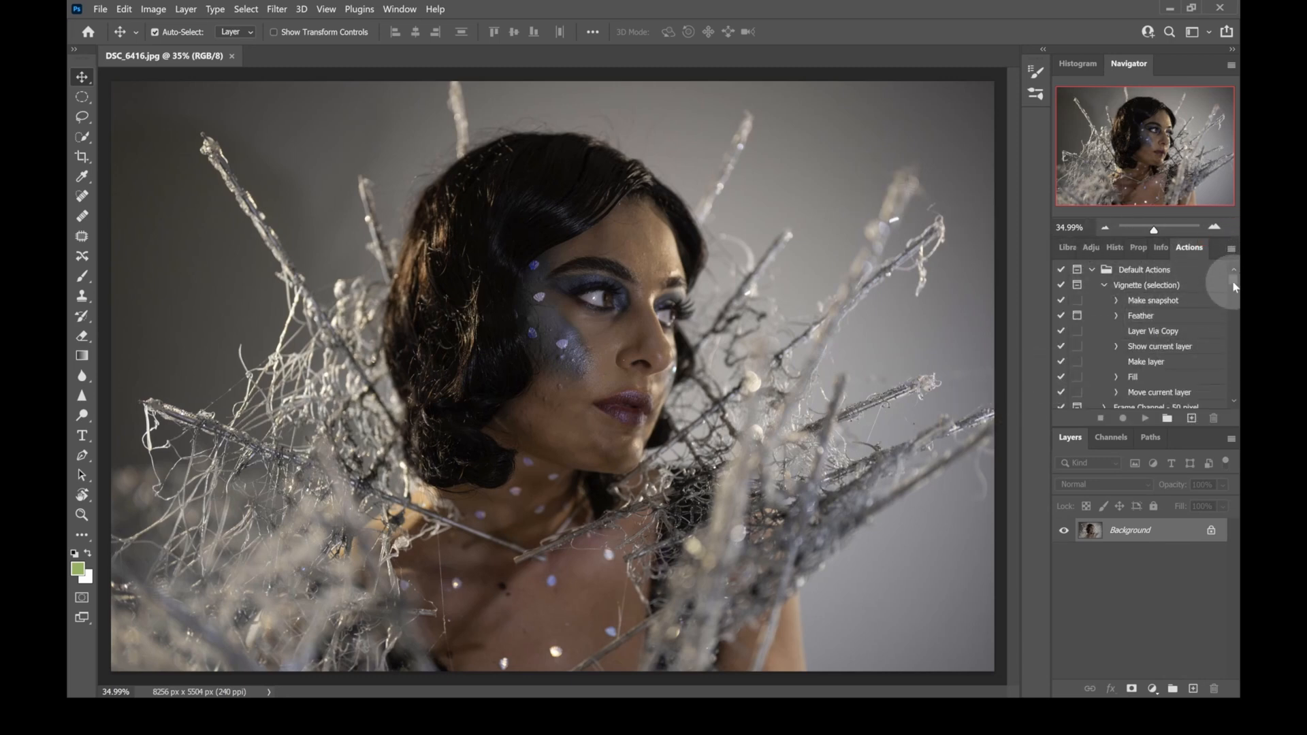
pyautogui.moveTo(1233, 284); pyautogui.dragTo(1235, 293)
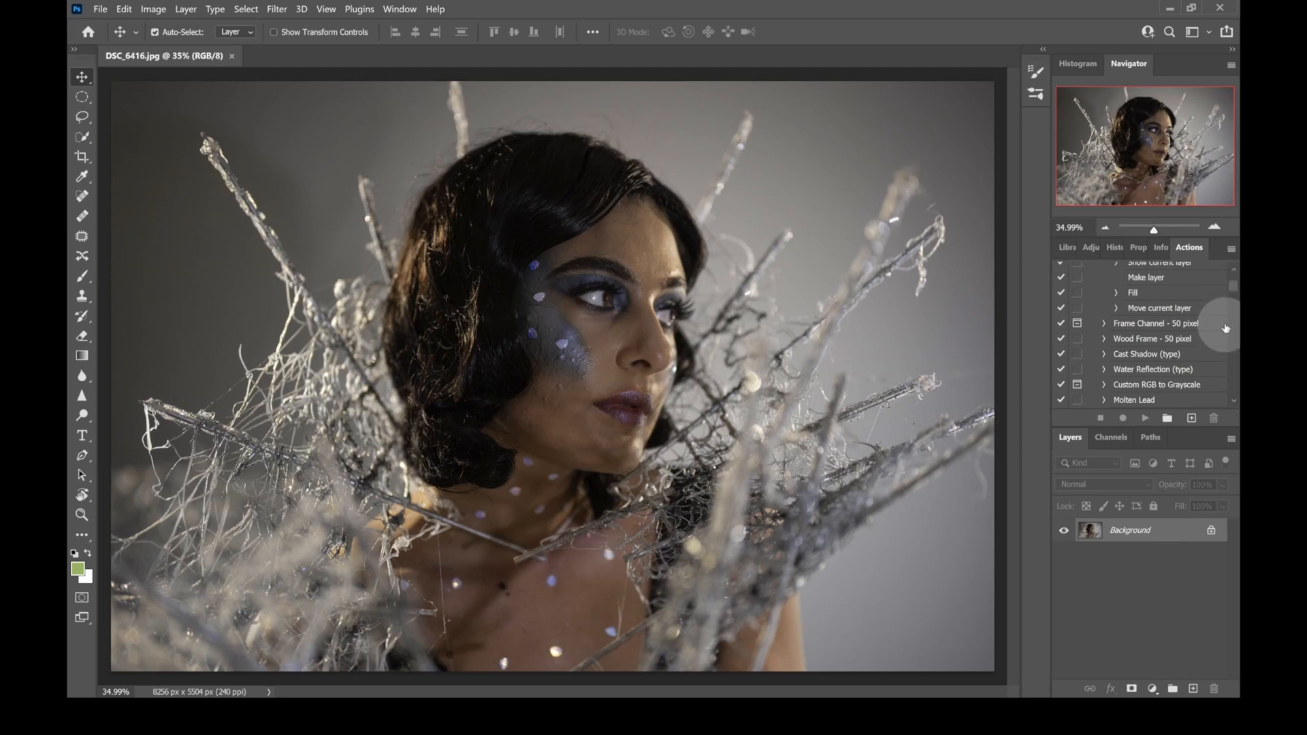
pyautogui.moveTo(1237, 288); pyautogui.dragTo(1236, 294)
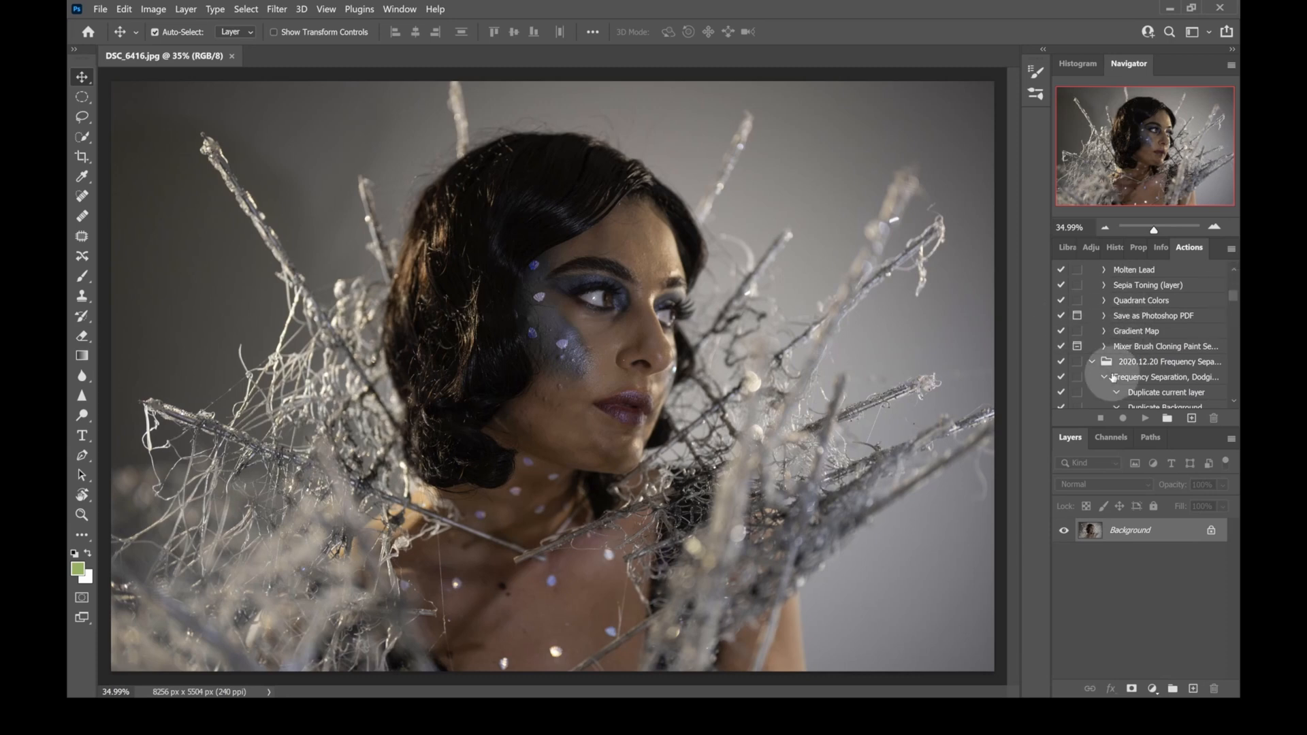
pyautogui.click(1155, 363)
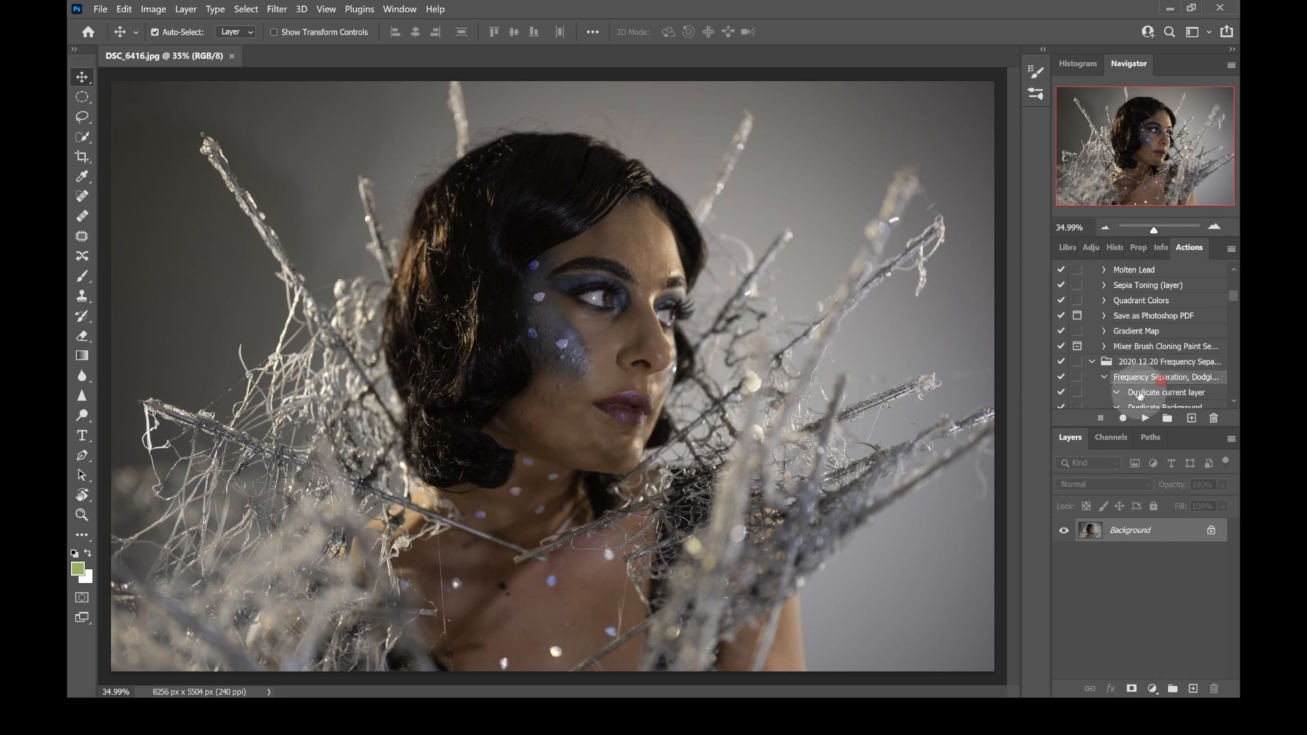
pyautogui.click(1146, 419)
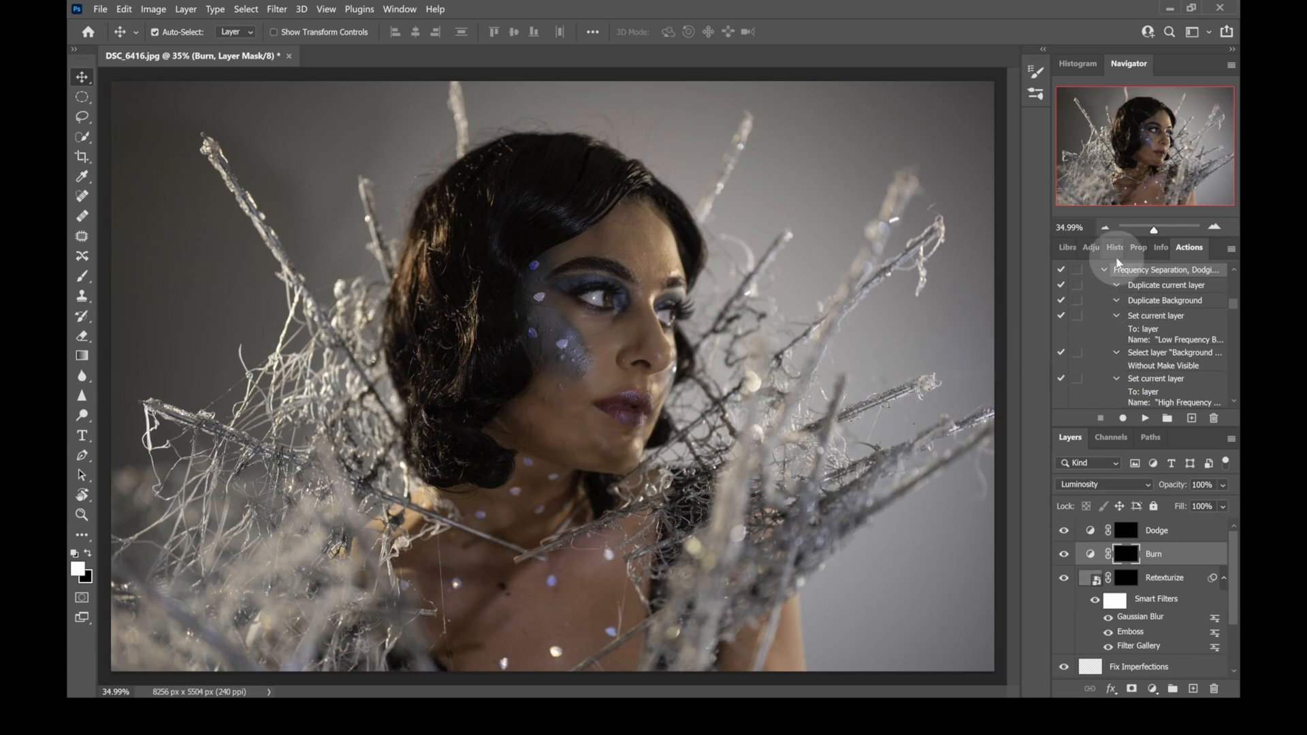
# Enlarge the layer list and examine the layers generated by the action, from Dodge down to Background
pyautogui.moveTo(1176, 429); pyautogui.dragTo(1176, 370)
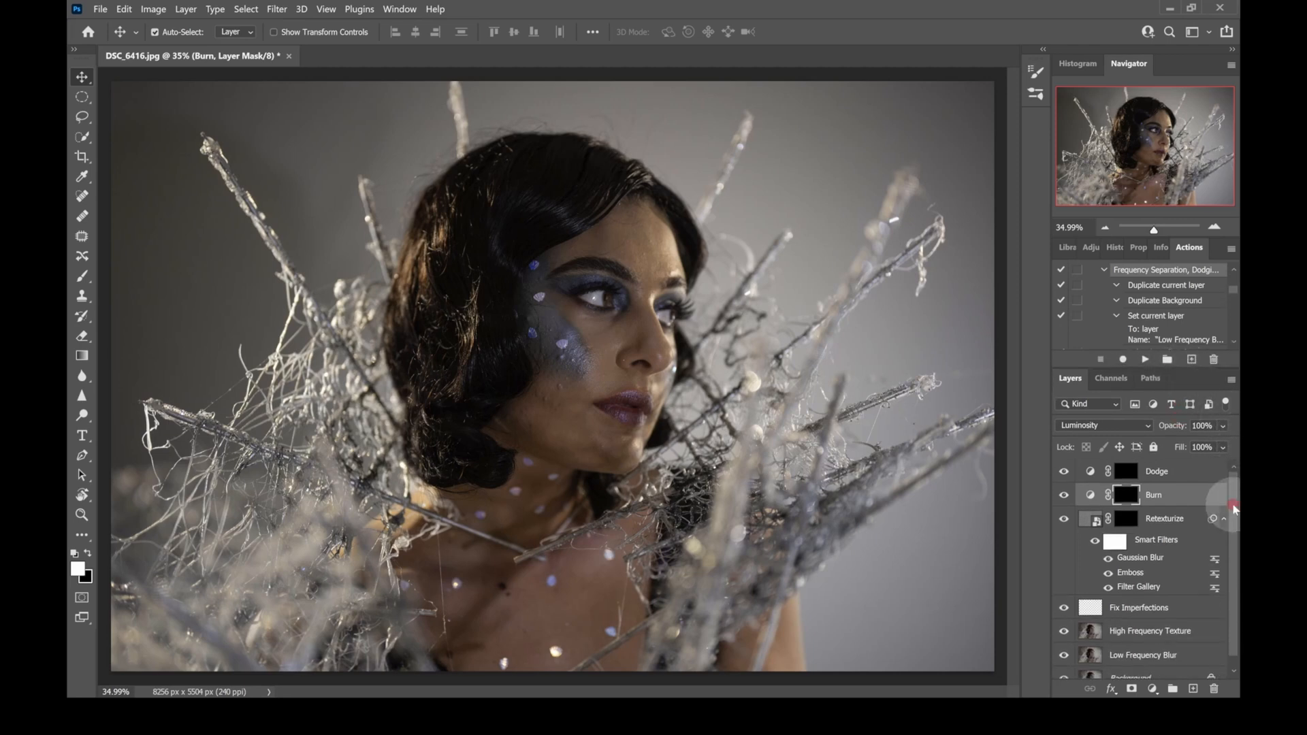
pyautogui.scroll(-1, 1233, 509)
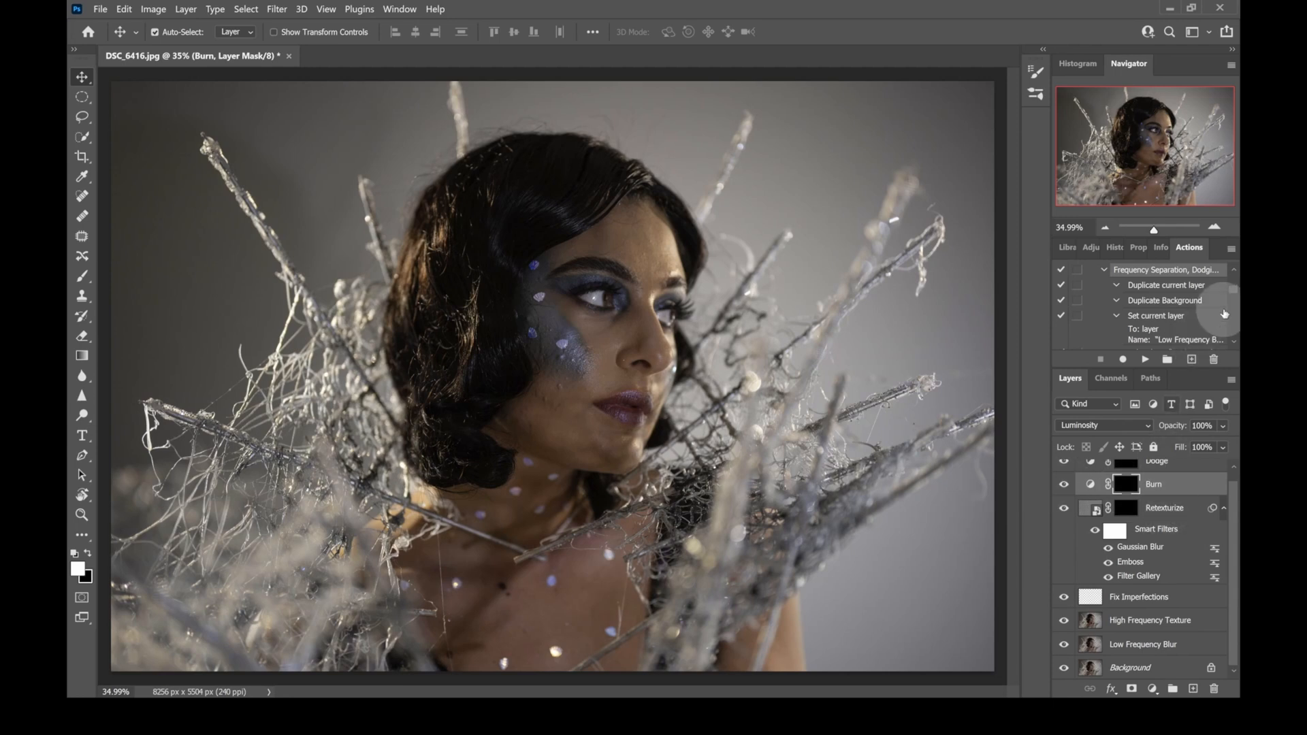
pyautogui.click(1234, 272)
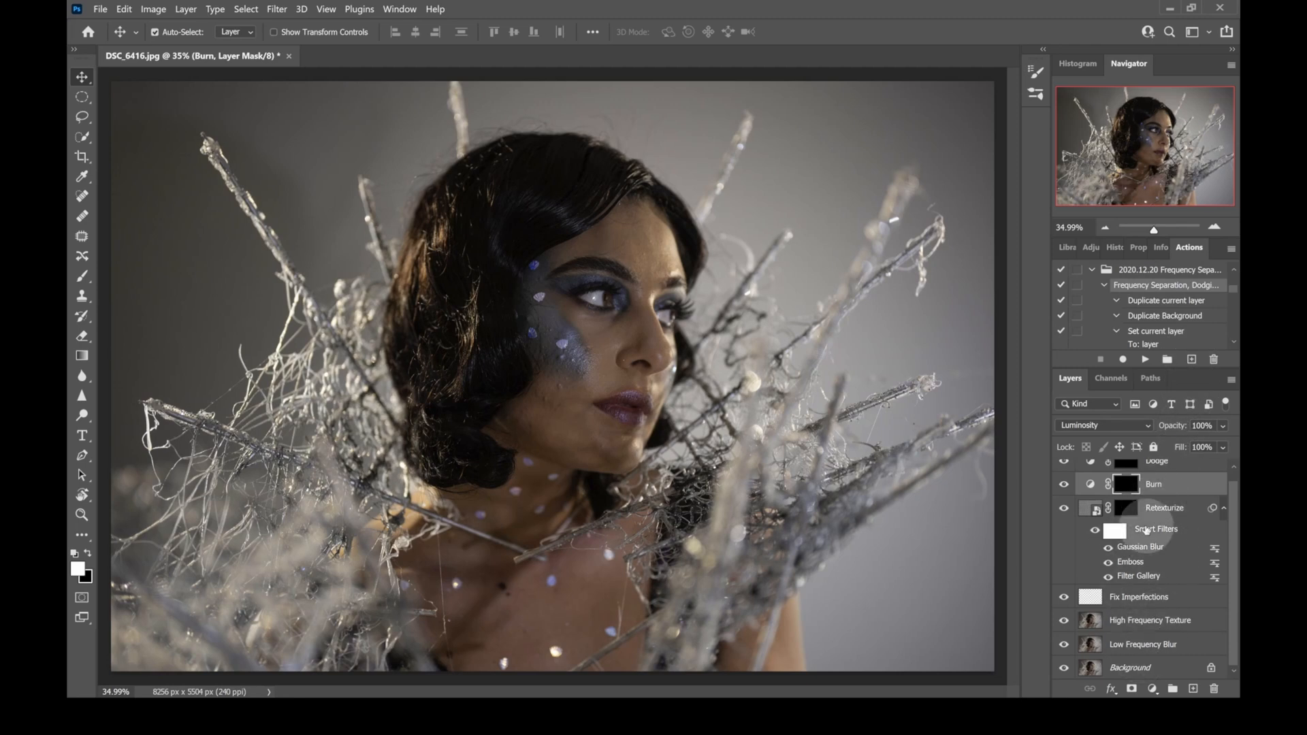
pyautogui.scroll(1, 1167, 552)
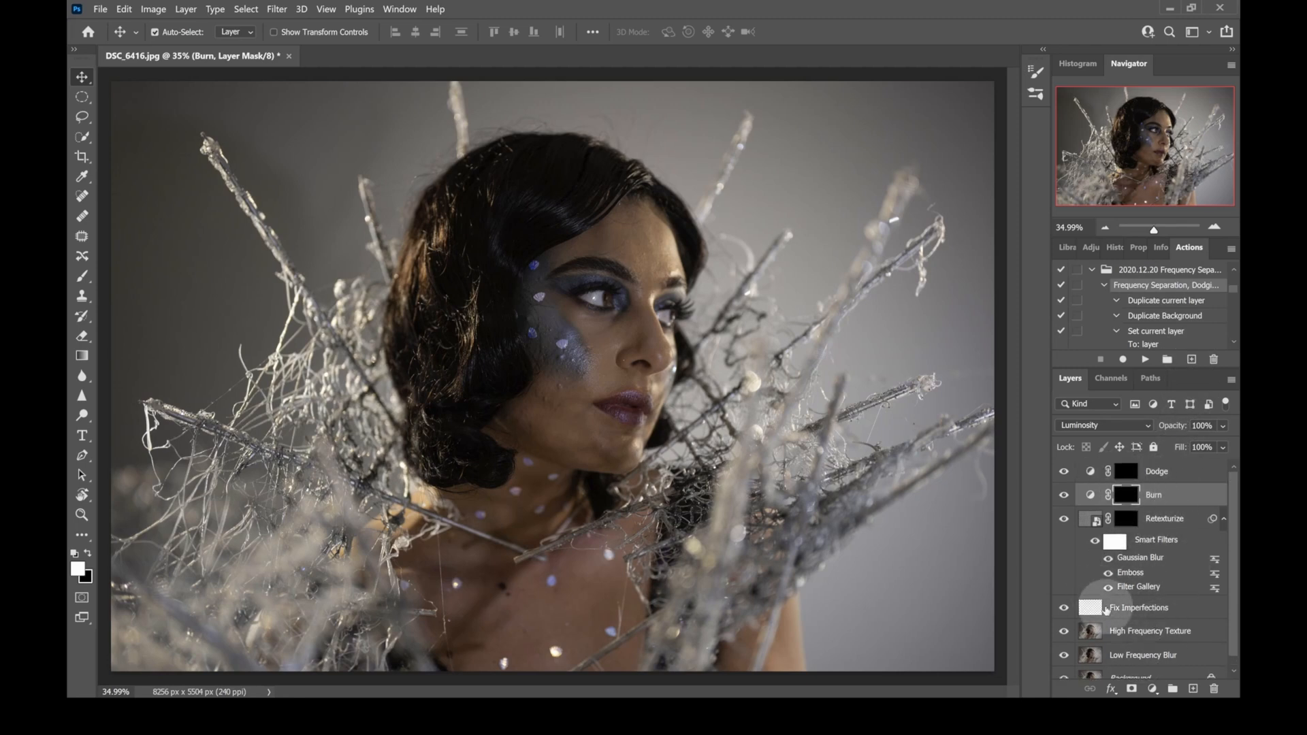
pyautogui.scroll(-1, 1133, 572)
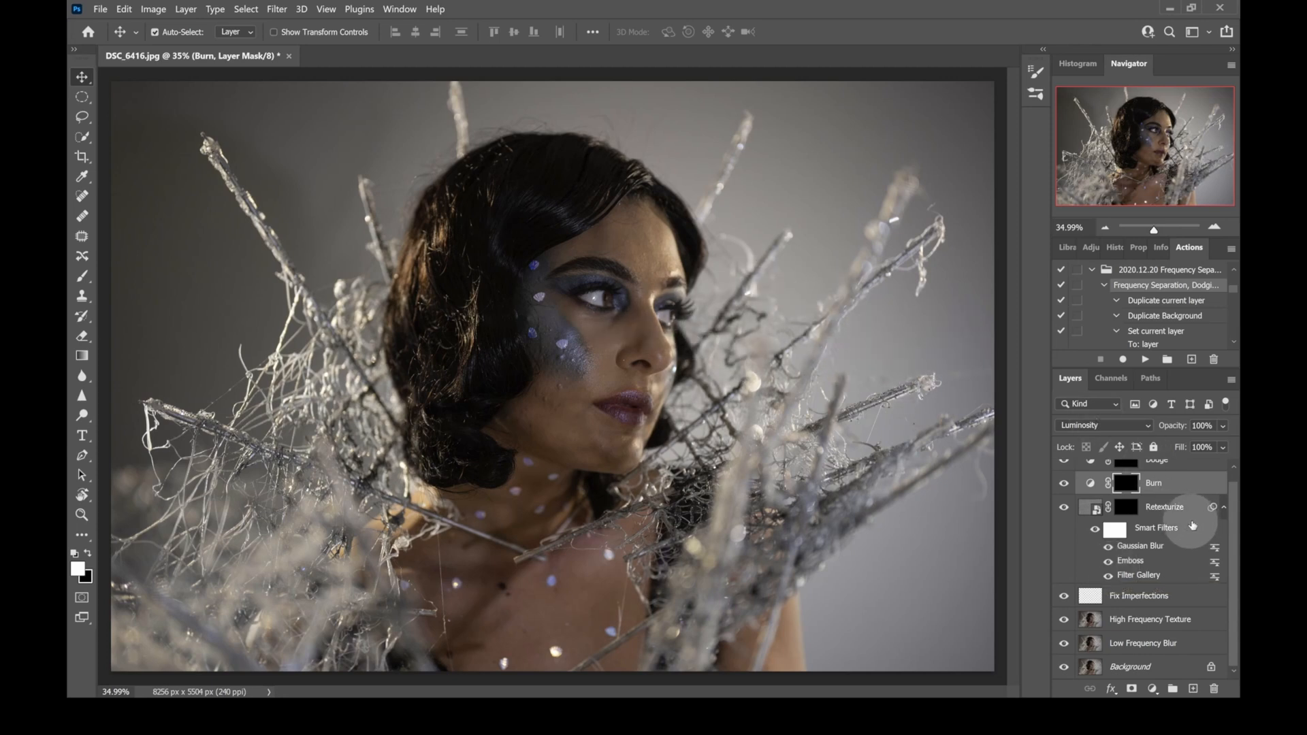
pyautogui.scroll(1, 1192, 525)
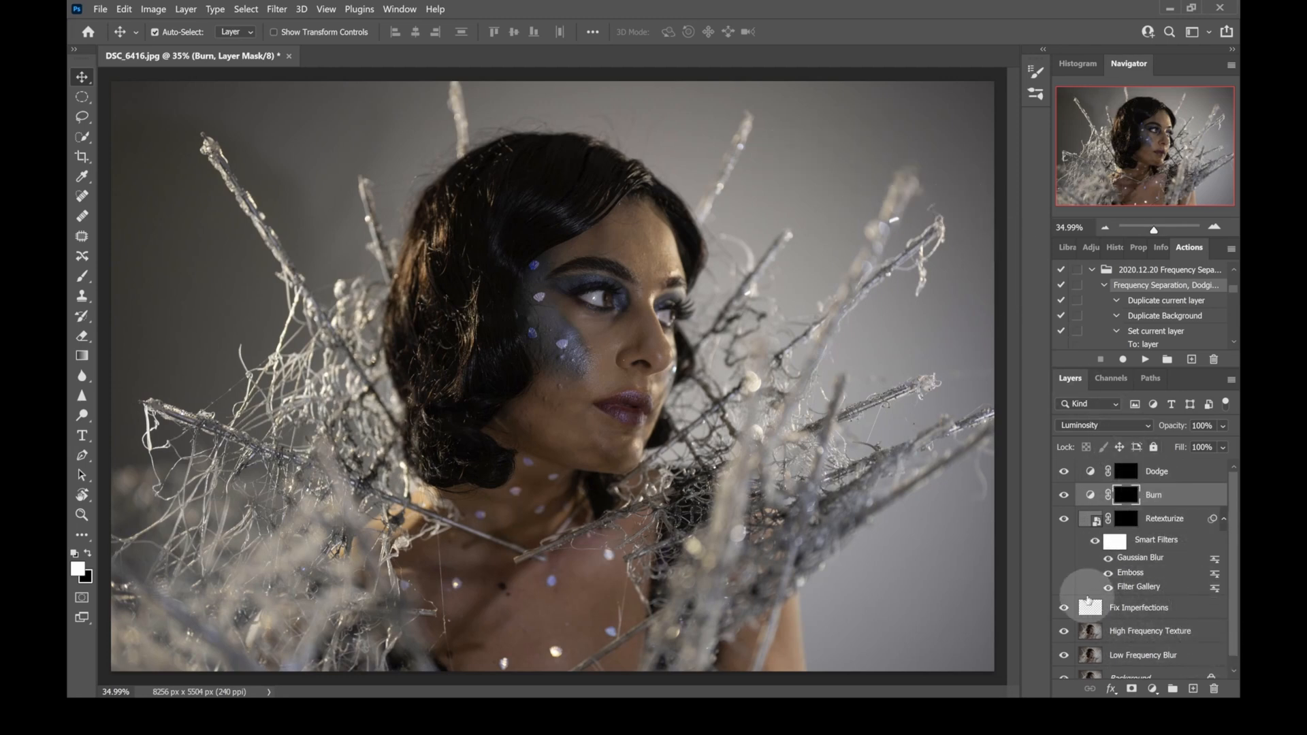
# Delete the High Frequency Texture layer
pyautogui.scroll(-1, 1130, 633)
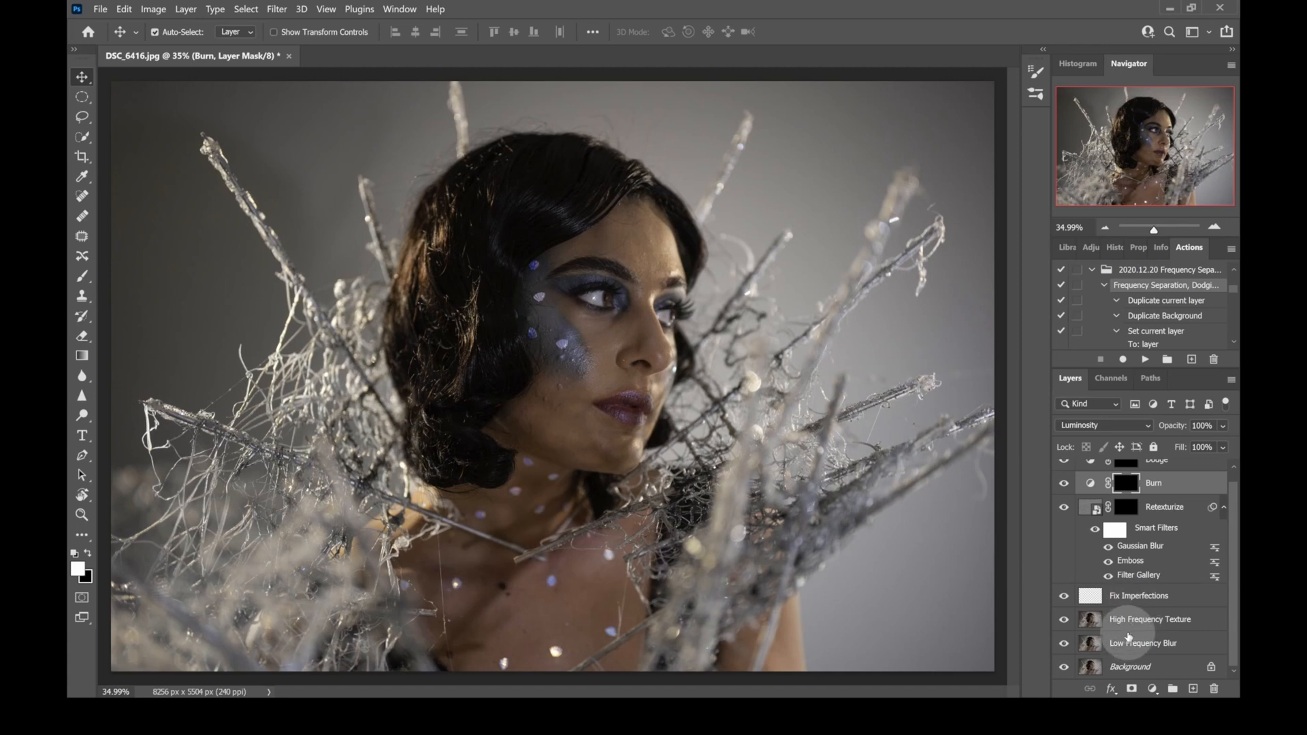
pyautogui.click(1135, 625)
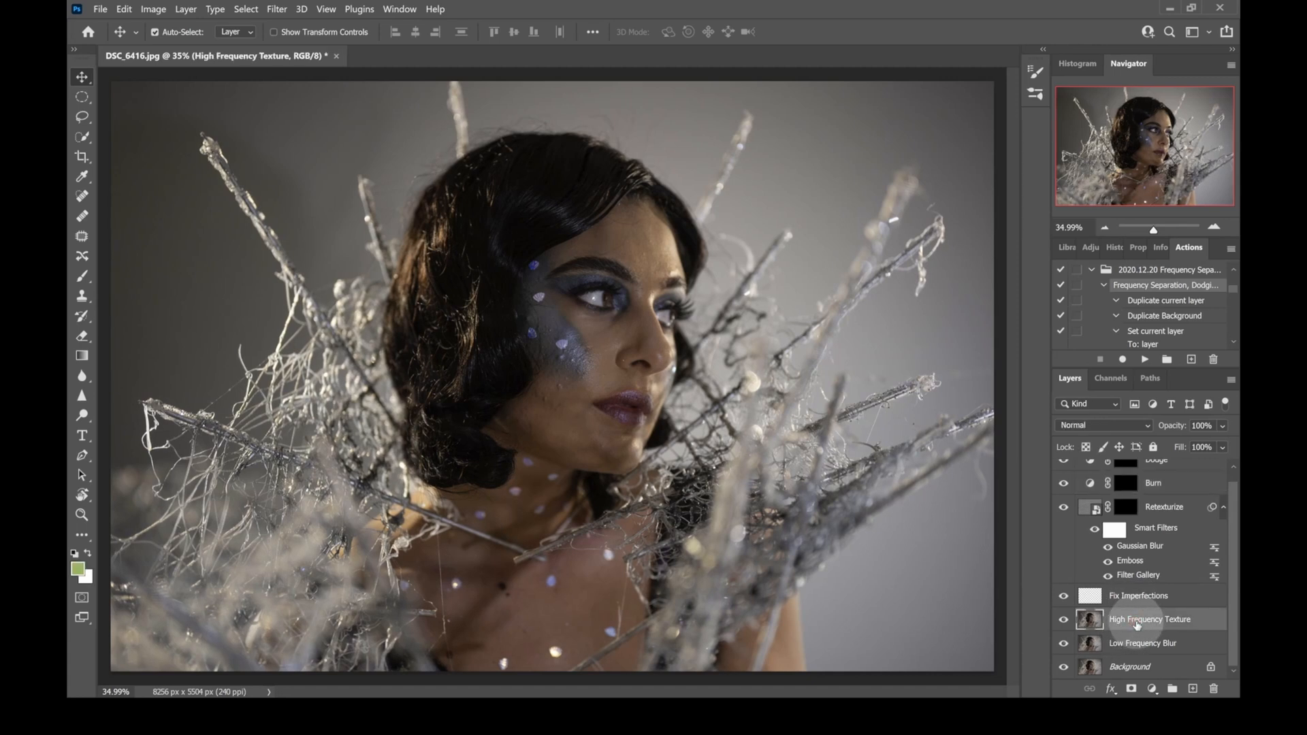
pyautogui.press('Delete')
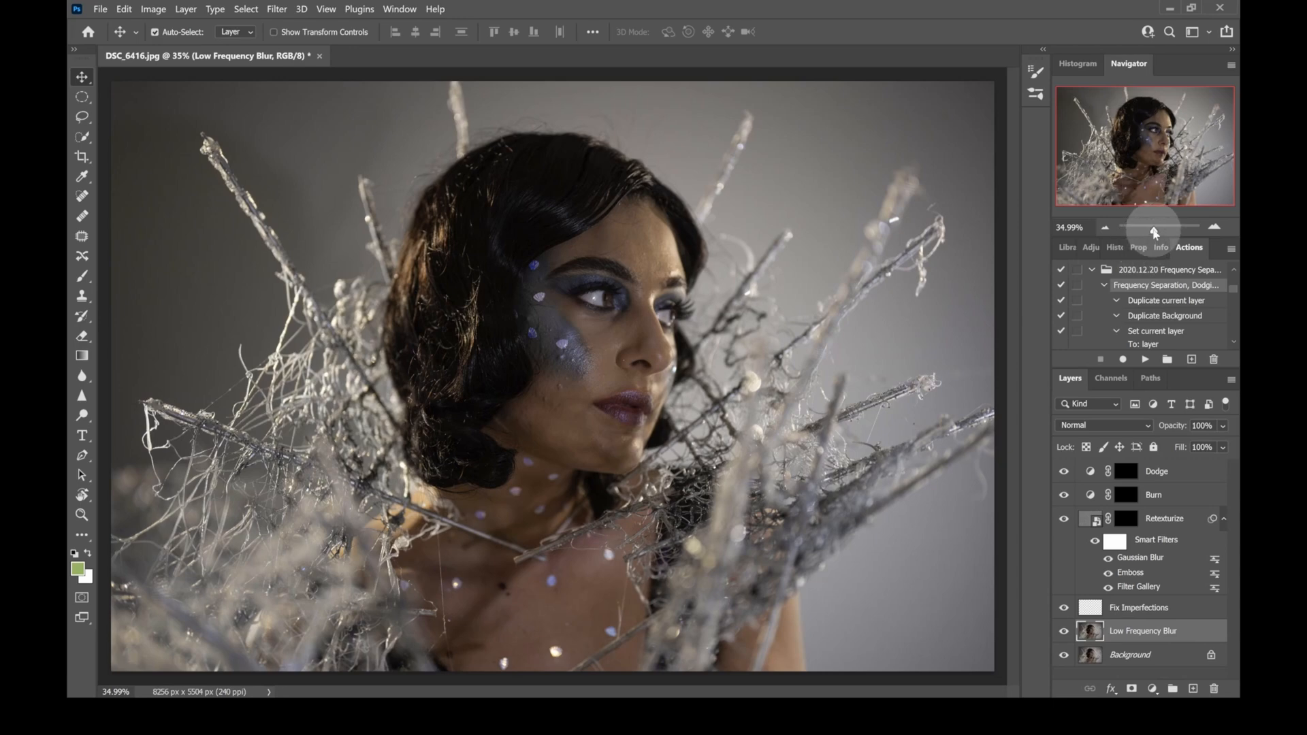
# On the Fix Imperfections layer, sample the grey background beside the hair with the Brush tool and paint over the nearby stray hairs
pyautogui.moveTo(1153, 231); pyautogui.dragTo(1155, 230)
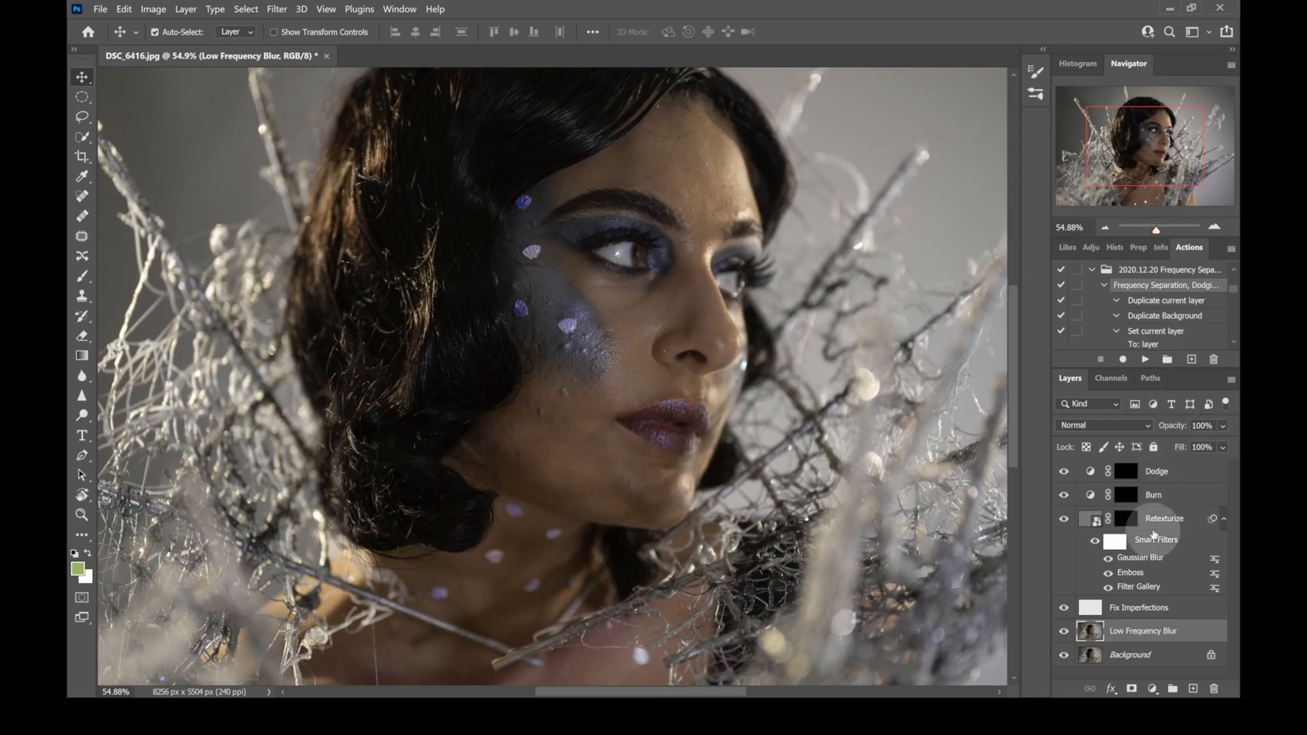
pyautogui.click(1080, 613)
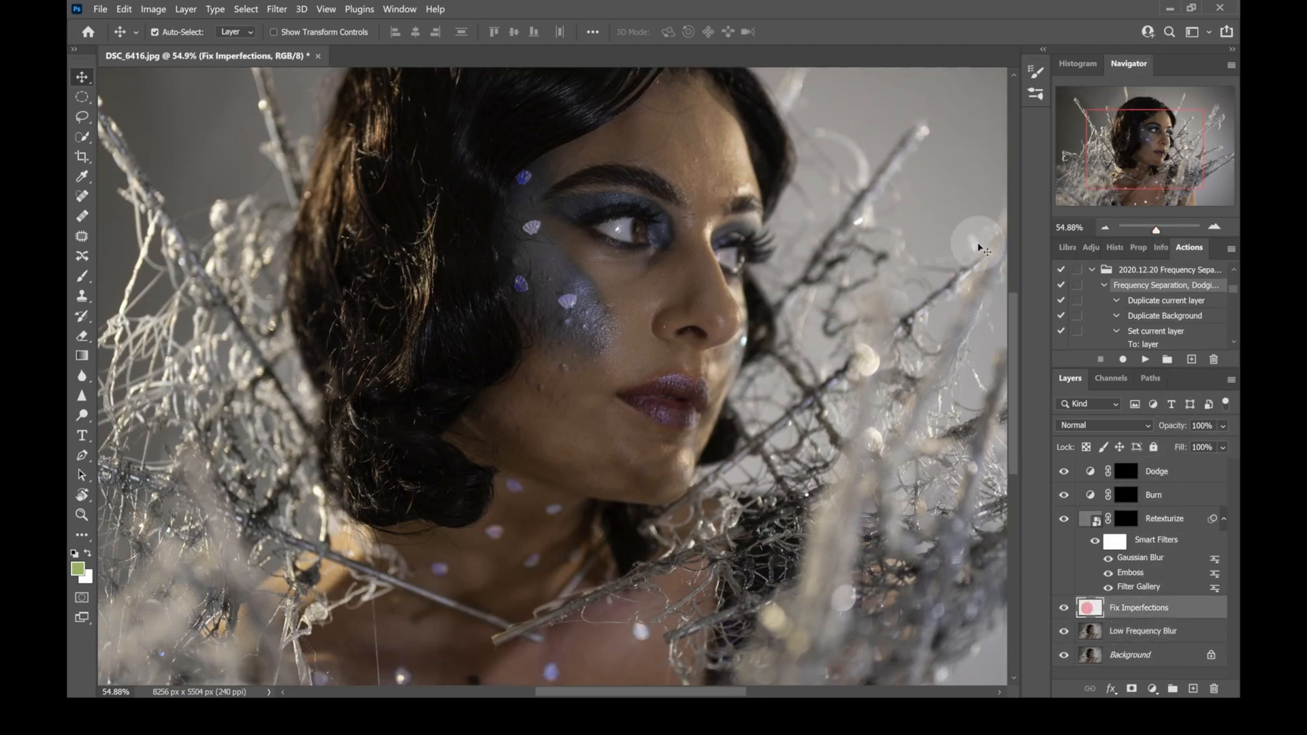
pyautogui.moveTo(1150, 148); pyautogui.dragTo(1130, 133)
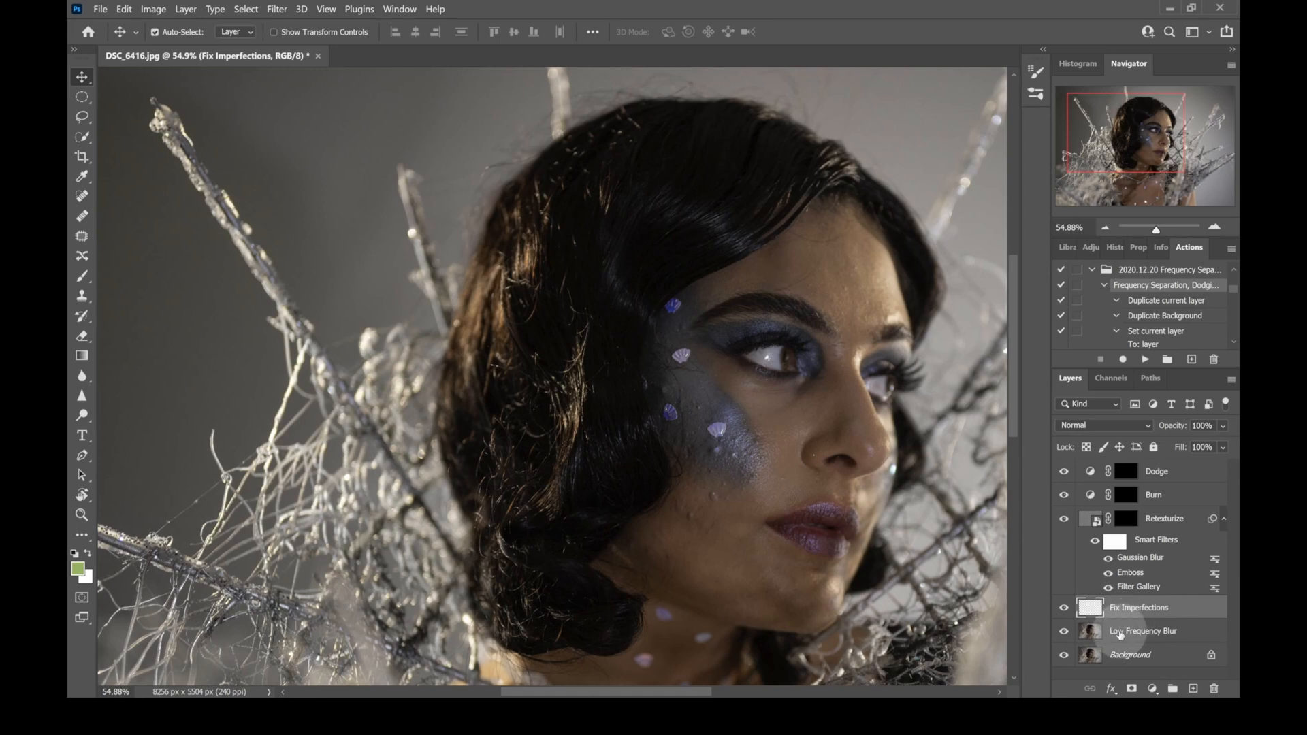
pyautogui.click(83, 275)
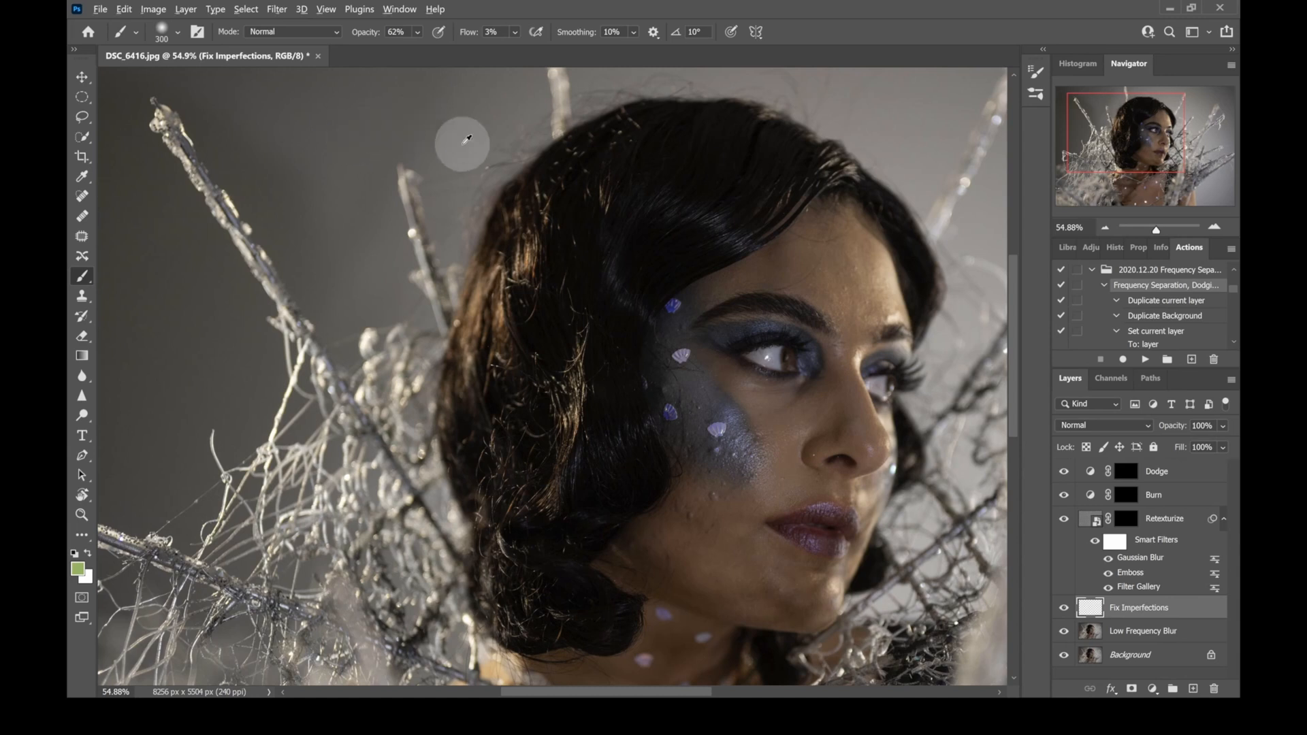
pyautogui.keyDown('alt'); pyautogui.click(534, 111); pyautogui.keyUp('alt')
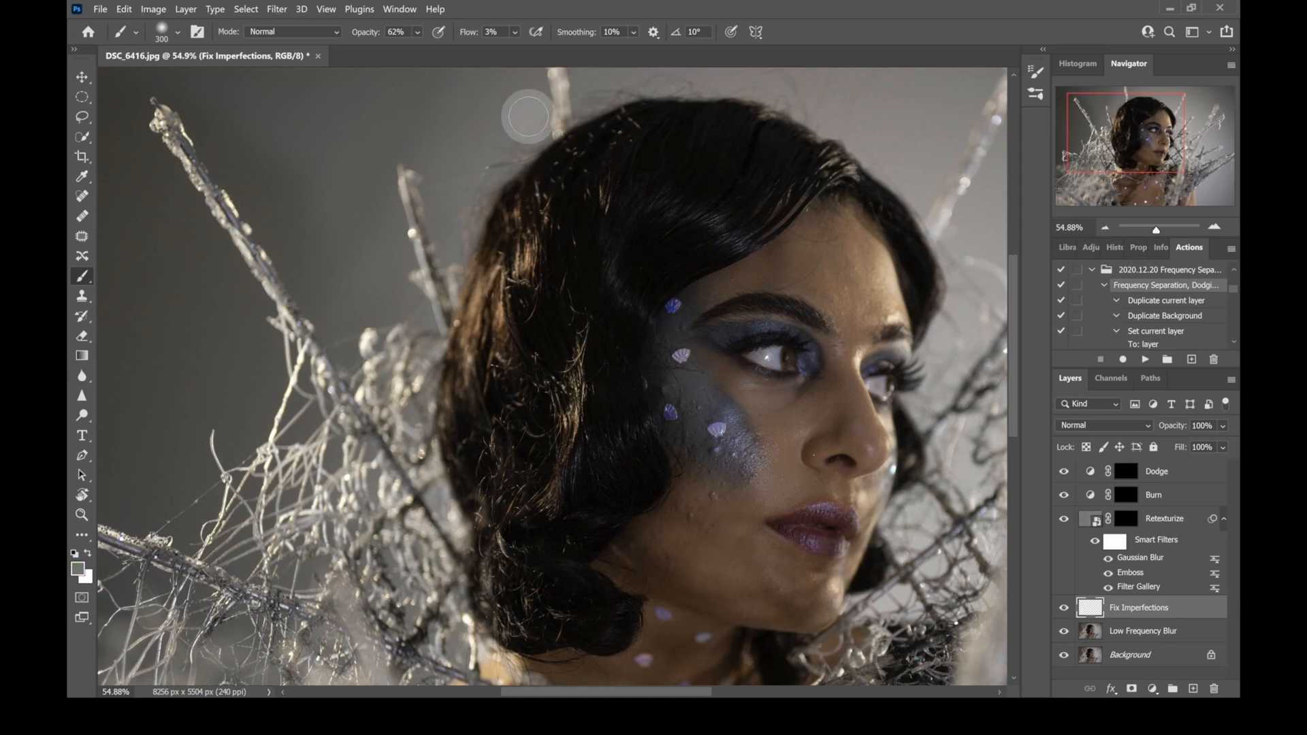
pyautogui.keyDown('alt'); pyautogui.click(533, 109); pyautogui.keyUp('alt')
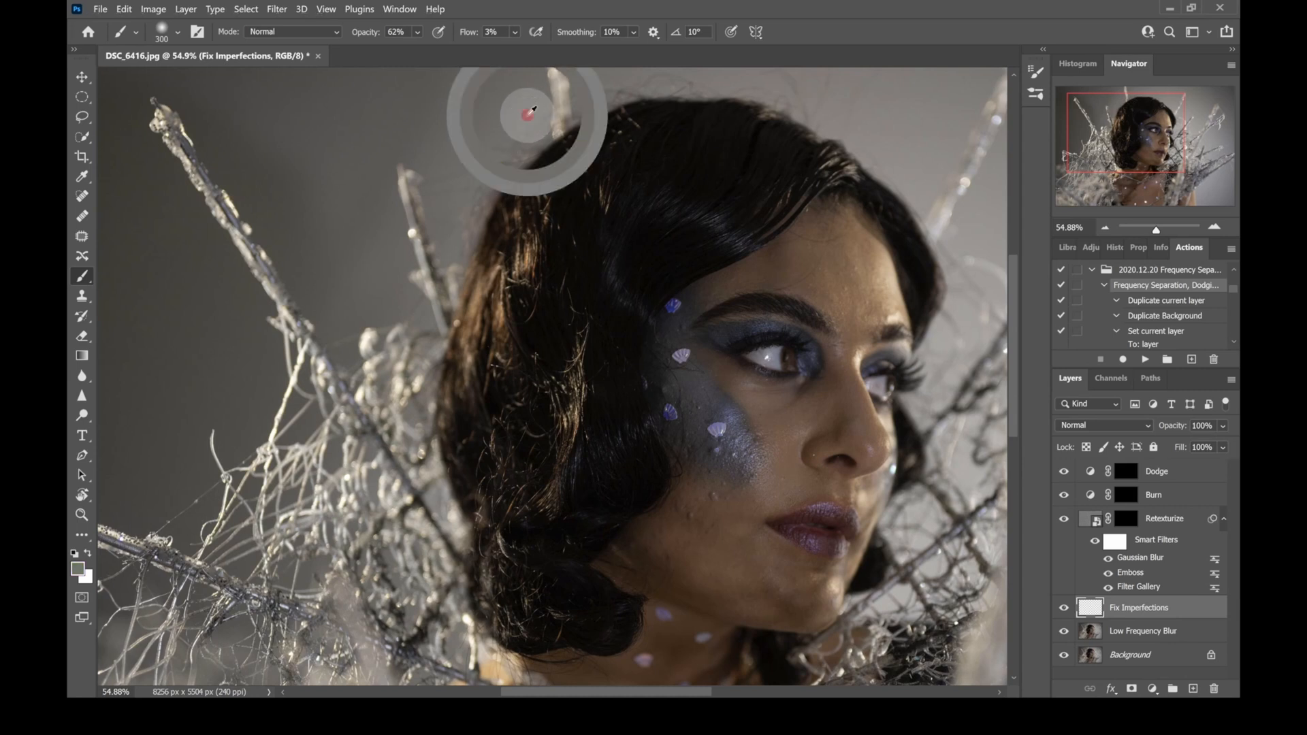
pyautogui.moveTo(526, 115)
pyautogui.mouseDown()
pyautogui.moveTo(524, 154)
pyautogui.moveTo(504, 142)
pyautogui.moveTo(517, 115)
pyautogui.moveTo(491, 156)
pyautogui.moveTo(534, 122)
pyautogui.moveTo(473, 174)
pyautogui.moveTo(473, 150)
pyautogui.moveTo(453, 160)
pyautogui.moveTo(483, 162)
pyautogui.moveTo(451, 179)
pyautogui.moveTo(466, 185)
pyautogui.moveTo(489, 153)
pyautogui.mouseUp()
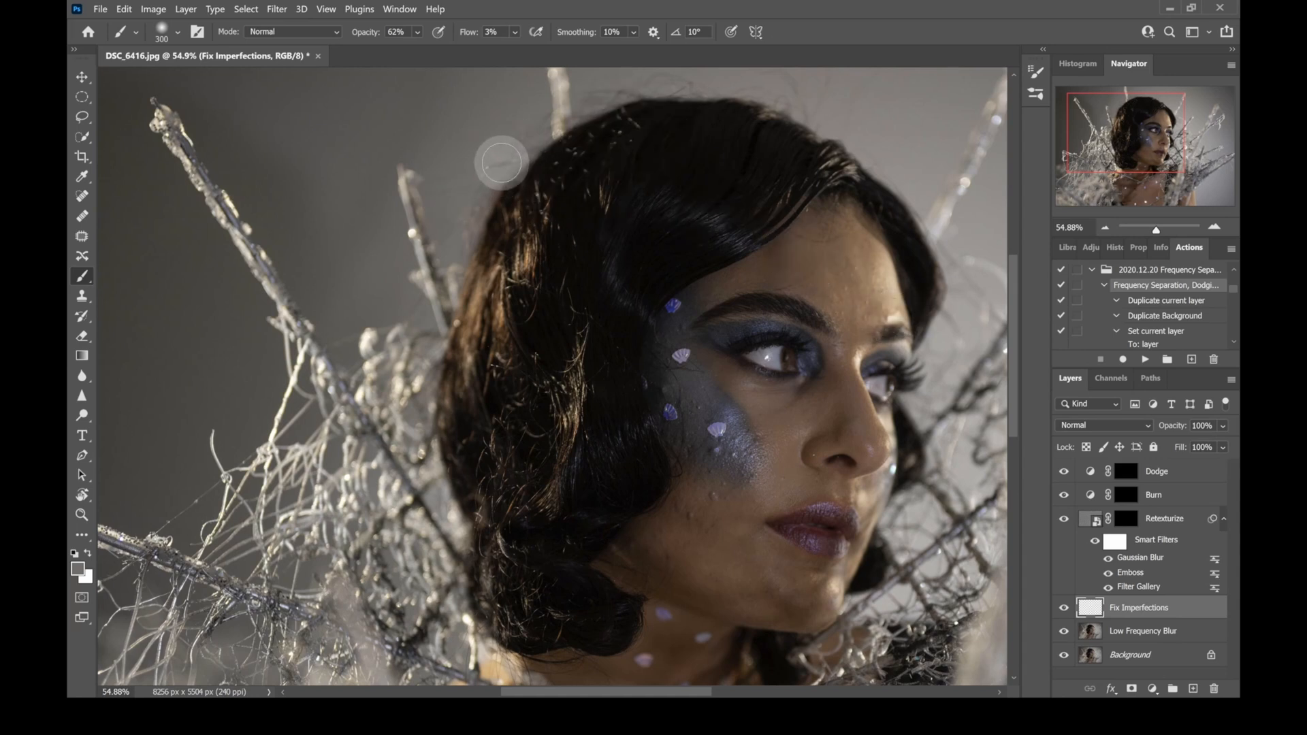
# Set the brush opacity to 25% and flow to 28%, and paint over the flyaway hairs at the hair's upper left edge
pyautogui.click(516, 34)
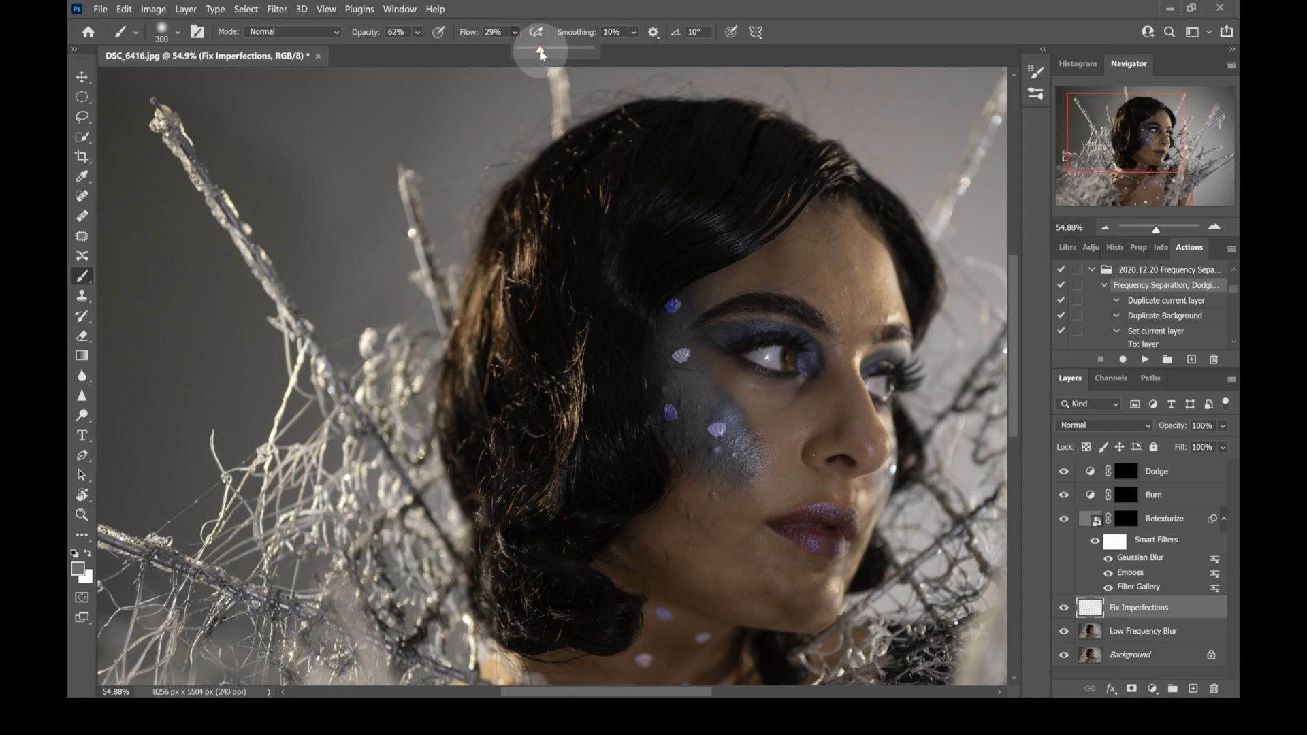
pyautogui.click(417, 32)
pyautogui.moveTo(448, 53); pyautogui.dragTo(438, 54)
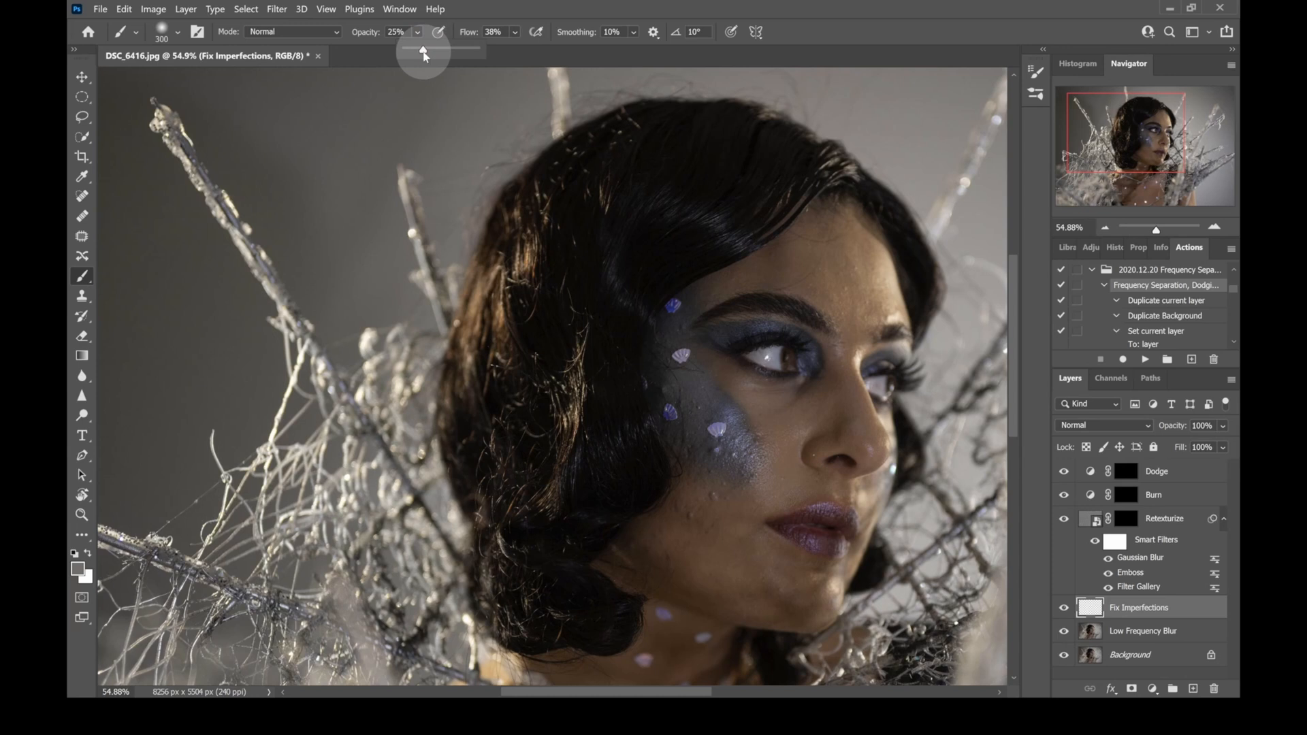
pyautogui.click(515, 32)
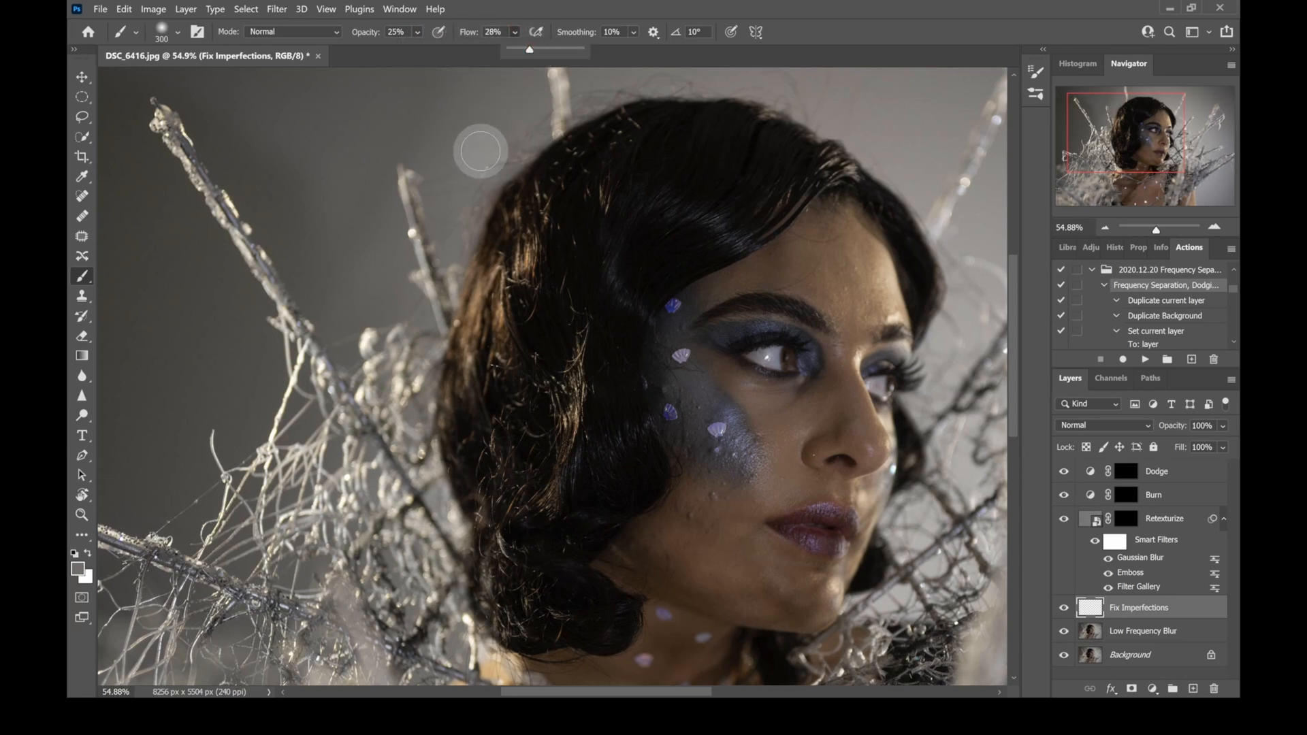
pyautogui.press('[')
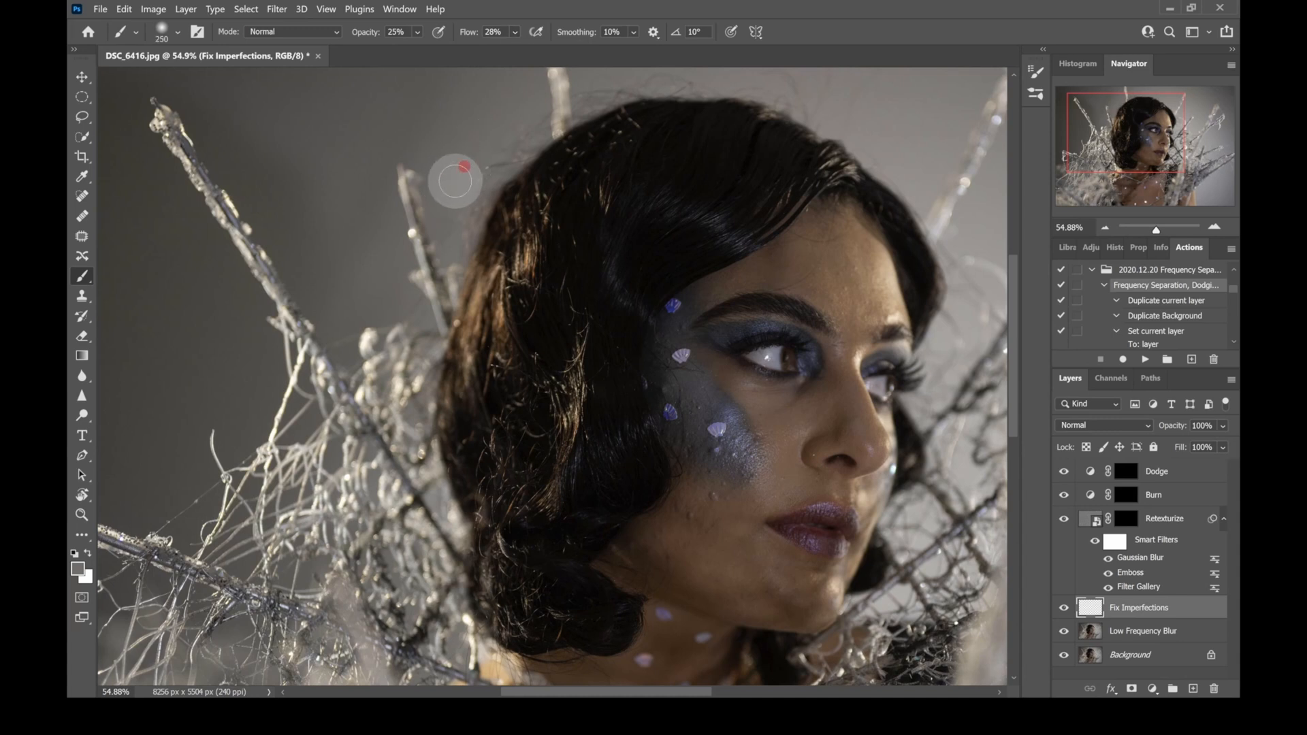
pyautogui.press('[')
pyautogui.press('[')
pyautogui.moveTo(485, 182)
pyautogui.mouseDown()
pyautogui.moveTo(445, 232)
pyautogui.moveTo(476, 184)
pyautogui.mouseUp()
pyautogui.click(490, 165)
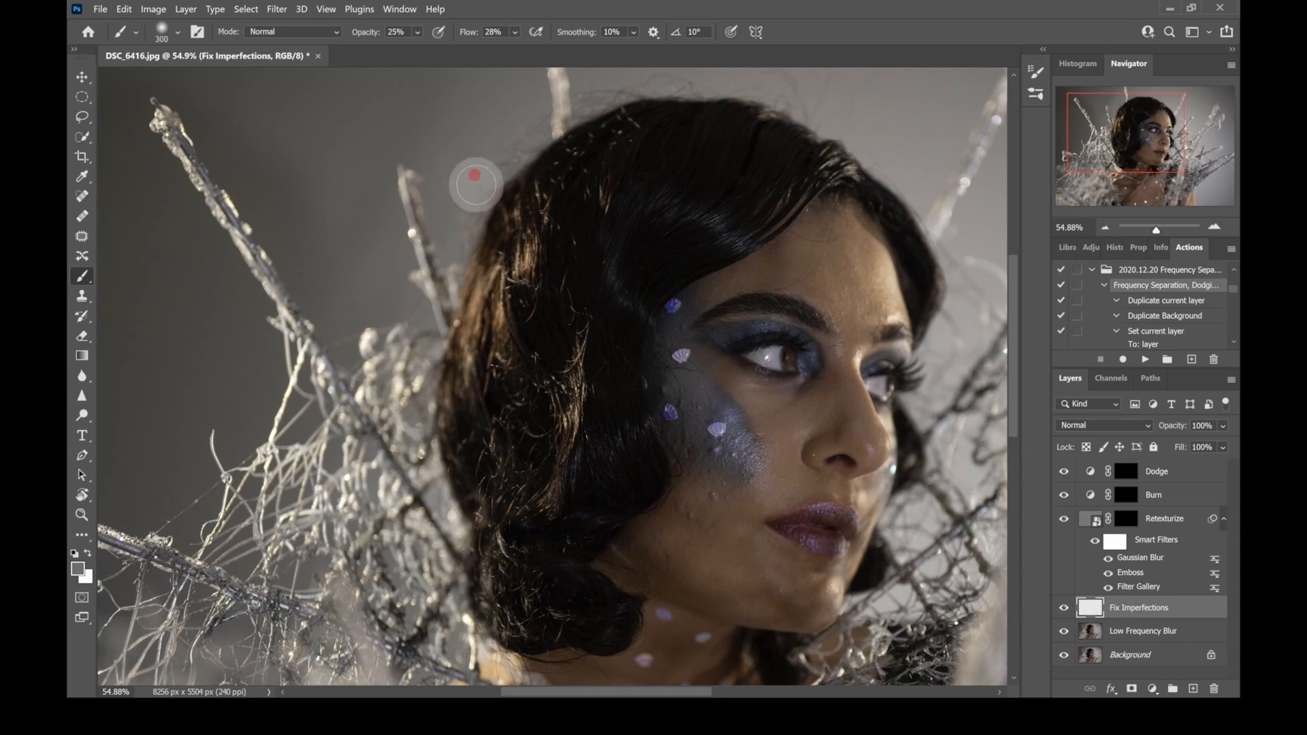
# Cover the remaining flyaway hairs with a size 400 brush at 50% opacity and 52% flow, and reduce the brush size to 200
pyautogui.click(417, 32)
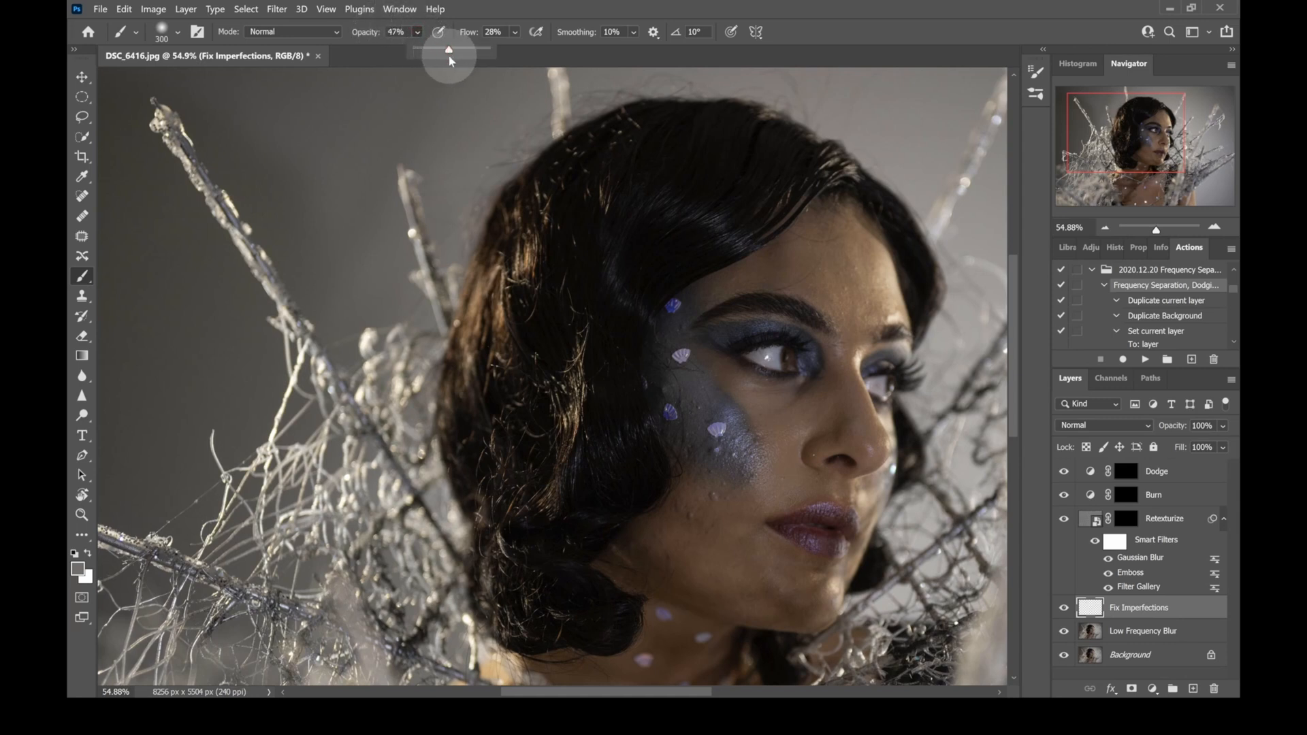
pyautogui.click(515, 32)
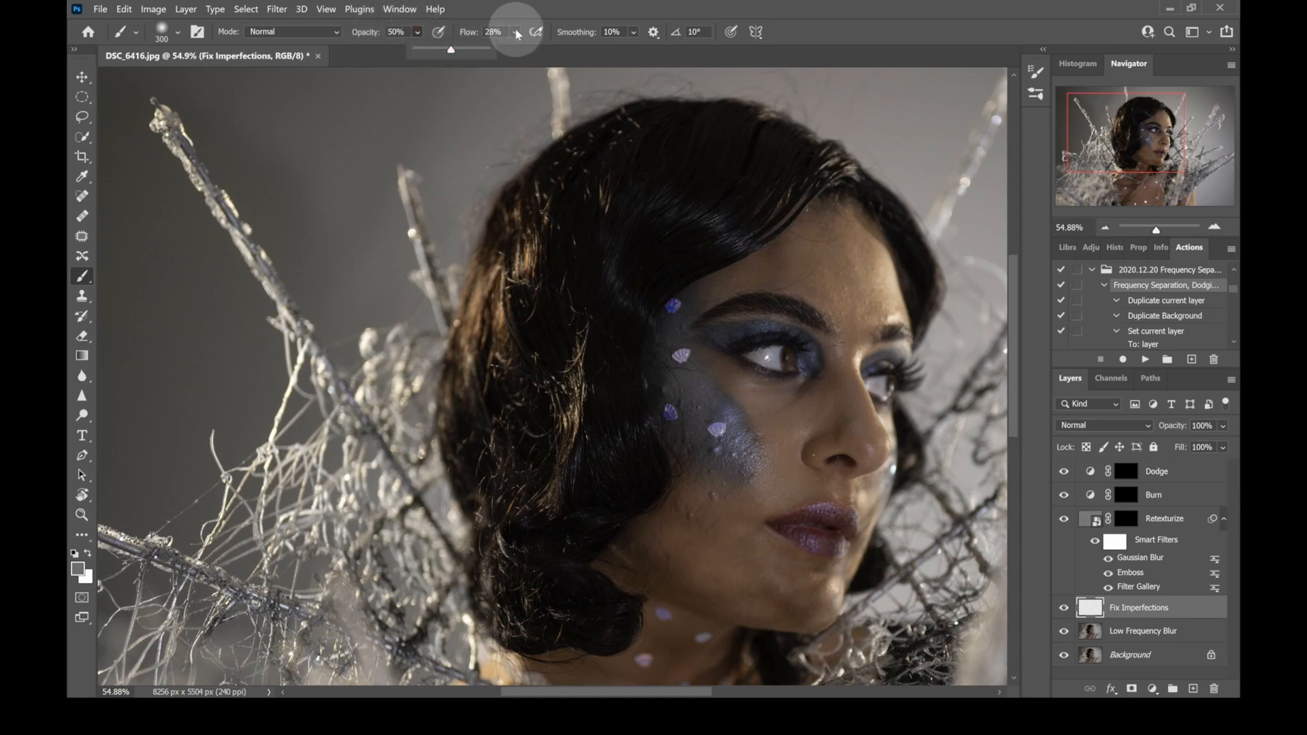
pyautogui.moveTo(528, 47); pyautogui.dragTo(537, 49)
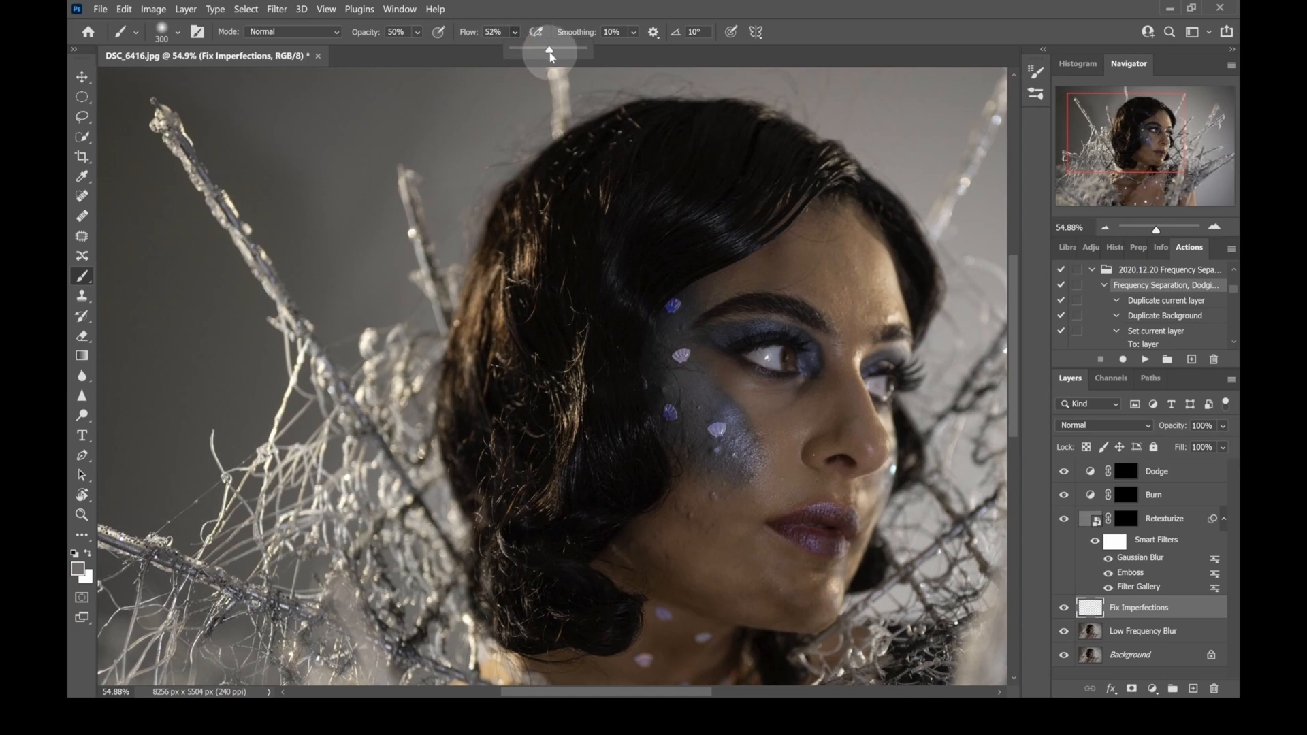
pyautogui.press(']')
pyautogui.click(486, 158)
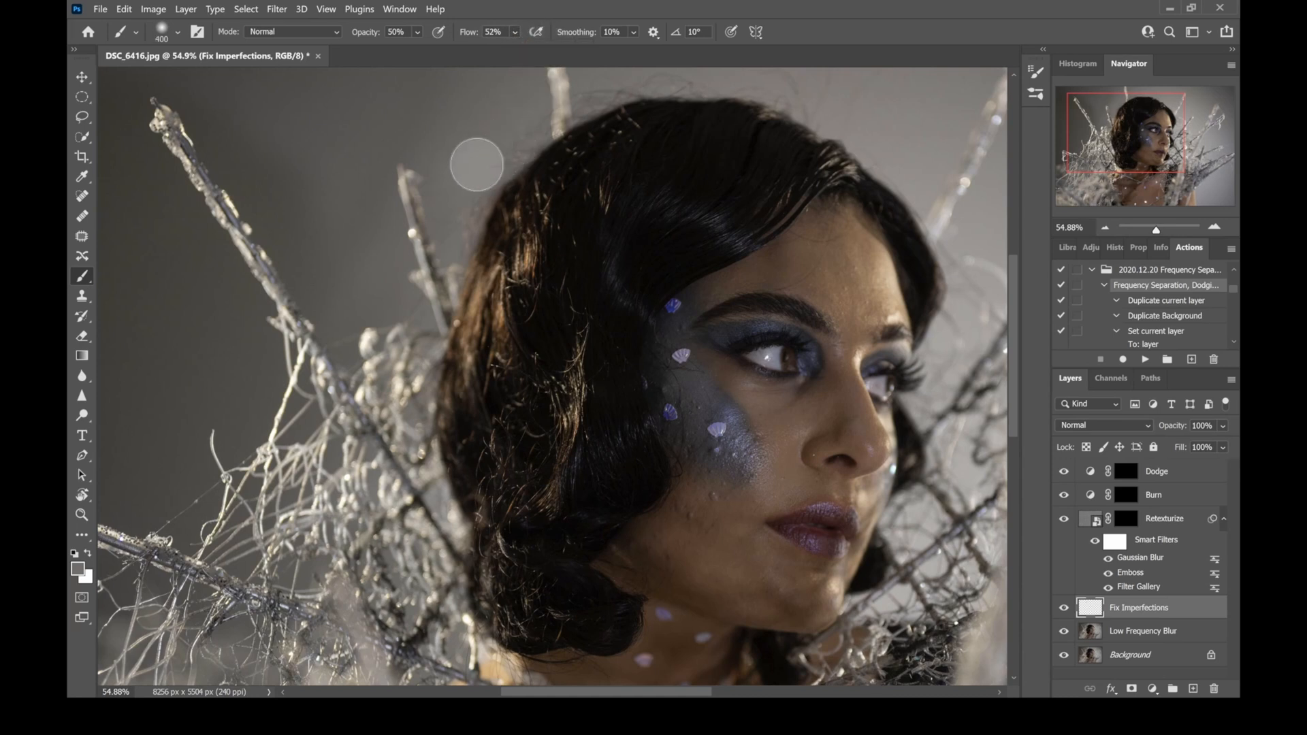
pyautogui.click(487, 155)
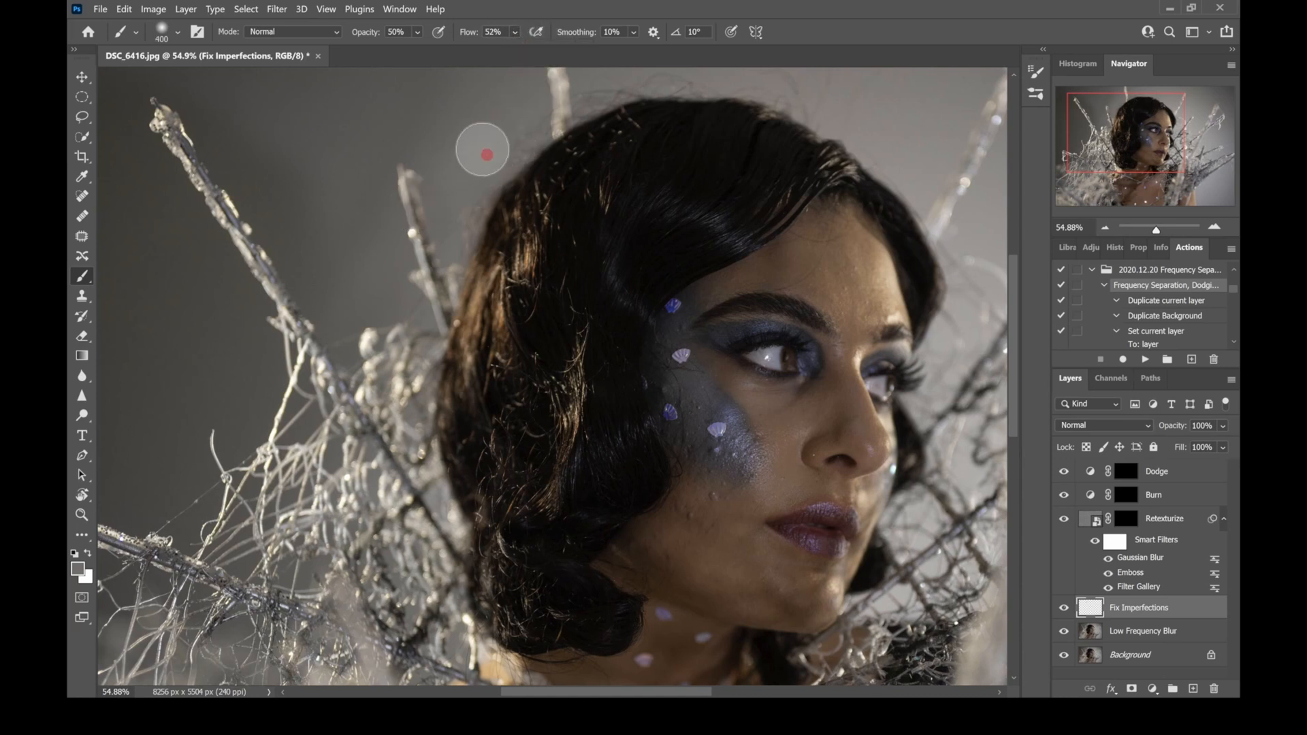
pyautogui.press('[')
pyautogui.press('[')
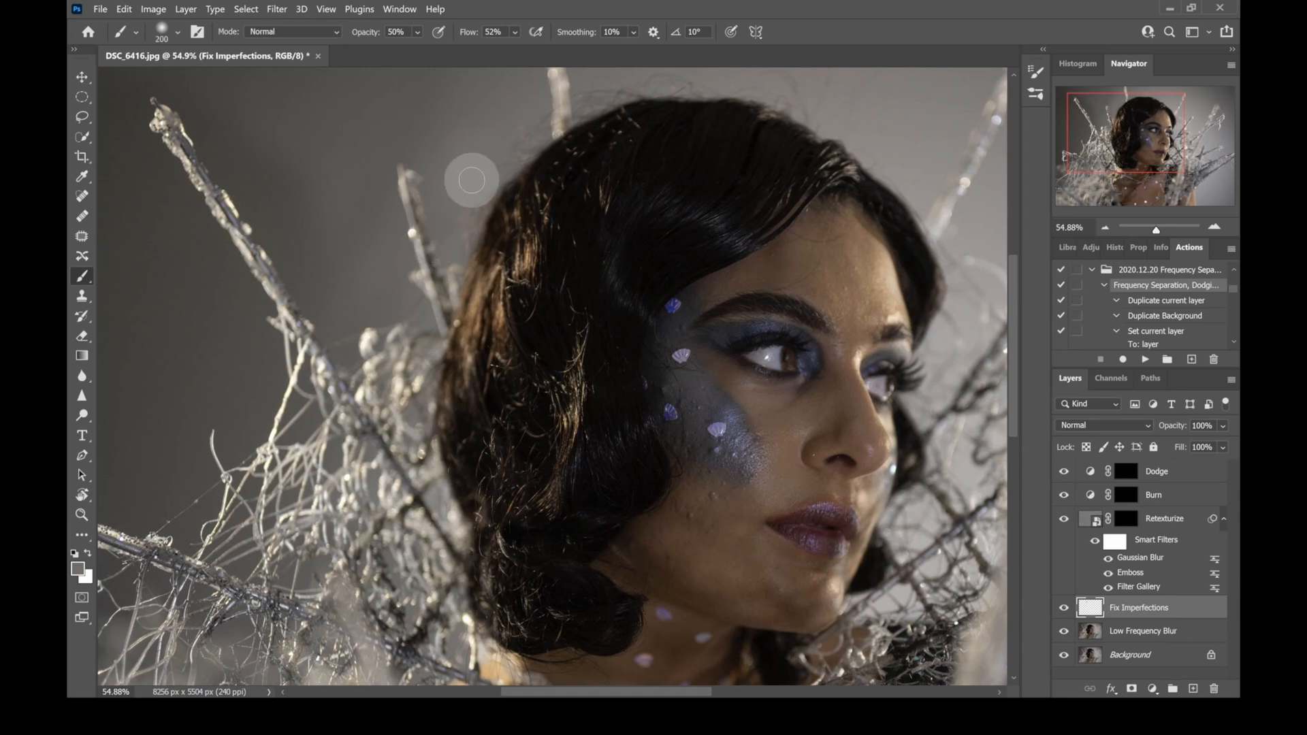
# Set the brush opacity to 64% and flow to 77%, and paint over the flyaway hairs along the hair's upper left edge
pyautogui.click(467, 206)
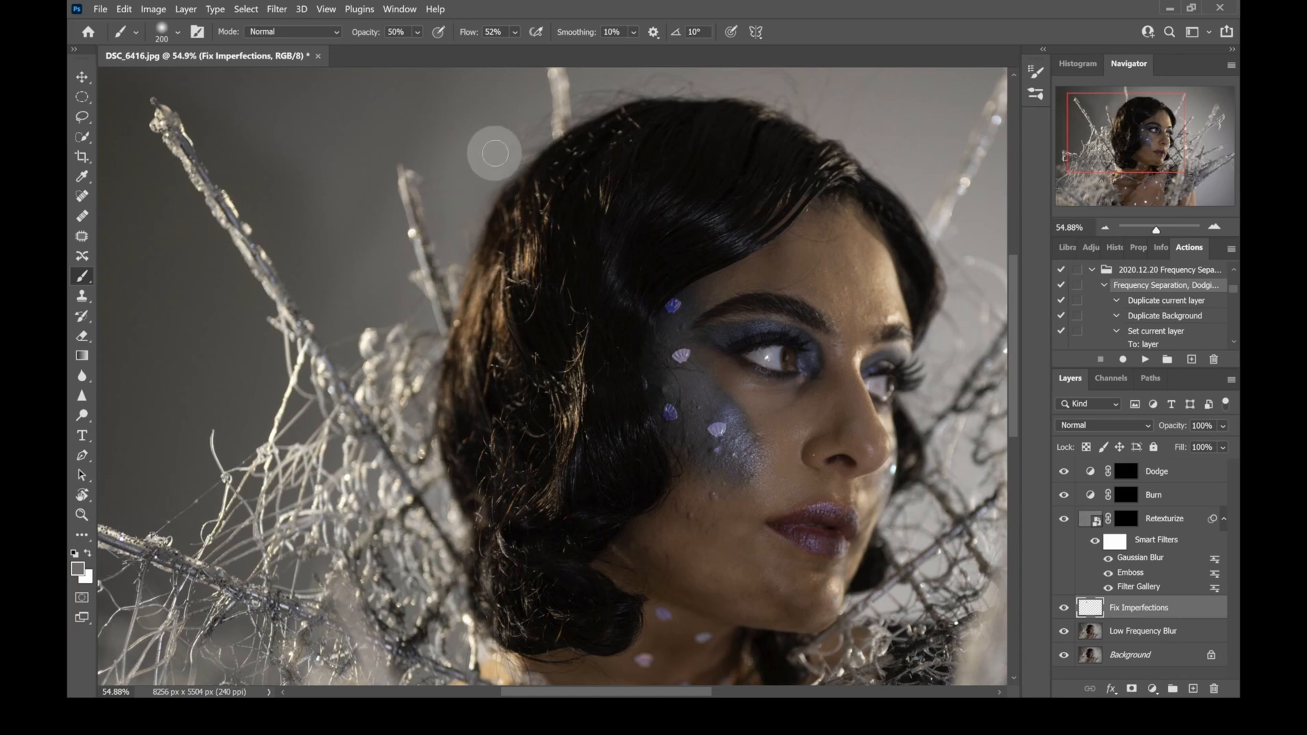
pyautogui.click(514, 33)
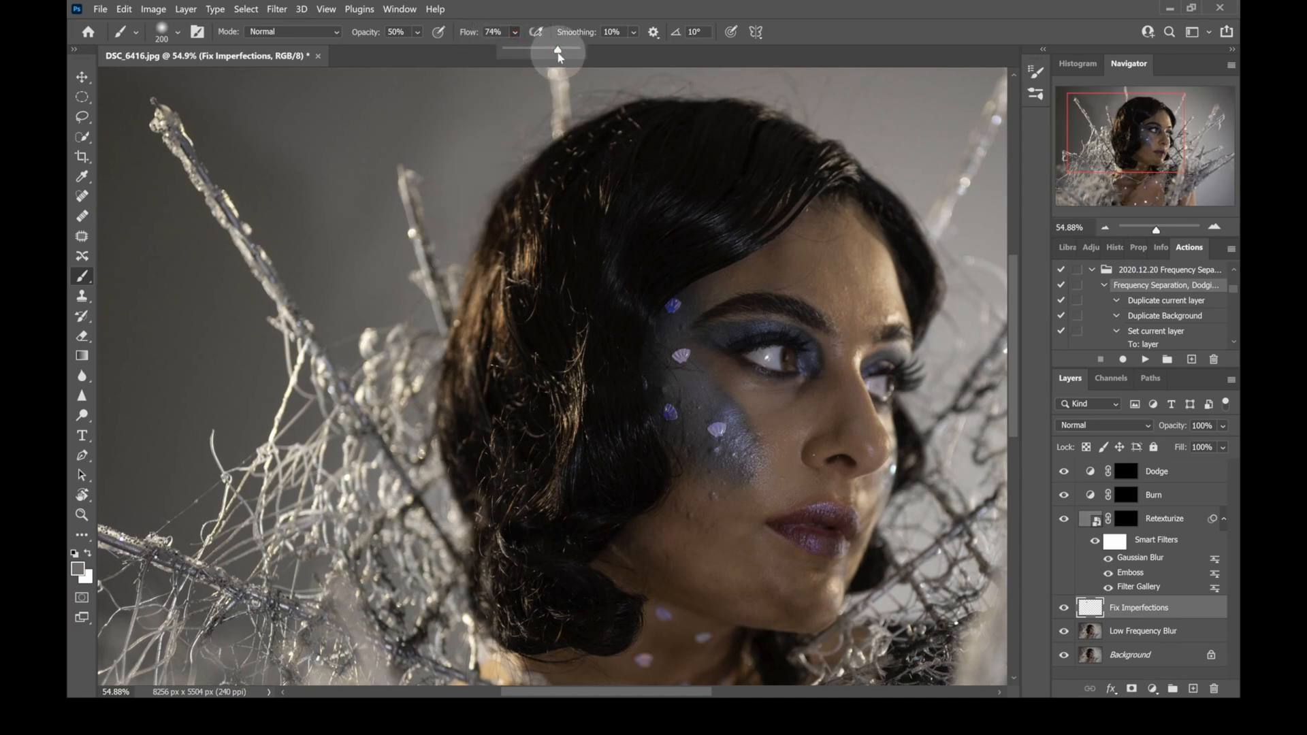
pyautogui.click(416, 32)
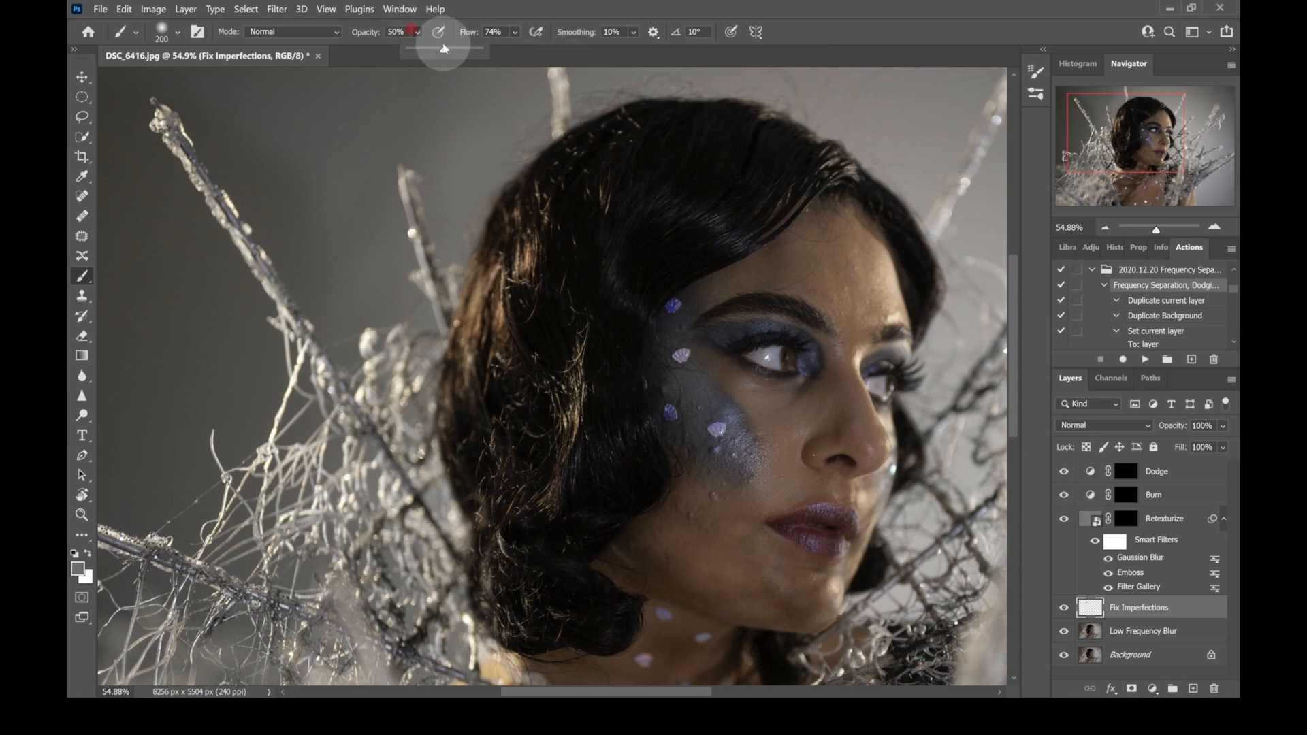
pyautogui.moveTo(443, 48); pyautogui.dragTo(455, 55)
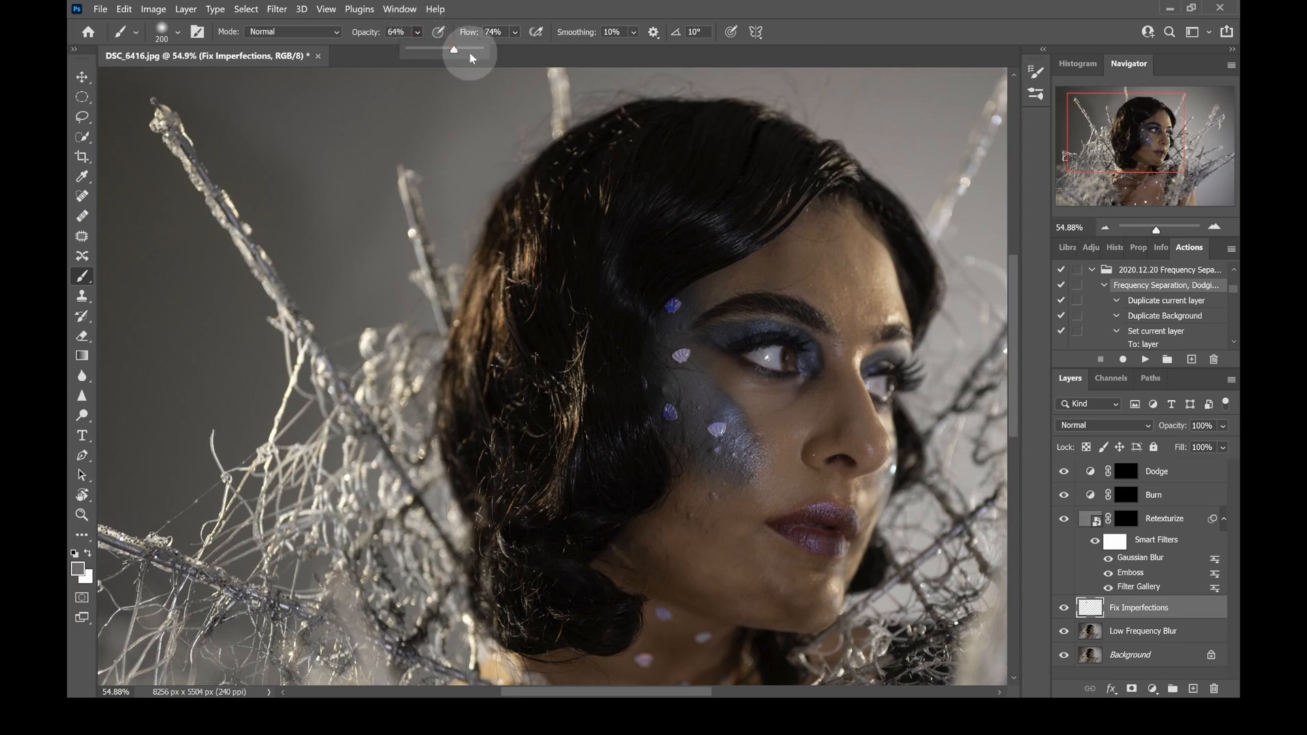
pyautogui.click(516, 32)
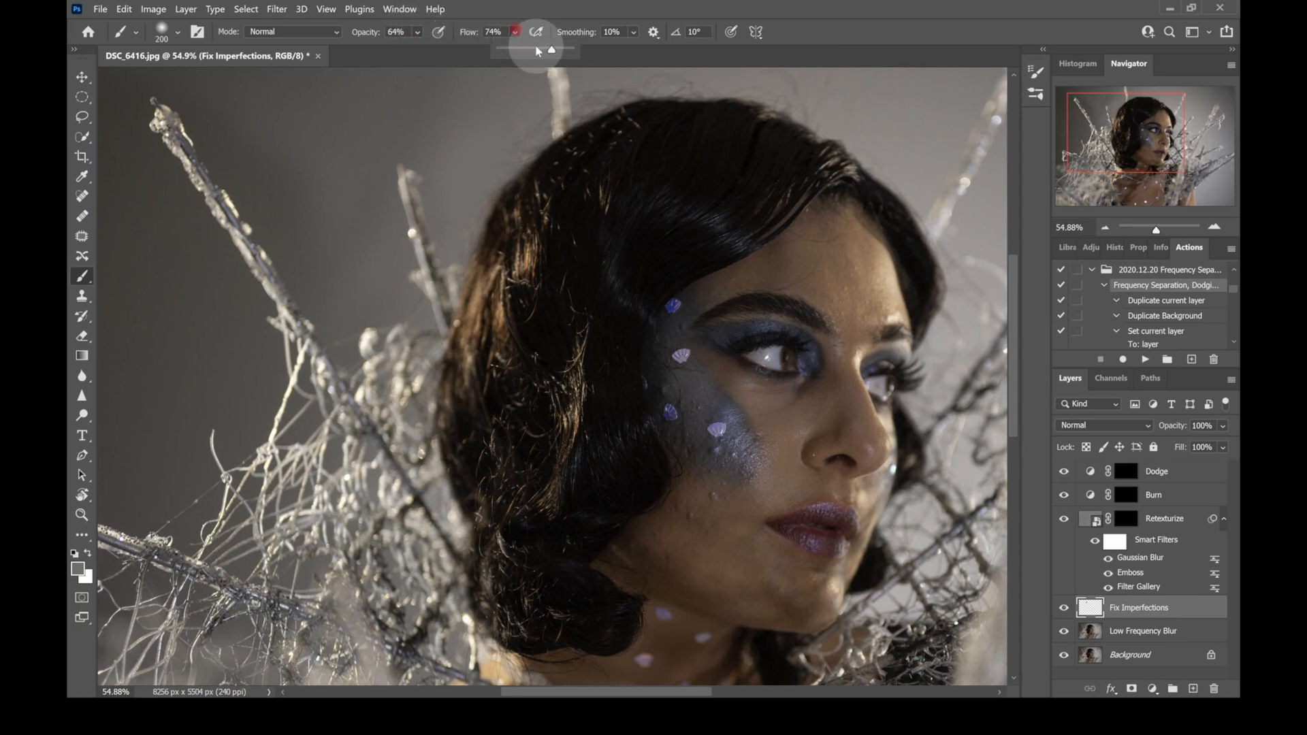
pyautogui.moveTo(553, 51); pyautogui.dragTo(554, 52)
pyautogui.click(503, 150)
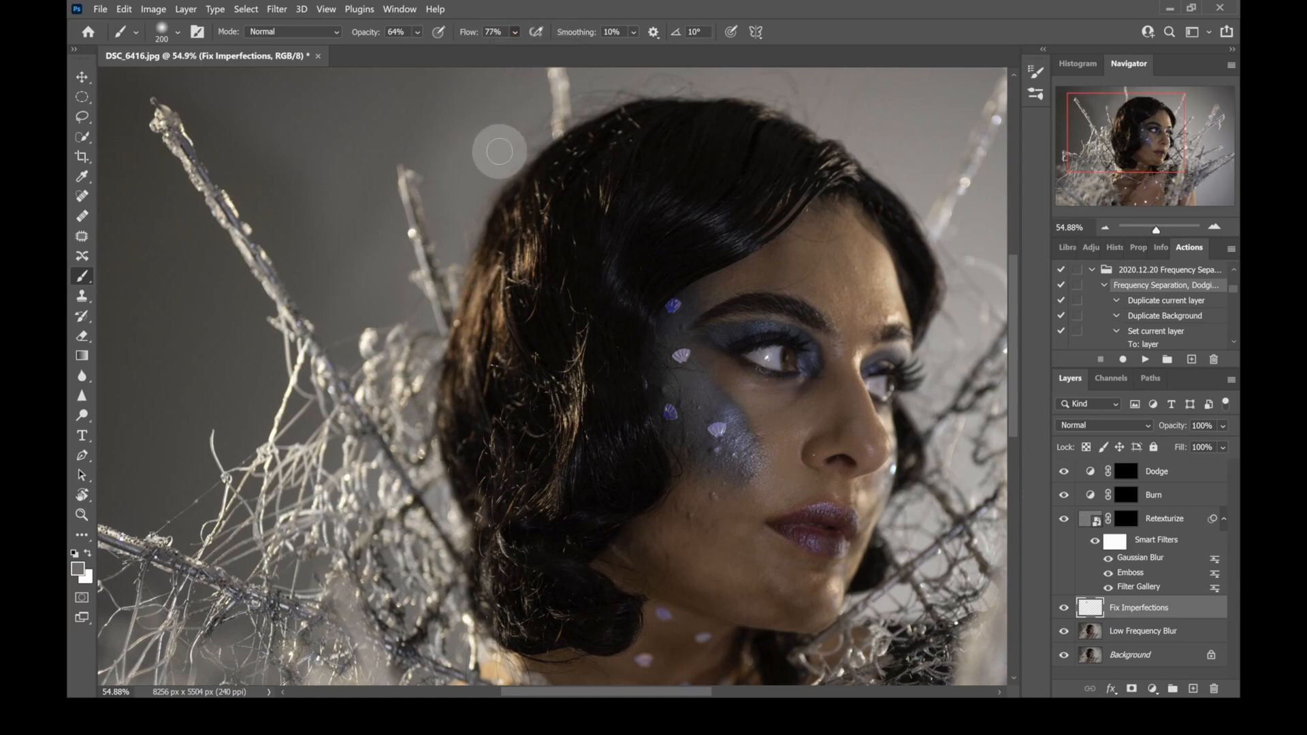
pyautogui.press(']')
pyautogui.click(526, 132)
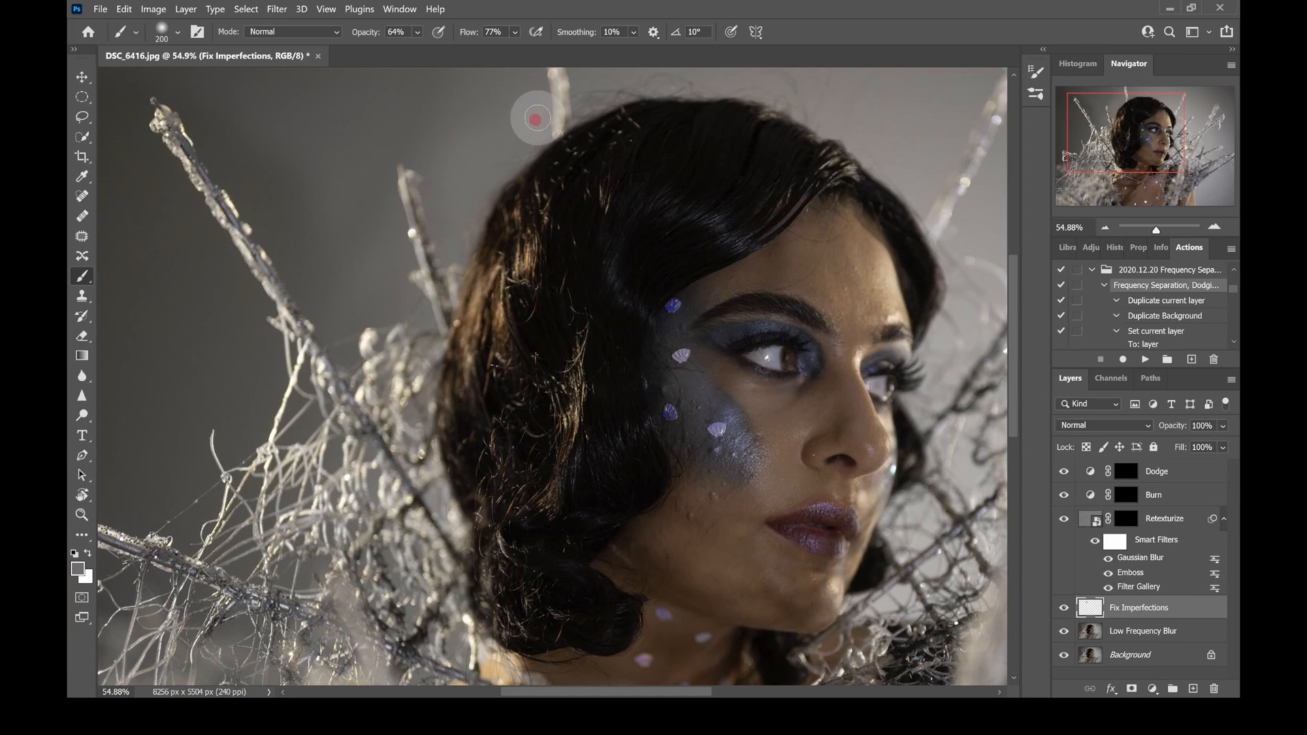
pyautogui.click(534, 130)
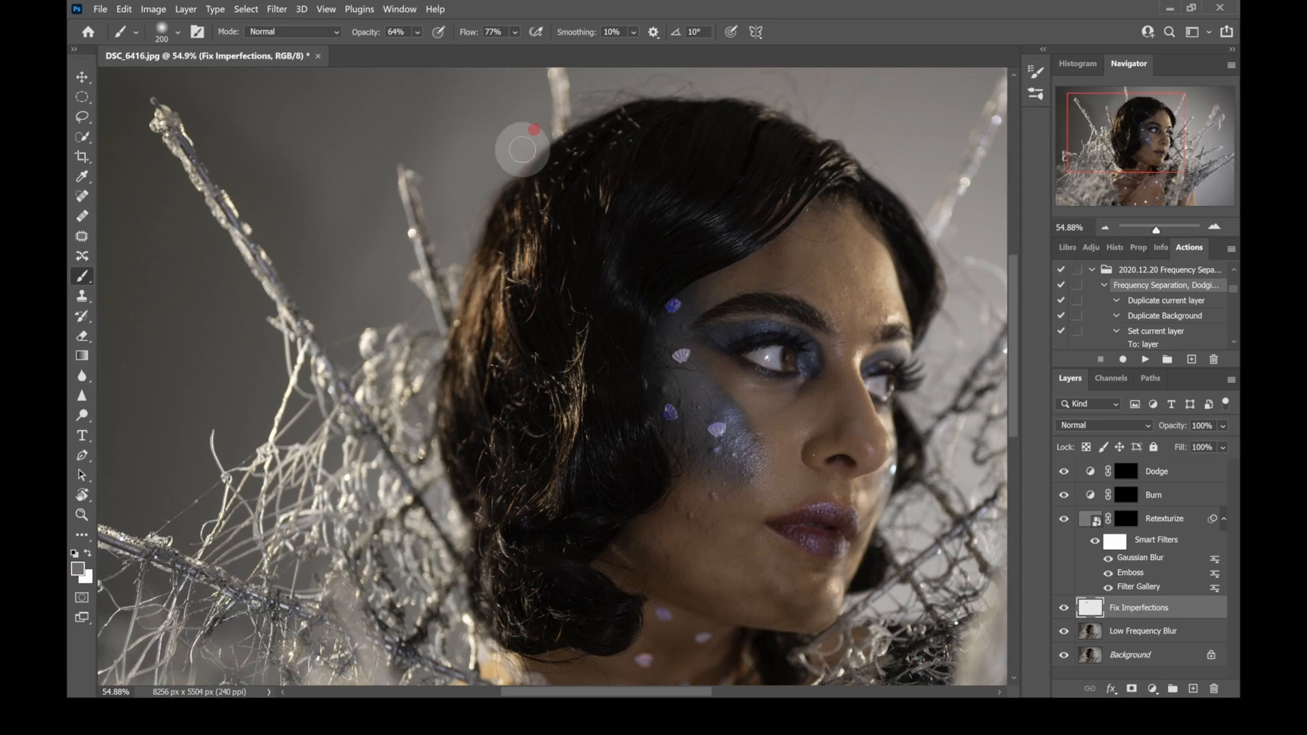
pyautogui.click(510, 158)
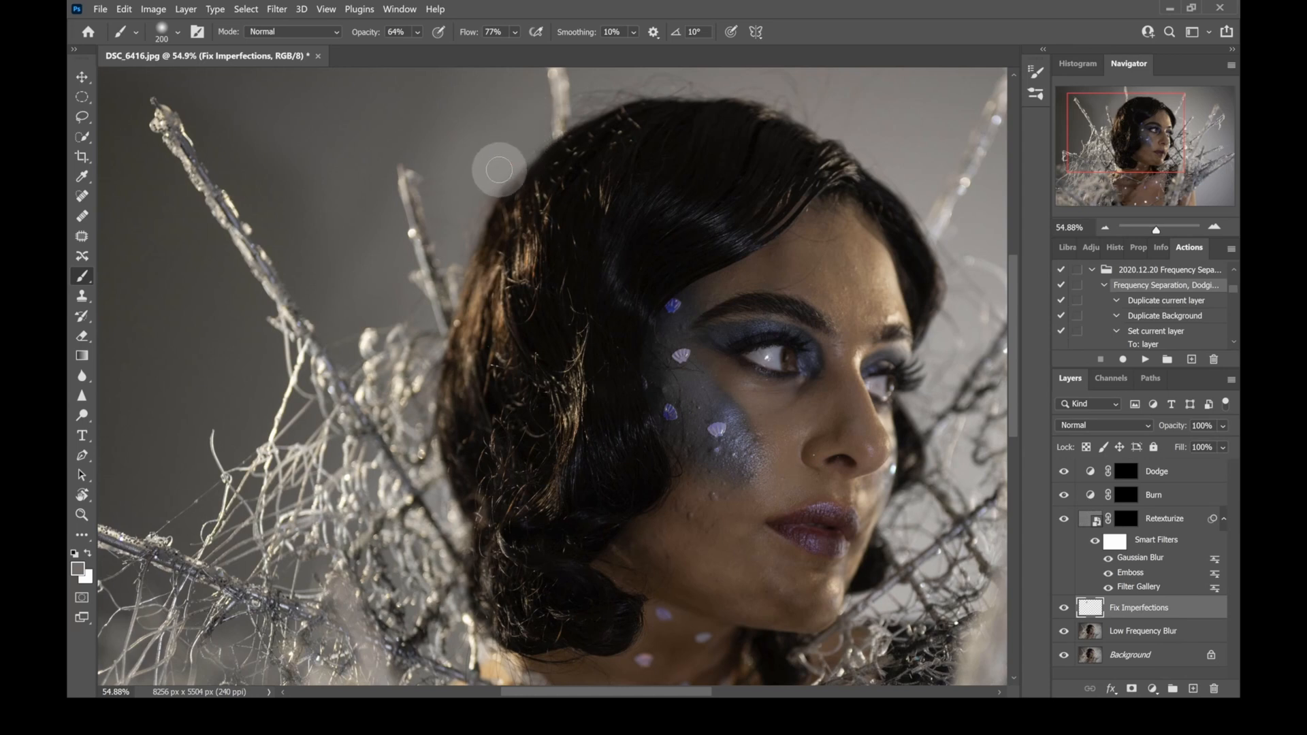
pyautogui.click(467, 226)
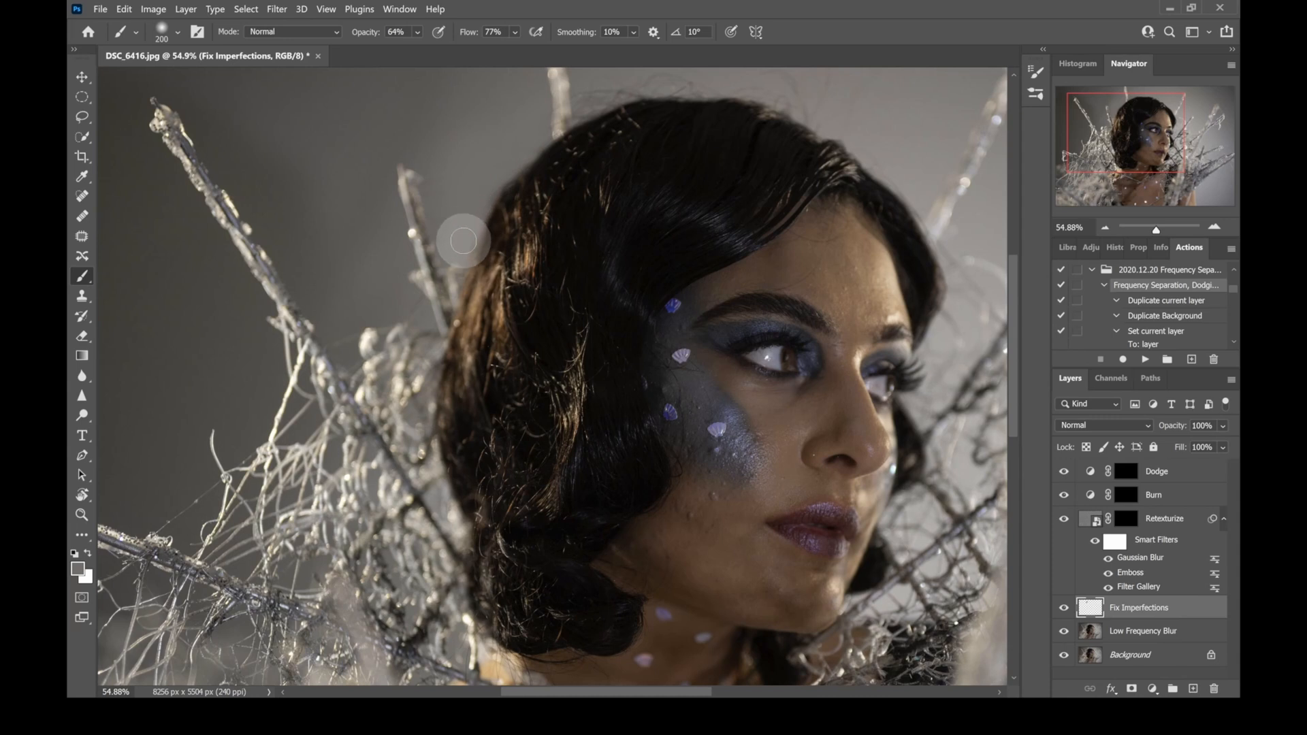
# Increase the brush size to 250 and paint over the background between the thin branch and the hair
pyautogui.press(']')
pyautogui.click(439, 185)
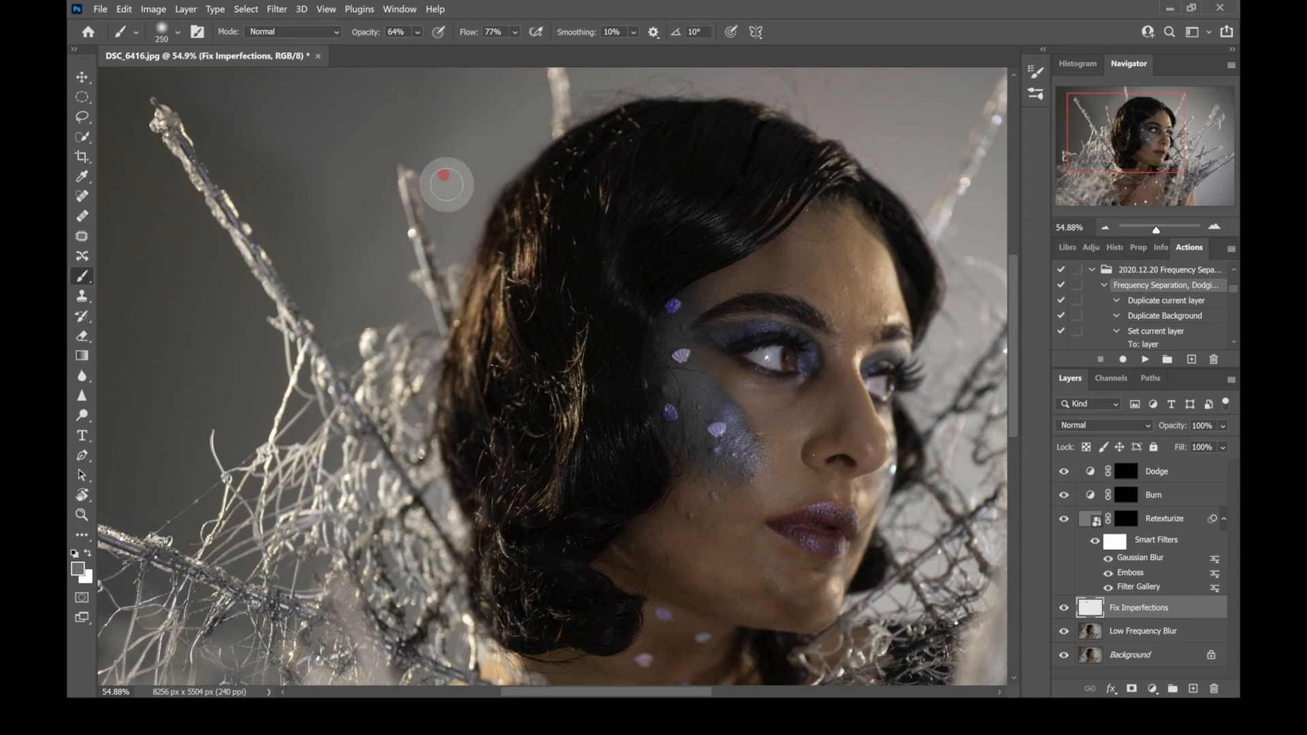
pyautogui.click(474, 196)
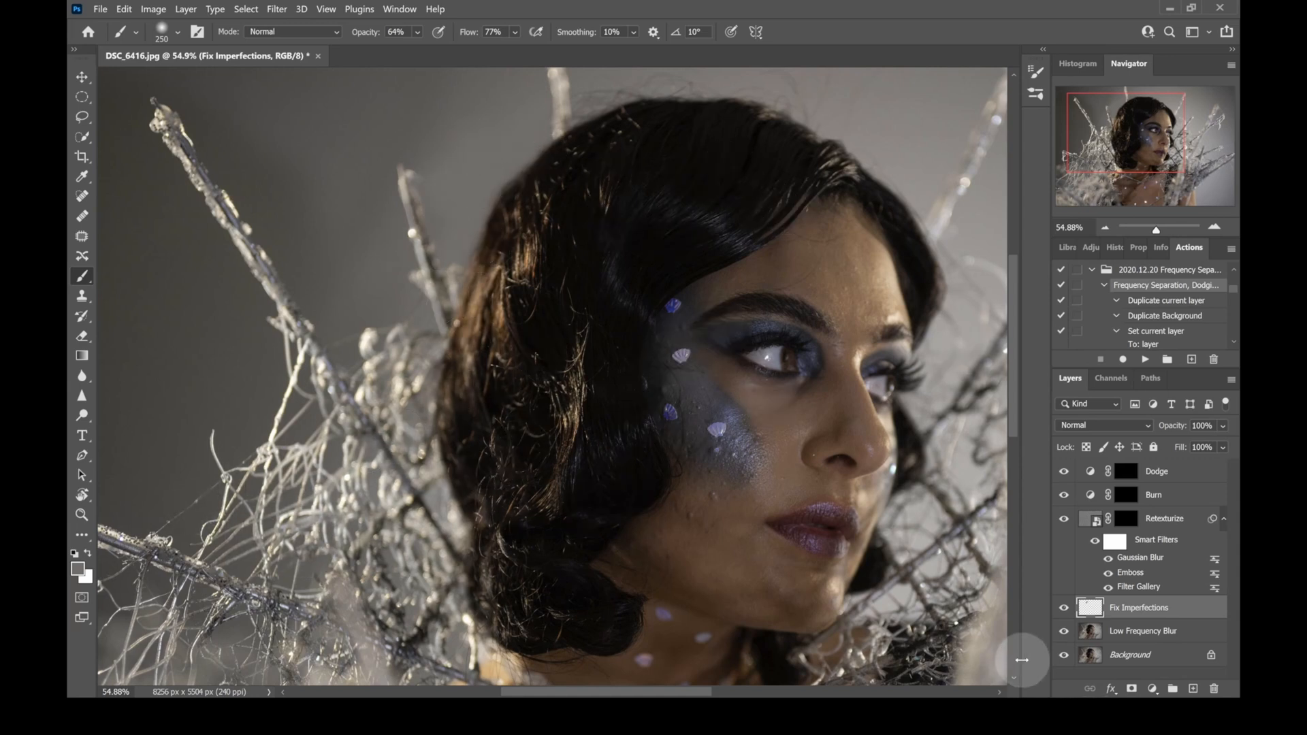
# Toggle the Fix Imperfections layer's visibility repeatedly to compare the hair edge before and after the painting
pyautogui.click(1063, 608)
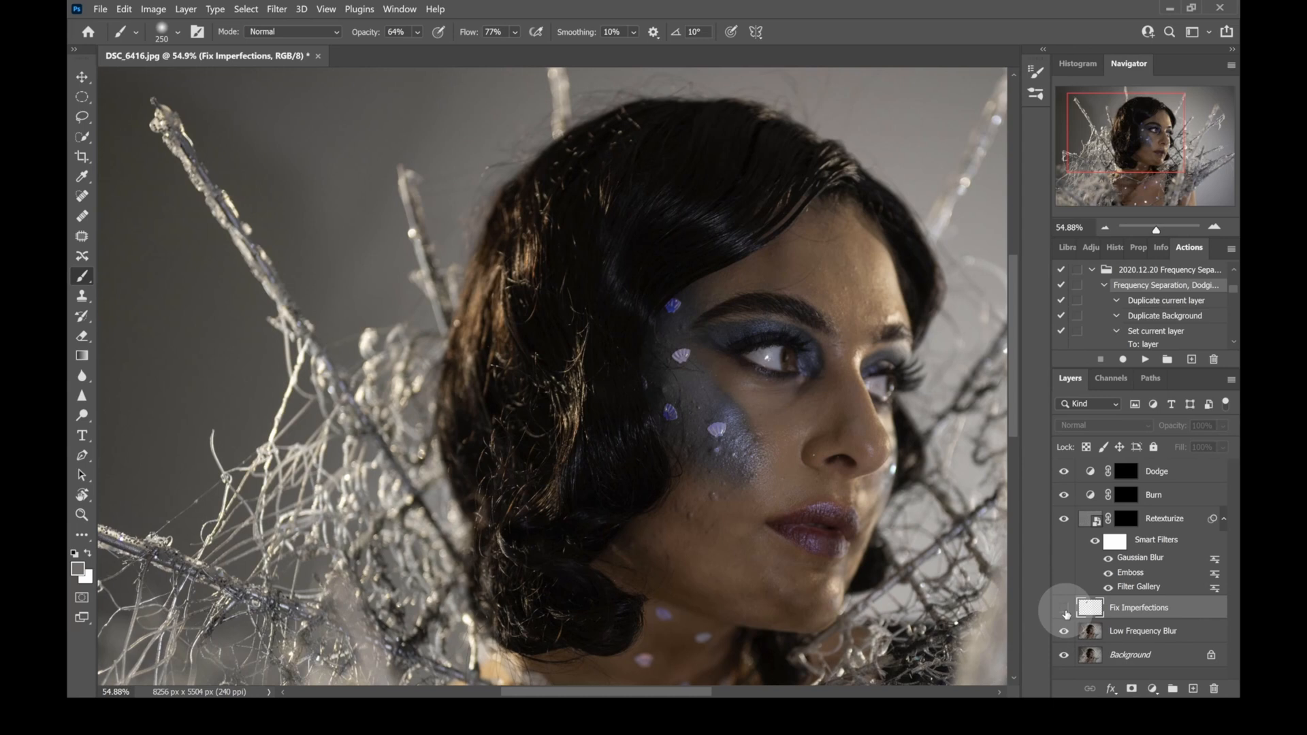
pyautogui.click(1064, 610)
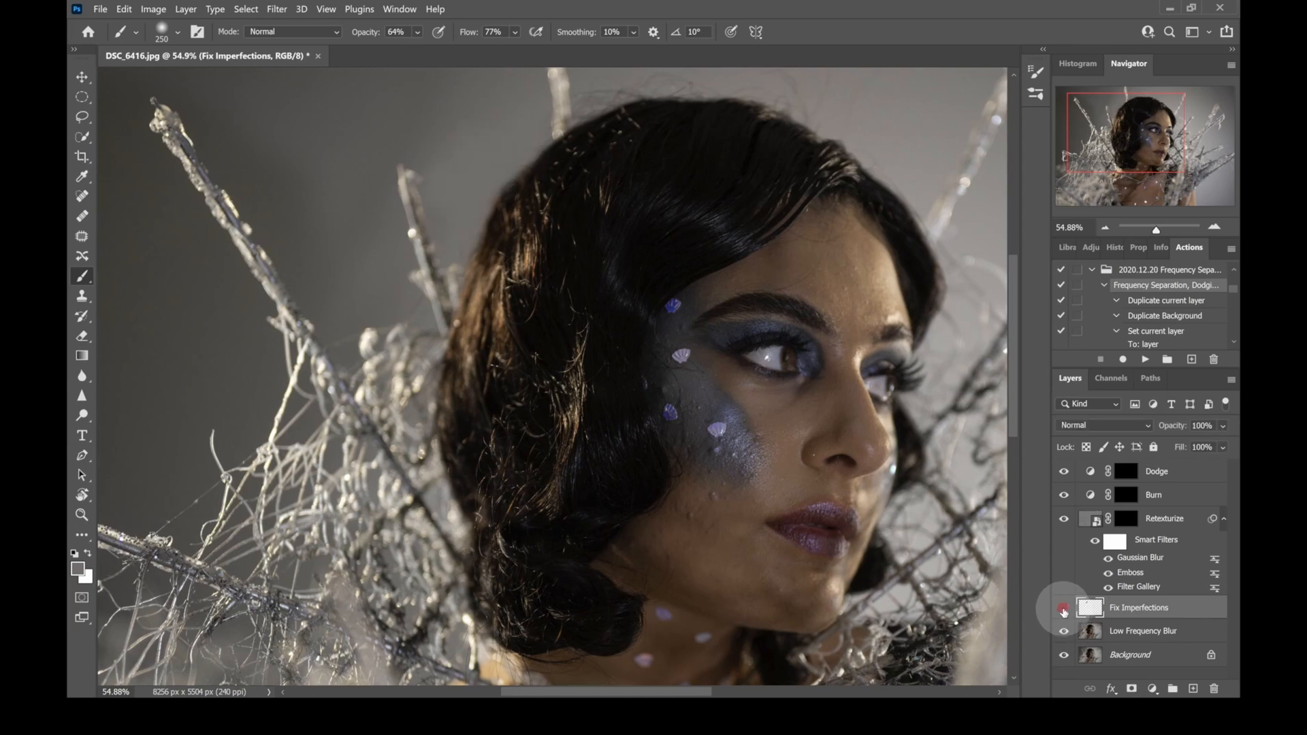
pyautogui.click(1063, 609)
pyautogui.click(1063, 610)
pyautogui.click(1064, 610)
pyautogui.click(1064, 610)
pyautogui.click(1063, 609)
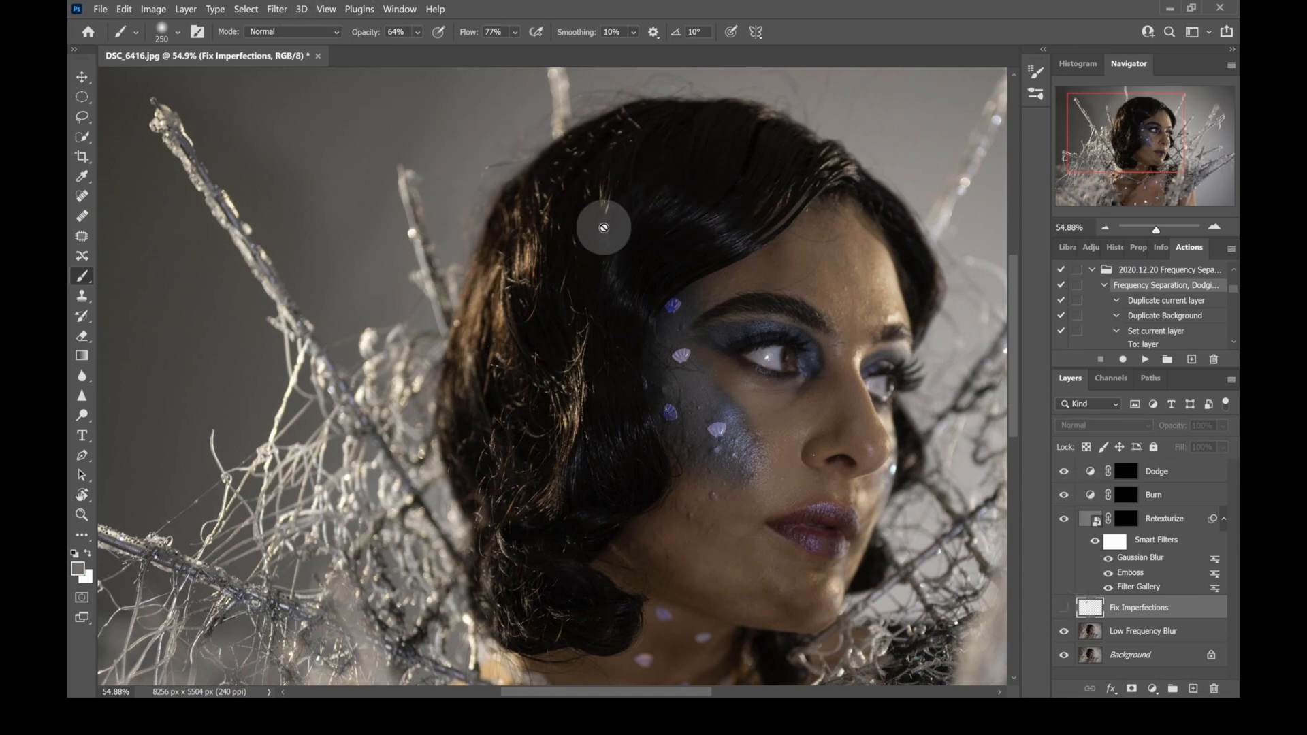
pyautogui.click(1063, 606)
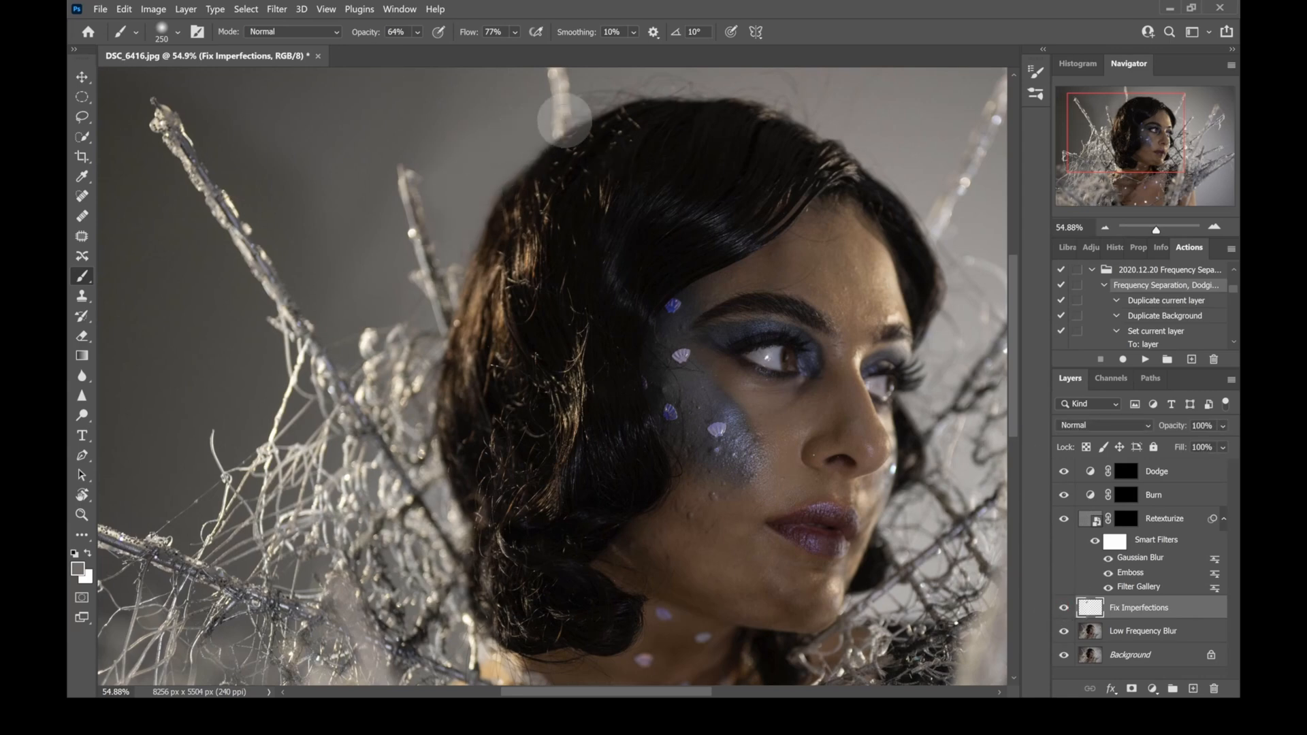
# Set the brush to size 200 with 49% hardness and paint along the hair's upper left edge below the tall branch
pyautogui.scroll(3, 578, 119)
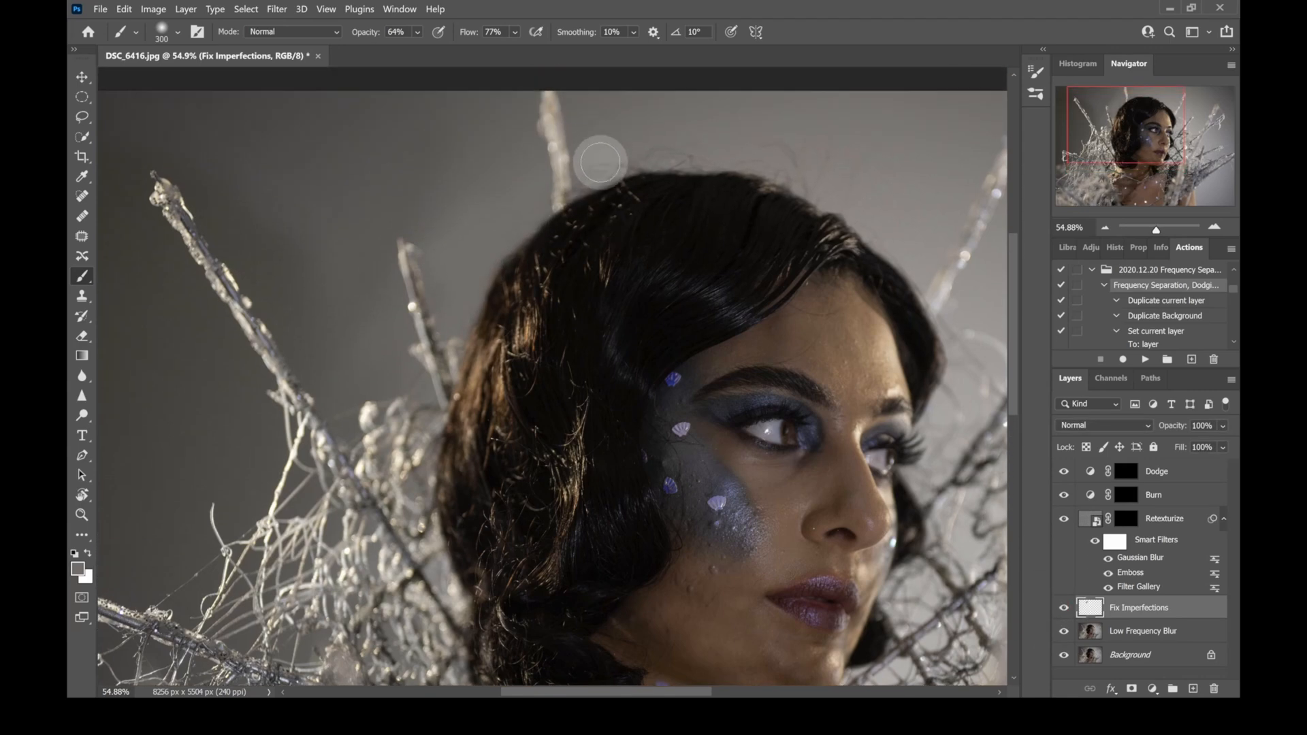
pyautogui.press('[')
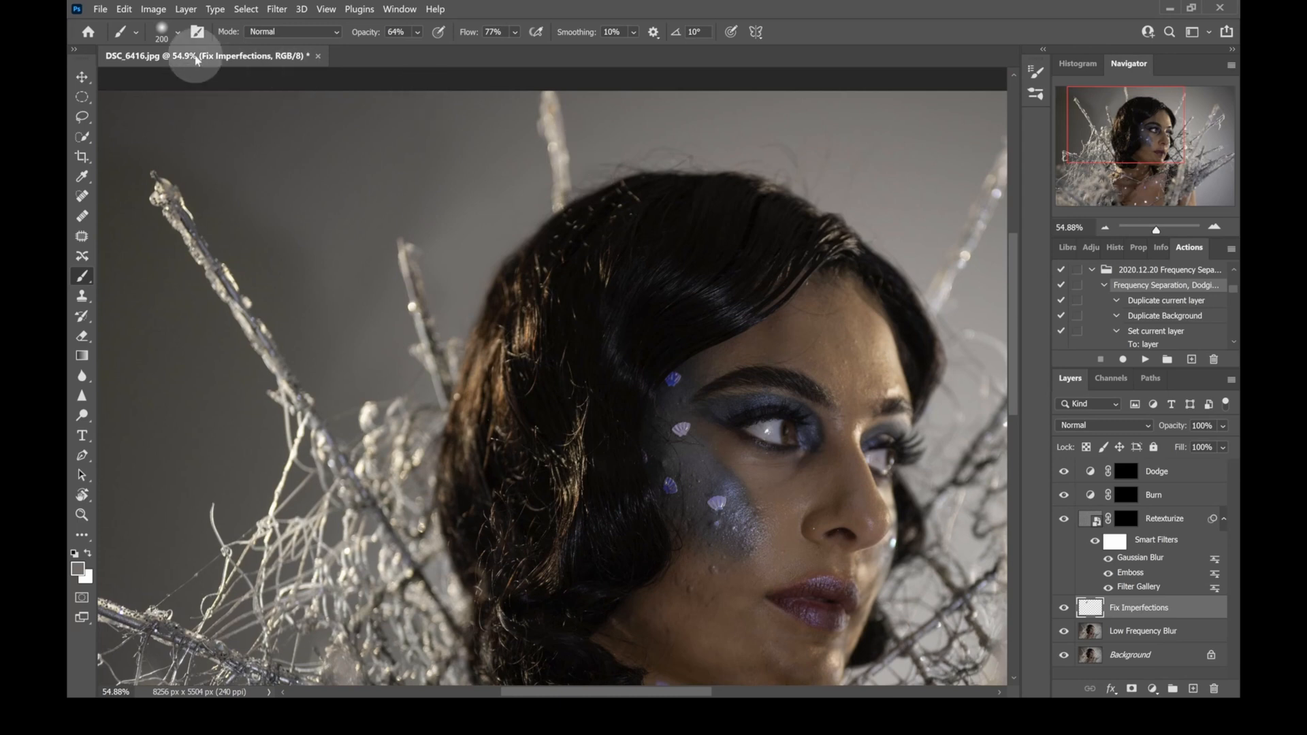
pyautogui.click(181, 32)
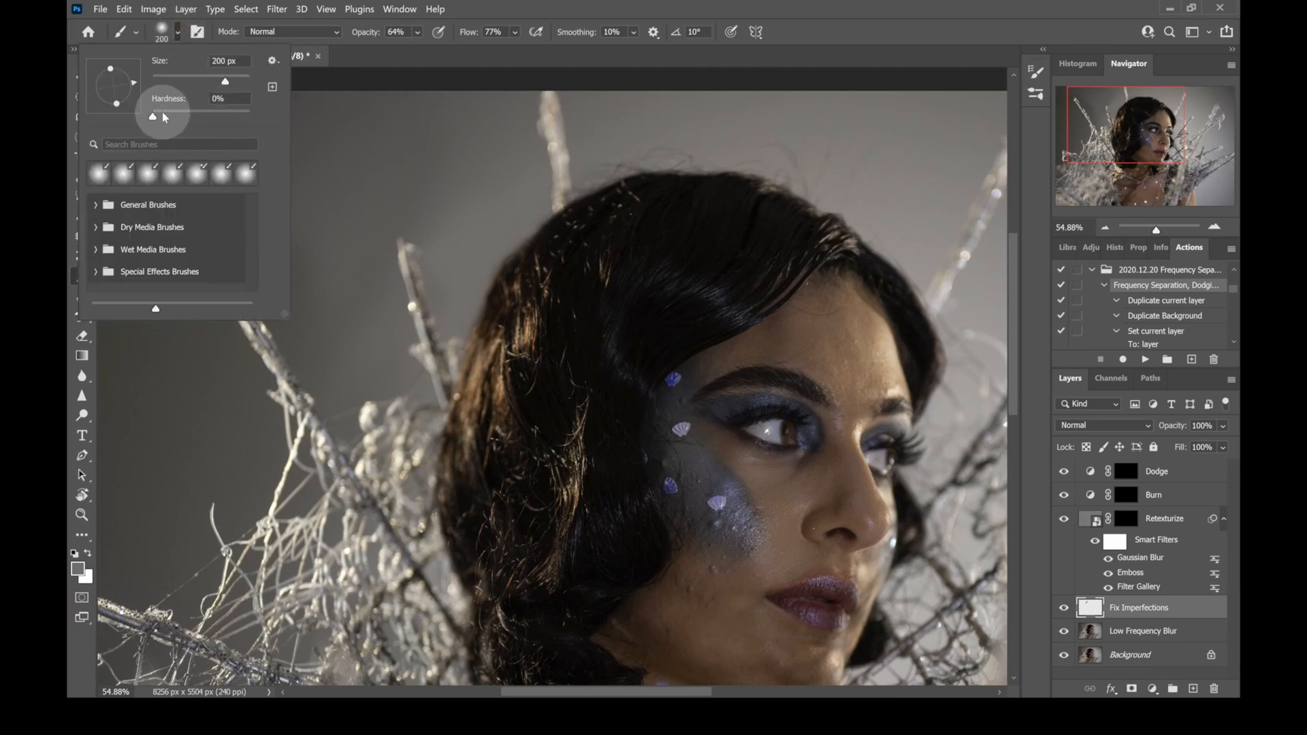
pyautogui.moveTo(155, 120); pyautogui.dragTo(188, 120)
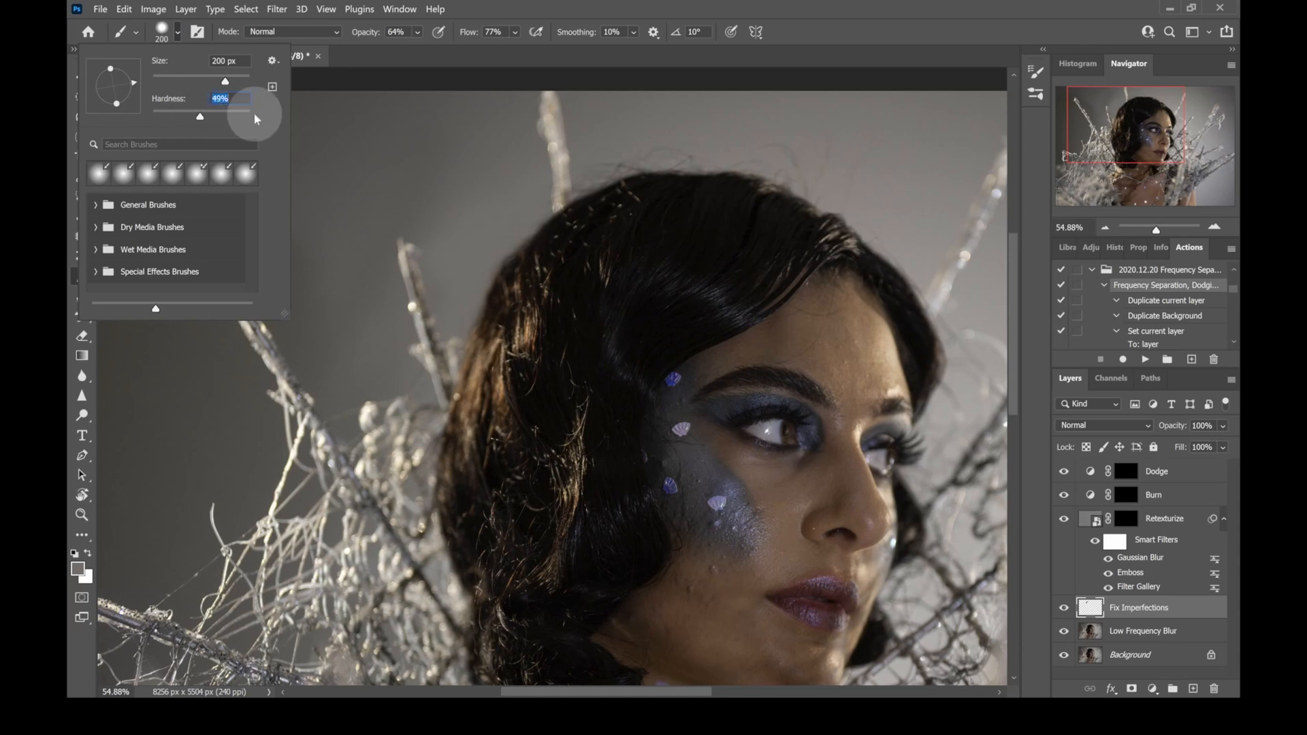
pyautogui.click(600, 18)
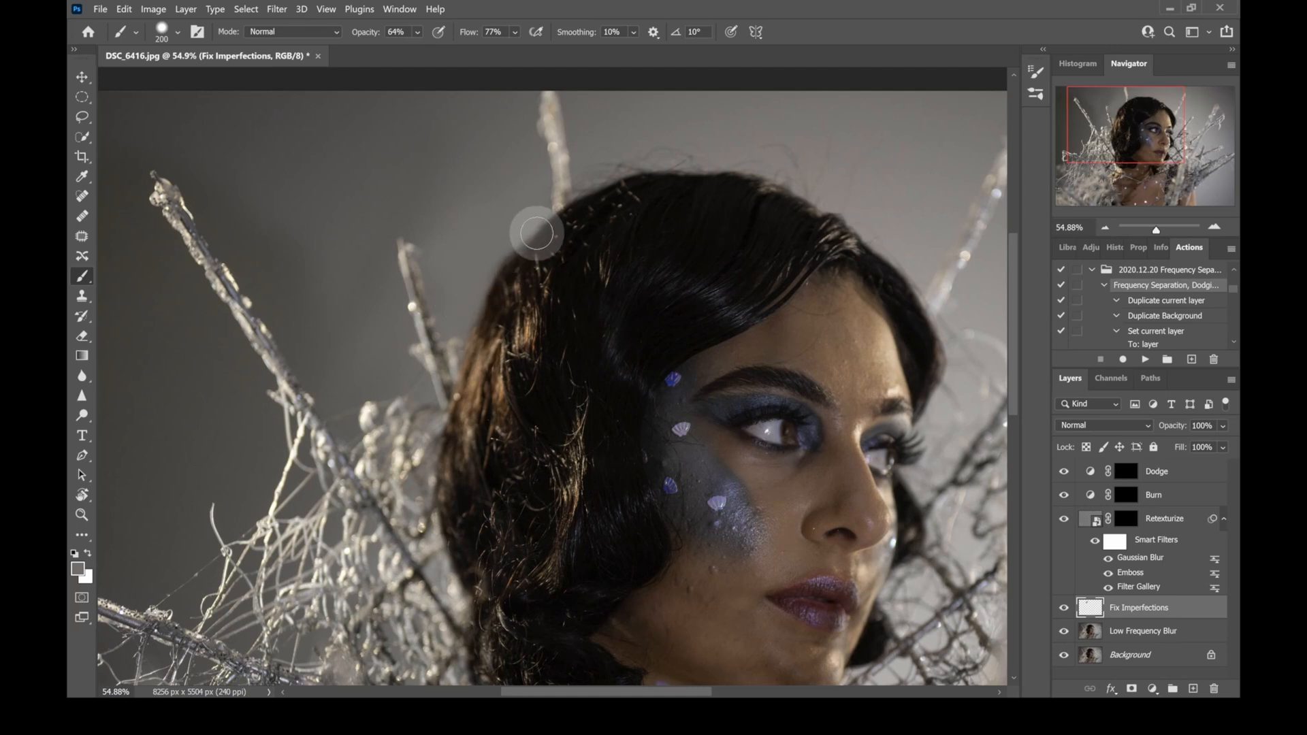
pyautogui.click(491, 250)
pyautogui.moveTo(502, 239); pyautogui.dragTo(527, 218)
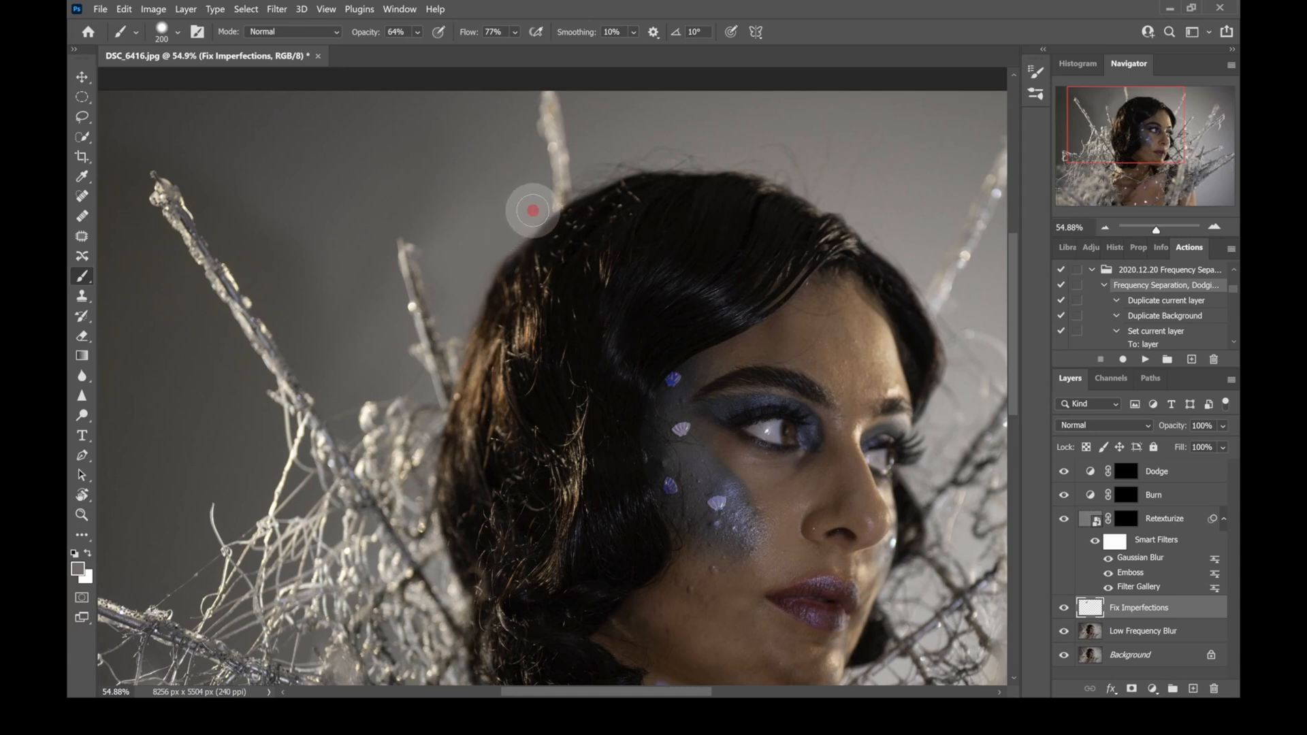
pyautogui.click(533, 210)
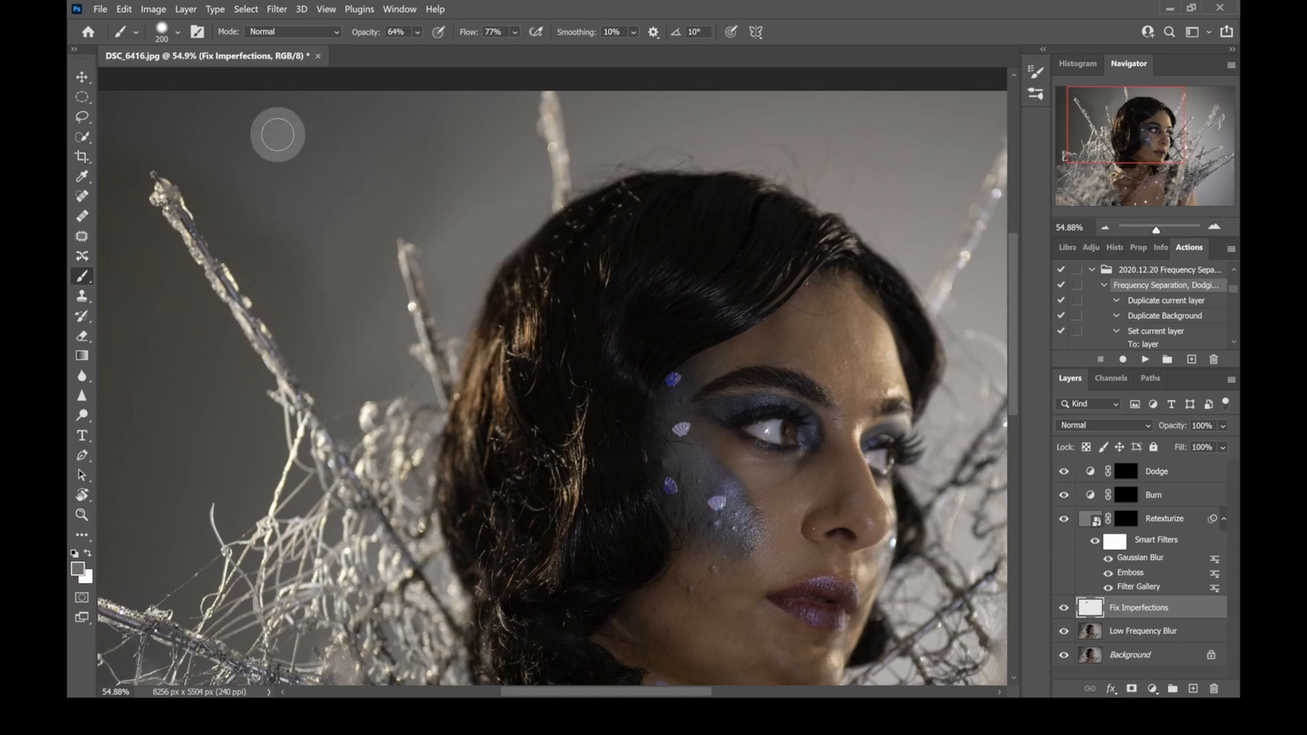
# Increase the brush hardness further, reduce its size to 175, and paint along the hair's upper left edge to define it
pyautogui.click(177, 31)
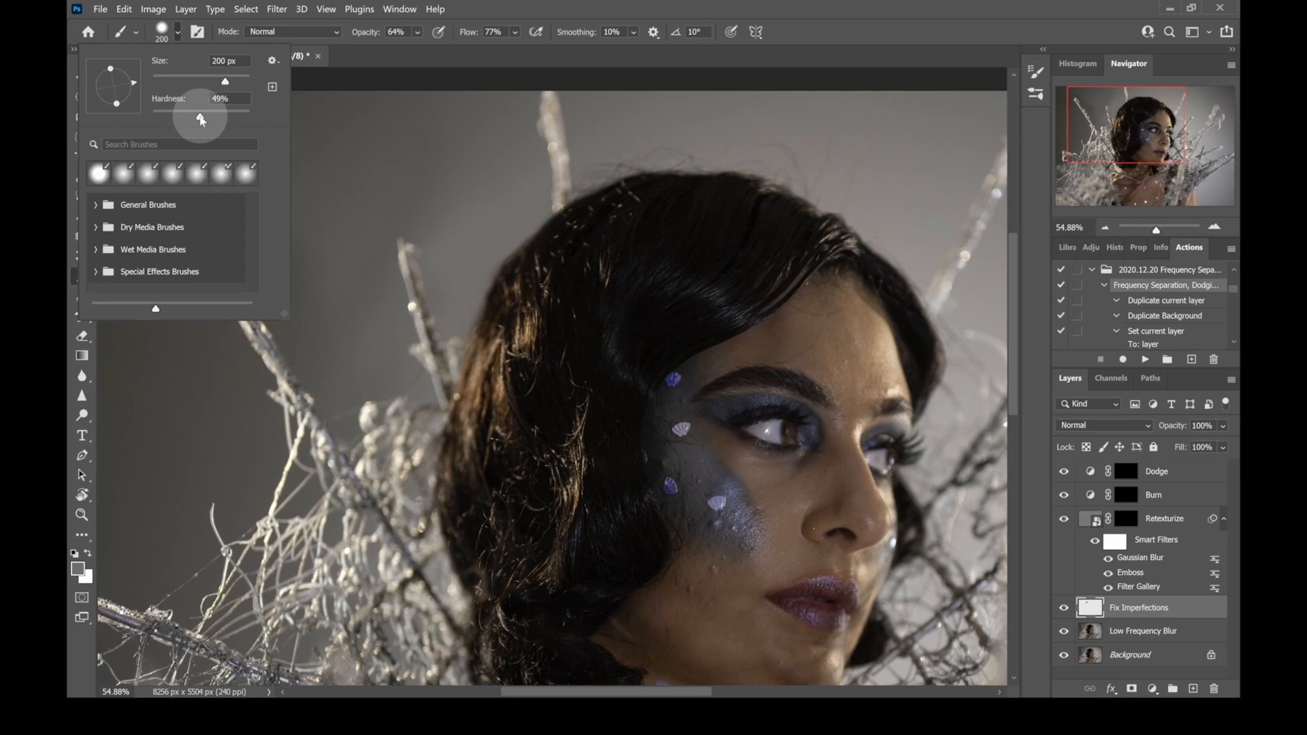
pyautogui.moveTo(204, 121); pyautogui.dragTo(218, 123)
pyautogui.click(525, 6)
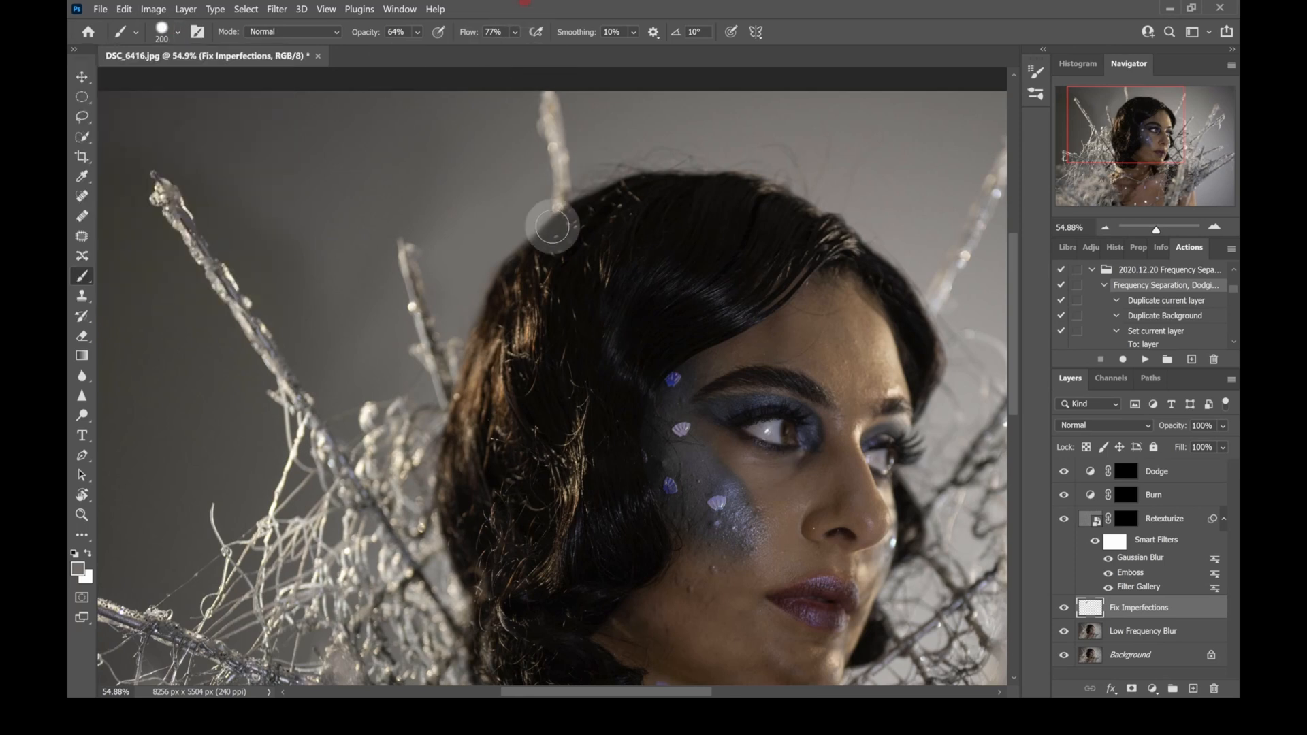
pyautogui.press(']')
pyautogui.press('[')
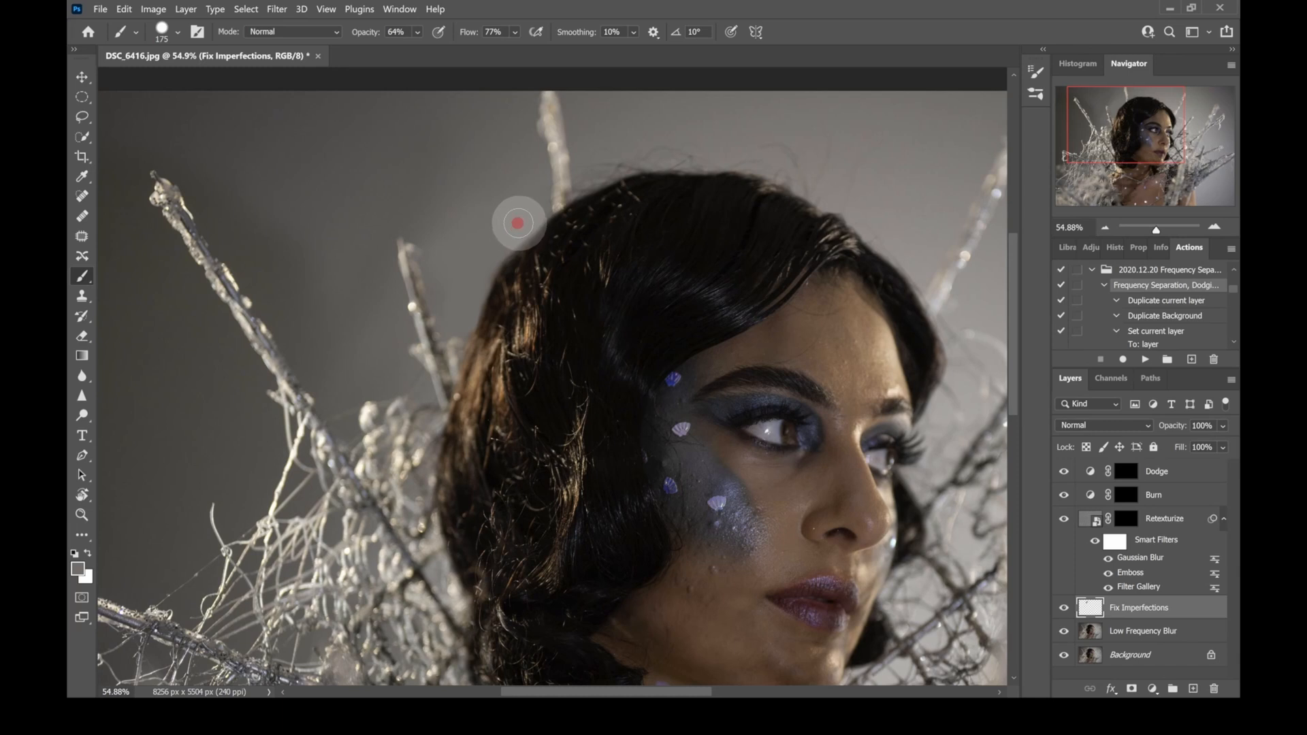
pyautogui.moveTo(533, 214); pyautogui.dragTo(496, 241)
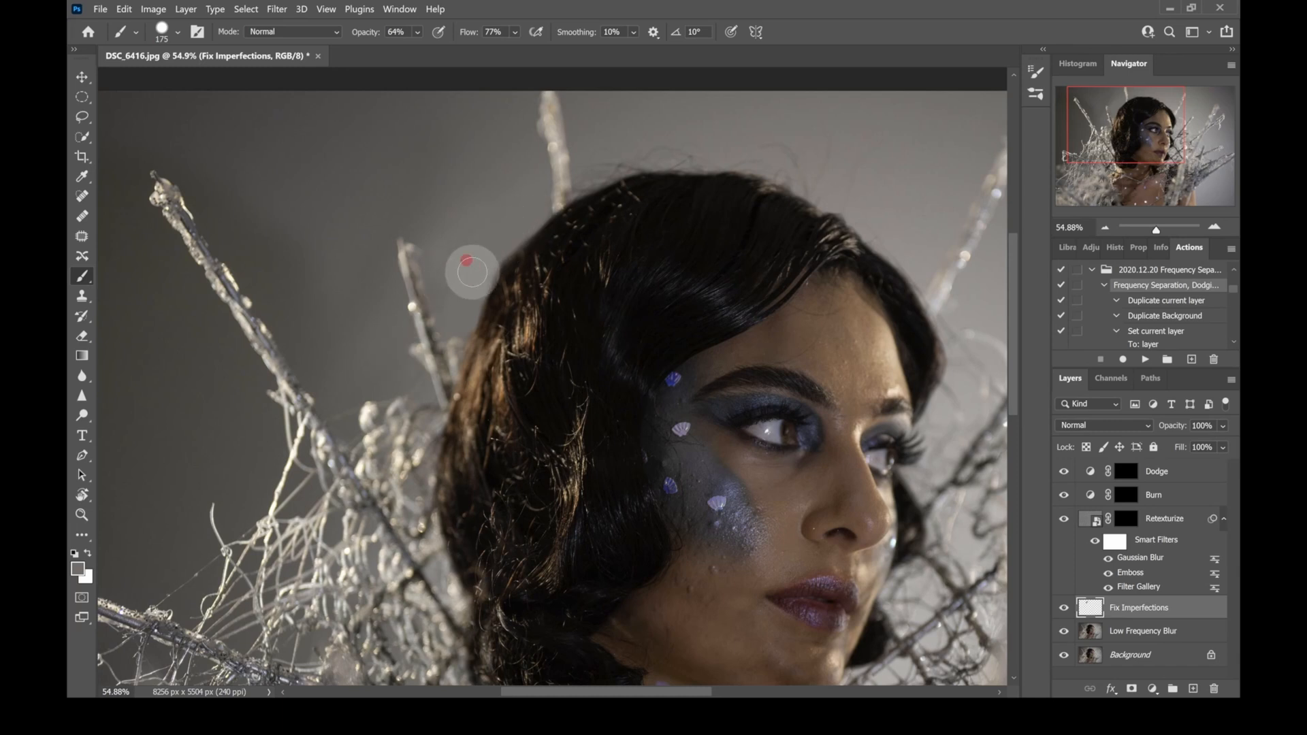
# Paint over the flyaway hairs above the crown, from the tall branch across the top, with brush sizes up to 200
pyautogui.press(']')
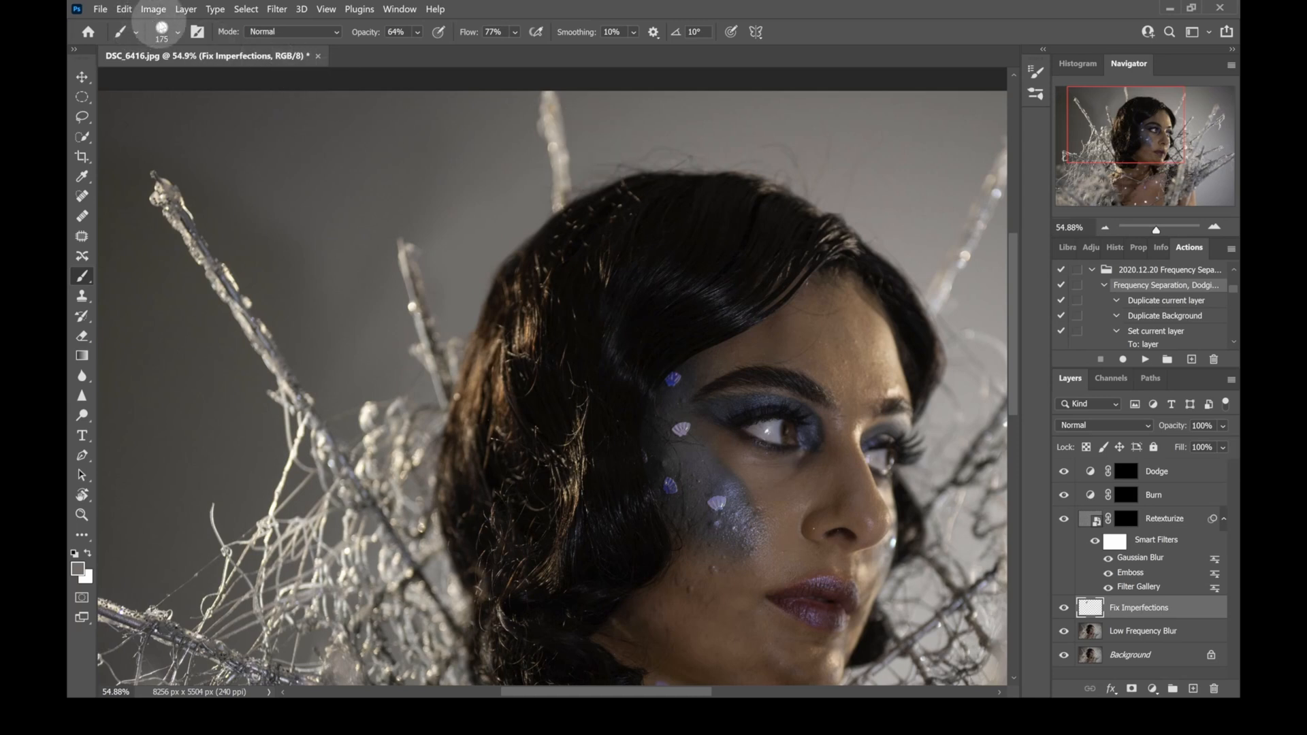
pyautogui.click(178, 32)
pyautogui.click(584, 13)
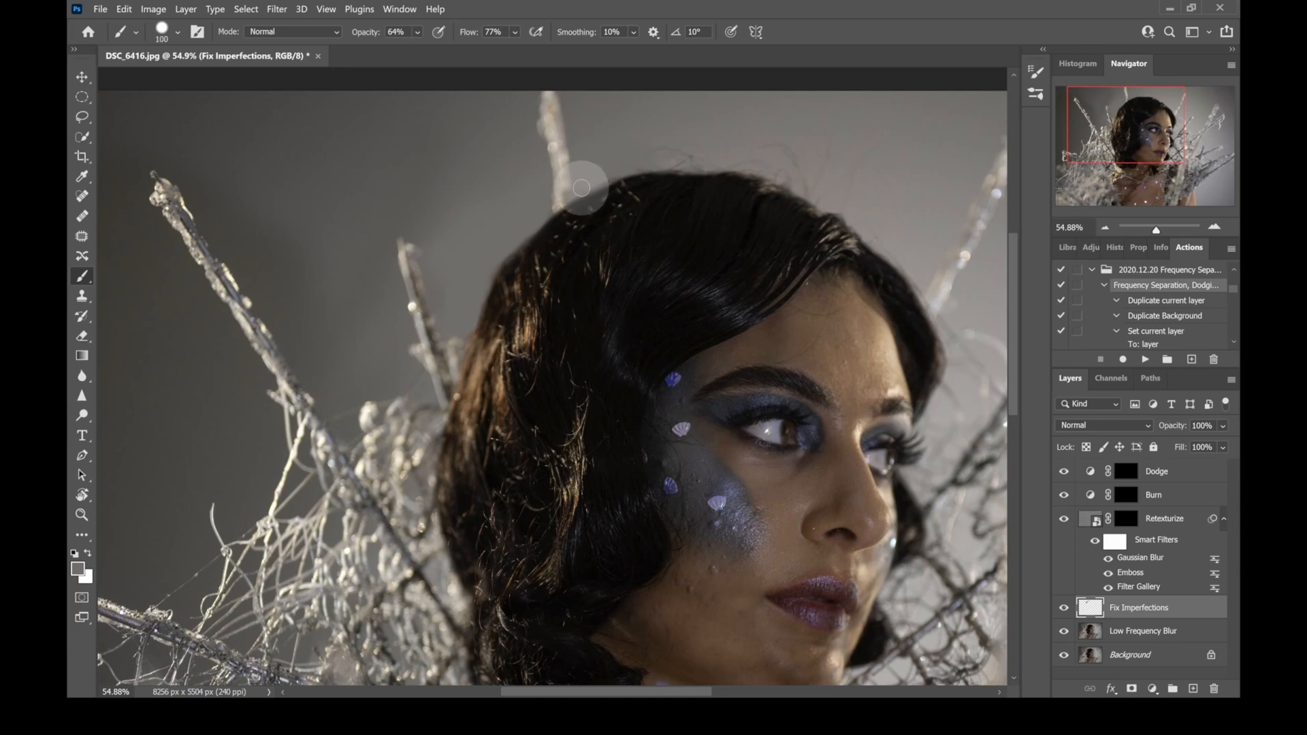
pyautogui.click(606, 171)
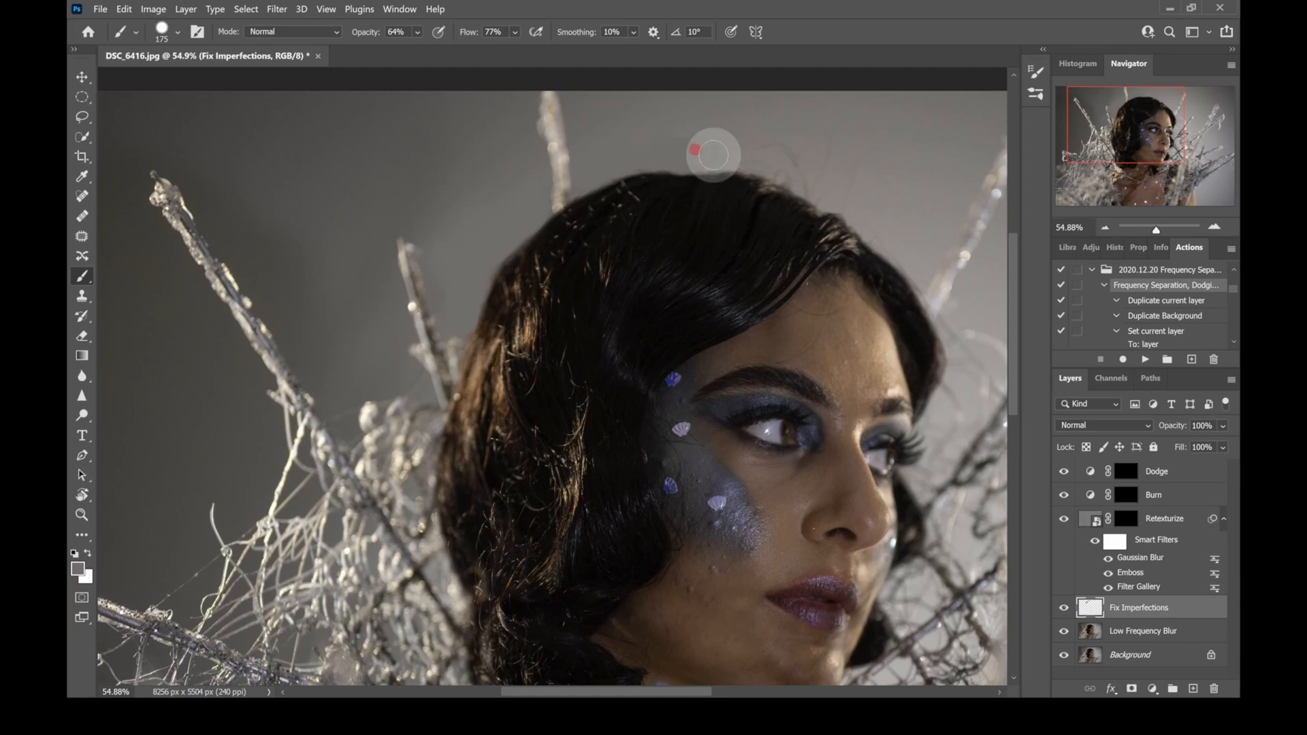
pyautogui.moveTo(681, 127); pyautogui.dragTo(712, 147)
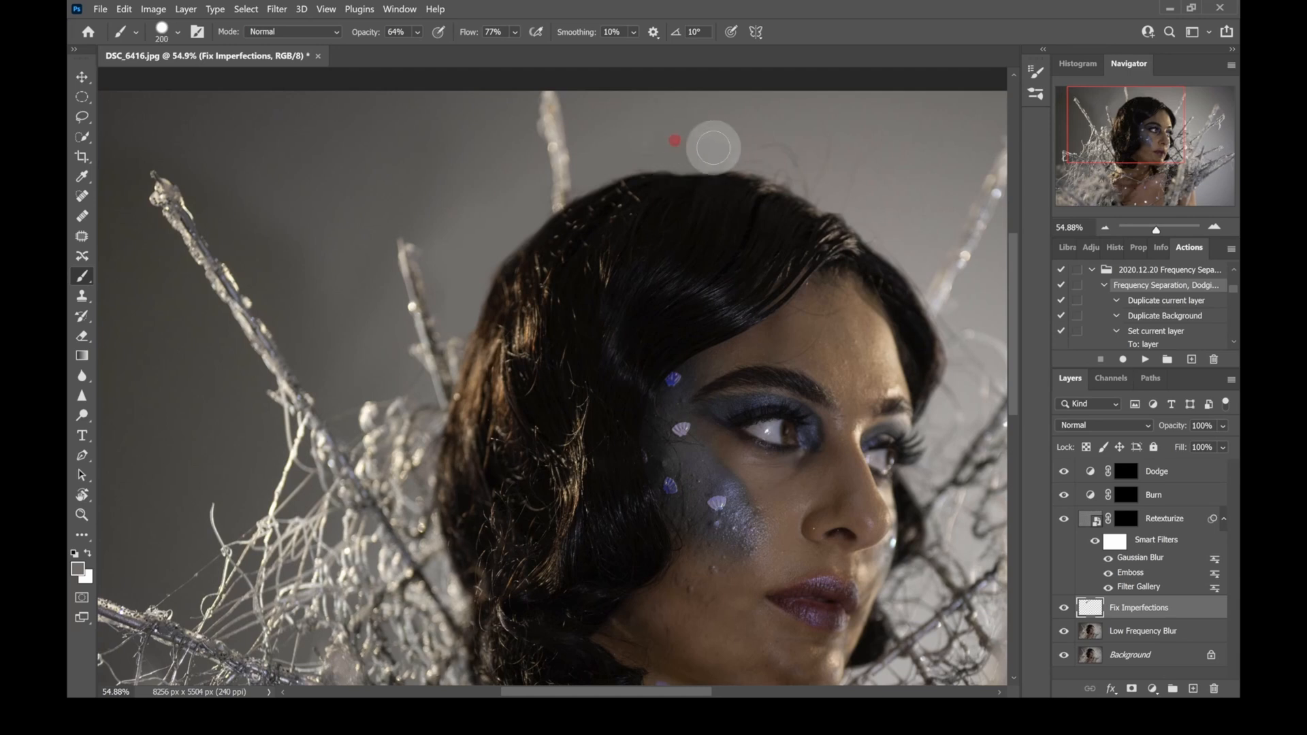
pyautogui.click(741, 158)
# Enlarge the brush up to size 400 and paint over the background just above the crown
pyautogui.press(']')
pyautogui.press(']')
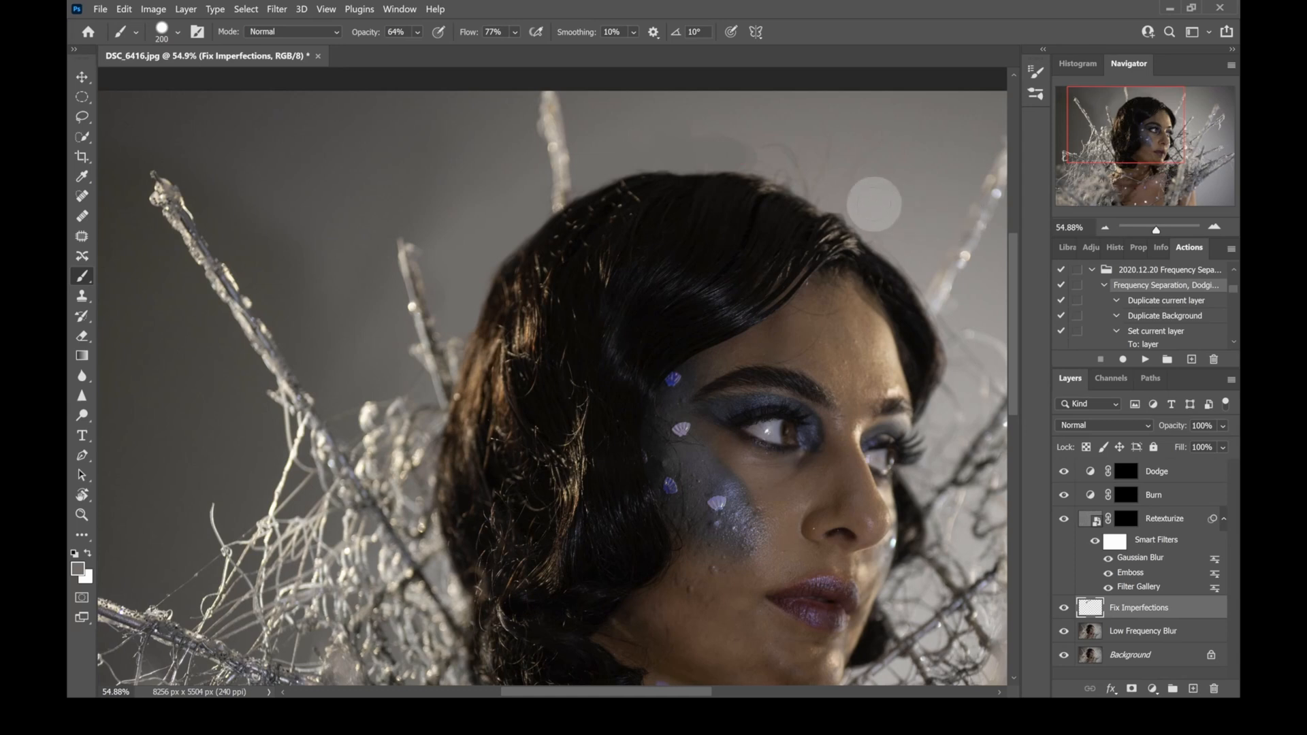
pyautogui.press(']')
pyautogui.press(']')
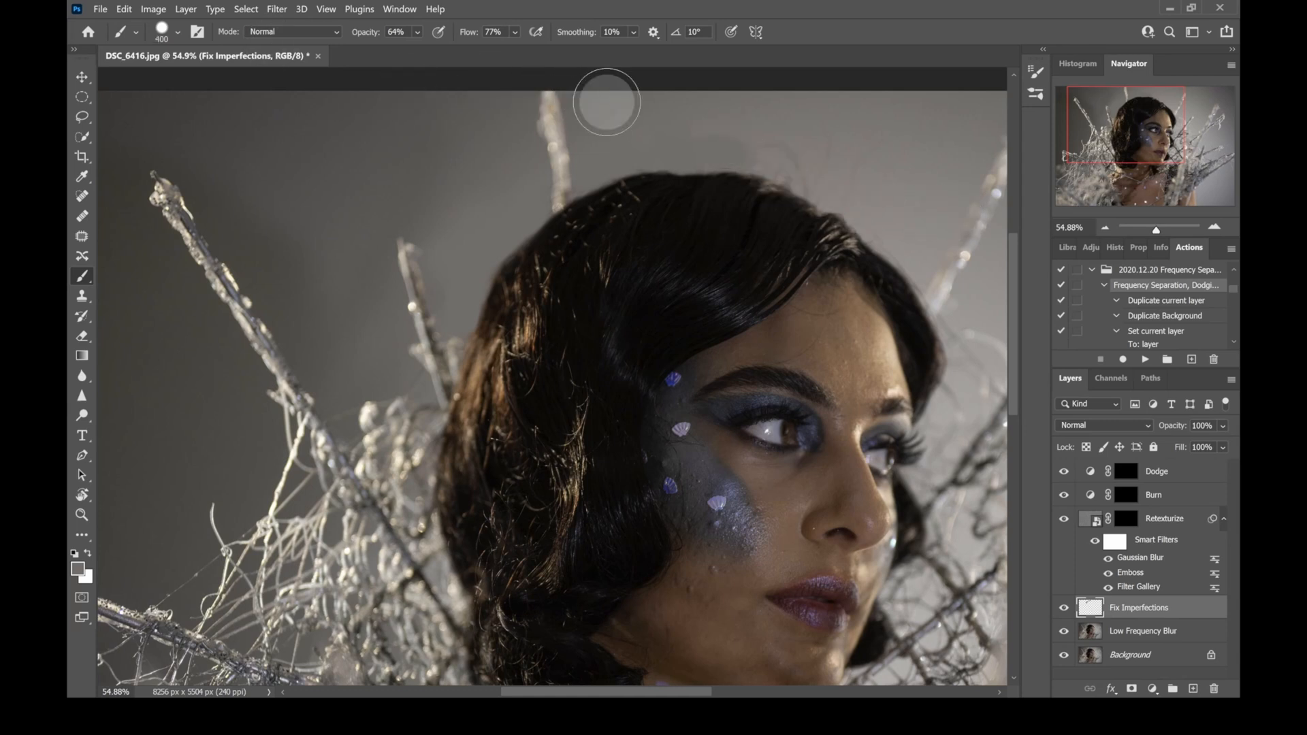
pyautogui.click(745, 139)
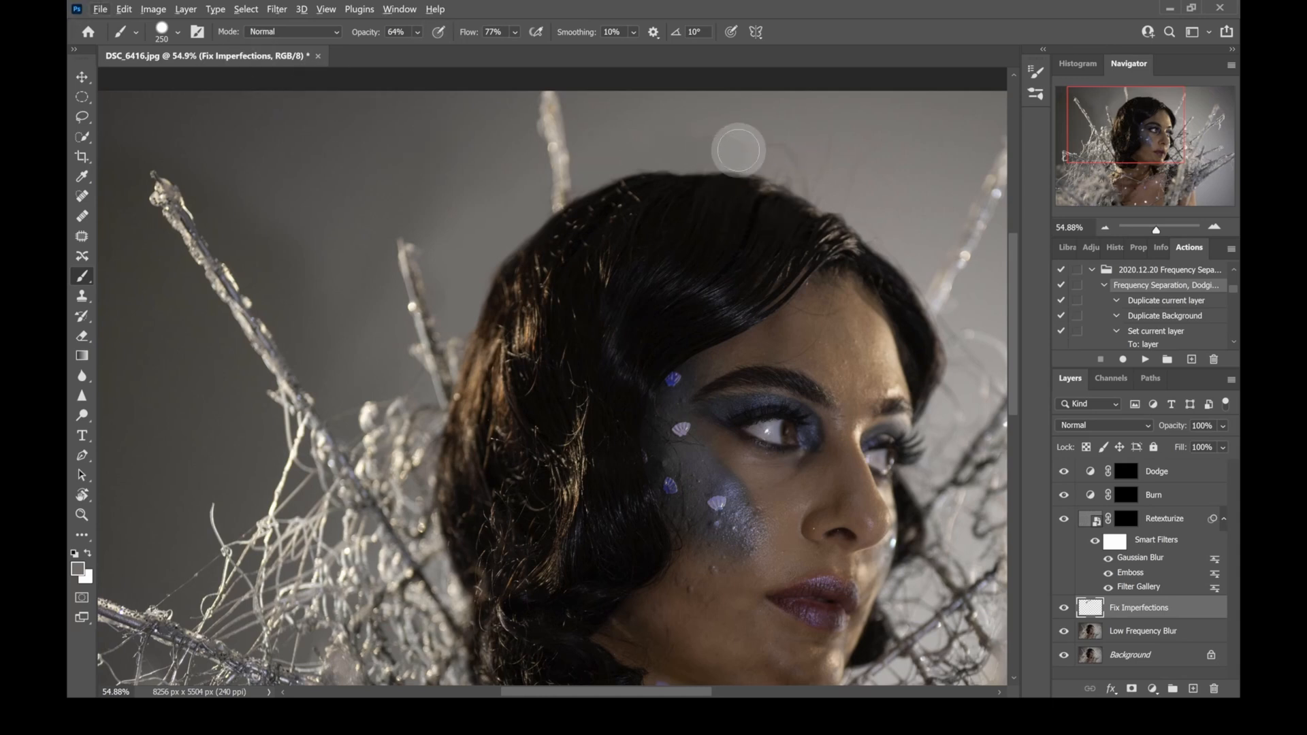
# Sample the background grey above the crown and paint over the uneven patches there with a size 300 brush
pyautogui.click(1160, 231)
pyautogui.moveTo(1135, 130); pyautogui.dragTo(1146, 112)
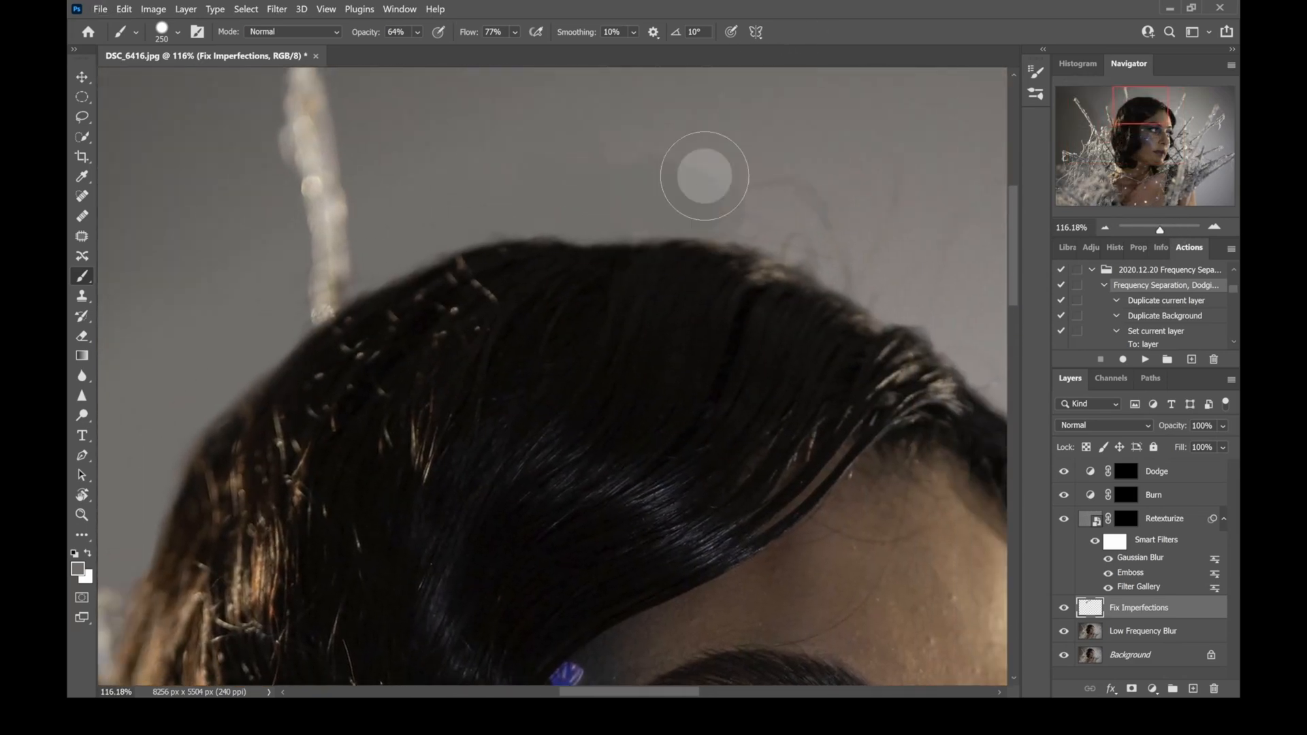
pyautogui.keyDown('alt'); pyautogui.click(705, 143); pyautogui.keyUp('alt')
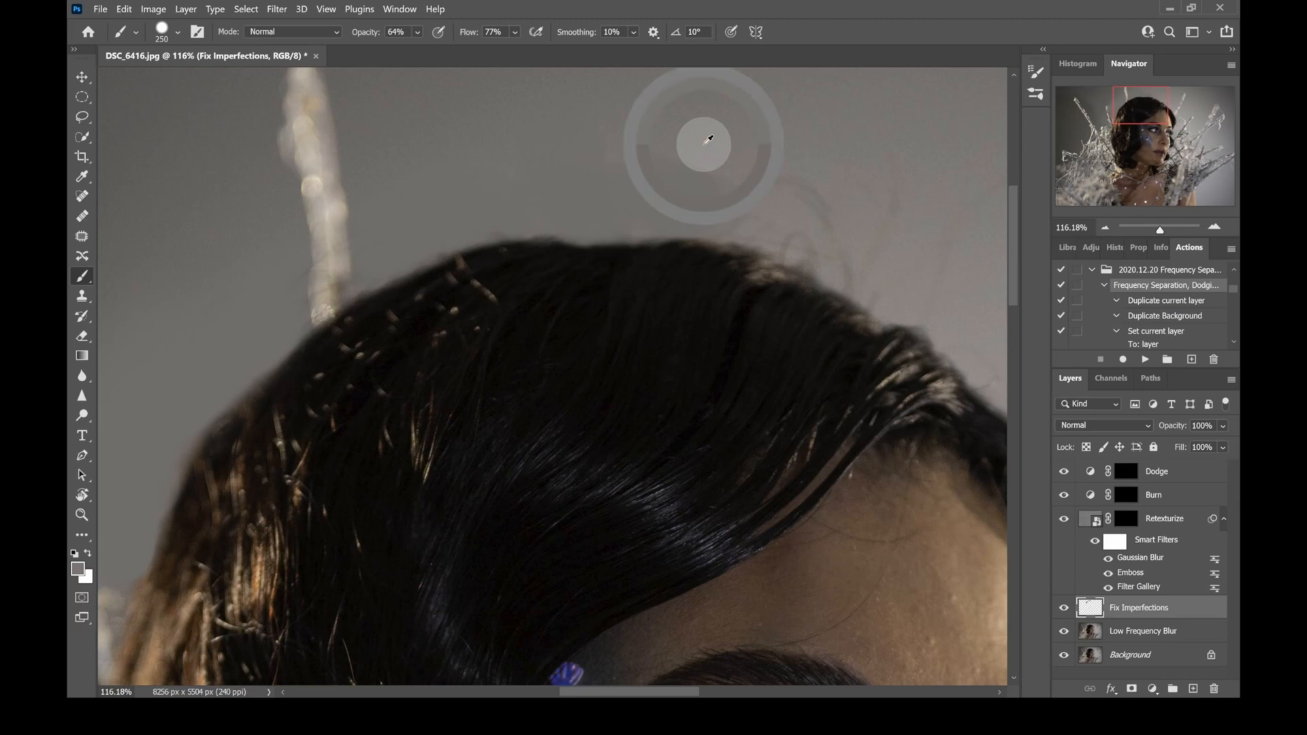
pyautogui.keyDown('alt'); pyautogui.click(707, 142); pyautogui.keyUp('alt')
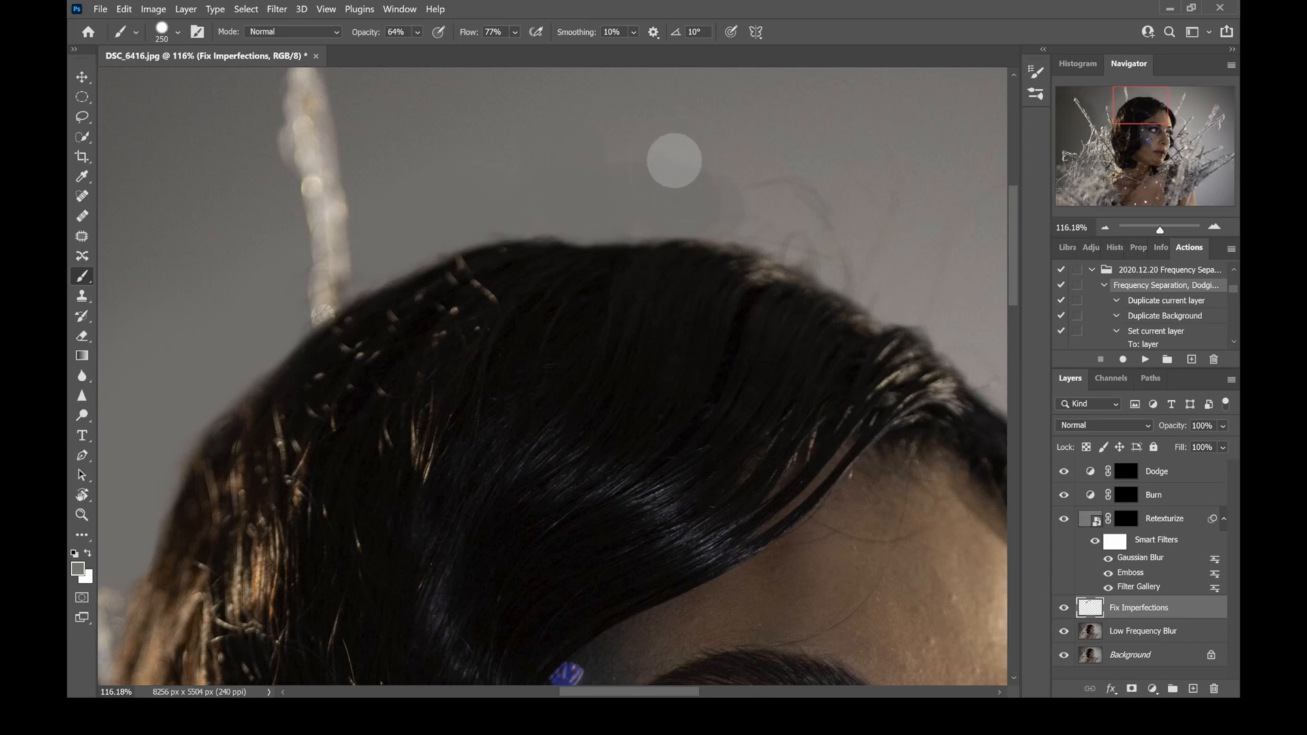
pyautogui.press(']')
pyautogui.click(683, 173)
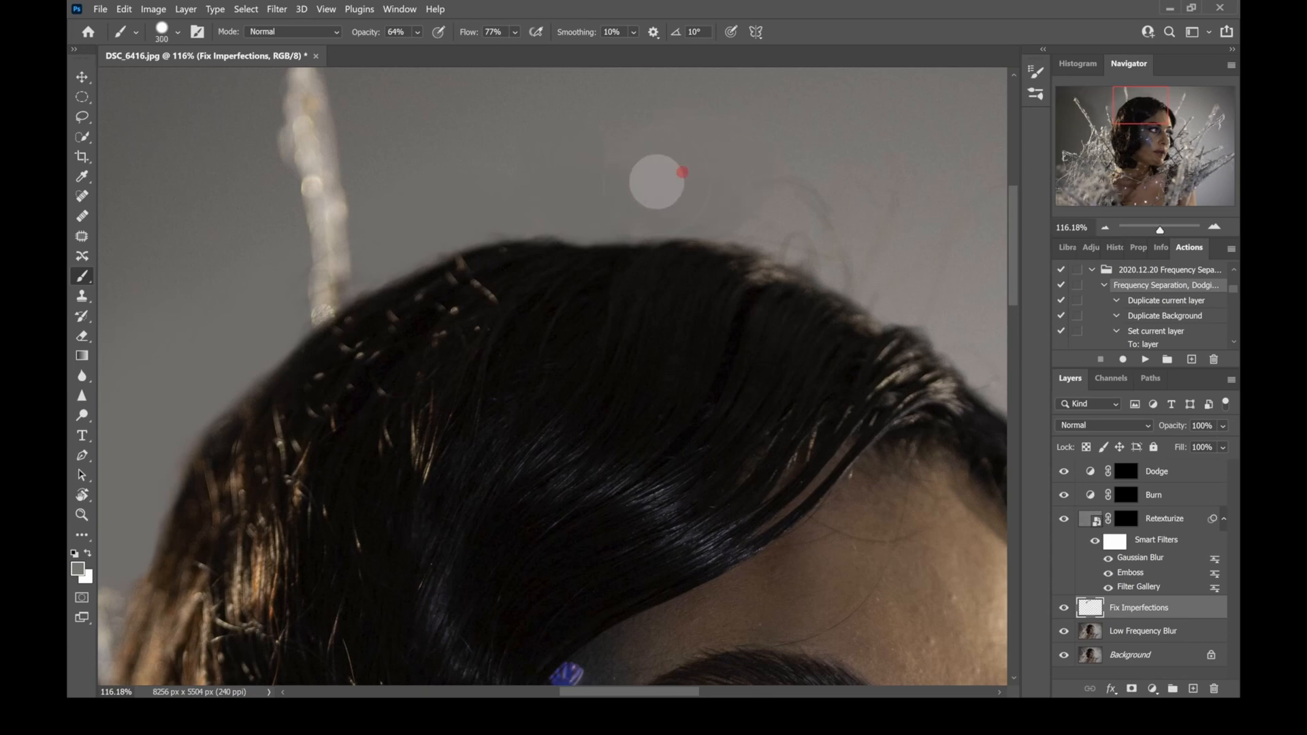
pyautogui.click(654, 168)
pyautogui.click(624, 166)
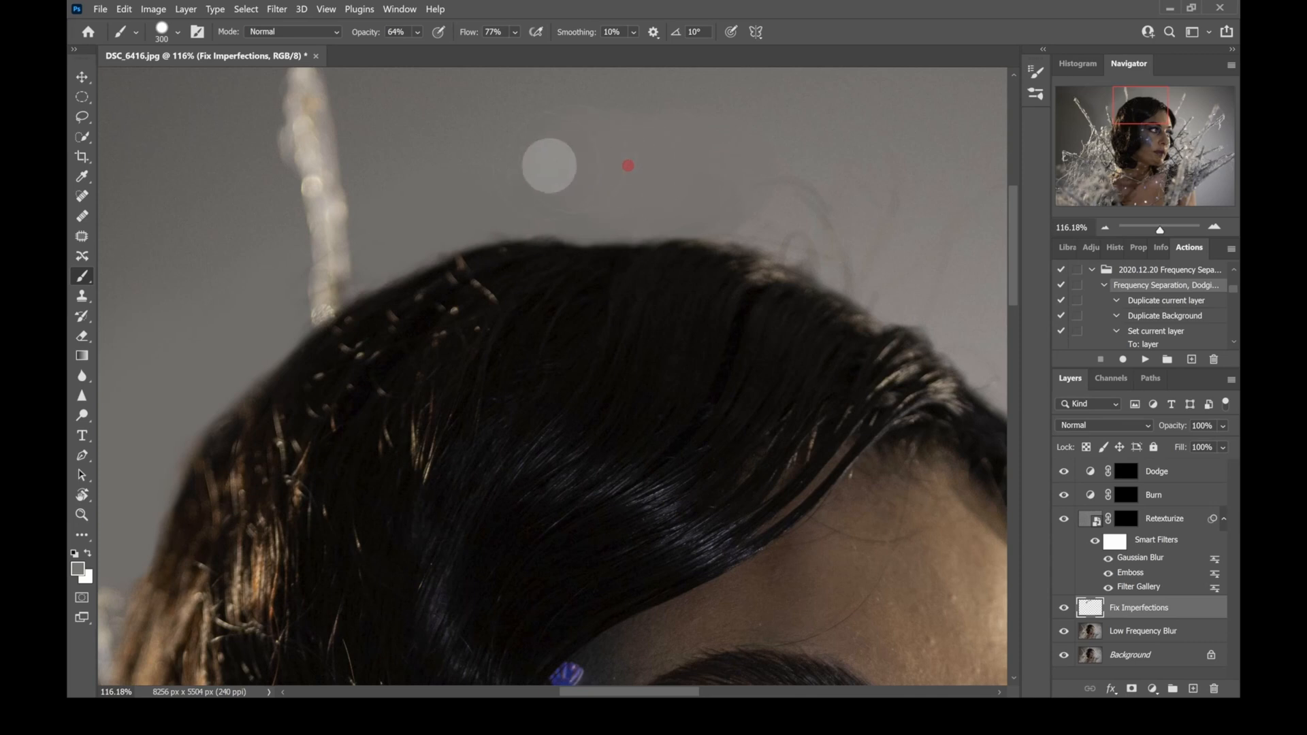
pyautogui.click(565, 160)
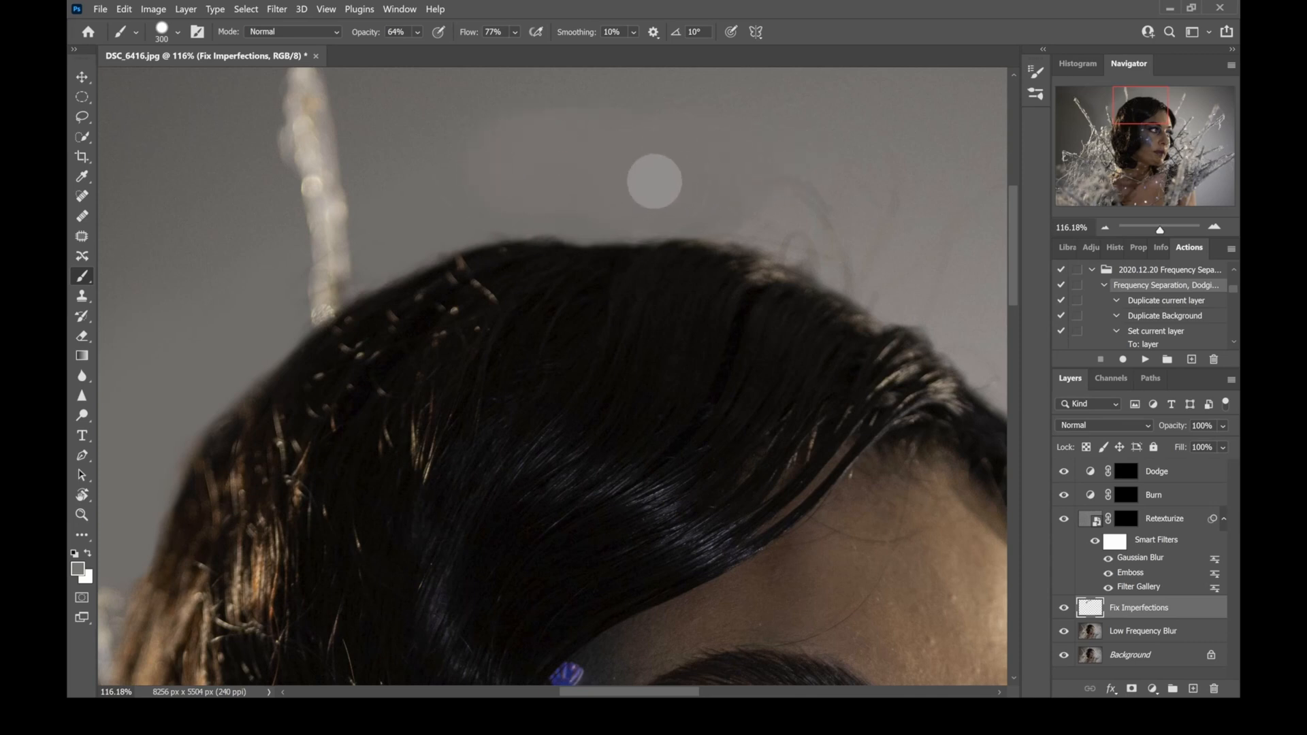
# Sample the background beside the tall branch and paint it across the area above the crown with brush sizes 175 to 250
pyautogui.keyDown('alt'); pyautogui.click(467, 117); pyautogui.keyUp('alt')
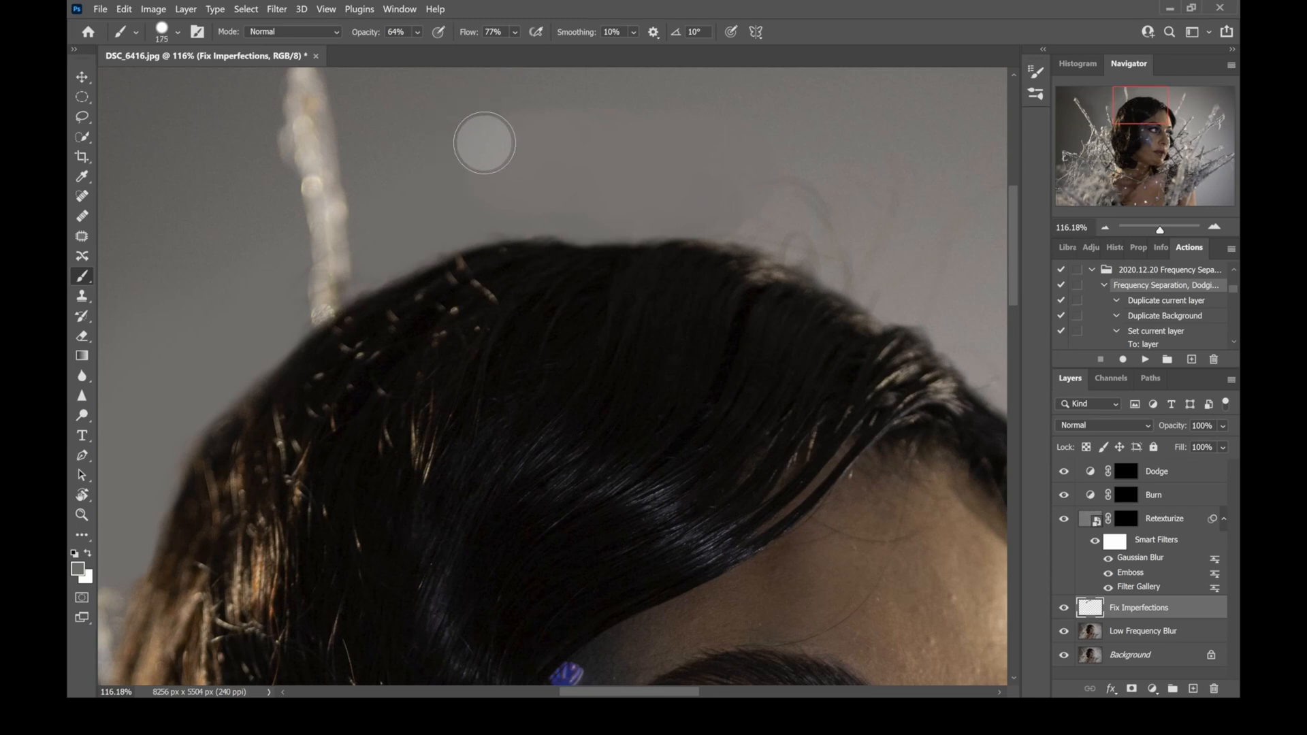
pyautogui.click(452, 131)
pyautogui.click(497, 148)
pyautogui.moveTo(525, 145)
pyautogui.mouseDown()
pyautogui.moveTo(507, 139)
pyautogui.moveTo(575, 131)
pyautogui.moveTo(432, 161)
pyautogui.moveTo(651, 125)
pyautogui.moveTo(890, 180)
pyautogui.mouseUp()
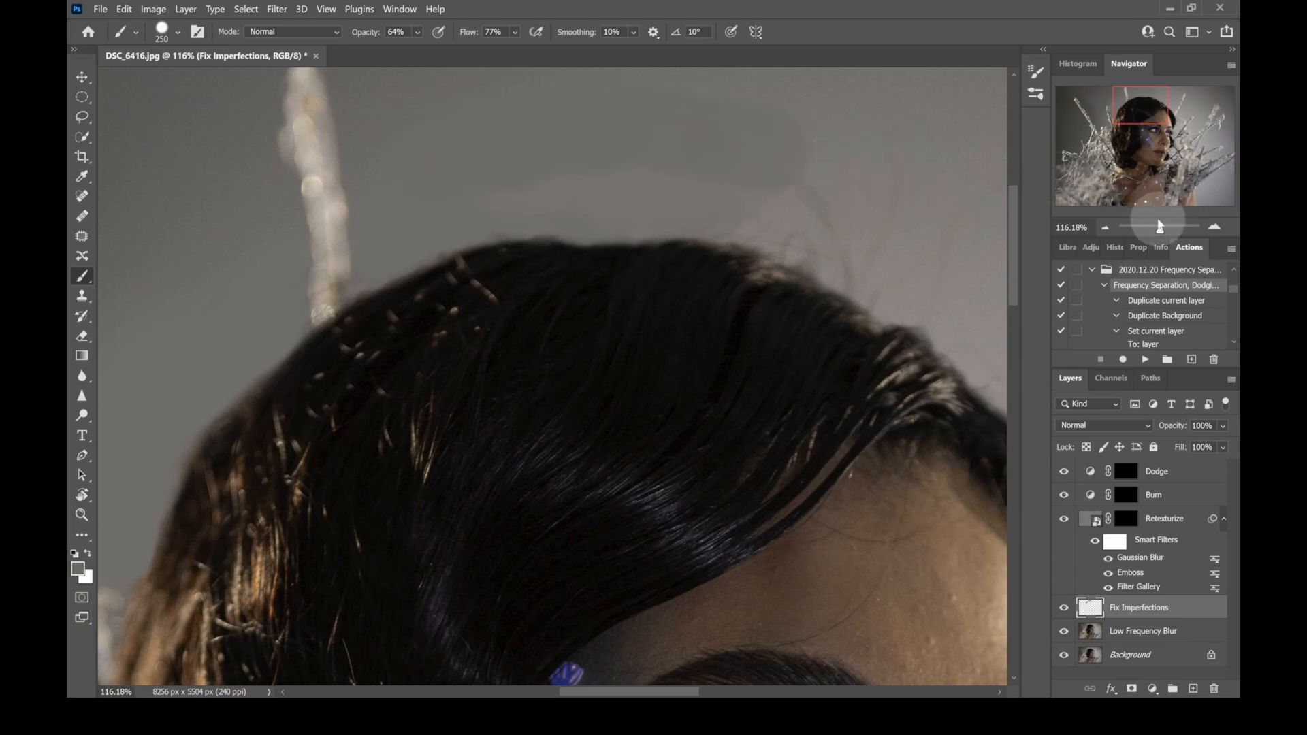
# Paint over the background above the right side of the crown with brush sizes 200 to 250
pyautogui.moveTo(1161, 232); pyautogui.dragTo(1165, 233)
pyautogui.moveTo(1133, 102); pyautogui.dragTo(1137, 95)
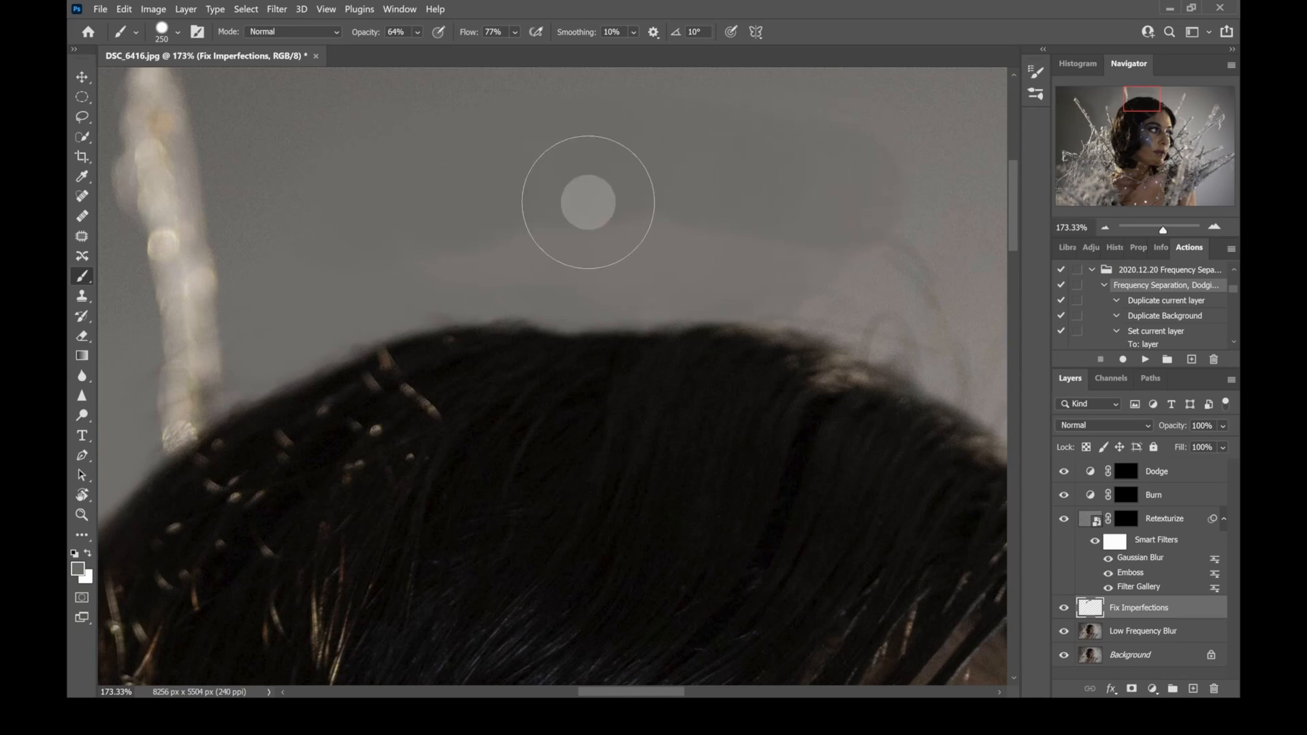
pyautogui.press('Return')
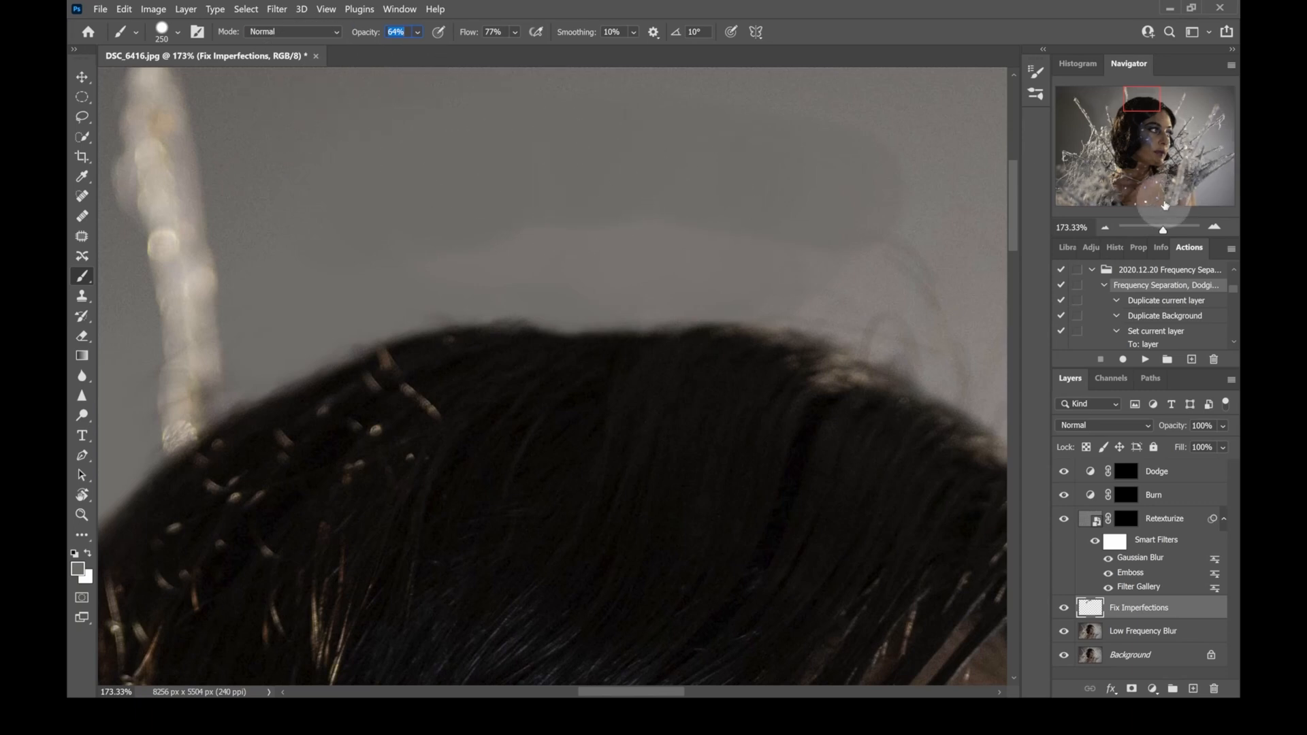
pyautogui.moveTo(1162, 231); pyautogui.dragTo(1159, 230)
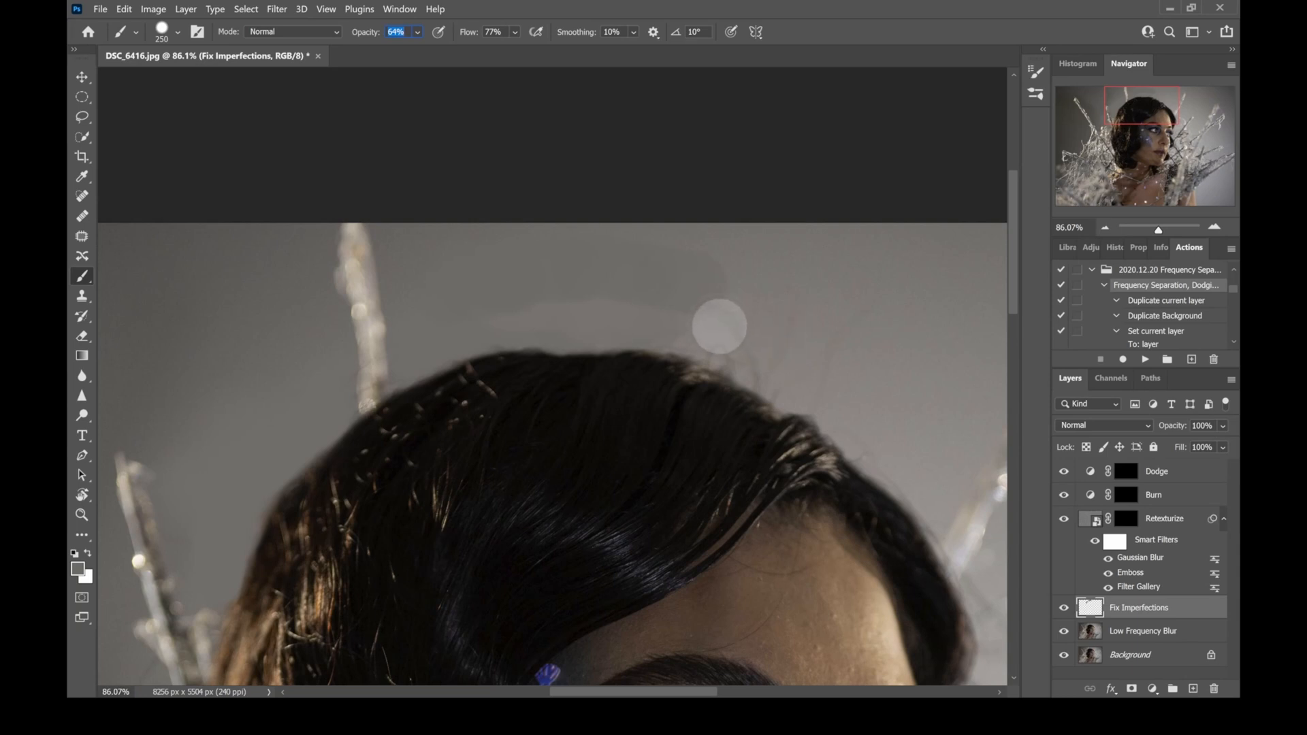
pyautogui.moveTo(688, 297); pyautogui.dragTo(718, 301)
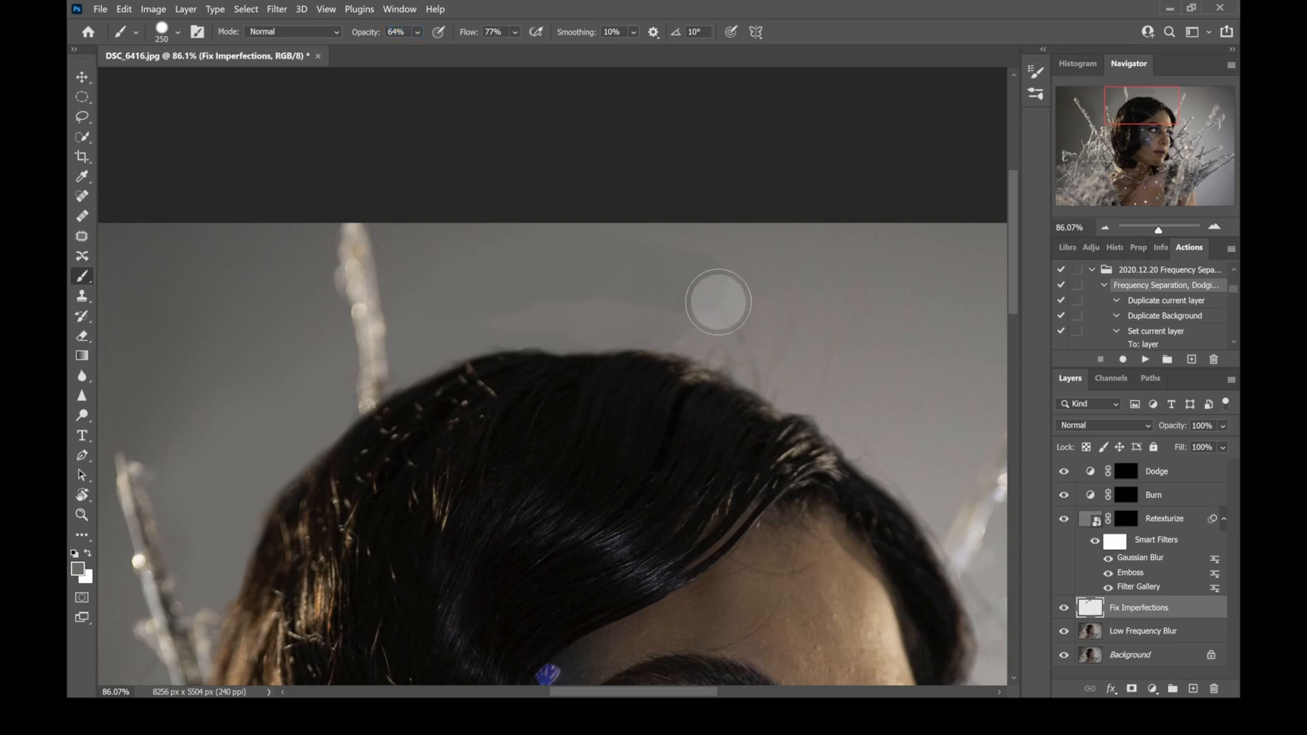
pyautogui.press('[')
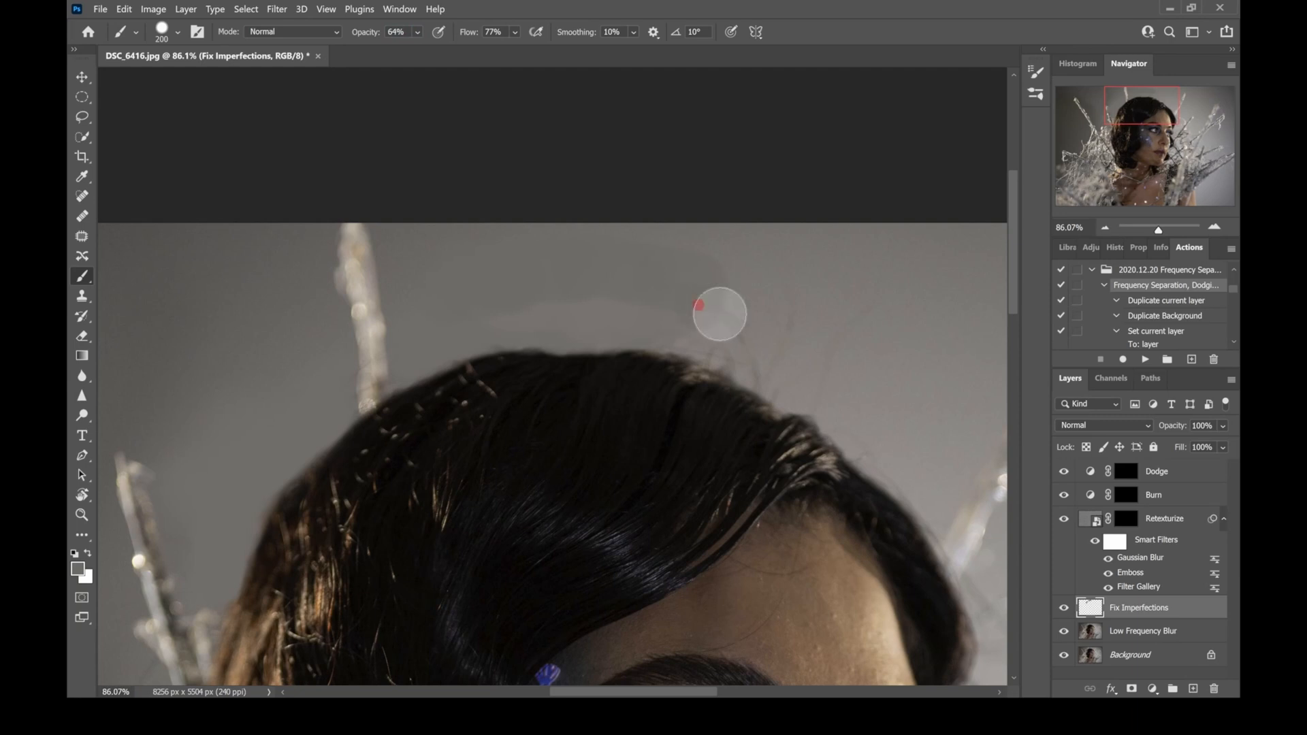
pyautogui.moveTo(730, 320); pyautogui.dragTo(663, 314)
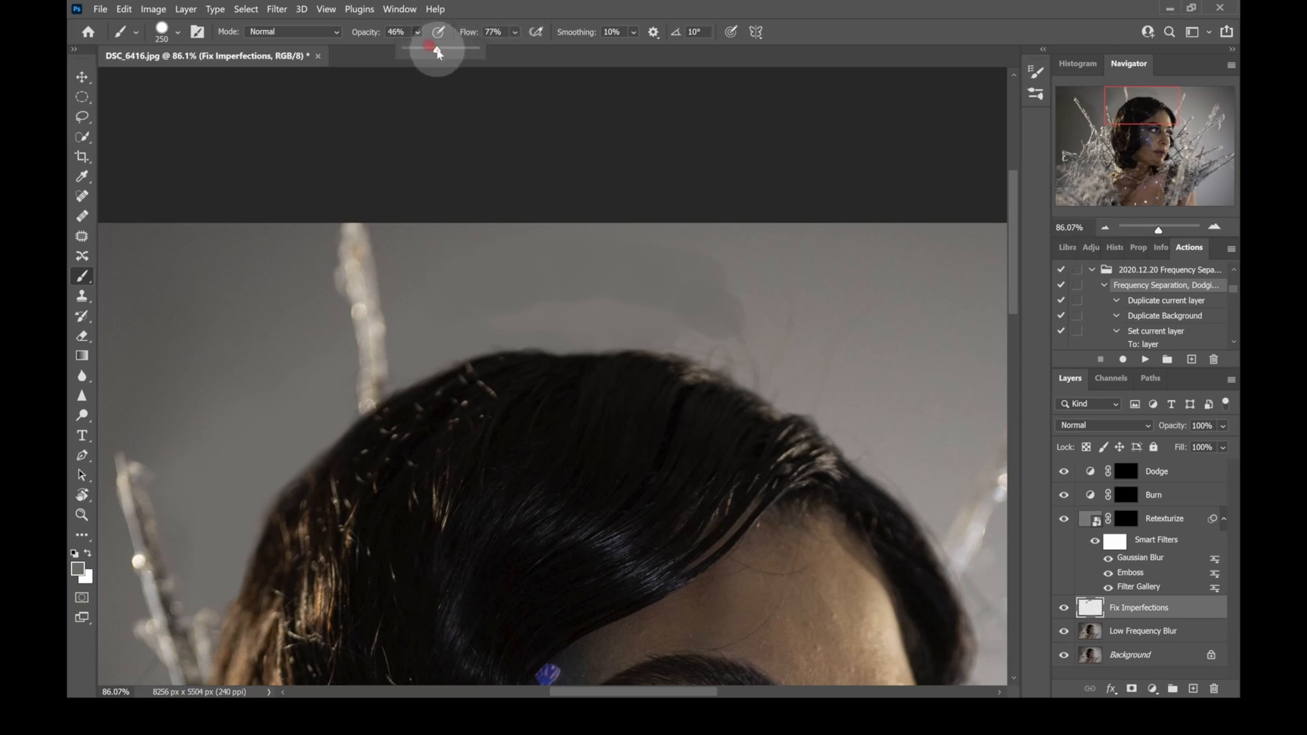
# Set the brush to 46% opacity and 53% flow, sample the nearby background, and paint over the flyaways right of the crown
pyautogui.moveTo(436, 51); pyautogui.dragTo(437, 51)
pyautogui.click(515, 32)
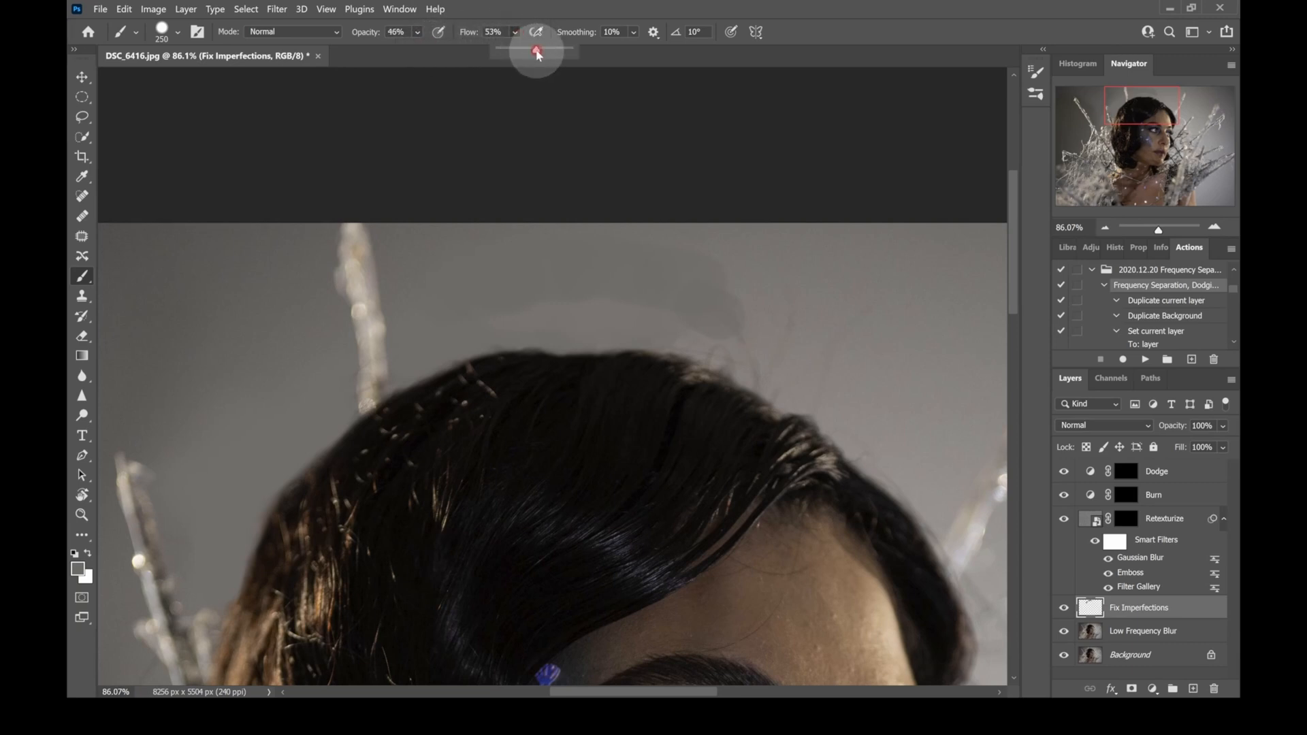
pyautogui.press(']')
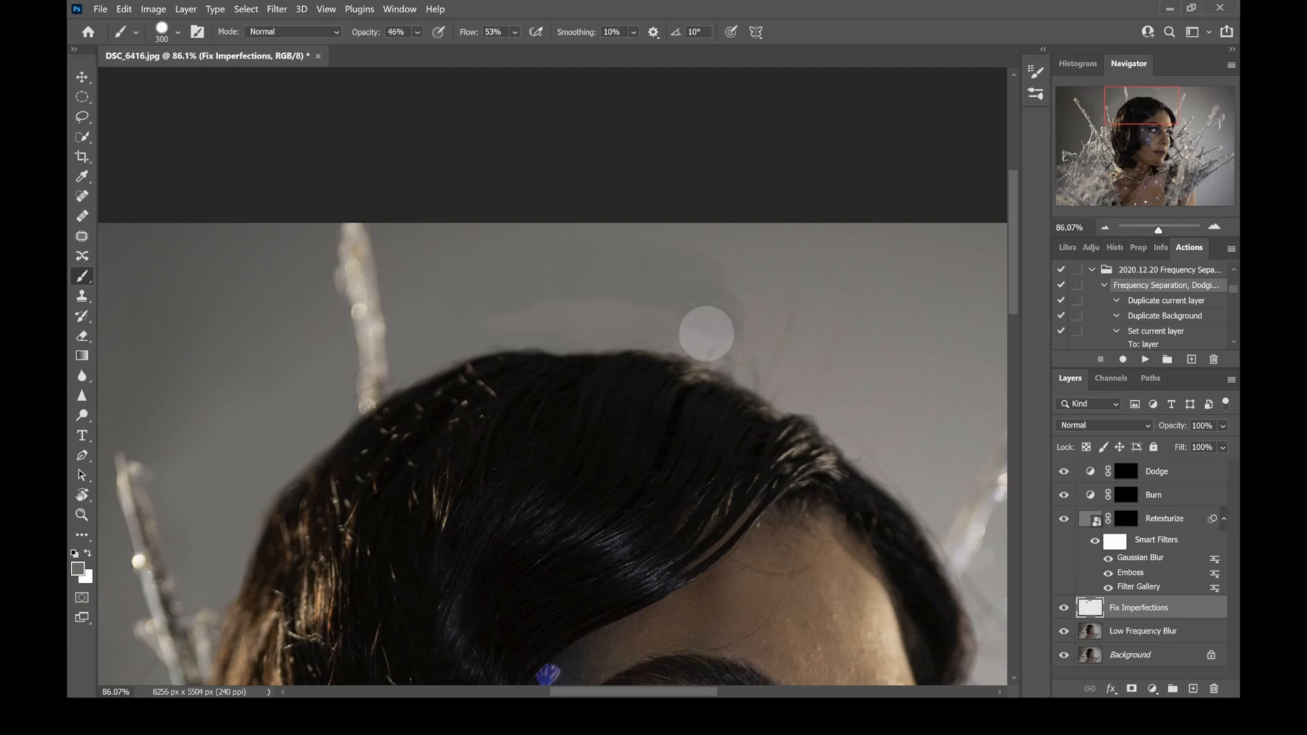
pyautogui.keyDown('alt'); pyautogui.click(674, 335); pyautogui.keyUp('alt')
pyautogui.moveTo(711, 337)
pyautogui.mouseDown()
pyautogui.moveTo(695, 338)
pyautogui.moveTo(812, 375)
pyautogui.moveTo(806, 390)
pyautogui.moveTo(760, 366)
pyautogui.mouseUp()
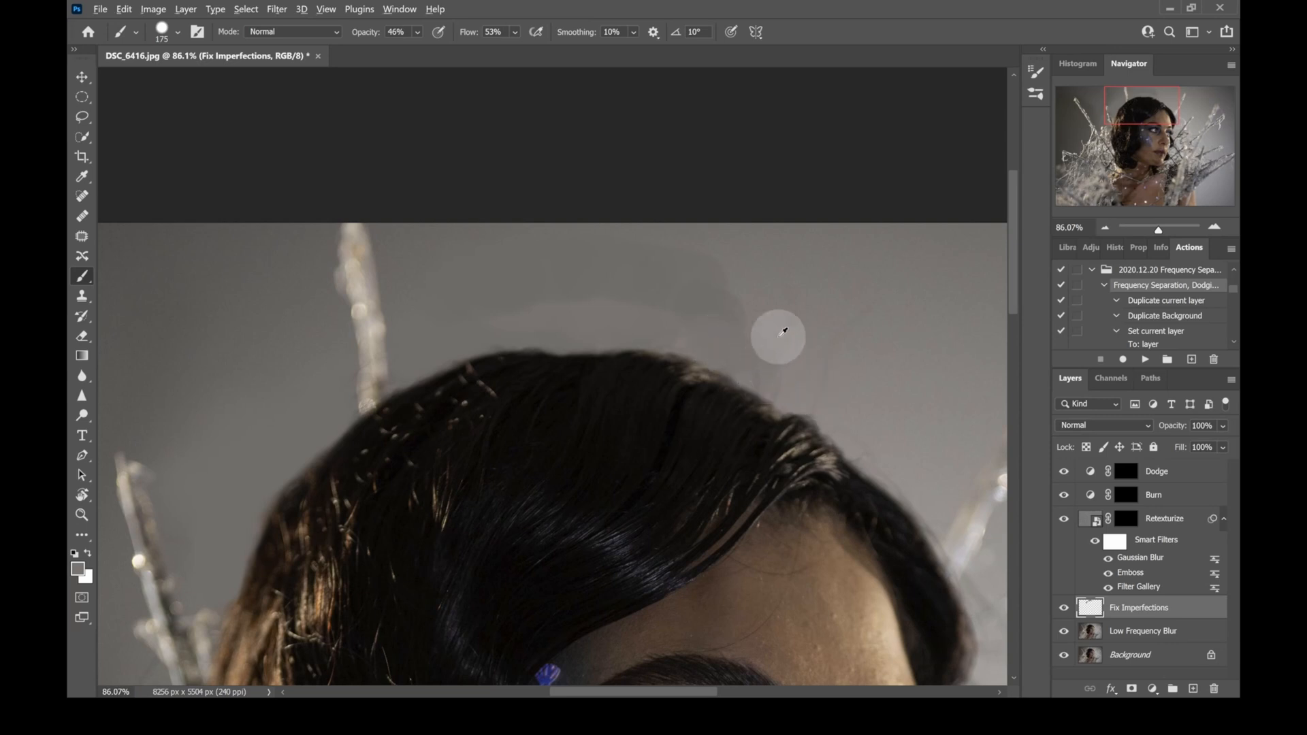
# Paint out the remaining flyaway hairs along the hair's upper right edge with a size 175 brush
pyautogui.click(773, 315)
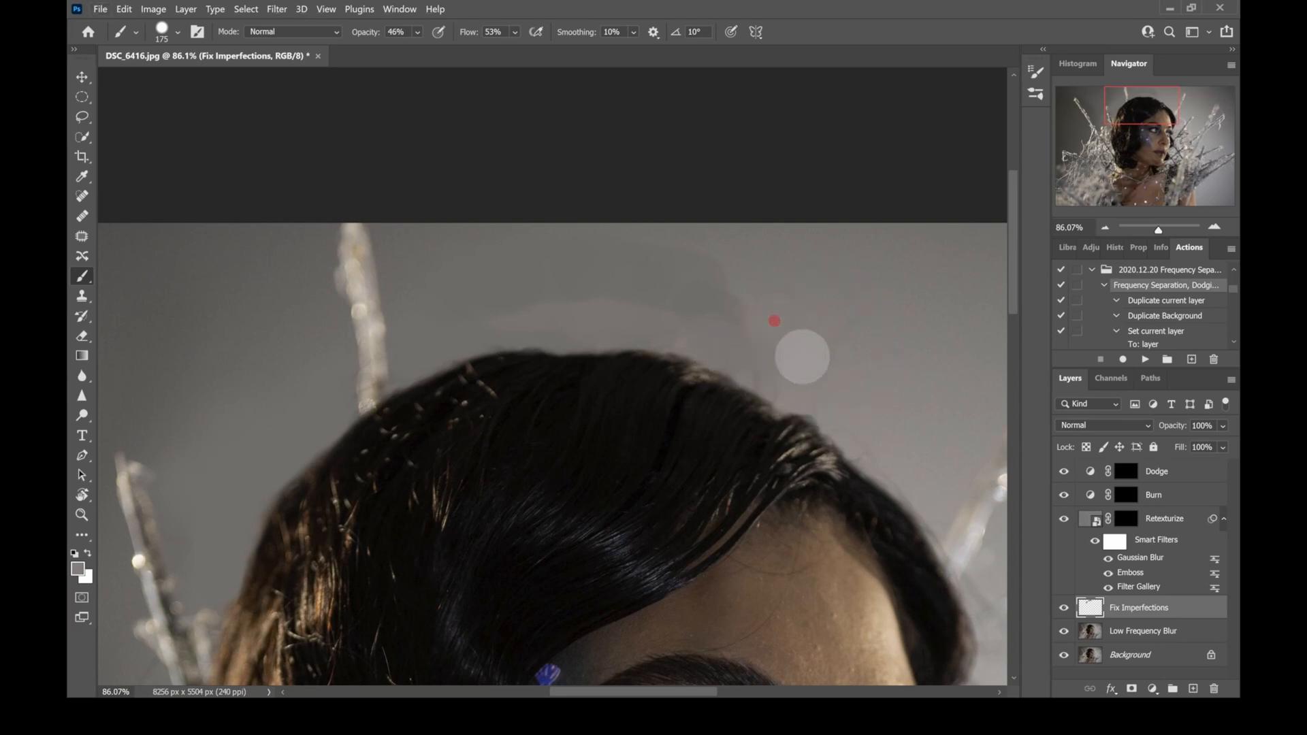
pyautogui.click(784, 377)
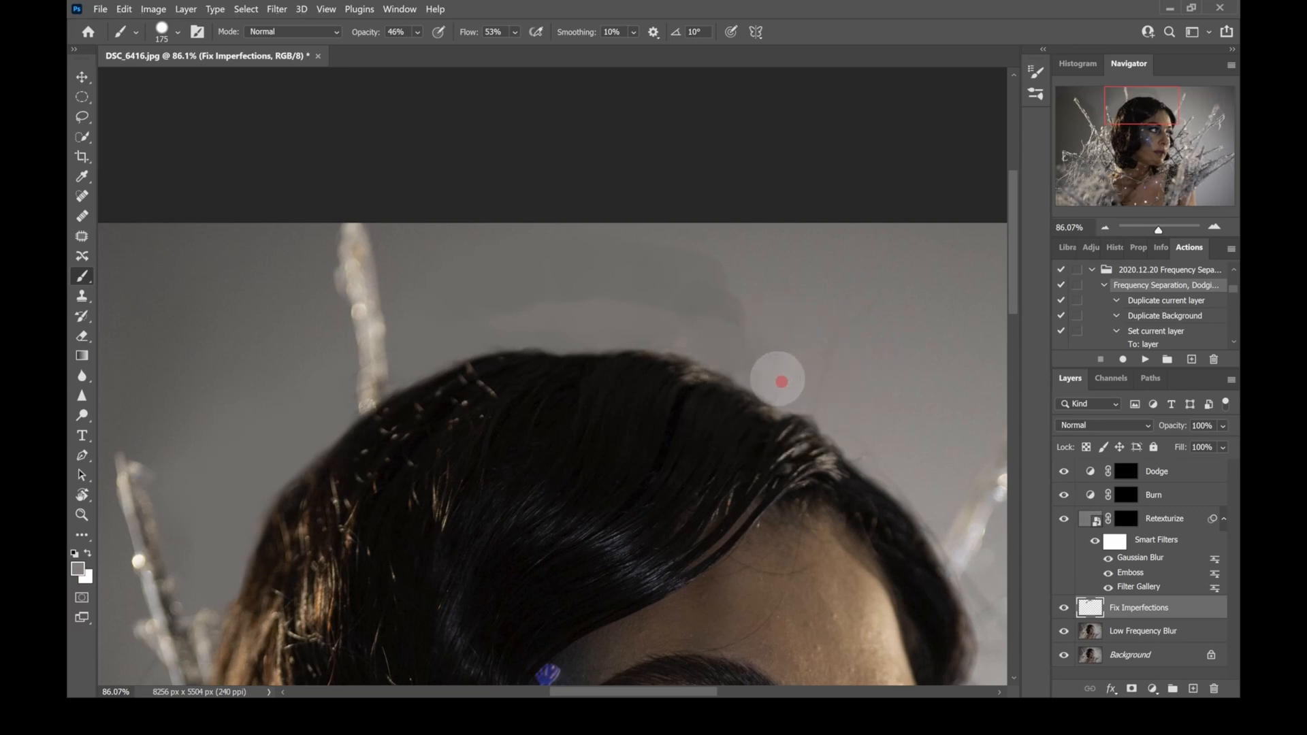
pyautogui.click(825, 379)
pyautogui.click(829, 356)
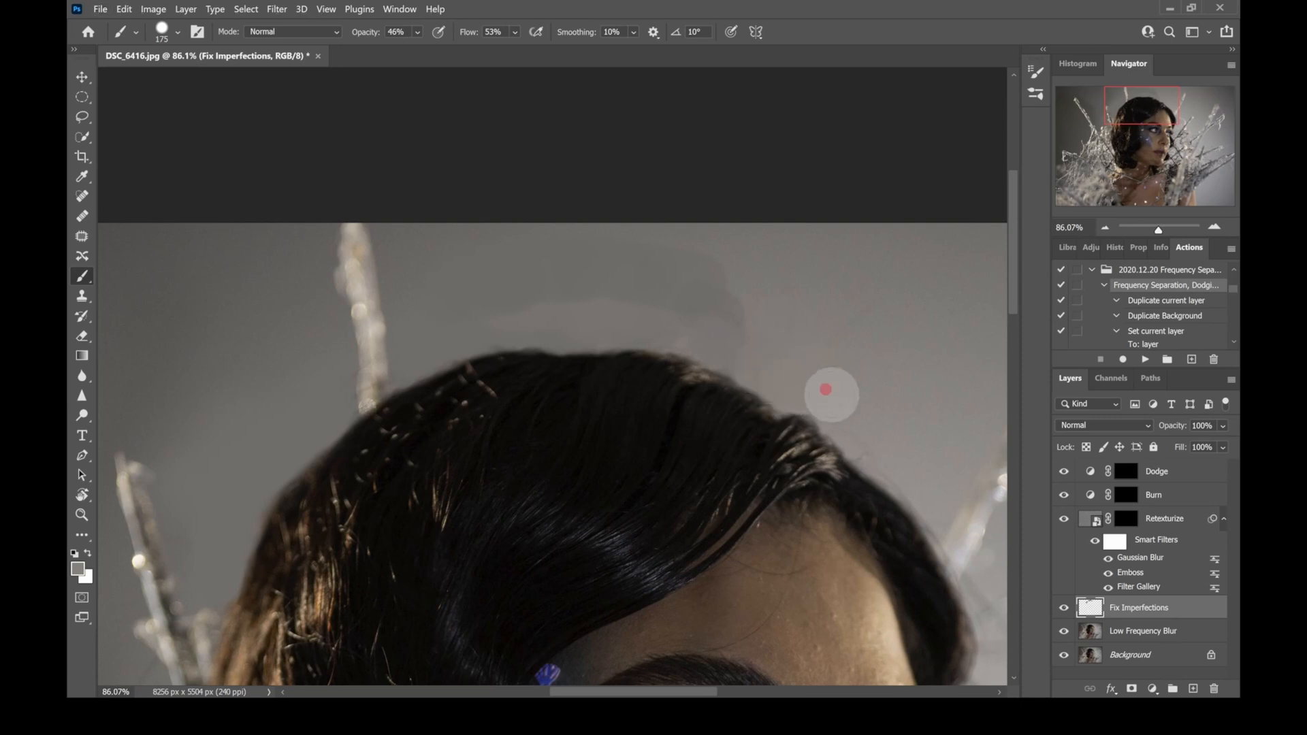
pyautogui.click(853, 397)
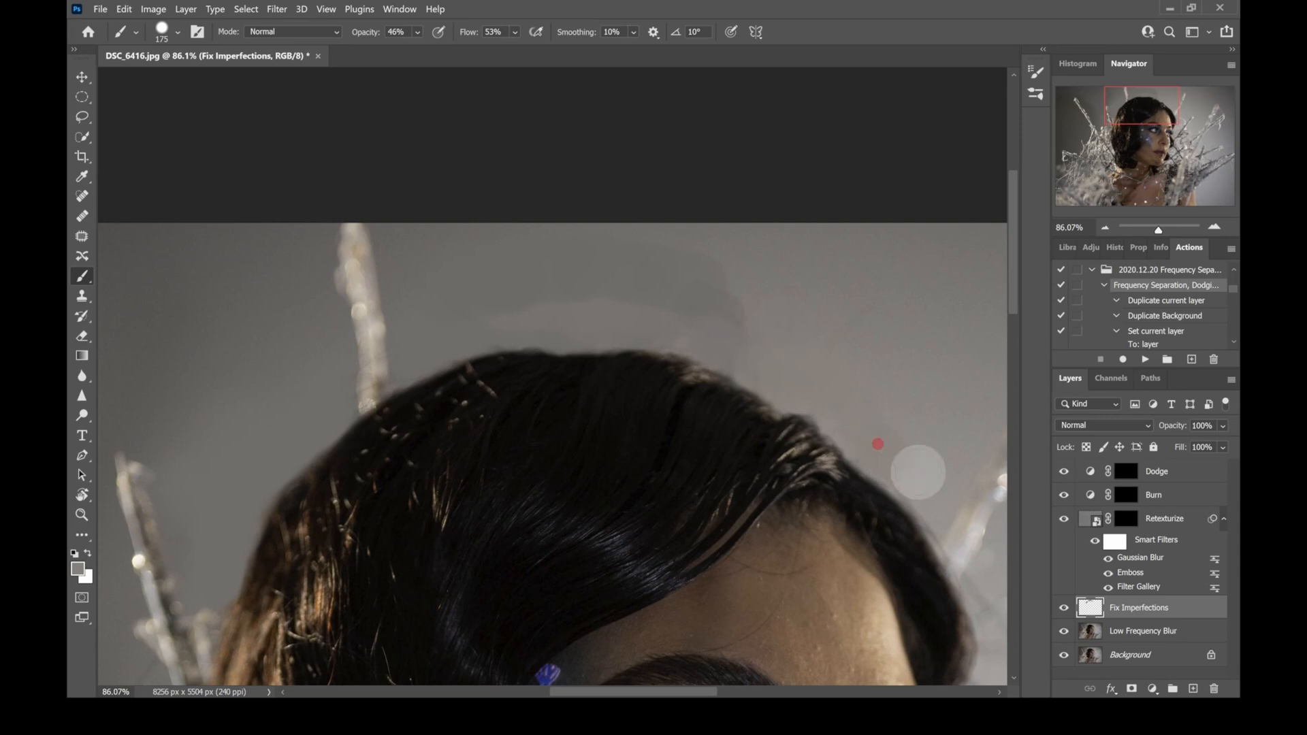
pyautogui.click(909, 412)
pyautogui.click(888, 455)
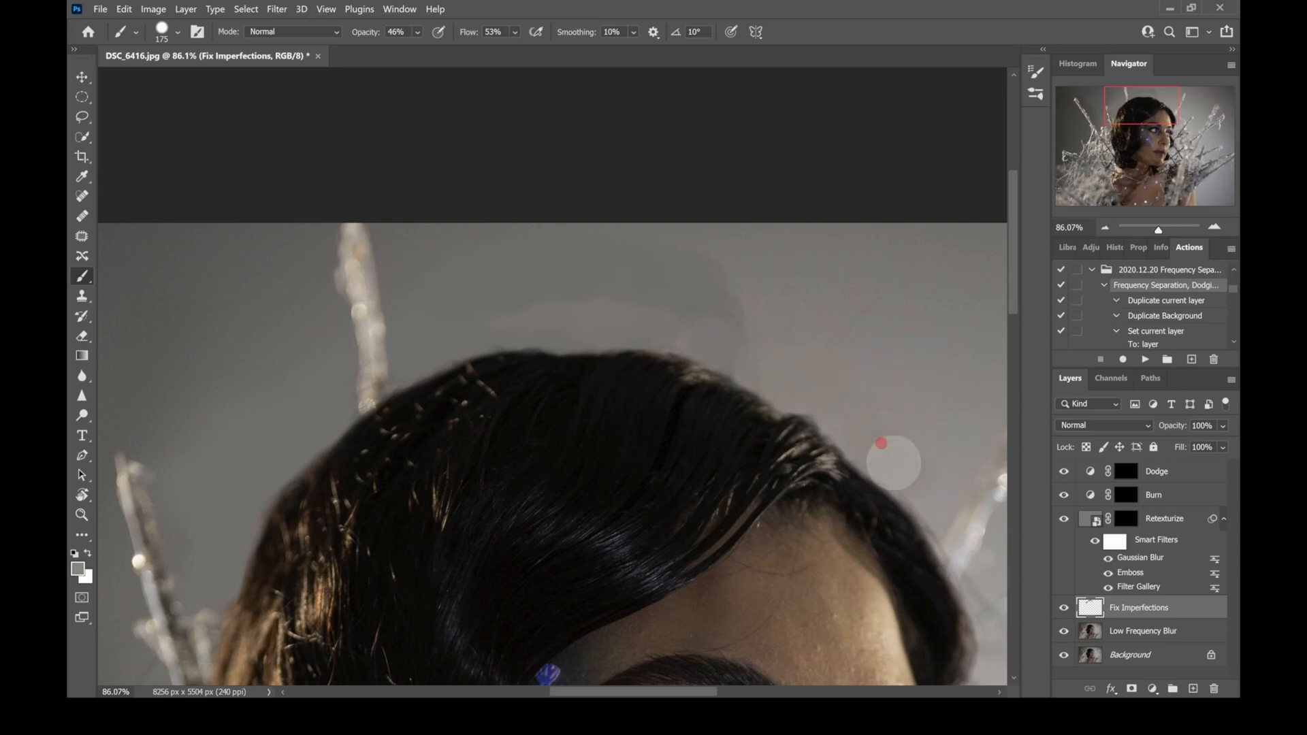
pyautogui.click(866, 452)
pyautogui.click(752, 368)
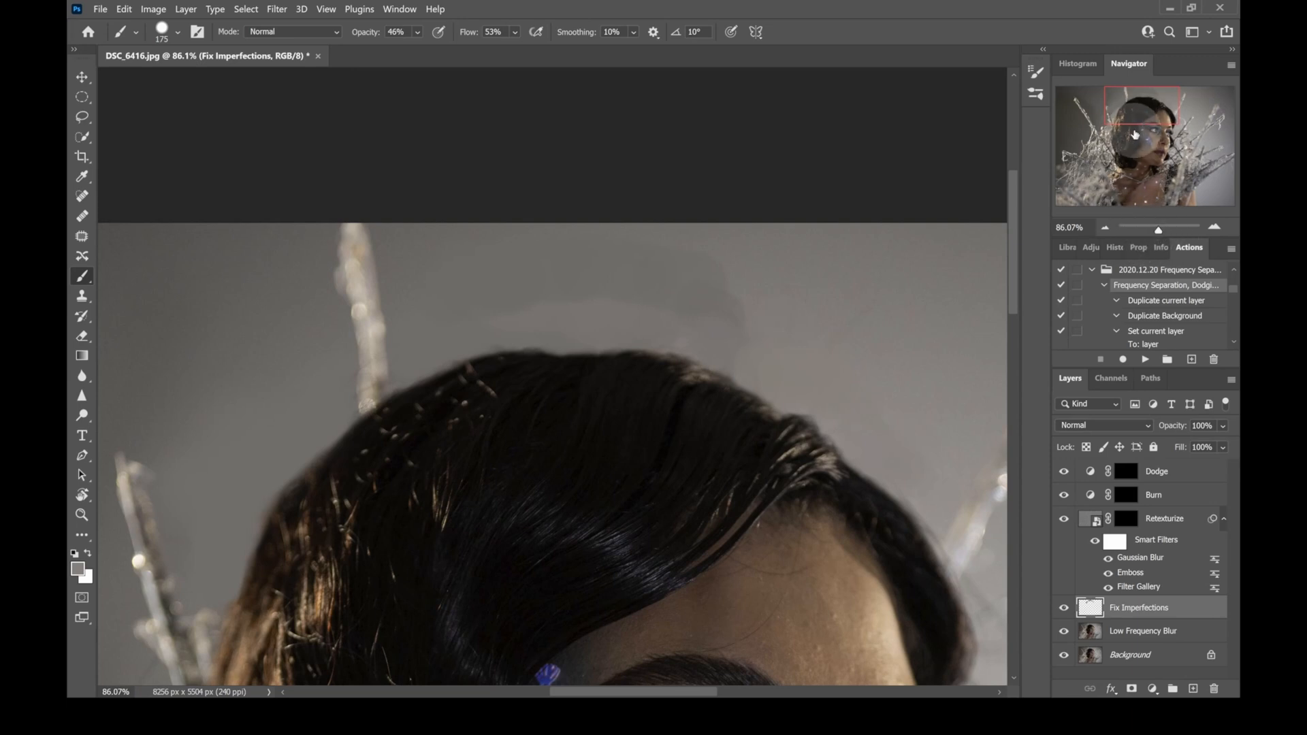
# Erase the uneven background paint above the crown on the Fix Imperfections layer with the Eraser at sizes 250 to 400
pyautogui.click(1159, 231)
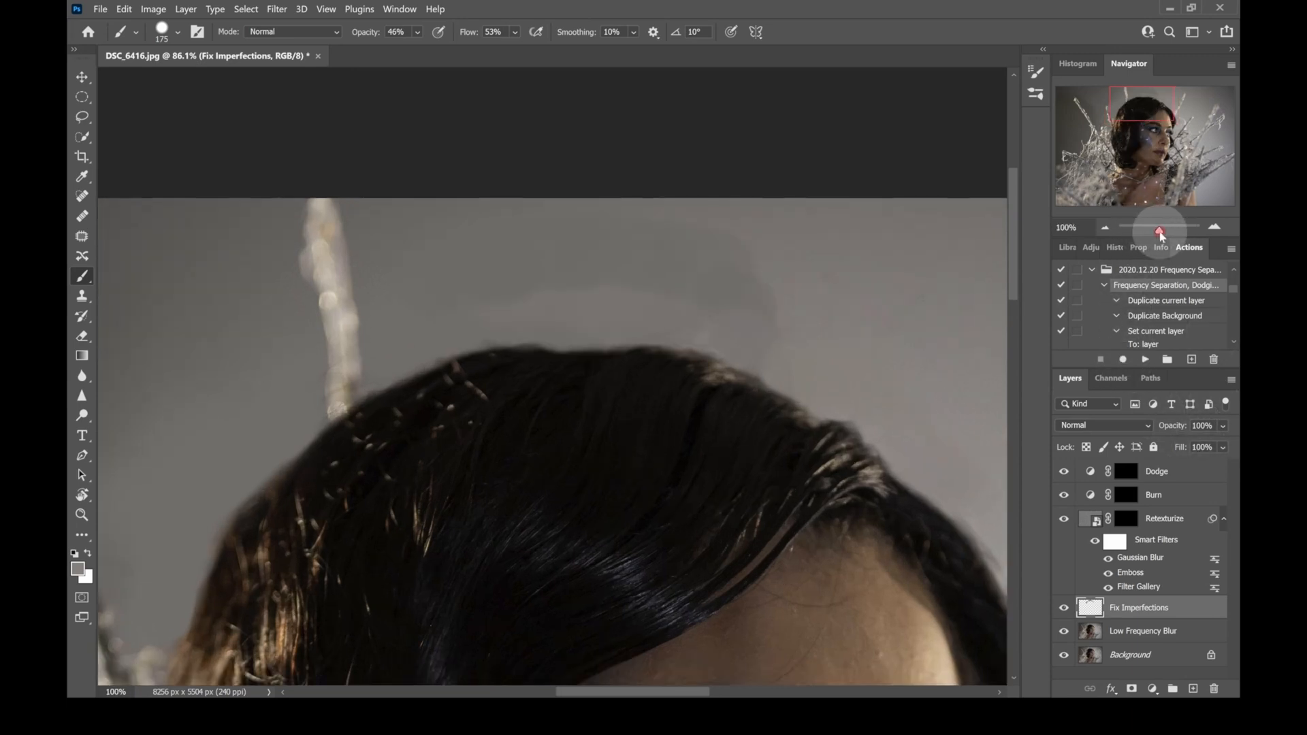
pyautogui.moveTo(1159, 231); pyautogui.dragTo(1156, 231)
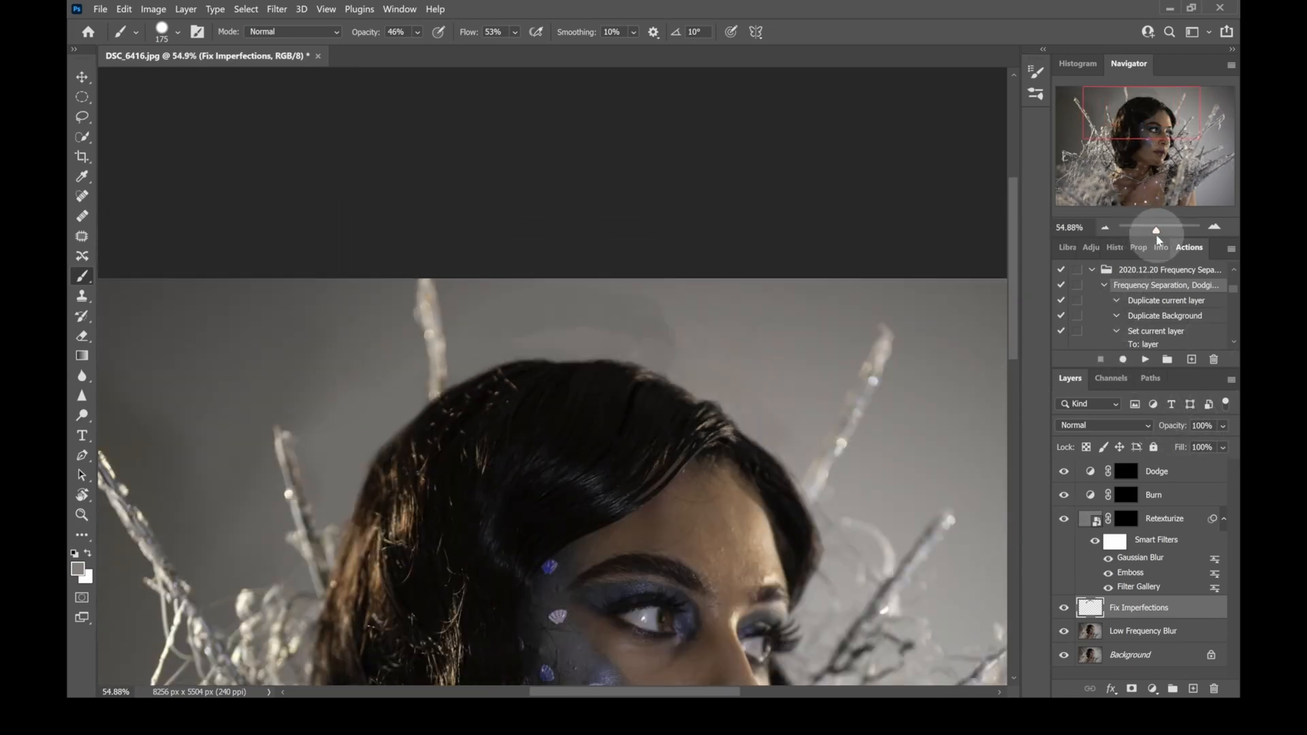
pyautogui.moveTo(1141, 134)
pyautogui.mouseDown()
pyautogui.moveTo(1149, 178)
pyautogui.moveTo(1121, 179)
pyautogui.moveTo(1127, 154)
pyautogui.mouseUp()
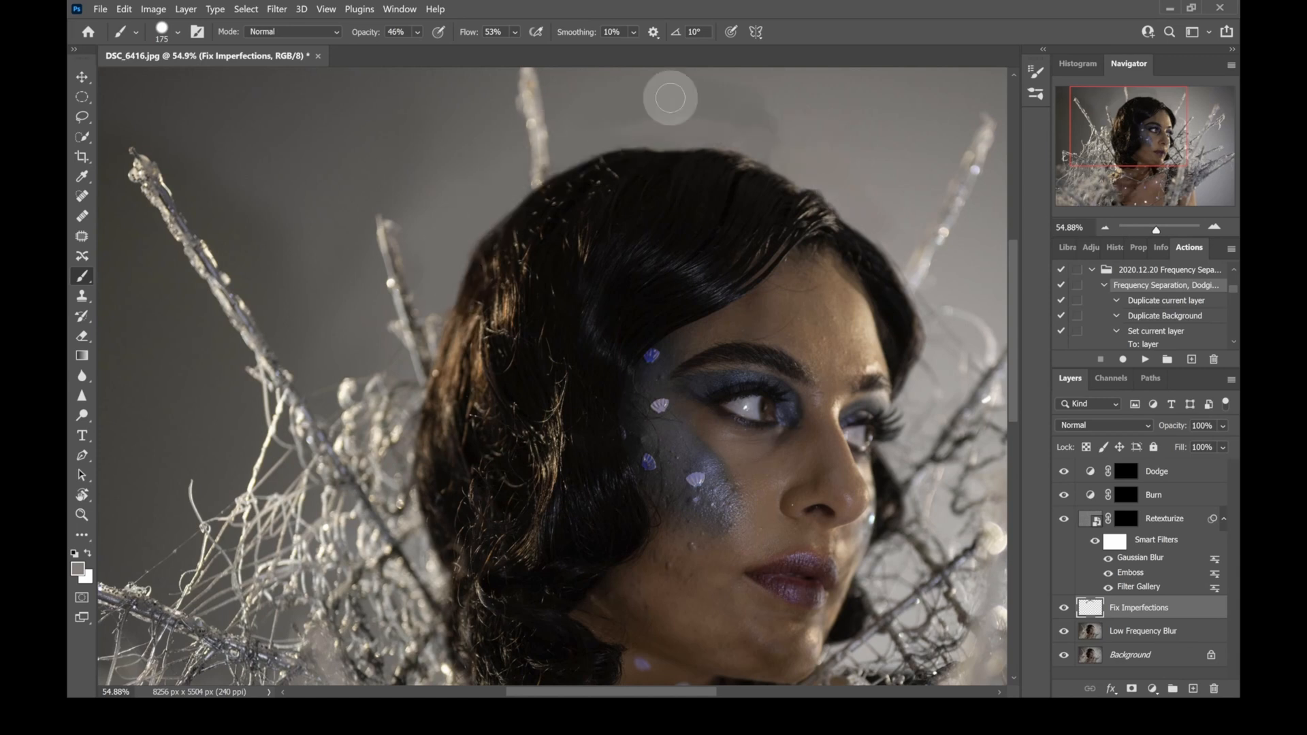
pyautogui.click(1079, 602)
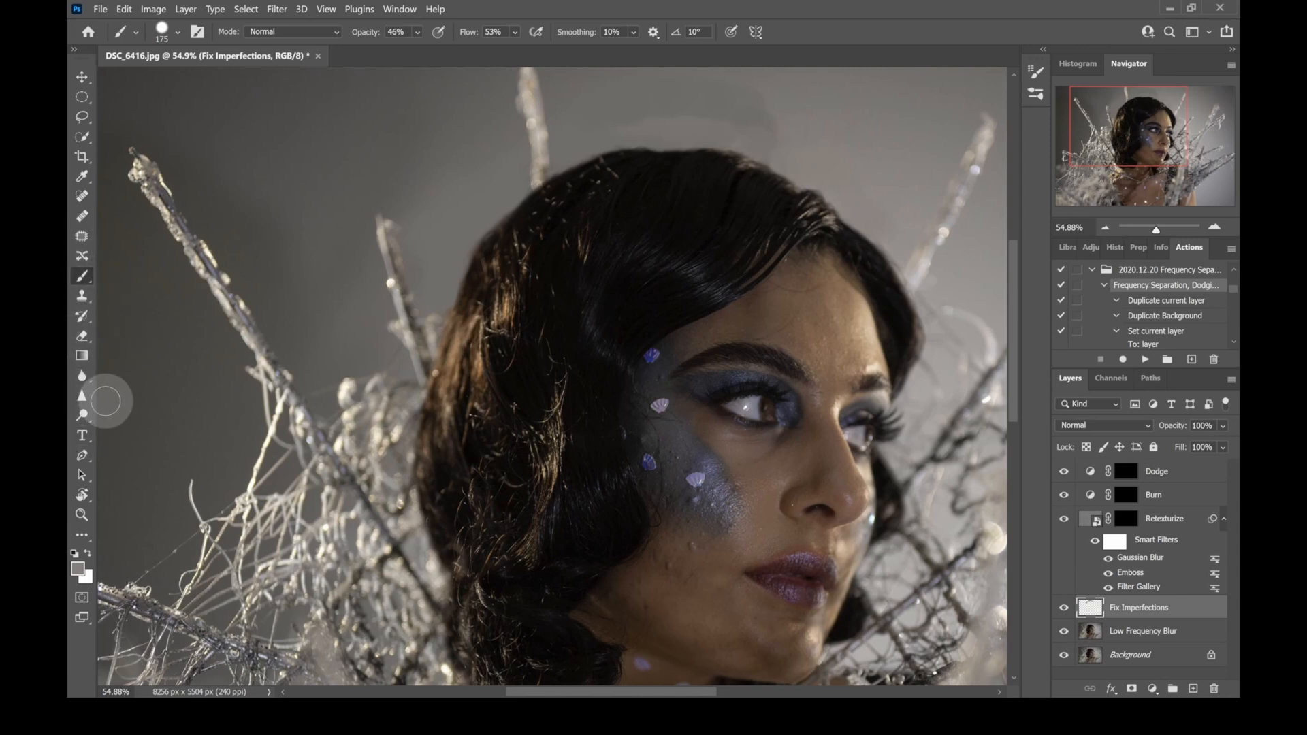
pyautogui.click(84, 337)
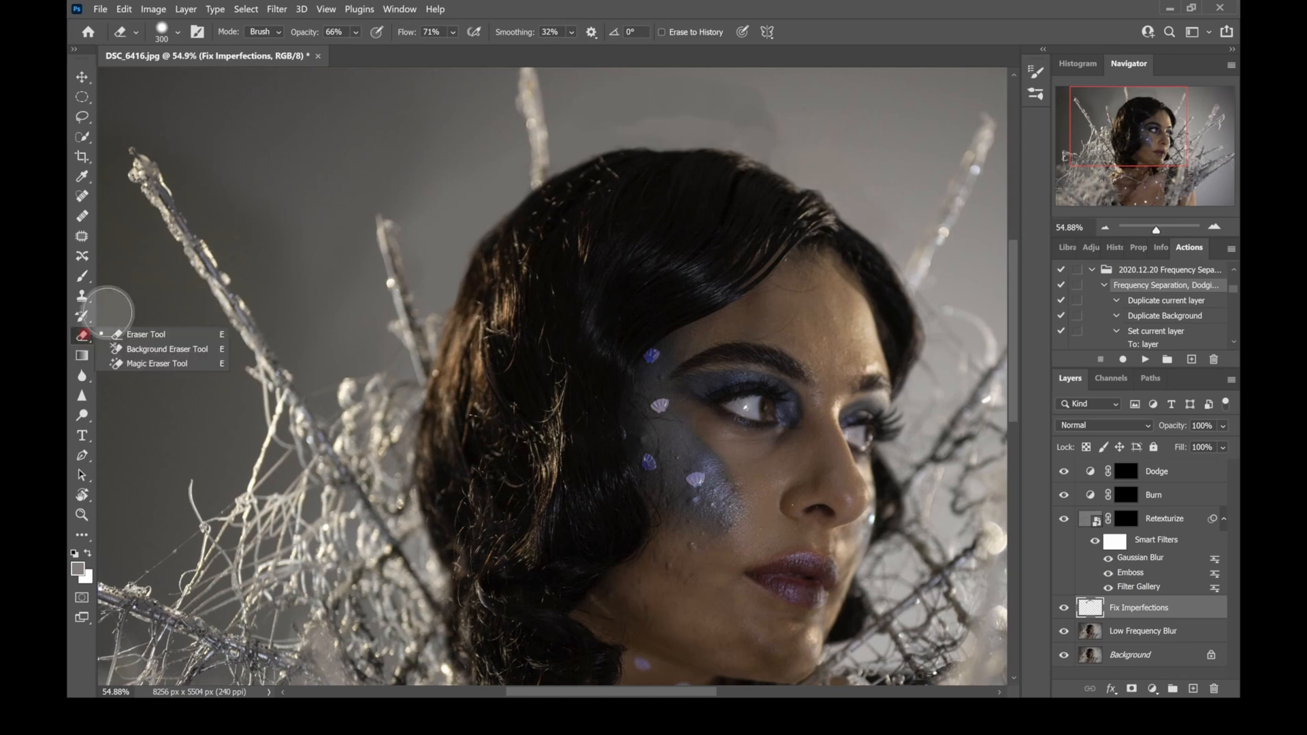
pyautogui.click(139, 333)
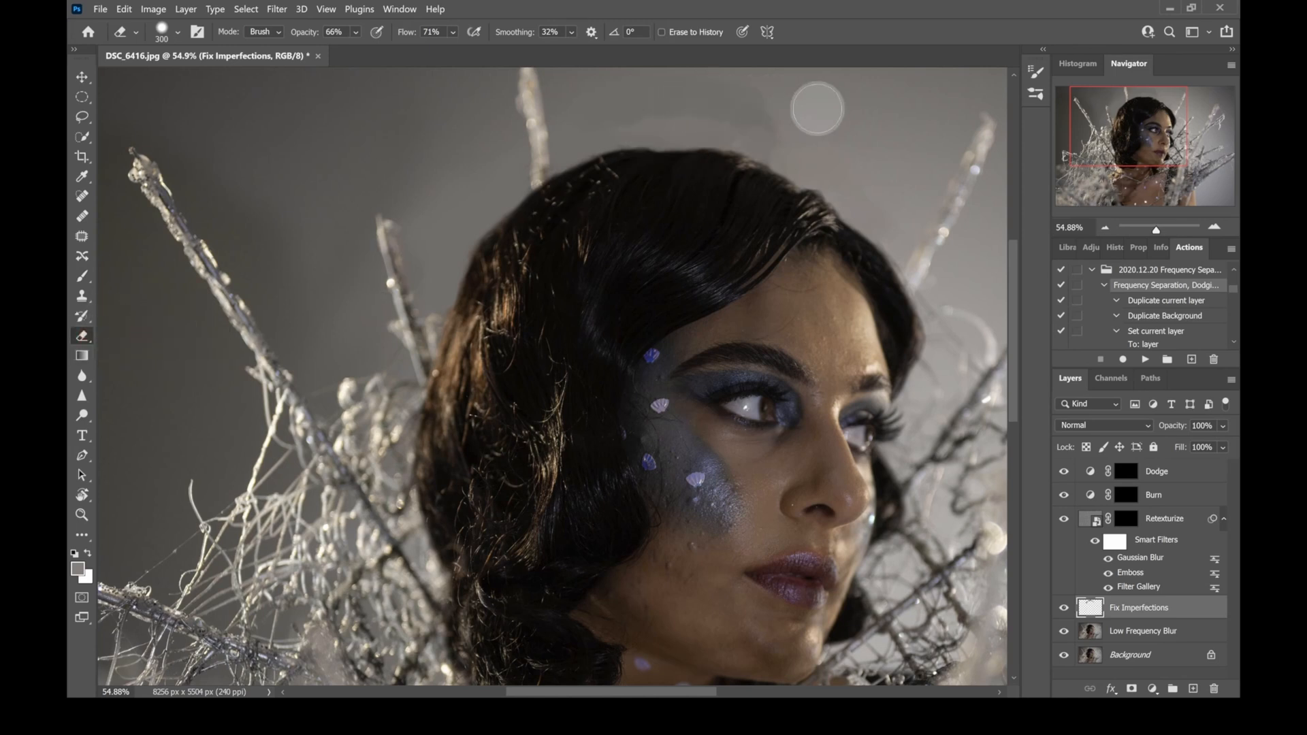
pyautogui.press('[')
pyautogui.press('[')
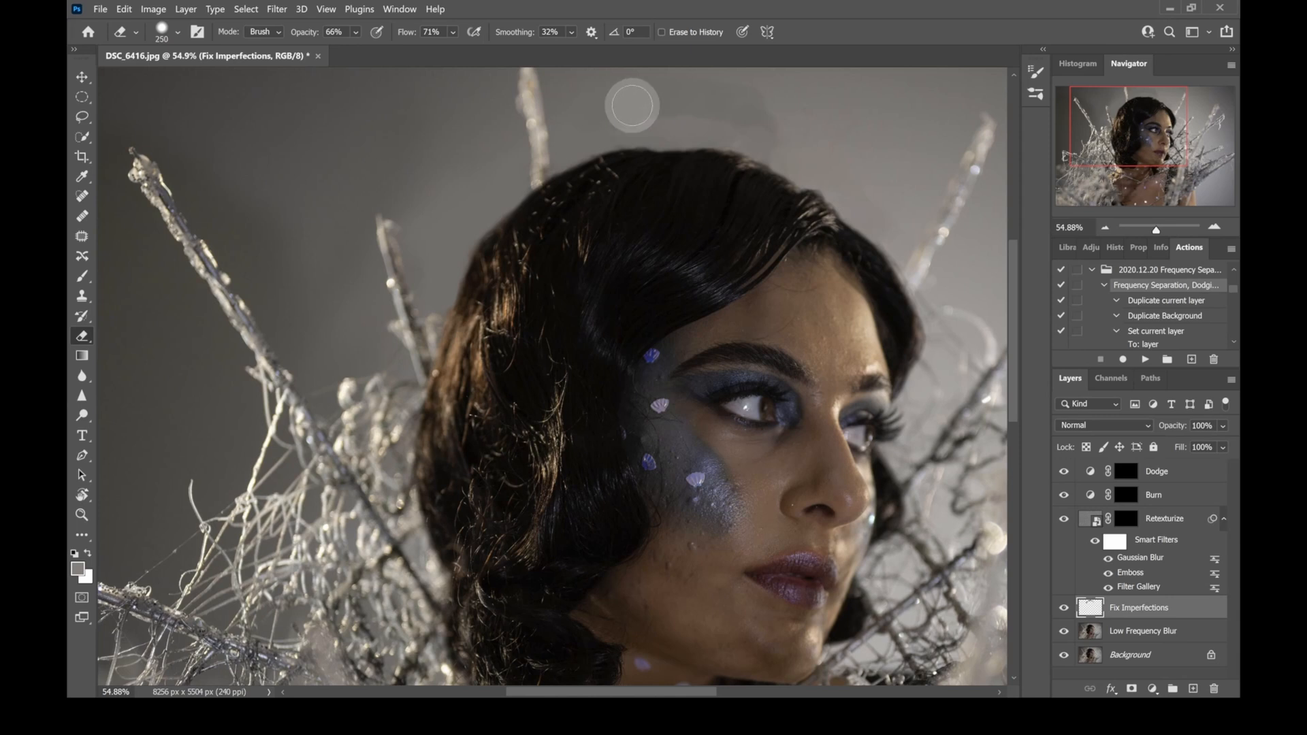
pyautogui.click(570, 33)
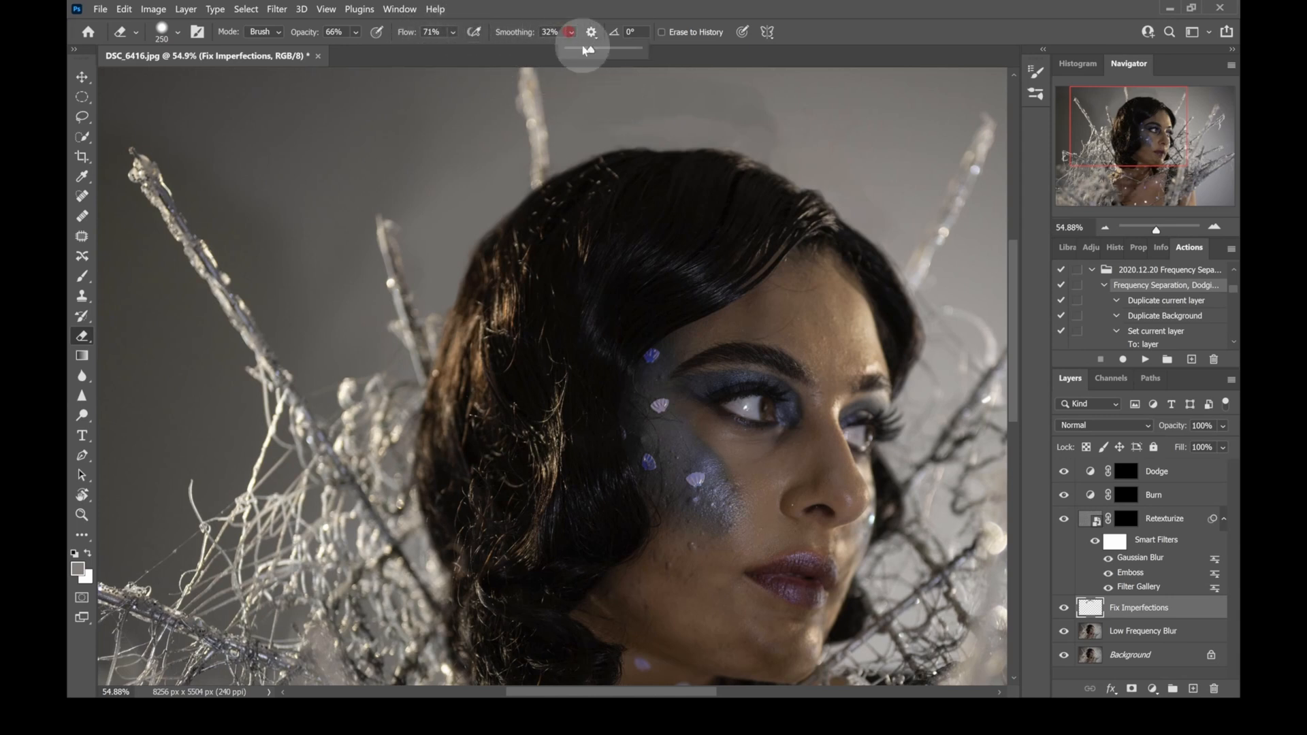
pyautogui.click(518, 2)
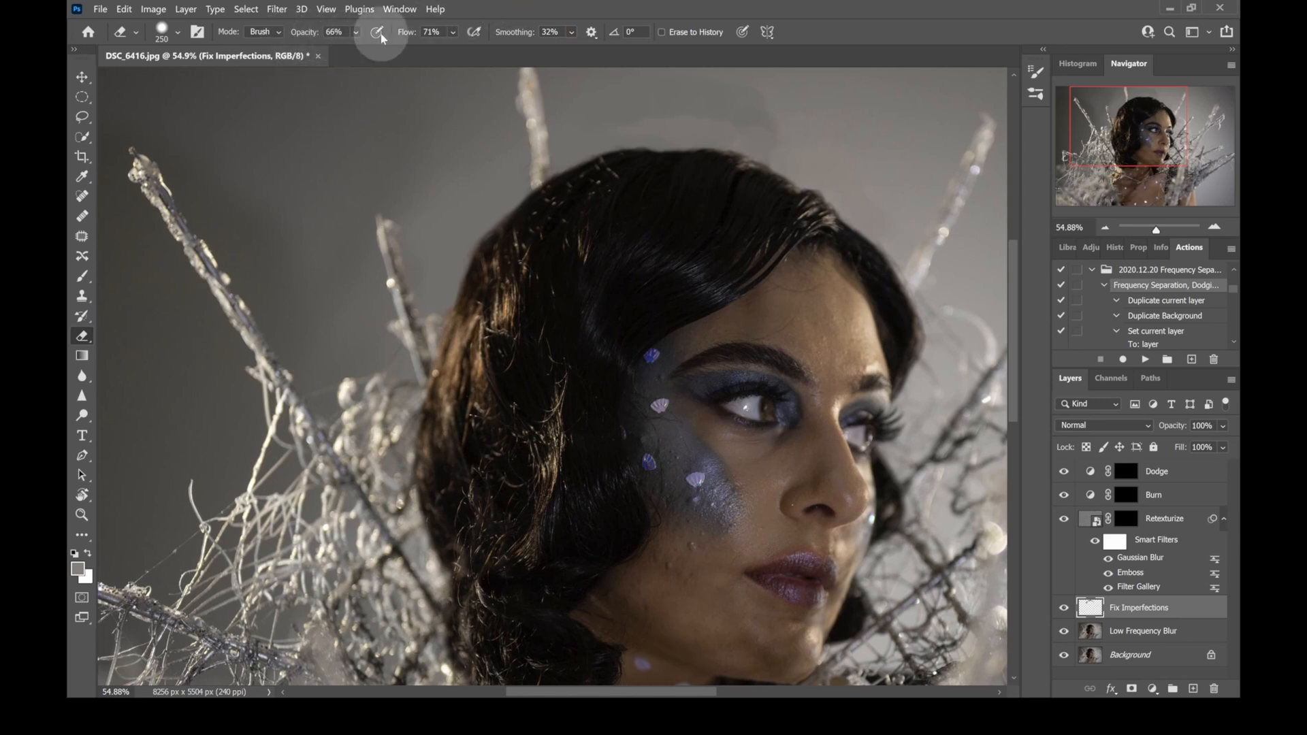
pyautogui.press(']')
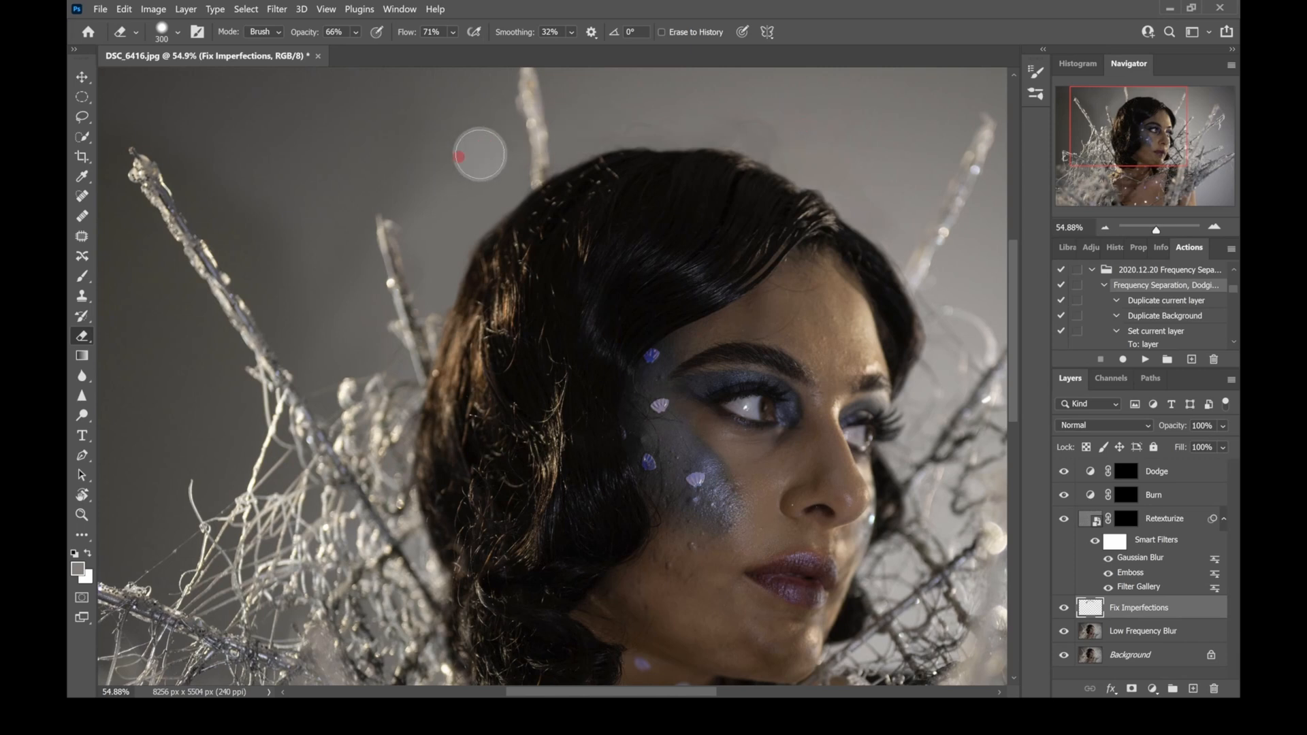
pyautogui.press(']')
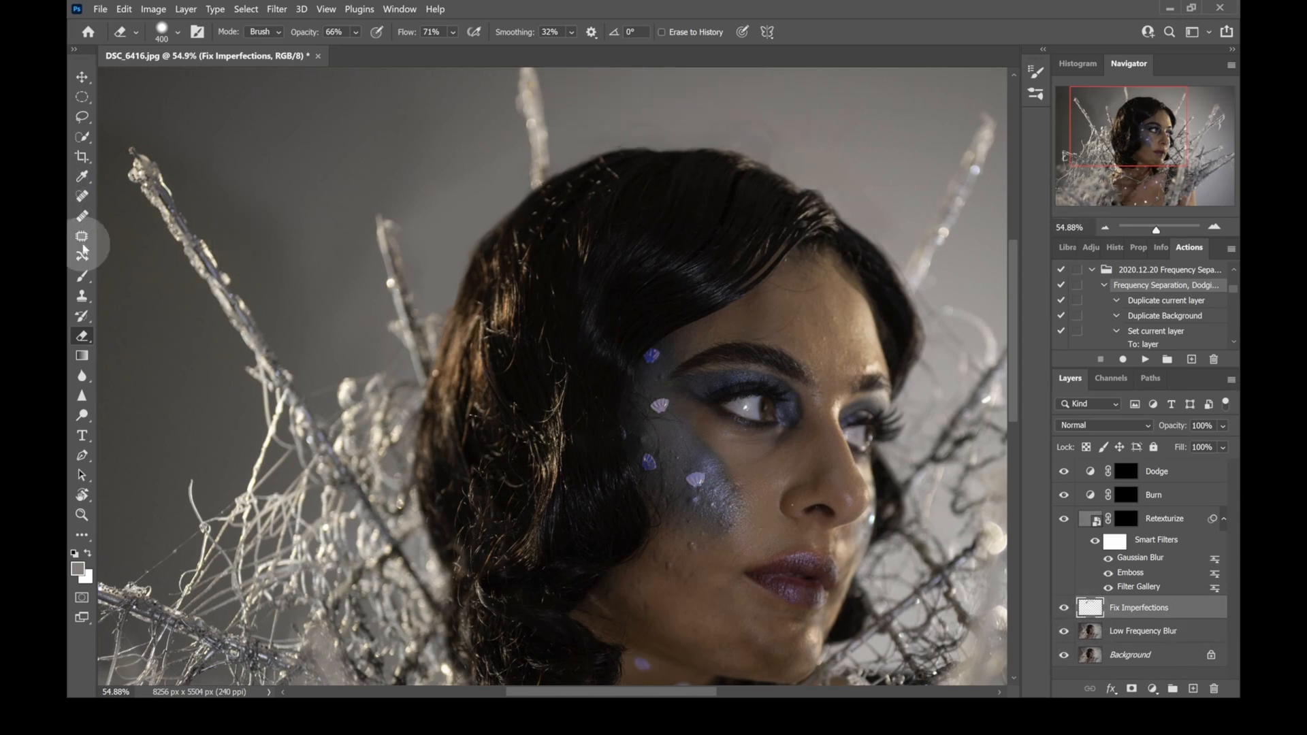
# Switch to the Brush tool and set both its opacity and flow to 35%
pyautogui.click(82, 276)
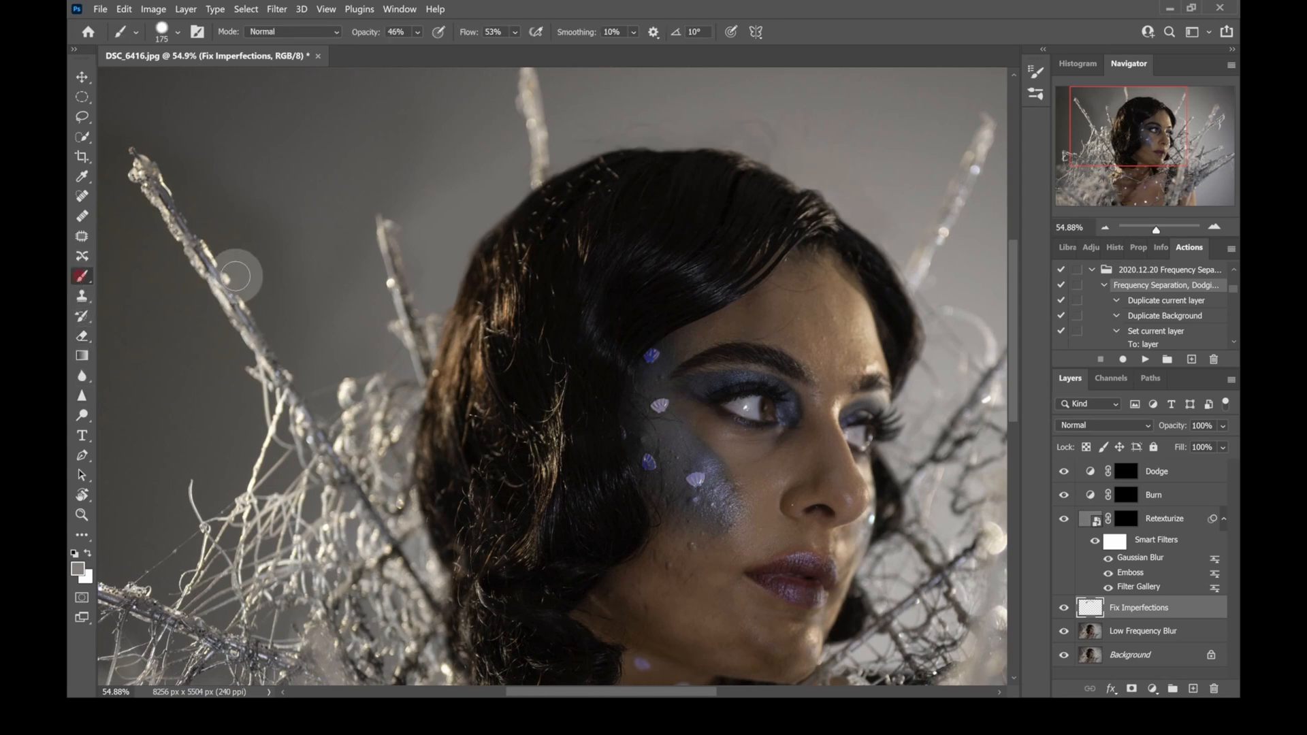
pyautogui.click(418, 33)
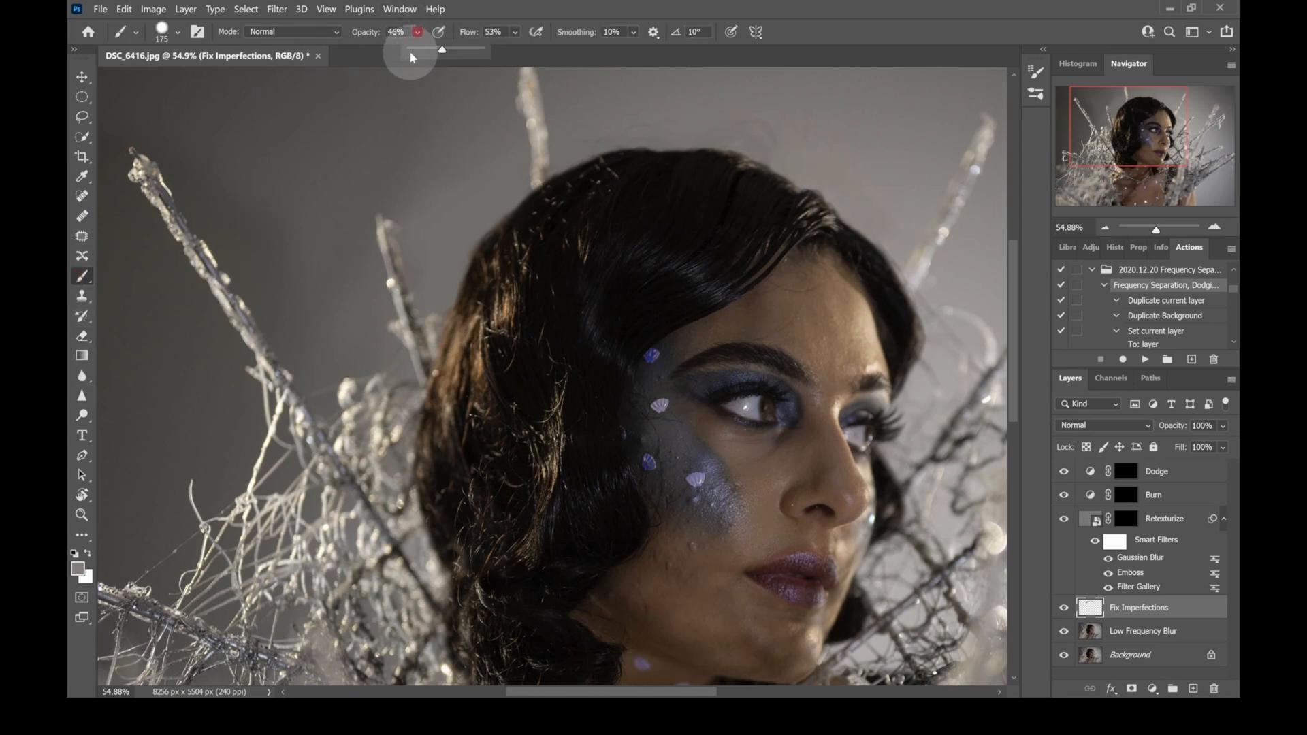
pyautogui.moveTo(433, 49); pyautogui.dragTo(435, 49)
pyautogui.click(512, 33)
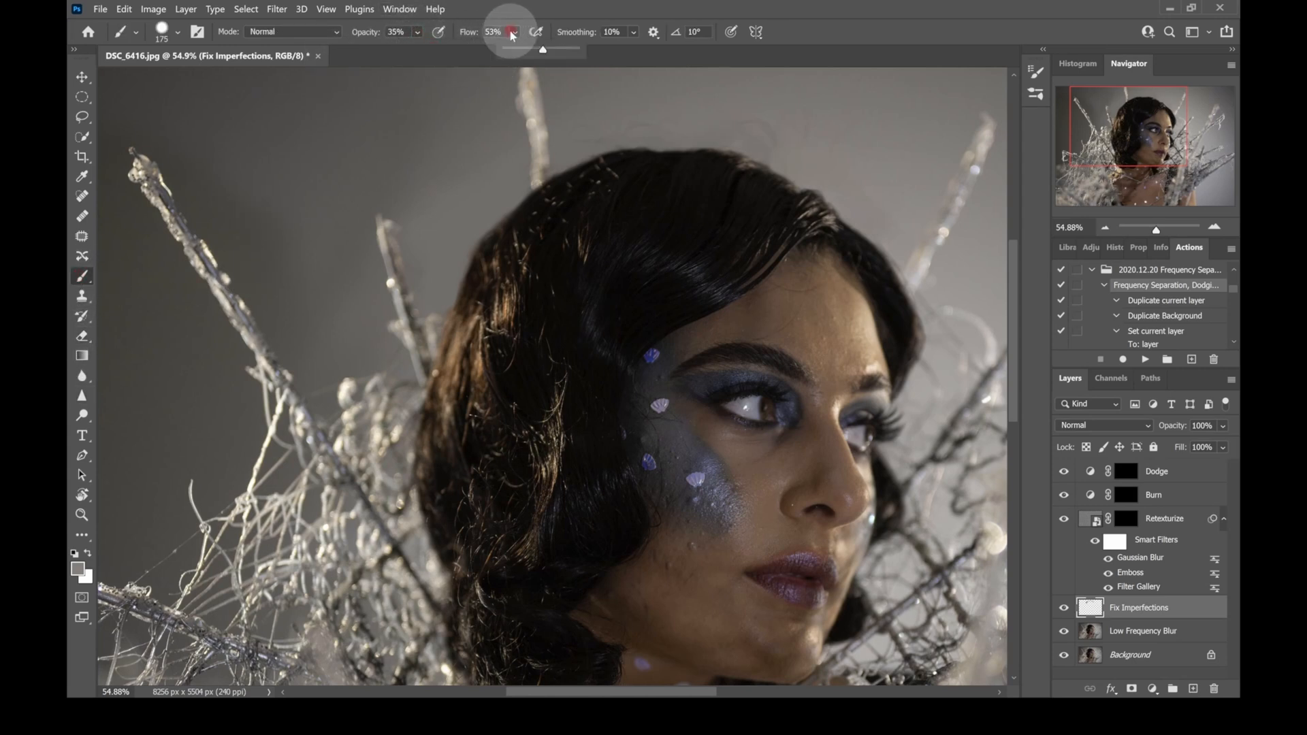
pyautogui.moveTo(524, 50); pyautogui.dragTo(531, 50)
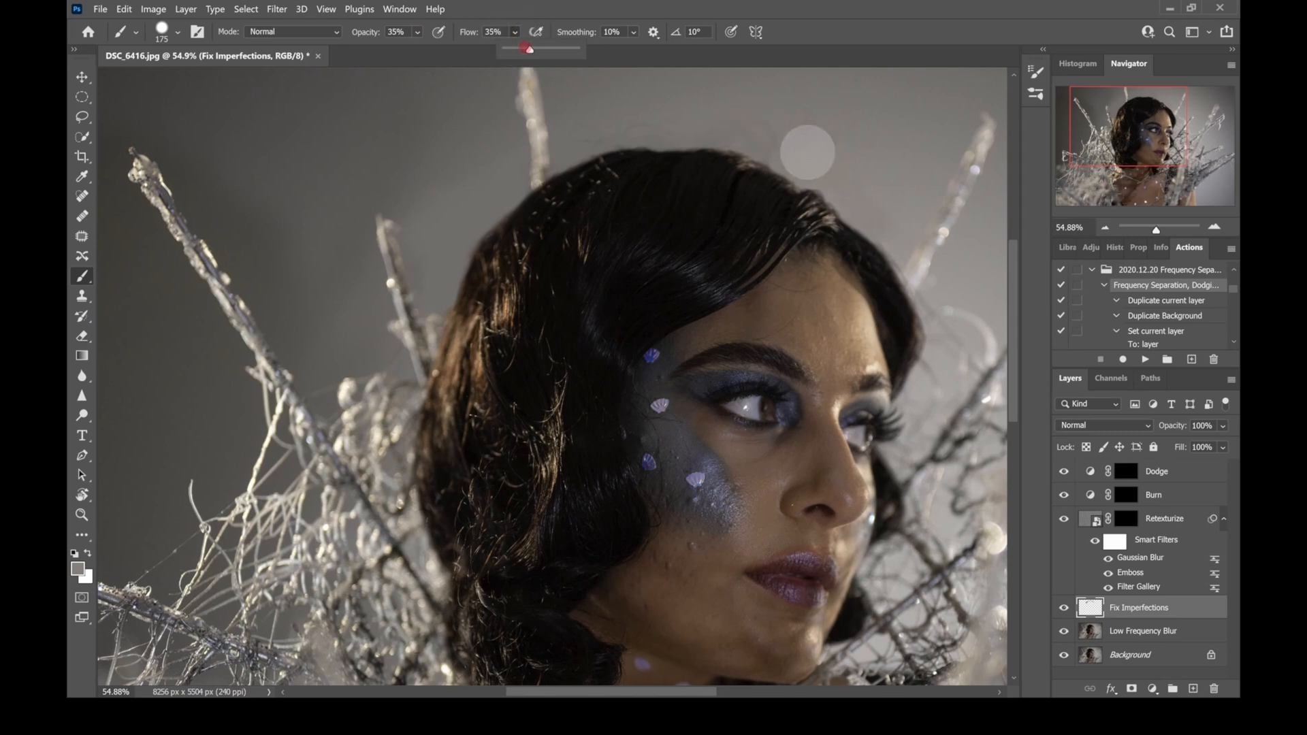
pyautogui.press('[')
pyautogui.press('[')
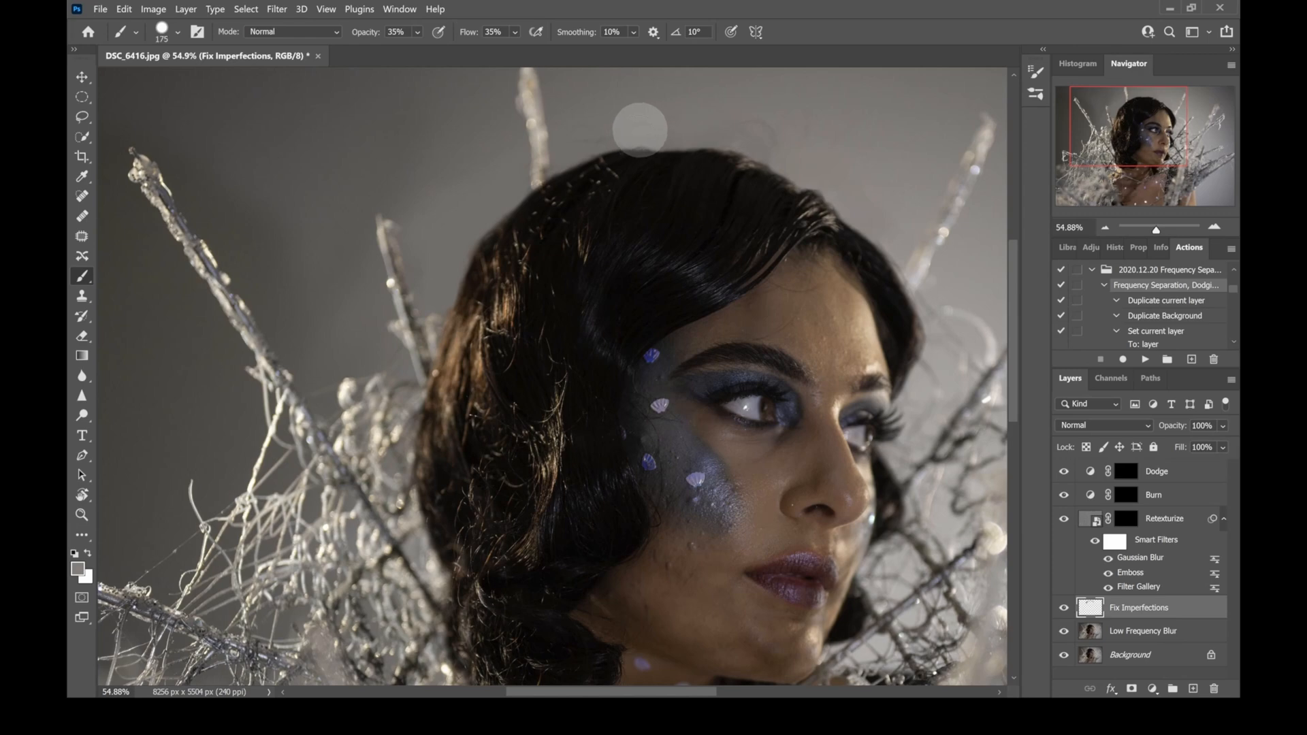
pyautogui.press('[')
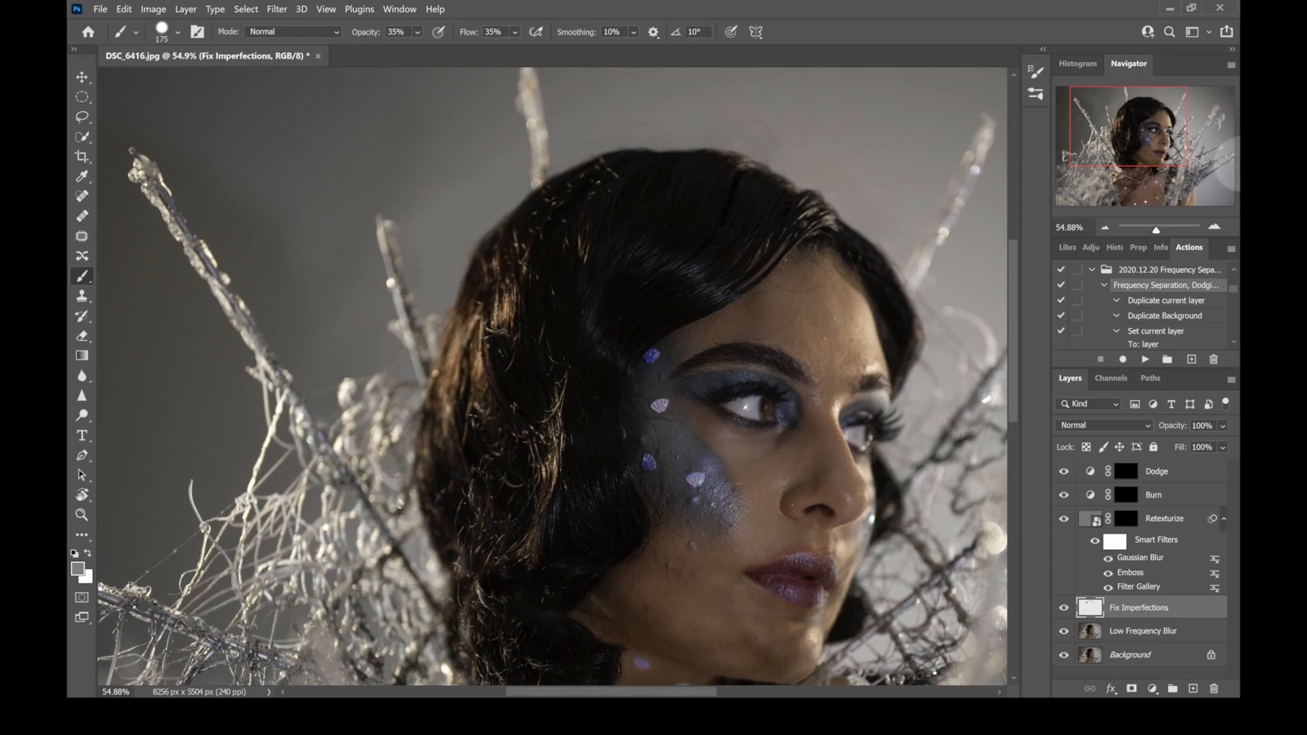
# Sample the nearby background and paint out the faint flyaways above the left side of the crown with a size 80 brush
pyautogui.click(1161, 230)
pyautogui.moveTo(1145, 136); pyautogui.dragTo(1152, 115)
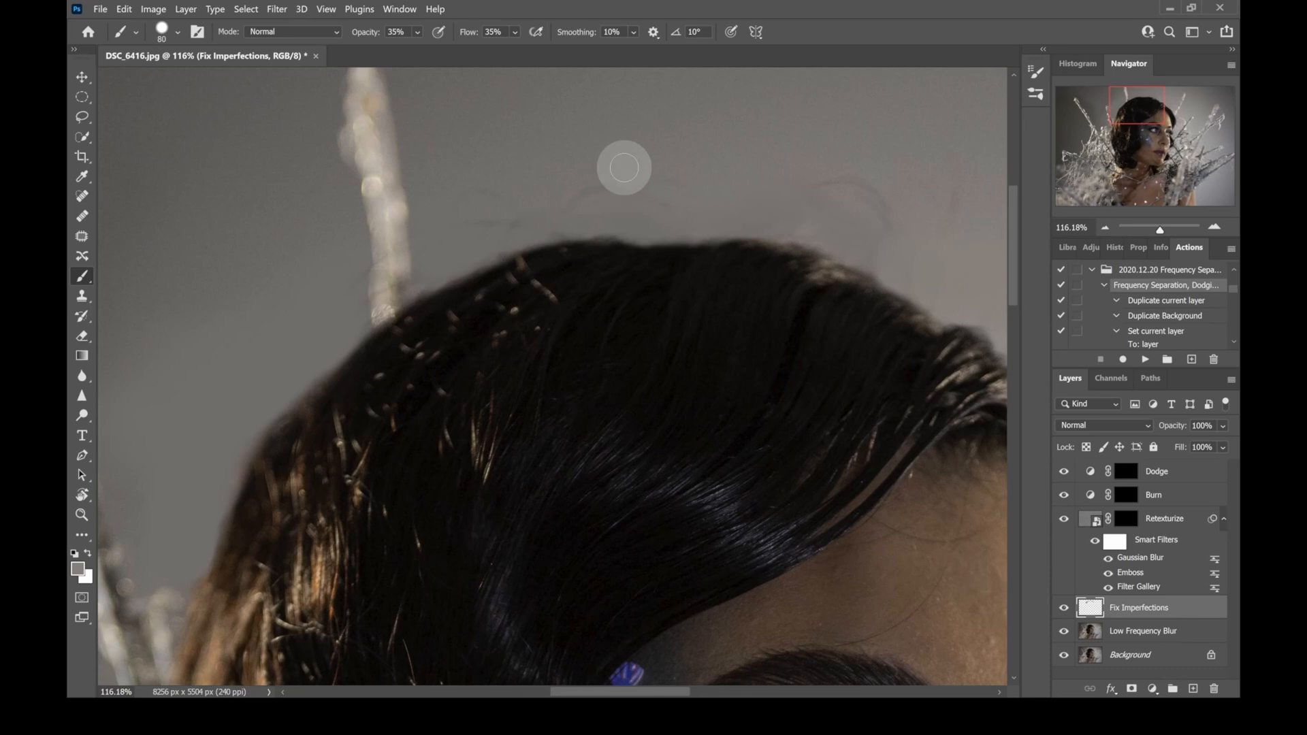
pyautogui.keyDown('alt'); pyautogui.click(621, 168); pyautogui.keyUp('alt')
pyautogui.moveTo(622, 191)
pyautogui.mouseDown()
pyautogui.moveTo(574, 197)
pyautogui.moveTo(617, 186)
pyautogui.moveTo(651, 206)
pyautogui.moveTo(629, 187)
pyautogui.moveTo(573, 201)
pyautogui.moveTo(611, 193)
pyautogui.moveTo(664, 214)
pyautogui.moveTo(645, 199)
pyautogui.moveTo(578, 206)
pyautogui.moveTo(609, 186)
pyautogui.moveTo(713, 217)
pyautogui.moveTo(651, 194)
pyautogui.moveTo(669, 203)
pyautogui.moveTo(515, 229)
pyautogui.mouseUp()
pyautogui.moveTo(528, 216)
pyautogui.mouseDown()
pyautogui.moveTo(496, 228)
pyautogui.moveTo(509, 186)
pyautogui.moveTo(462, 203)
pyautogui.moveTo(504, 184)
pyautogui.moveTo(514, 199)
pyautogui.moveTo(464, 204)
pyautogui.moveTo(505, 192)
pyautogui.moveTo(516, 215)
pyautogui.moveTo(476, 218)
pyautogui.moveTo(524, 225)
pyautogui.moveTo(471, 225)
pyautogui.moveTo(569, 231)
pyautogui.moveTo(500, 207)
pyautogui.mouseUp()
pyautogui.click(466, 222)
pyautogui.keyDown('alt'); pyautogui.click(506, 189); pyautogui.keyUp('alt')
# Resample the background and paint over the leftover hairs above the middle of the crown with the size 80 brush
pyautogui.keyDown('alt'); pyautogui.click(652, 165); pyautogui.keyUp('alt')
pyautogui.moveTo(598, 185)
pyautogui.mouseDown()
pyautogui.moveTo(551, 201)
pyautogui.moveTo(677, 176)
pyautogui.moveTo(647, 191)
pyautogui.moveTo(678, 204)
pyautogui.moveTo(671, 183)
pyautogui.moveTo(746, 204)
pyautogui.moveTo(808, 170)
pyautogui.moveTo(813, 192)
pyautogui.moveTo(854, 187)
pyautogui.moveTo(867, 164)
pyautogui.moveTo(895, 181)
pyautogui.moveTo(813, 239)
pyautogui.moveTo(821, 218)
pyautogui.moveTo(798, 185)
pyautogui.moveTo(837, 159)
pyautogui.moveTo(837, 201)
pyautogui.moveTo(572, 150)
pyautogui.moveTo(694, 213)
pyautogui.mouseUp()
pyautogui.click(665, 199)
pyautogui.keyDown('alt'); pyautogui.click(690, 166); pyautogui.keyUp('alt')
pyautogui.keyDown('alt'); pyautogui.click(837, 155); pyautogui.keyUp('alt')
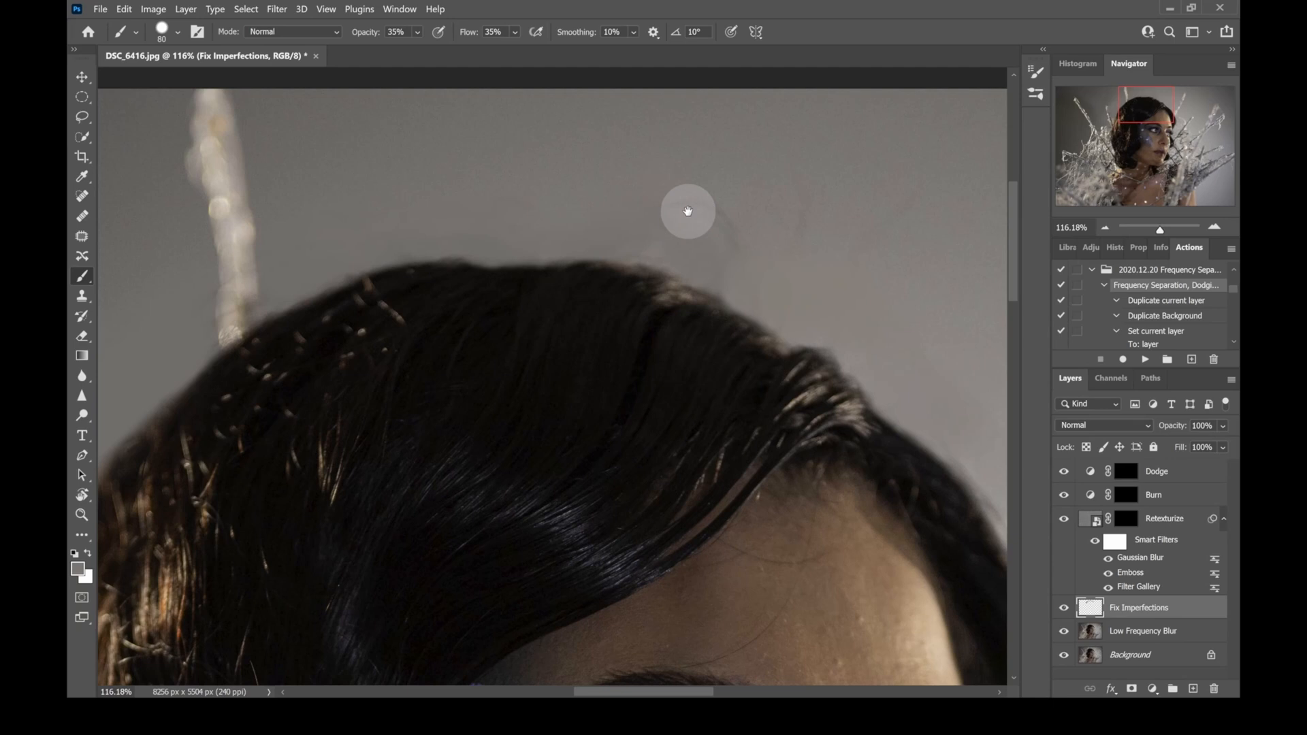
# Paint over the remaining flyaways and blotches above the right side of the crown, using brush size 100
pyautogui.moveTo(688, 211); pyautogui.dragTo(550, 176)
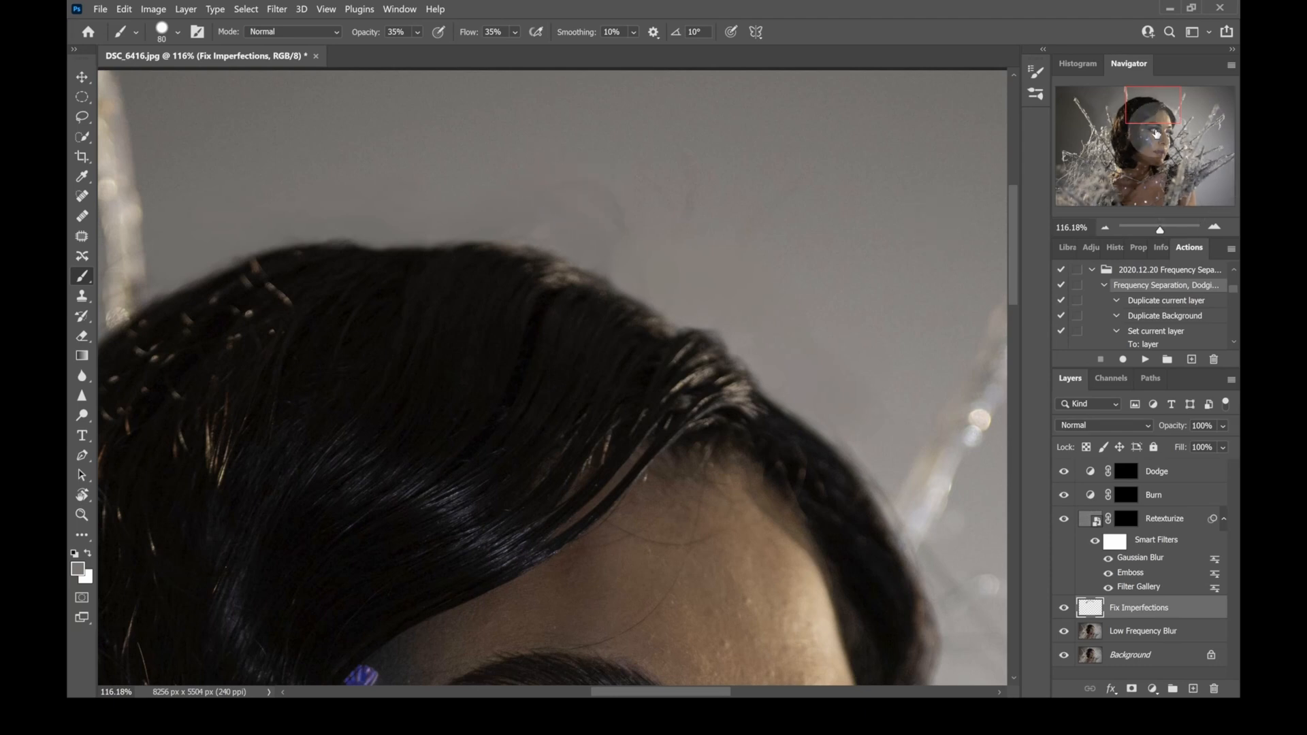
pyautogui.moveTo(557, 191)
pyautogui.mouseDown()
pyautogui.moveTo(582, 187)
pyautogui.moveTo(560, 194)
pyautogui.moveTo(621, 202)
pyautogui.moveTo(642, 230)
pyautogui.moveTo(611, 218)
pyautogui.mouseUp()
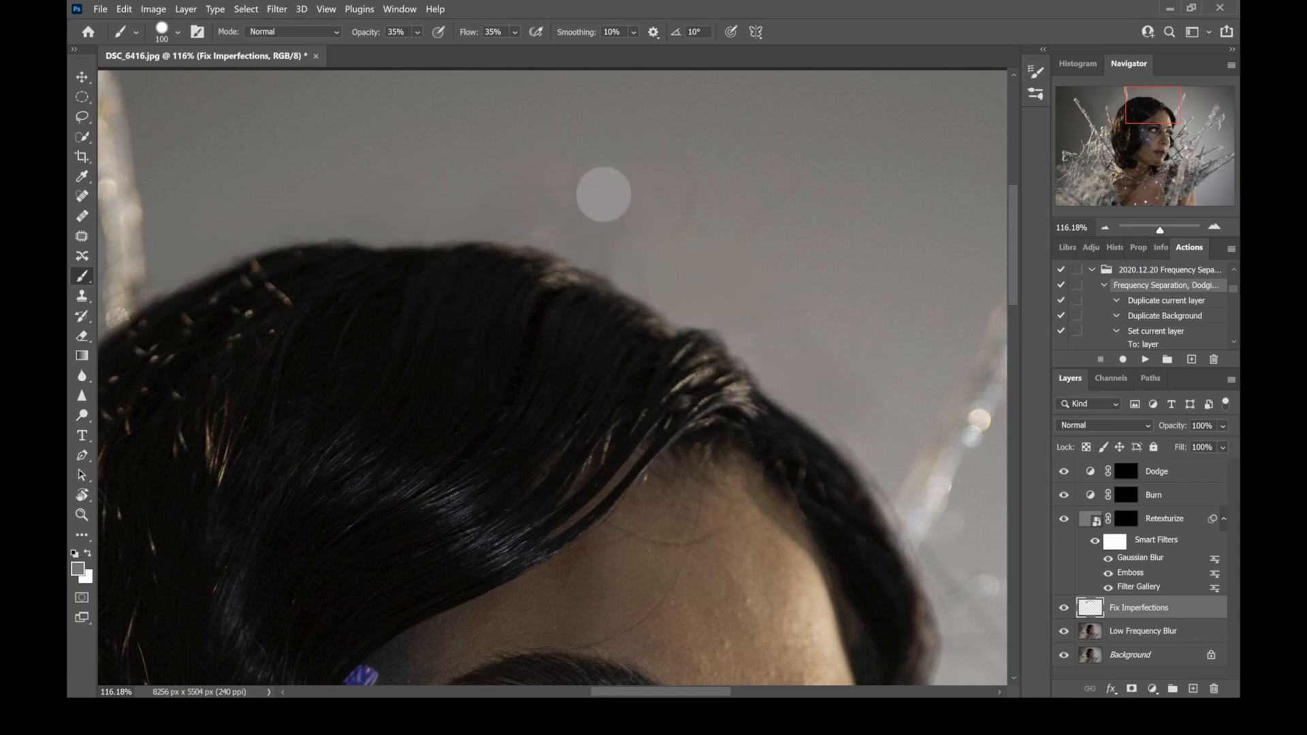
pyautogui.click(633, 161)
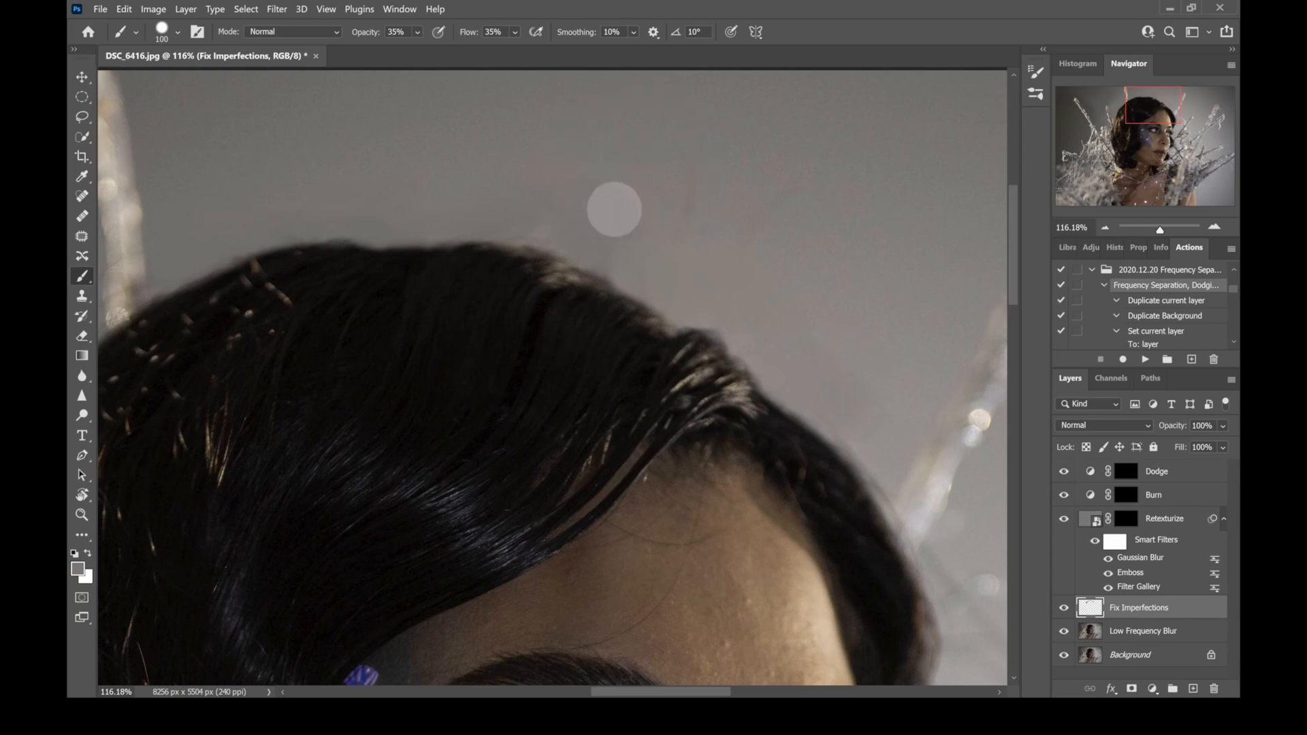
pyautogui.click(563, 191)
pyautogui.moveTo(554, 195)
pyautogui.mouseDown()
pyautogui.moveTo(524, 182)
pyautogui.moveTo(625, 226)
pyautogui.moveTo(551, 209)
pyautogui.moveTo(623, 256)
pyautogui.moveTo(505, 209)
pyautogui.moveTo(656, 275)
pyautogui.moveTo(628, 250)
pyautogui.moveTo(632, 236)
pyautogui.moveTo(654, 238)
pyautogui.moveTo(703, 278)
pyautogui.mouseUp()
pyautogui.click(632, 236)
pyautogui.moveTo(624, 212); pyautogui.dragTo(576, 200)
pyautogui.click(570, 200)
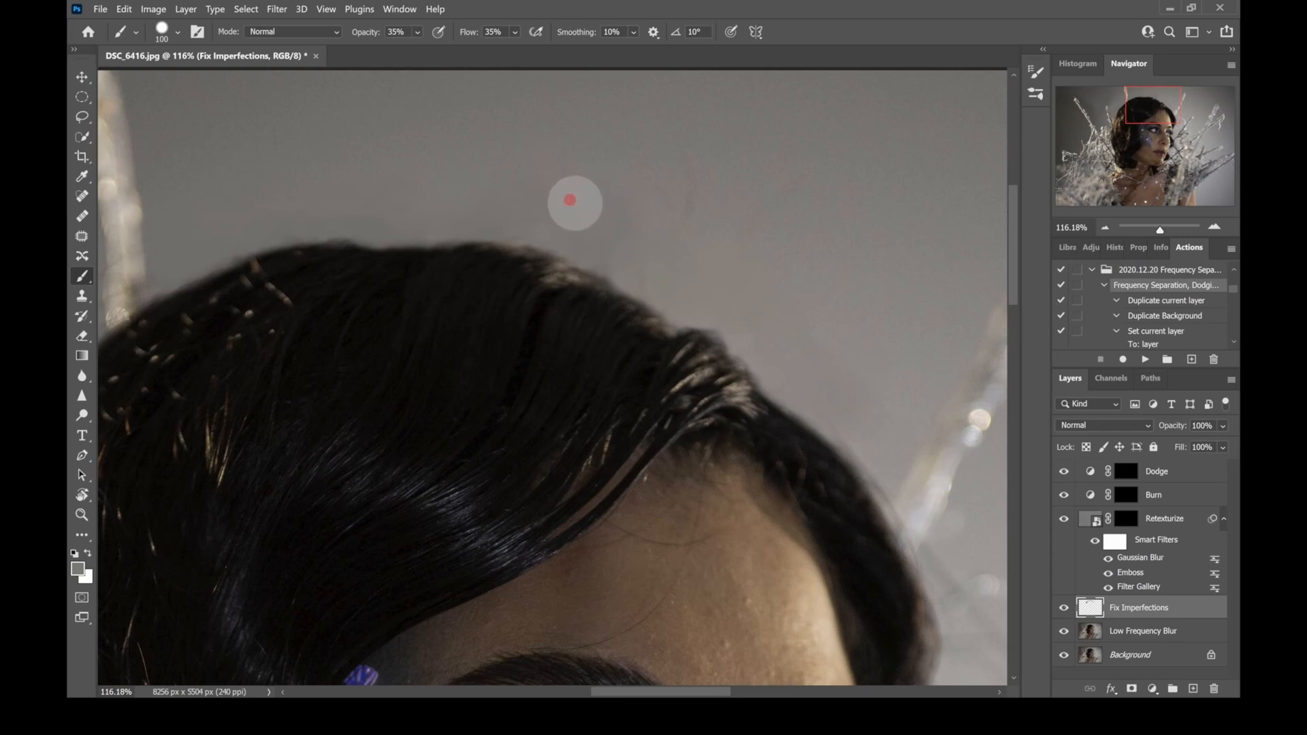
pyautogui.click(507, 207)
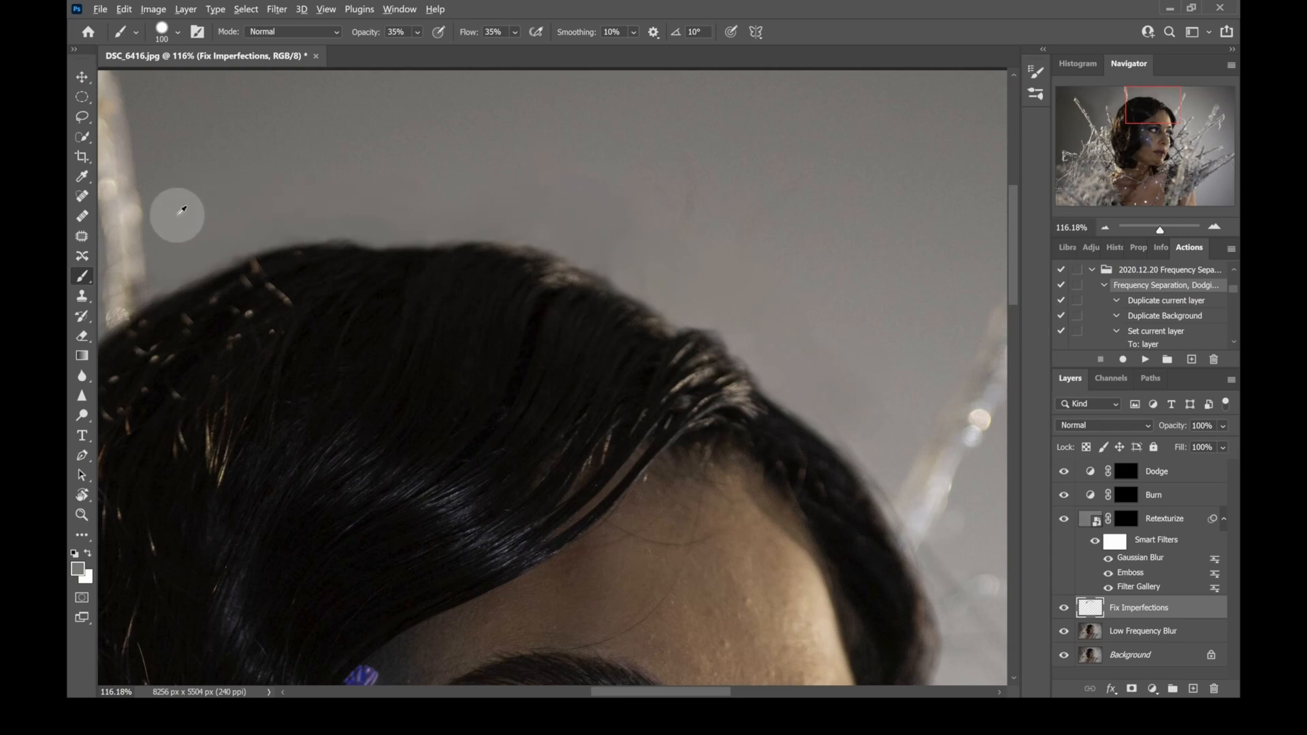
# Sample the tall branch's colour and paint over the stray hairs at its lower end with brush sizes 100 and 80
pyautogui.click(170, 235)
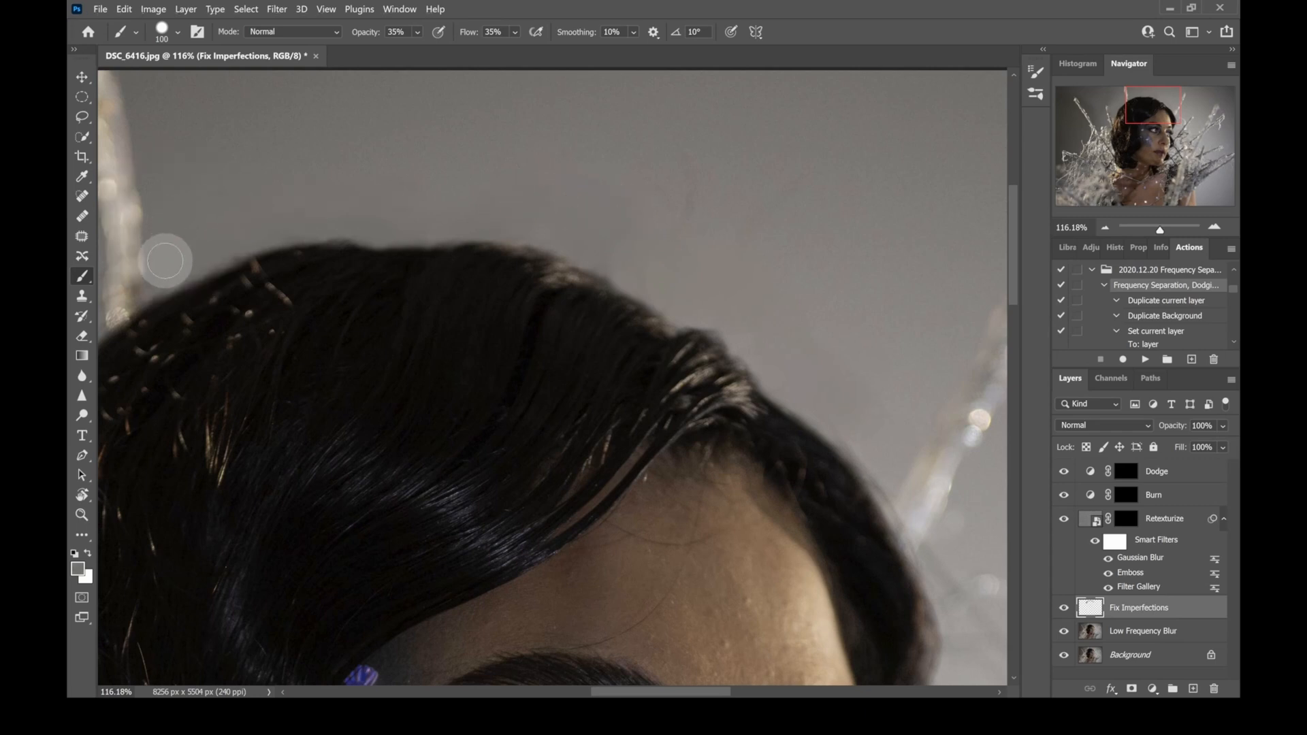
pyautogui.moveTo(184, 240); pyautogui.dragTo(346, 201)
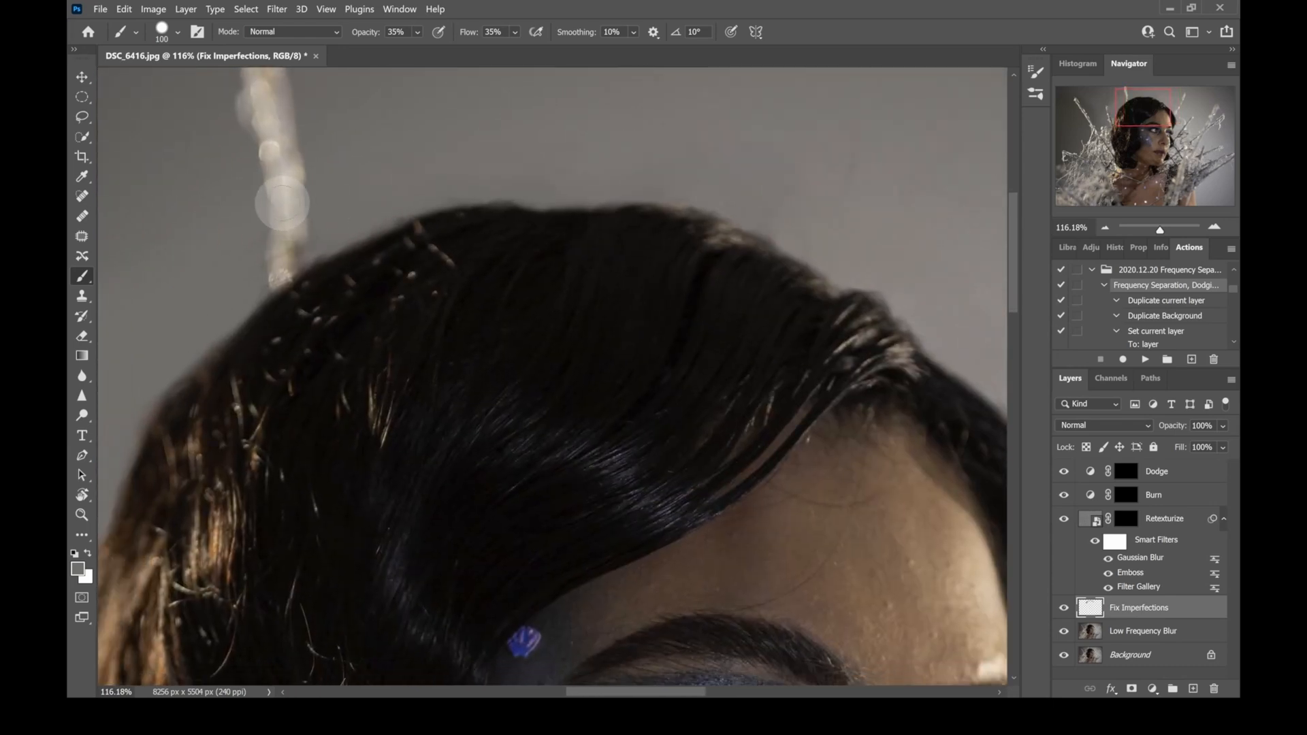
pyautogui.keyDown('alt'); pyautogui.click(284, 201); pyautogui.keyUp('alt')
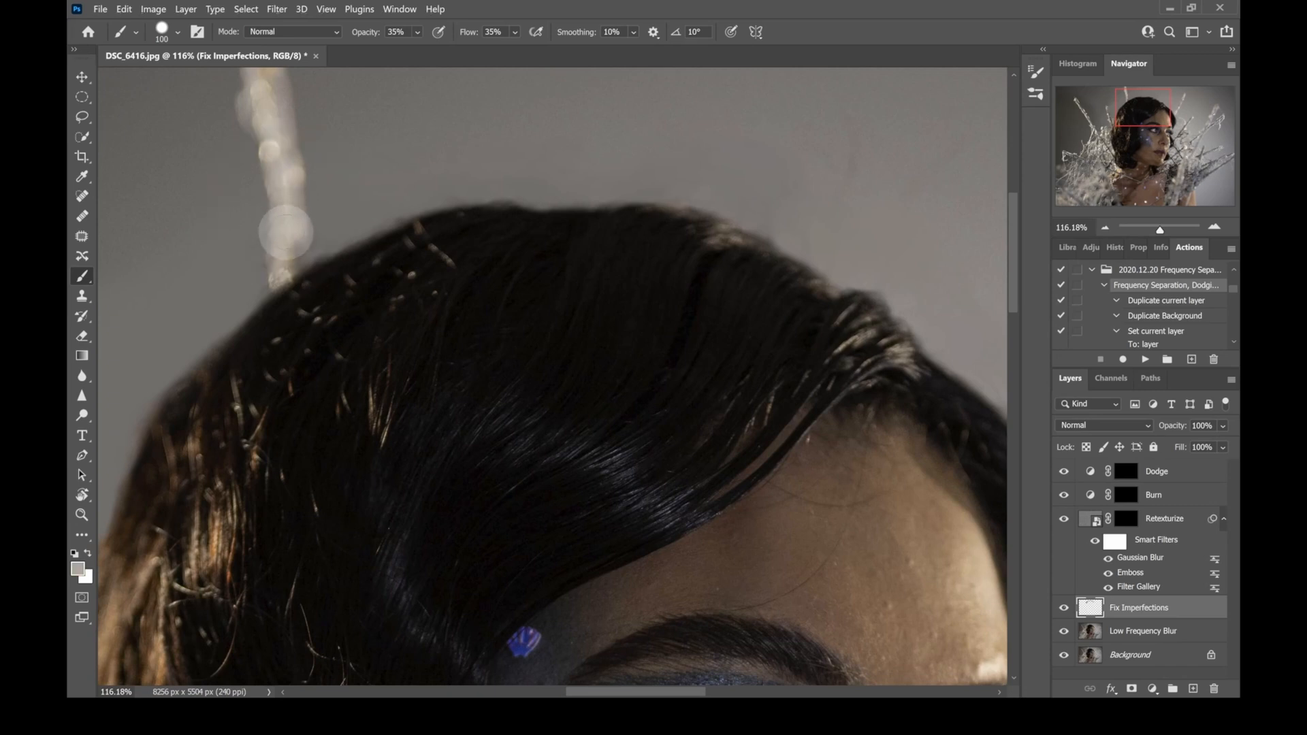
pyautogui.moveTo(282, 241); pyautogui.dragTo(285, 253)
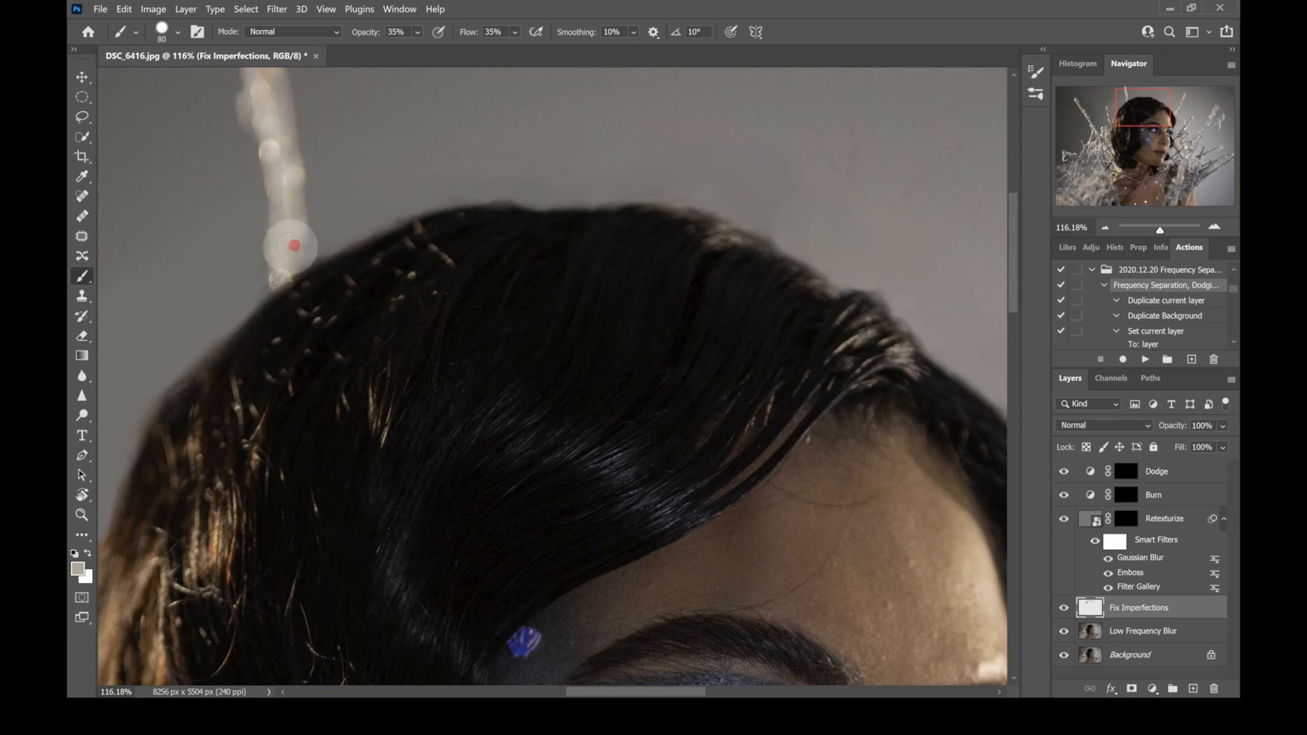
pyautogui.moveTo(286, 214)
pyautogui.mouseDown()
pyautogui.moveTo(279, 203)
pyautogui.moveTo(280, 238)
pyautogui.moveTo(293, 214)
pyautogui.moveTo(281, 266)
pyautogui.mouseUp()
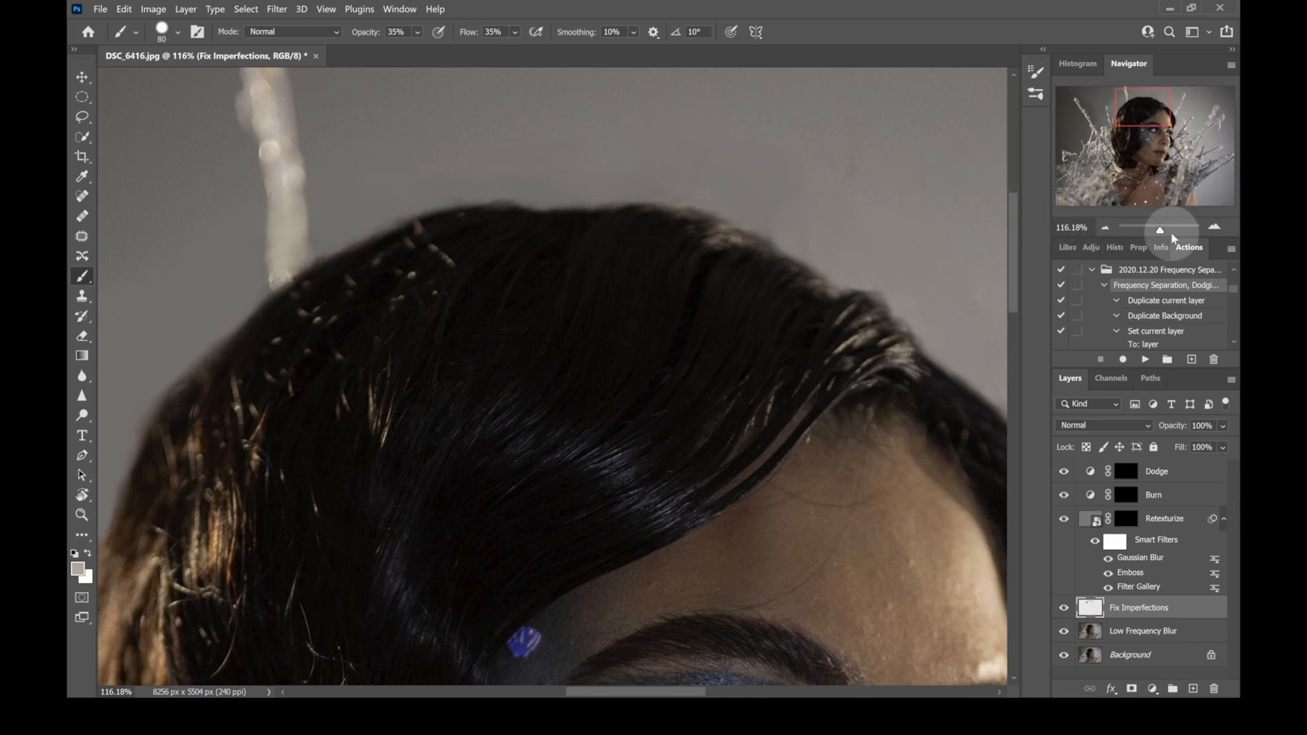
# Open the Camera Raw filter on the Low Frequency Blur layer and look over its basic adjustments
pyautogui.moveTo(1160, 229); pyautogui.dragTo(1155, 230)
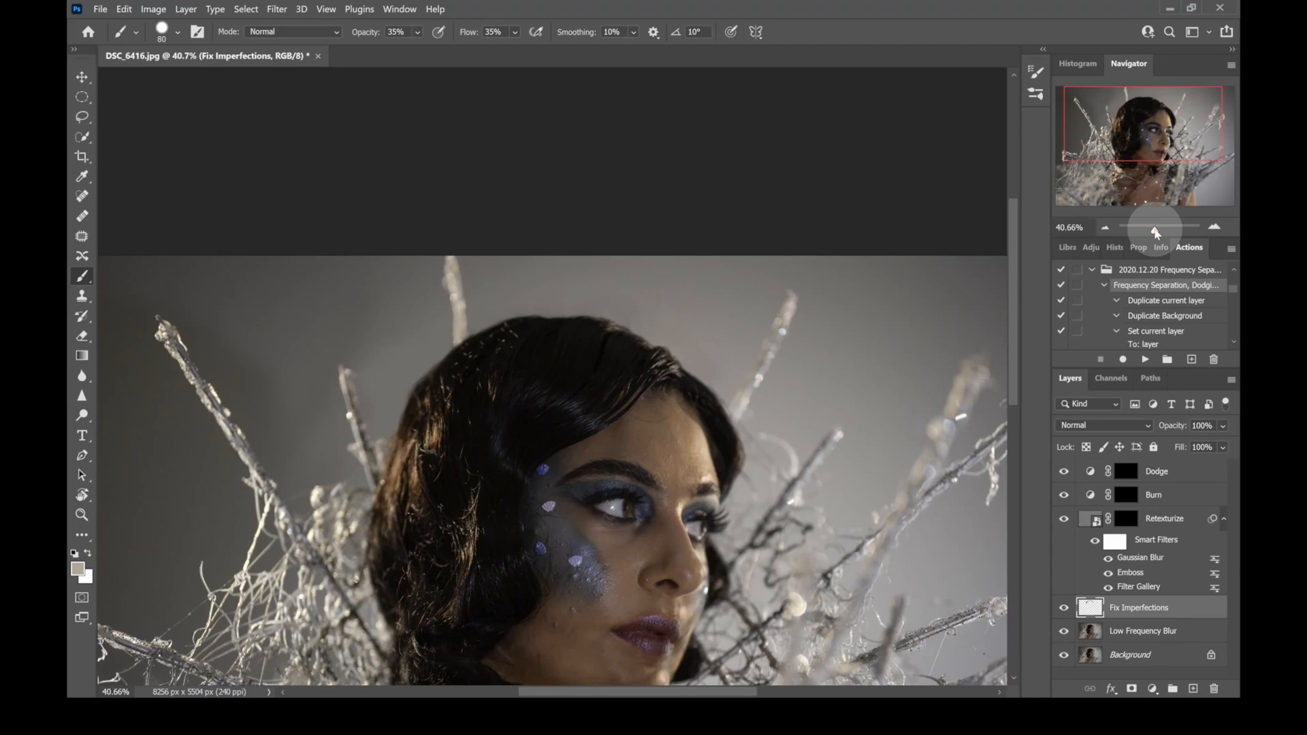
pyautogui.moveTo(1149, 139); pyautogui.dragTo(1155, 163)
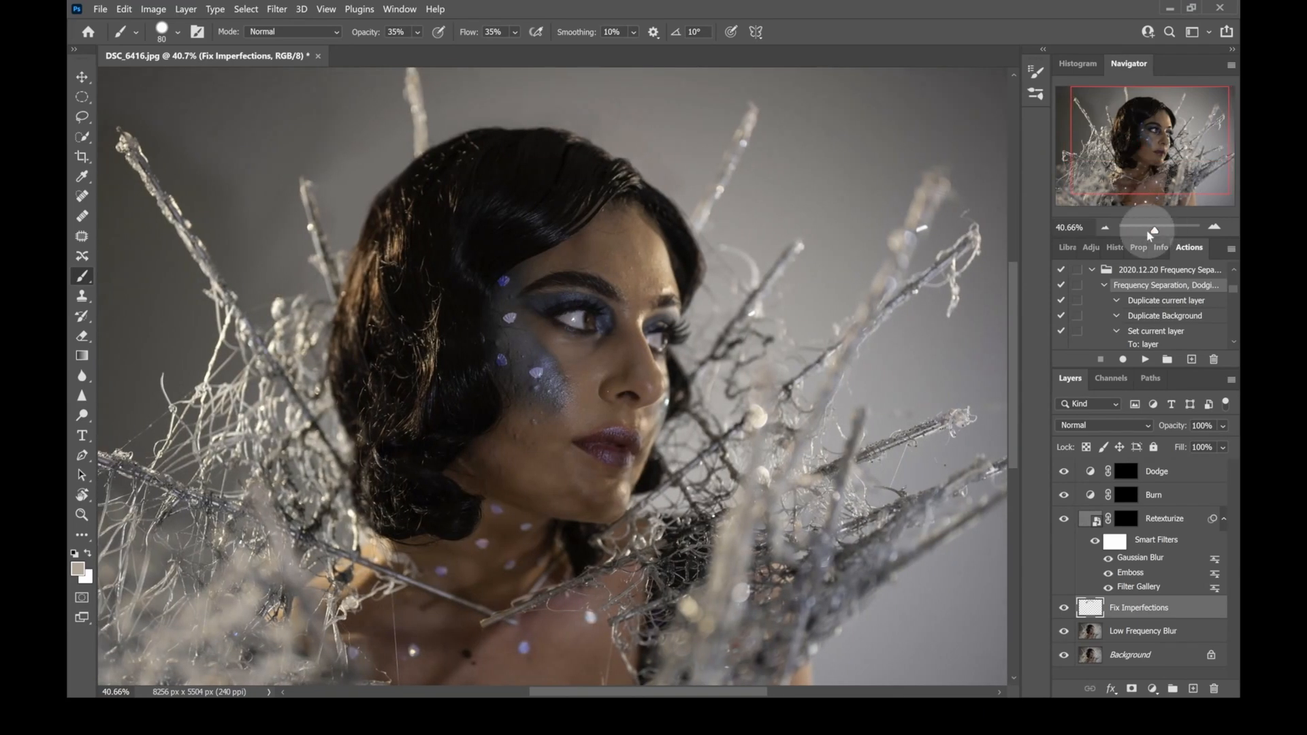
pyautogui.moveTo(1155, 230); pyautogui.dragTo(1150, 230)
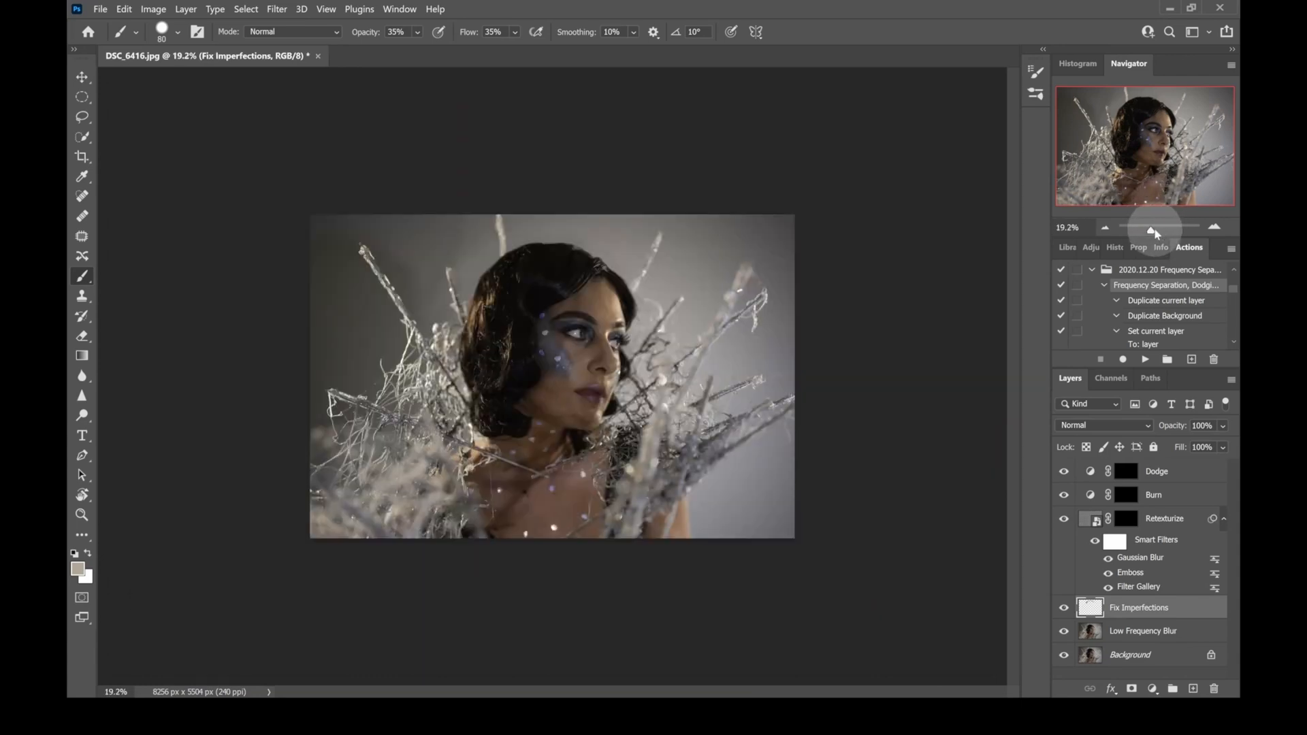
pyautogui.moveTo(1156, 233); pyautogui.dragTo(1158, 231)
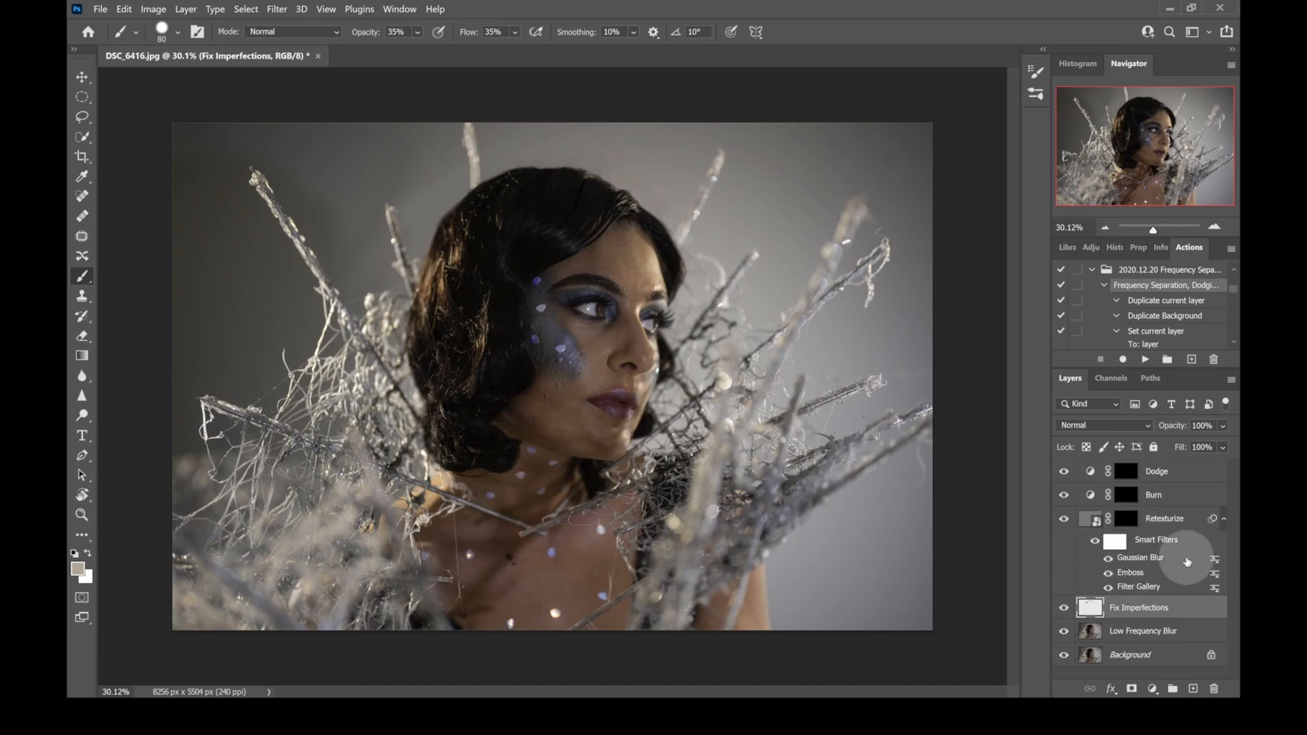
pyautogui.click(1127, 633)
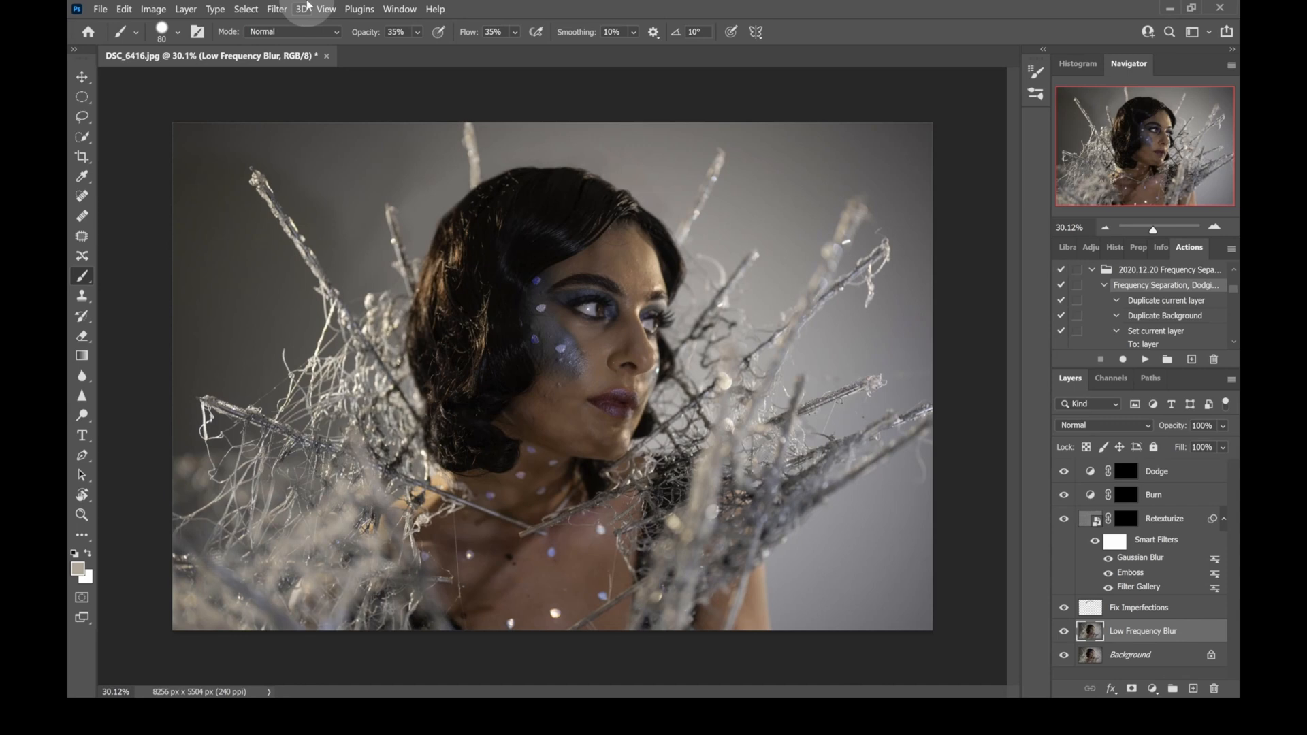
pyautogui.click(284, 9)
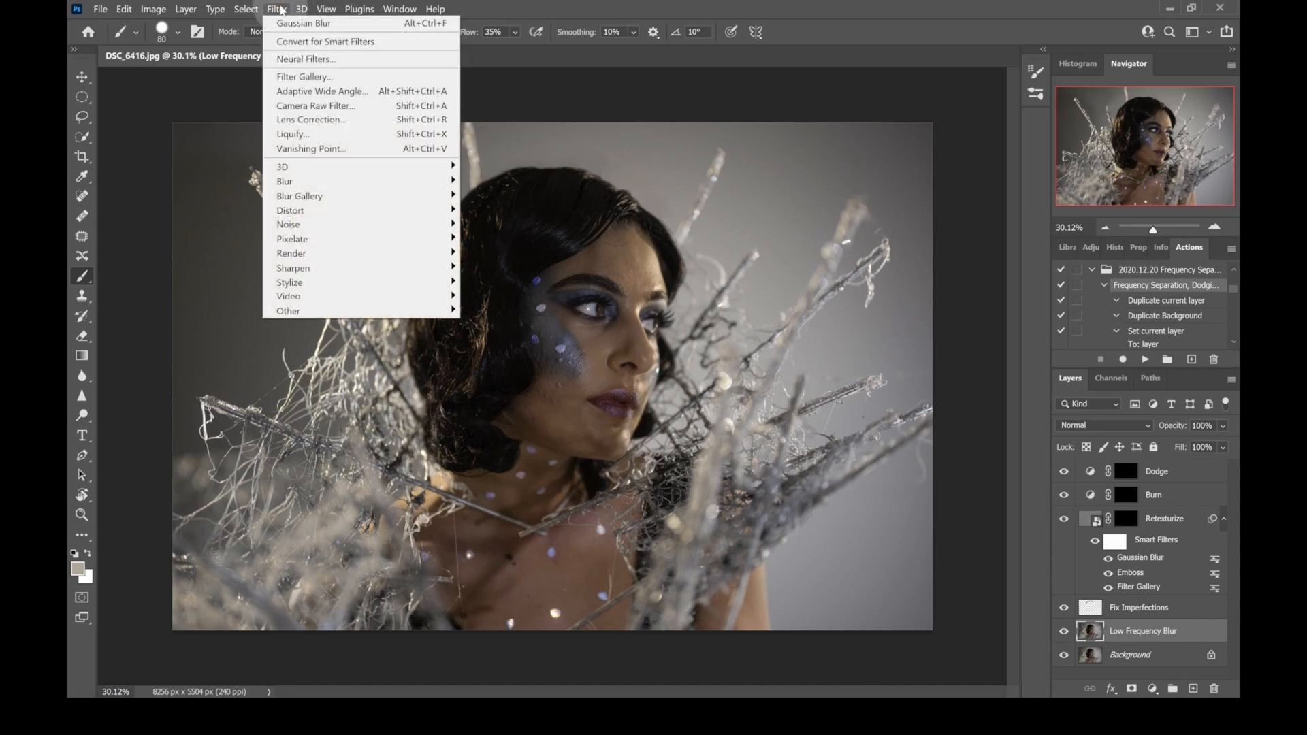
pyautogui.click(333, 105)
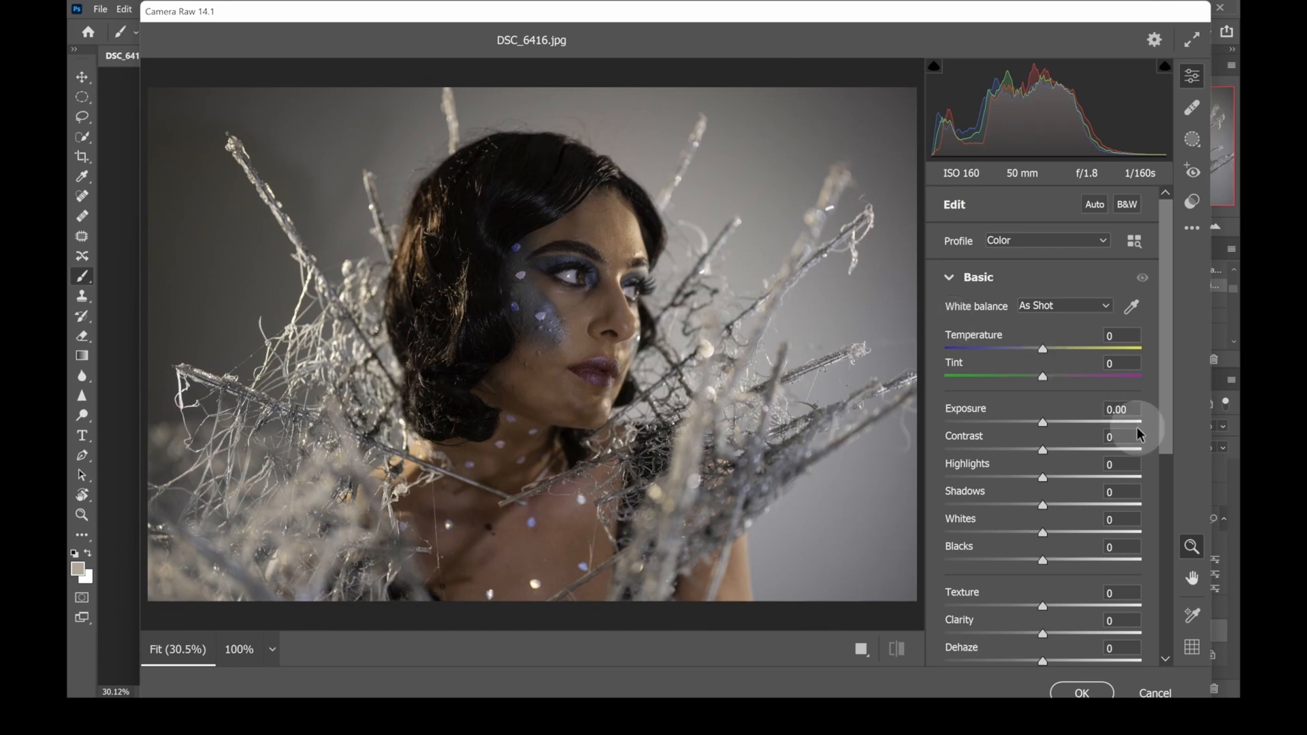
pyautogui.scroll(-5, 1066, 445)
pyautogui.scroll(5, 1066, 446)
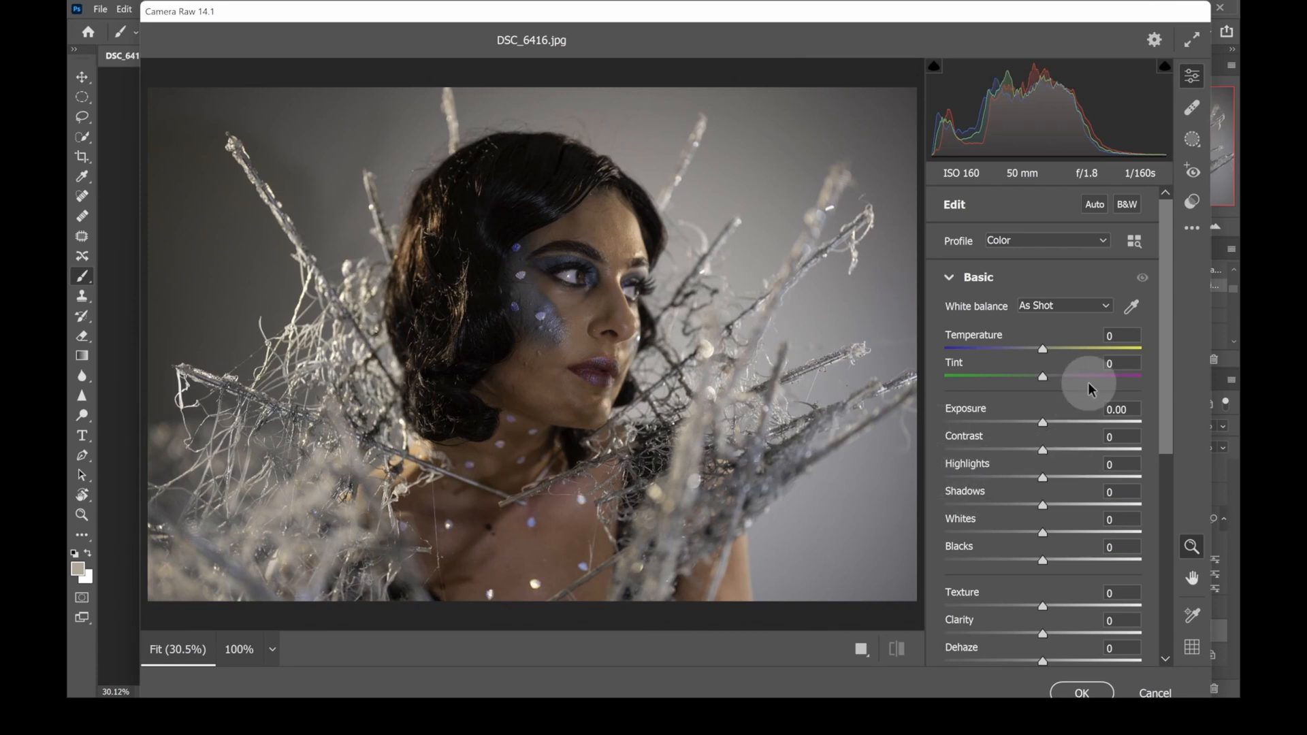
pyautogui.scroll(-5, 1163, 418)
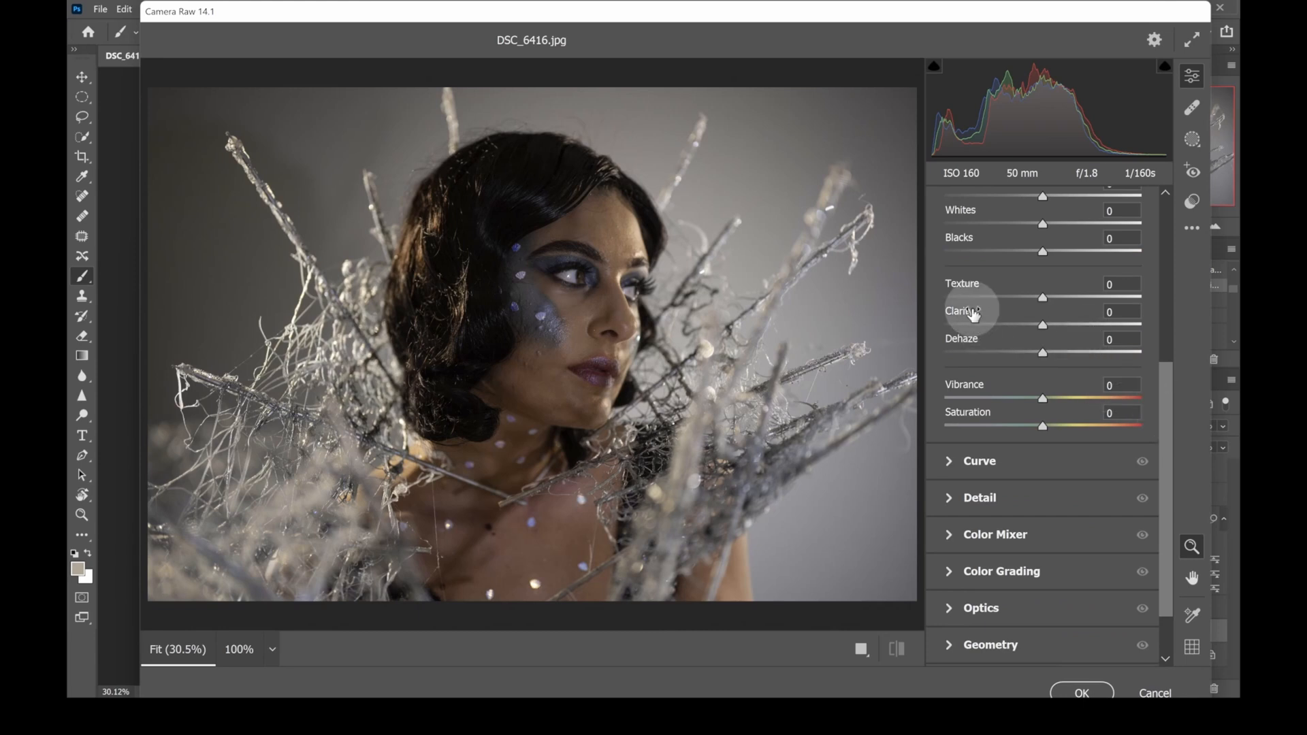
pyautogui.scroll(5, 1027, 269)
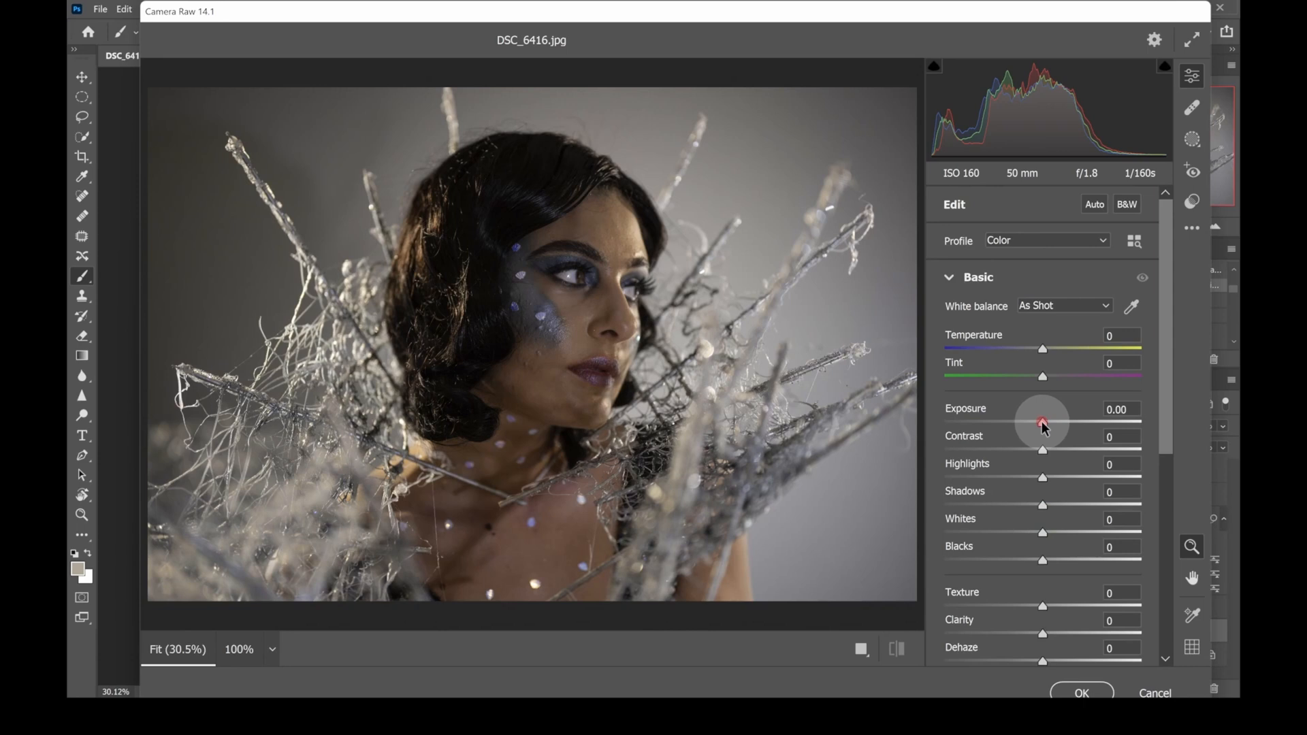
# Brighten the Low Frequency Blur layer with Exposure +0.35 and Shadows +20, and apply the Camera Raw filter
pyautogui.moveTo(1045, 427); pyautogui.dragTo(1047, 429)
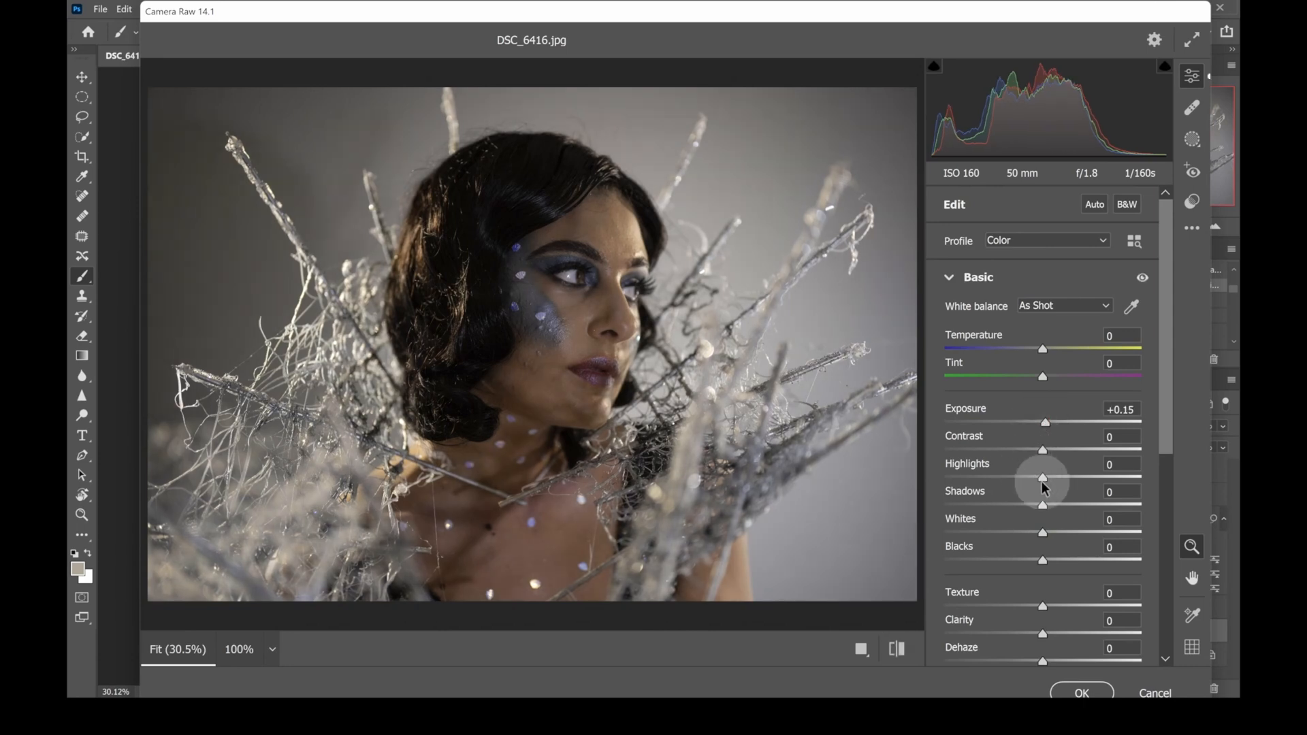
pyautogui.moveTo(1046, 512)
pyautogui.mouseDown()
pyautogui.moveTo(1117, 511)
pyautogui.moveTo(1071, 514)
pyautogui.mouseUp()
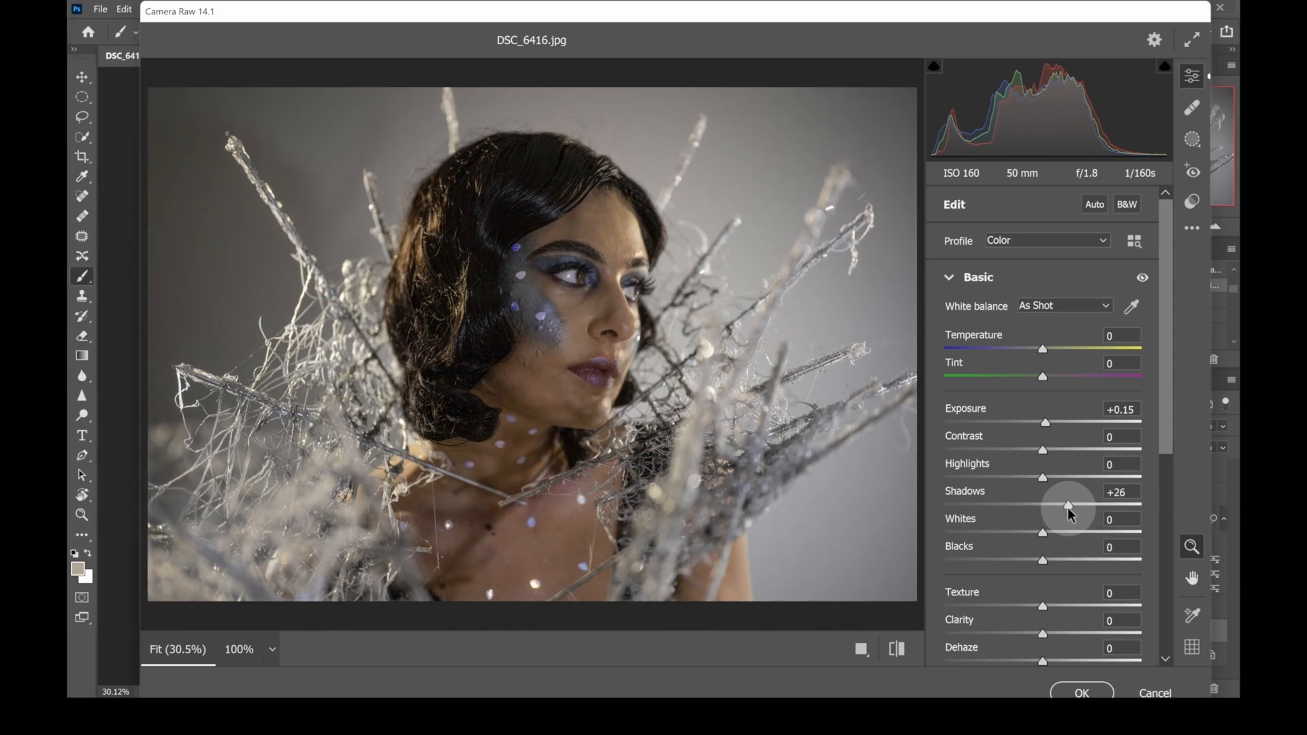
pyautogui.moveTo(1045, 422); pyautogui.dragTo(1049, 426)
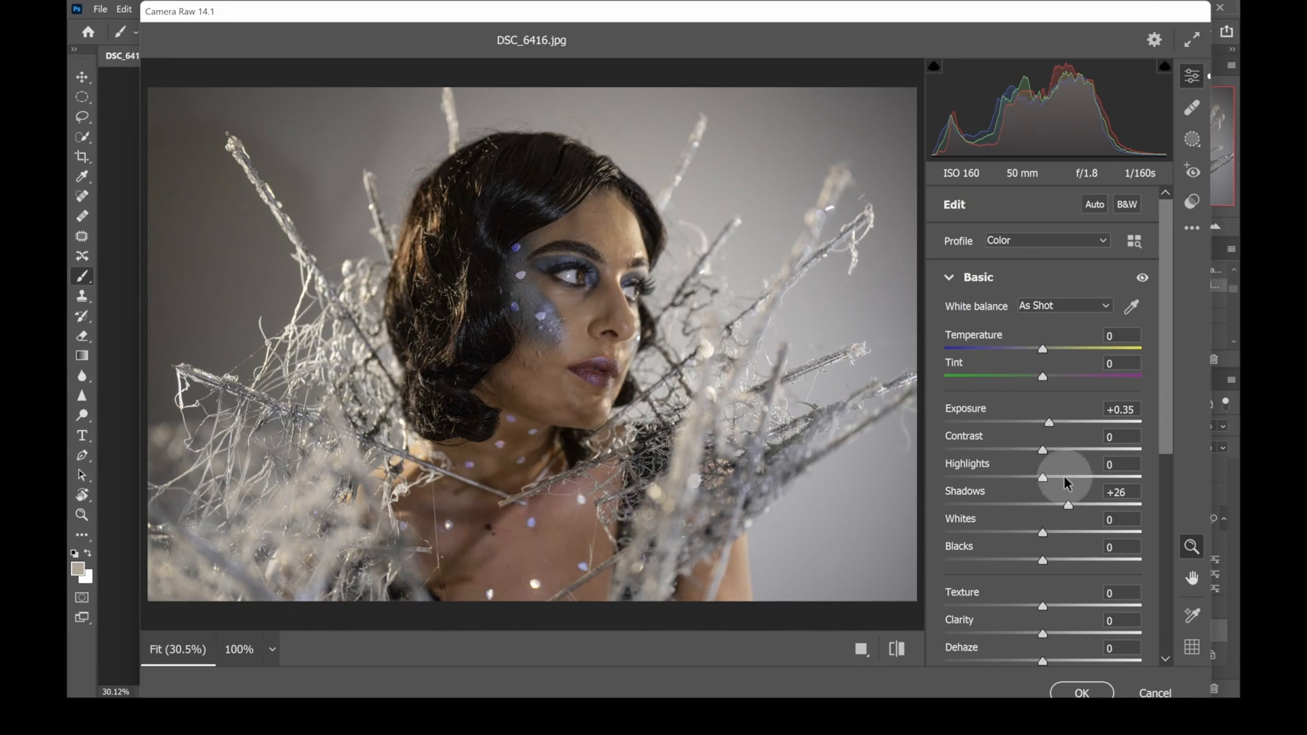
pyautogui.moveTo(1070, 503); pyautogui.dragTo(1065, 511)
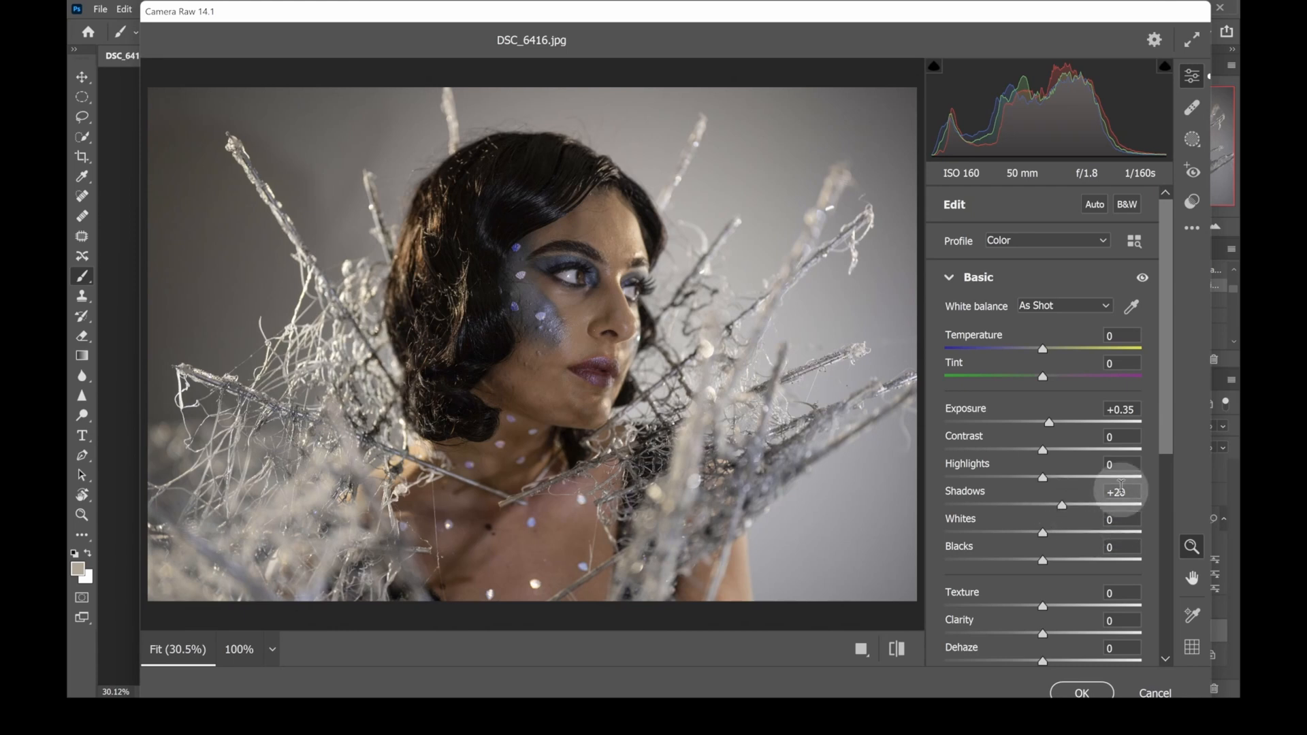
pyautogui.click(1086, 691)
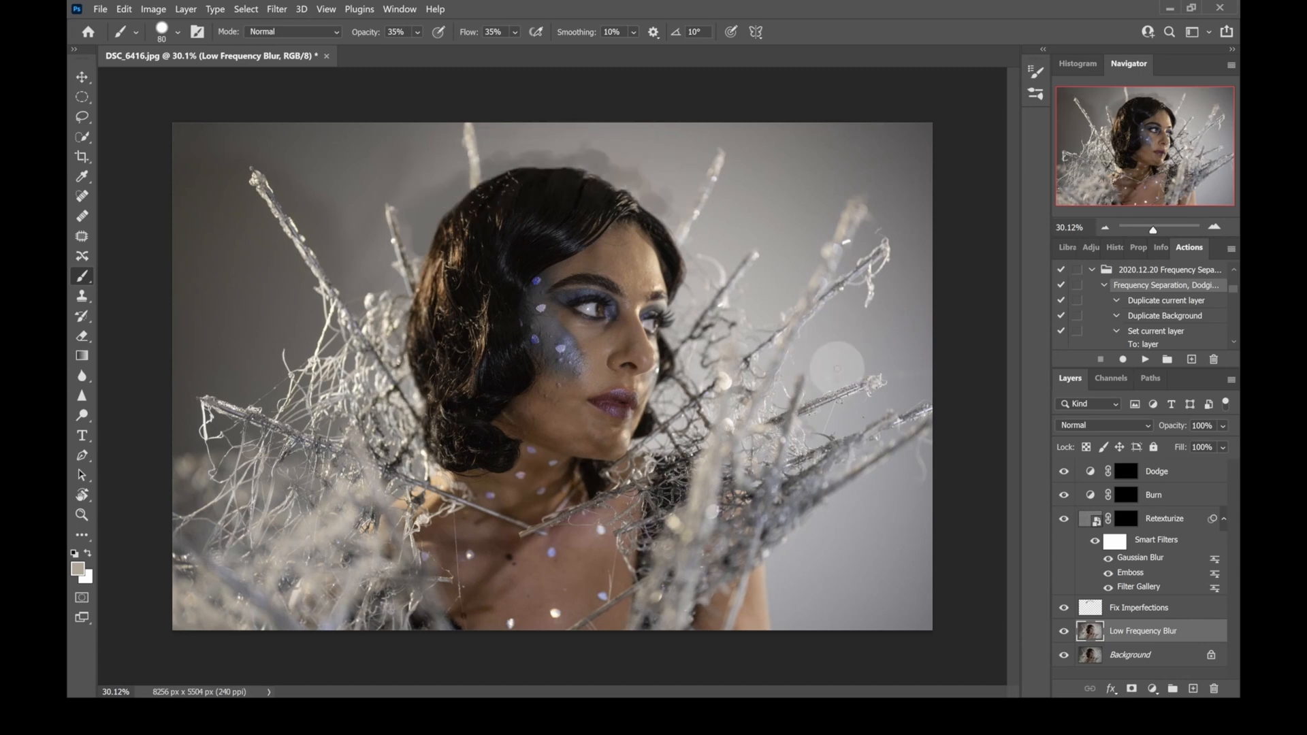
# Select the Fix Imperfections layer and revert the history to the last brush stroke, undoing the Camera Raw filter
pyautogui.click(1136, 613)
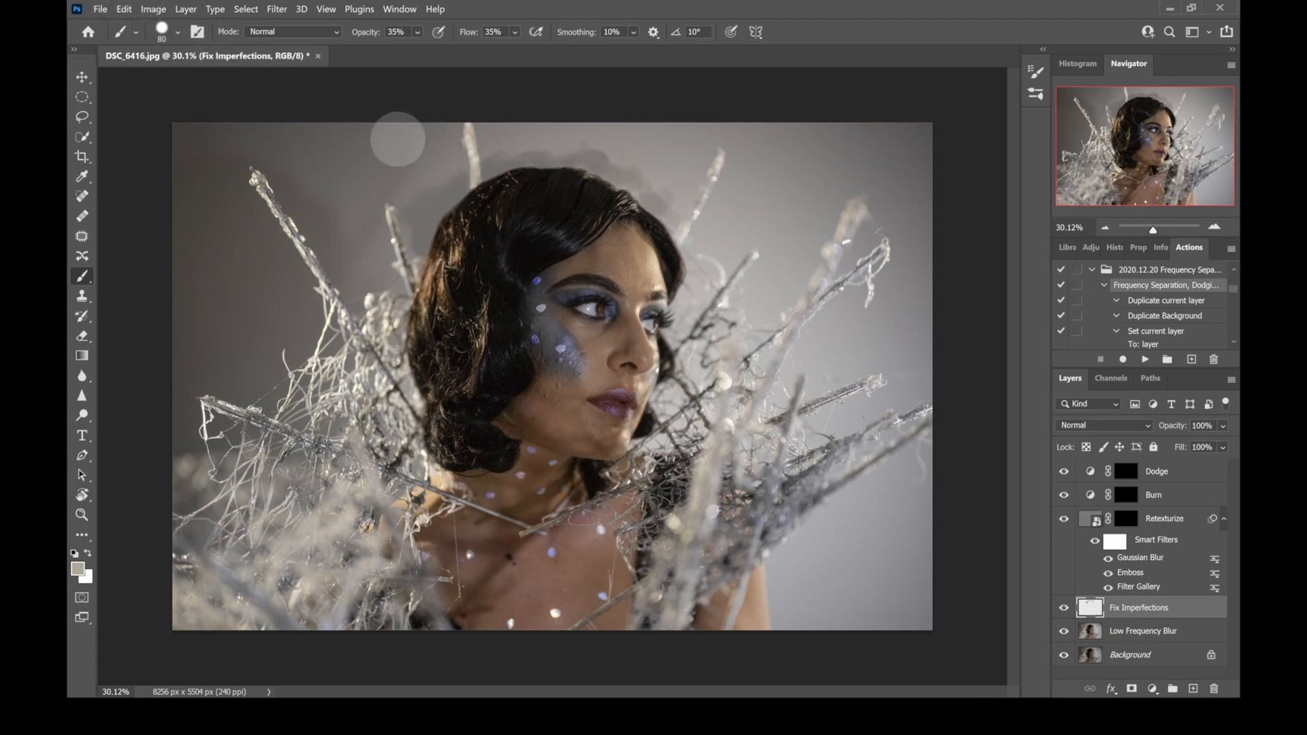
pyautogui.click(124, 9)
pyautogui.click(646, 7)
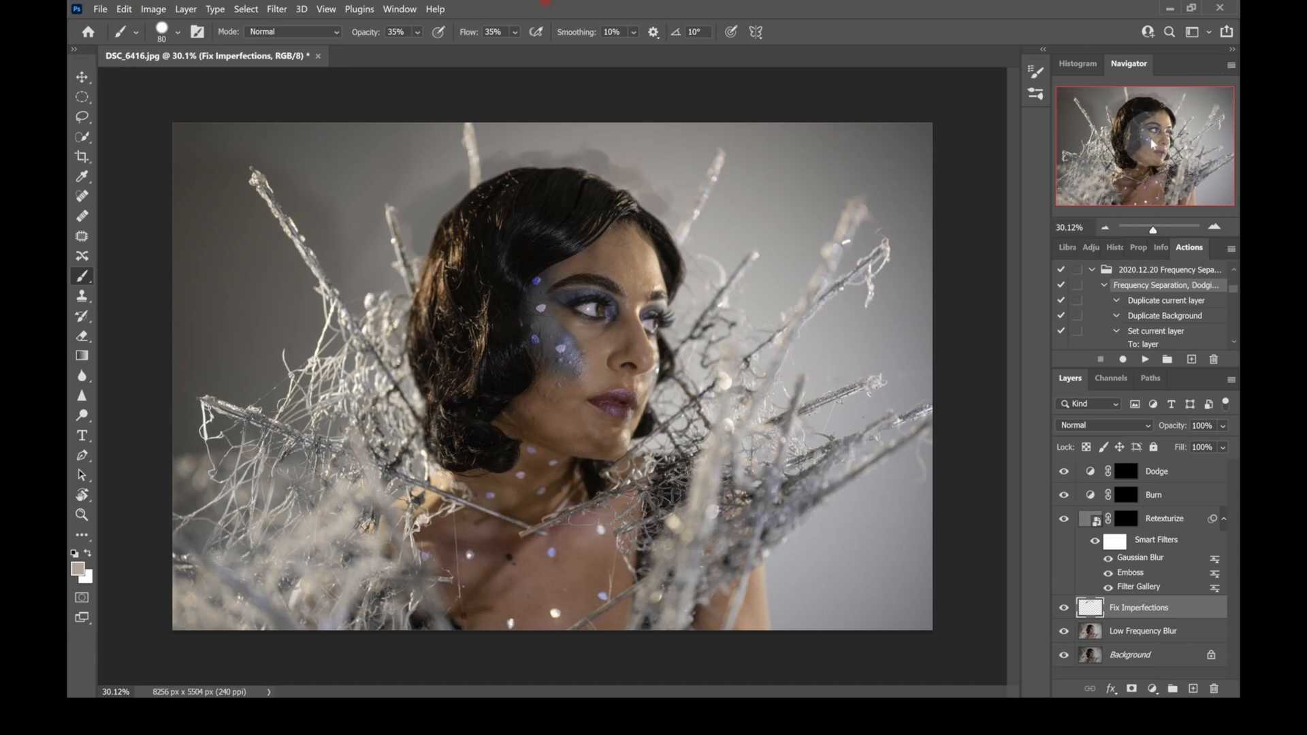
pyautogui.click(1114, 247)
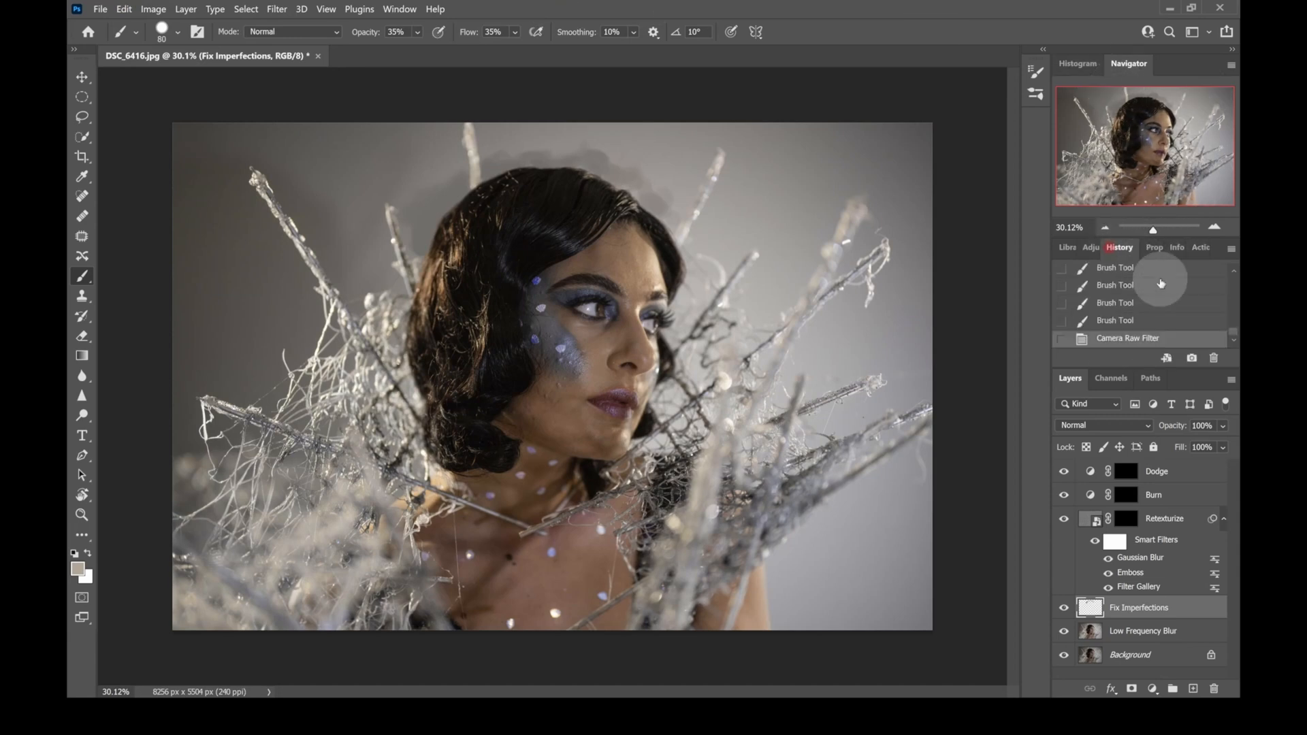
pyautogui.click(1155, 321)
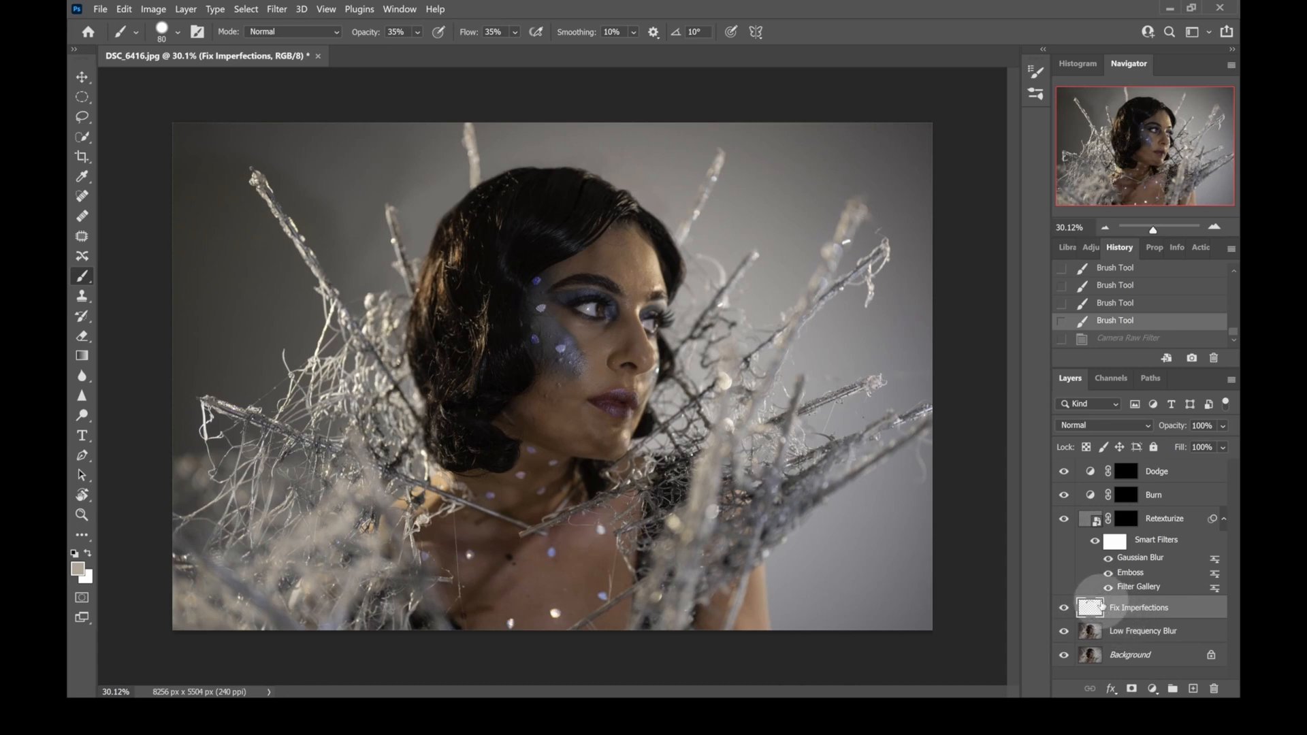
# Create a new group above Fix Imperfections, move Fix Imperfections and Low Frequency Blur into it, and collapse it
pyautogui.click(1144, 631)
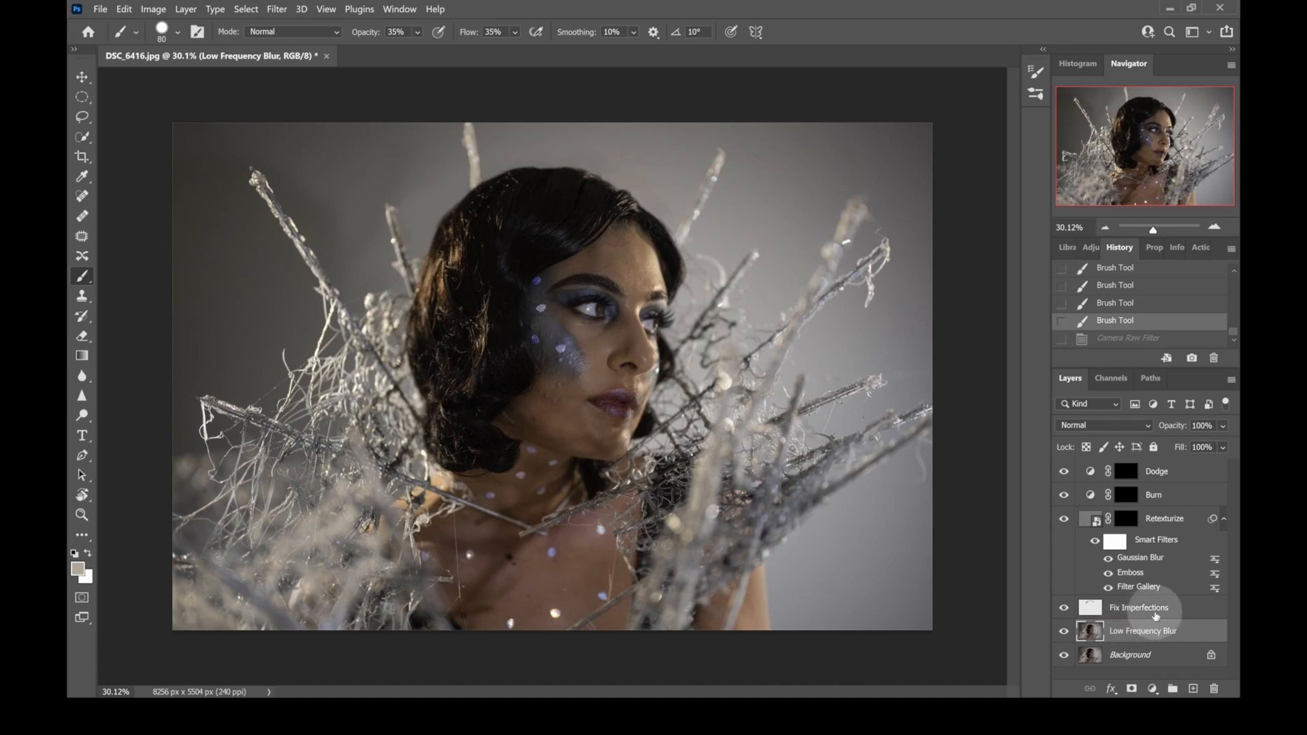
pyautogui.click(1154, 613)
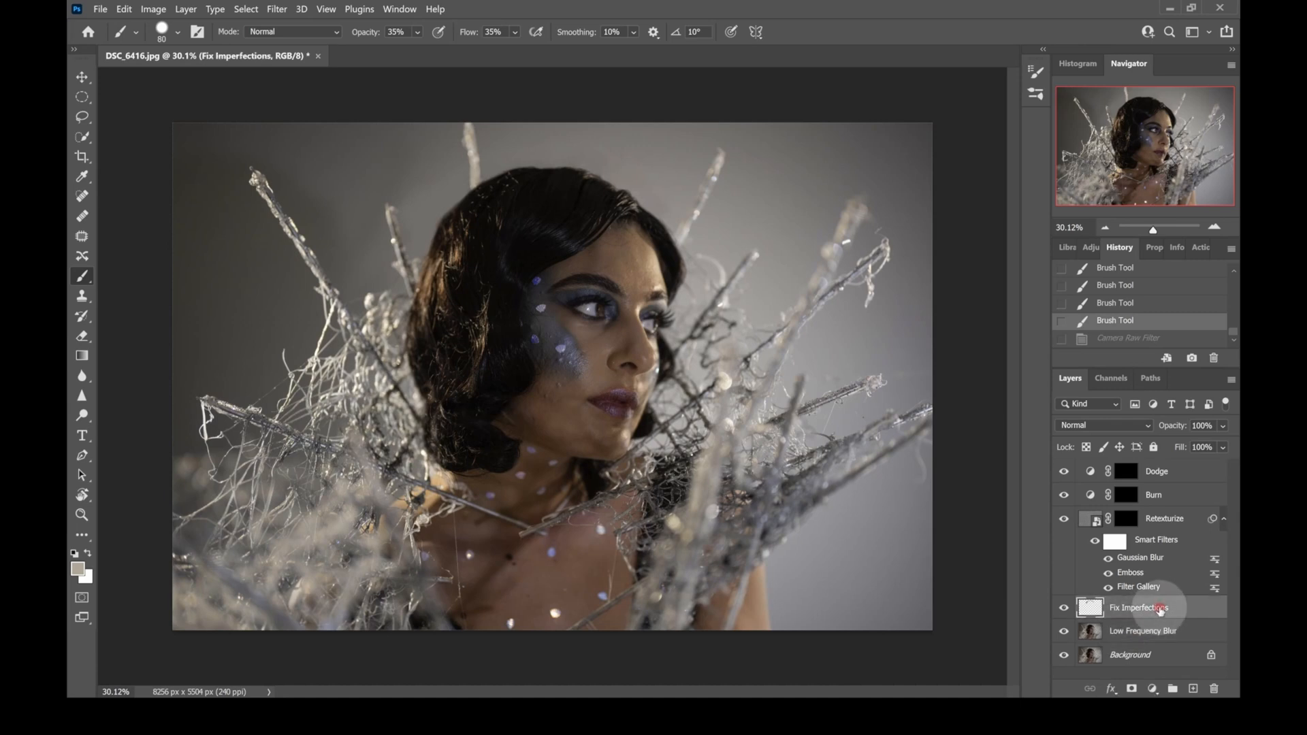
pyautogui.click(1170, 689)
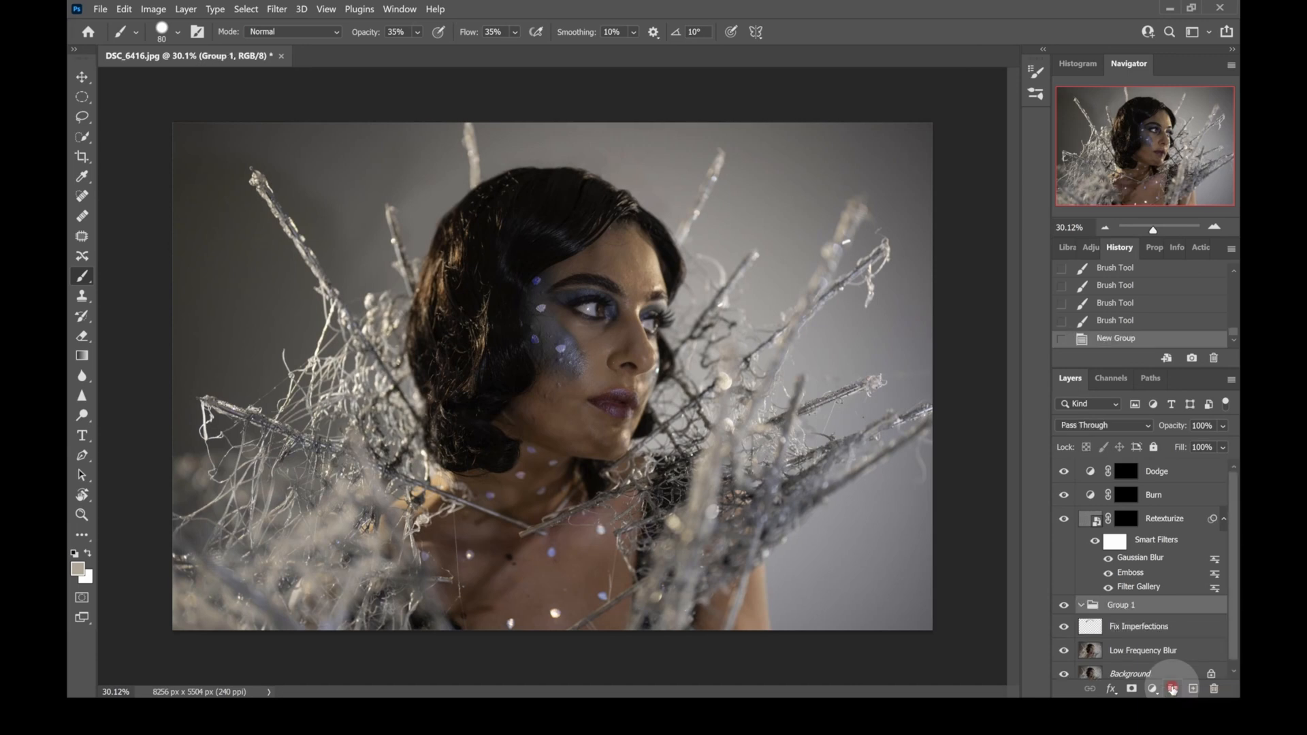
pyautogui.click(1153, 626)
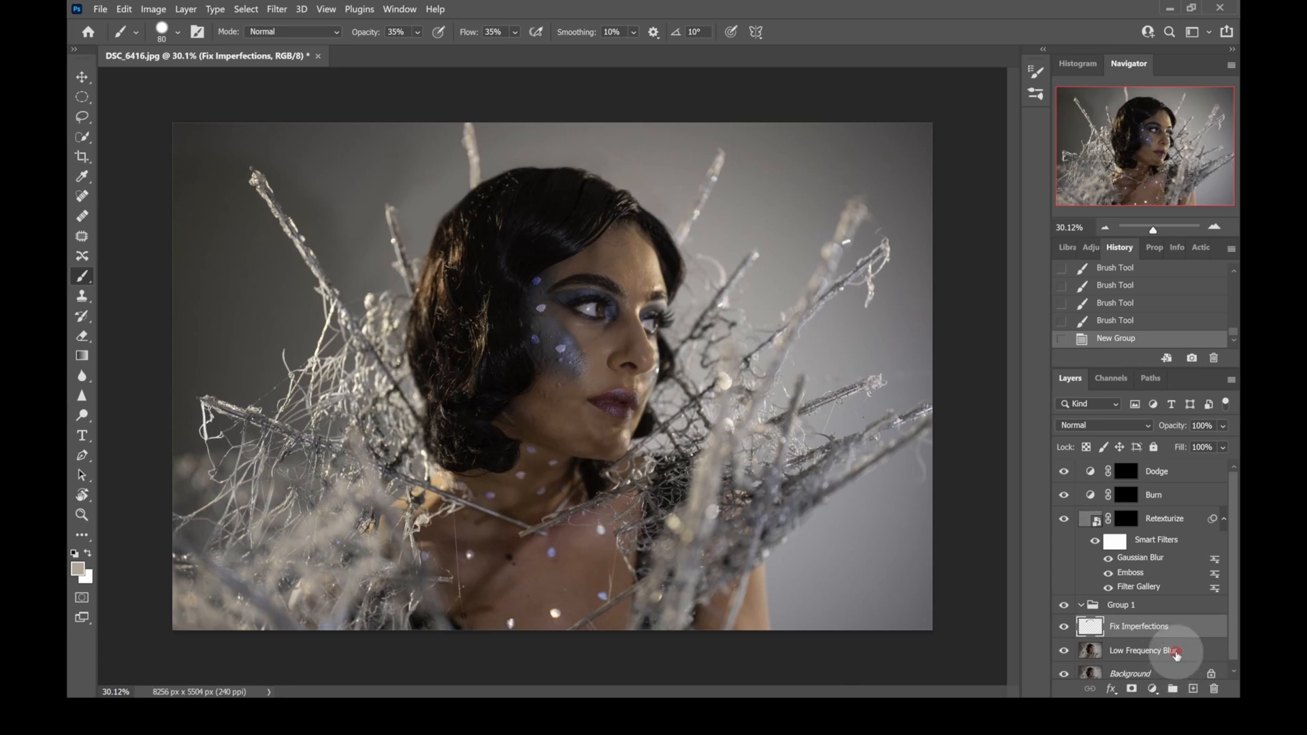
pyautogui.keyDown('shift'); pyautogui.click(1157, 650); pyautogui.keyUp('shift')
pyautogui.moveTo(1157, 646); pyautogui.dragTo(1159, 607)
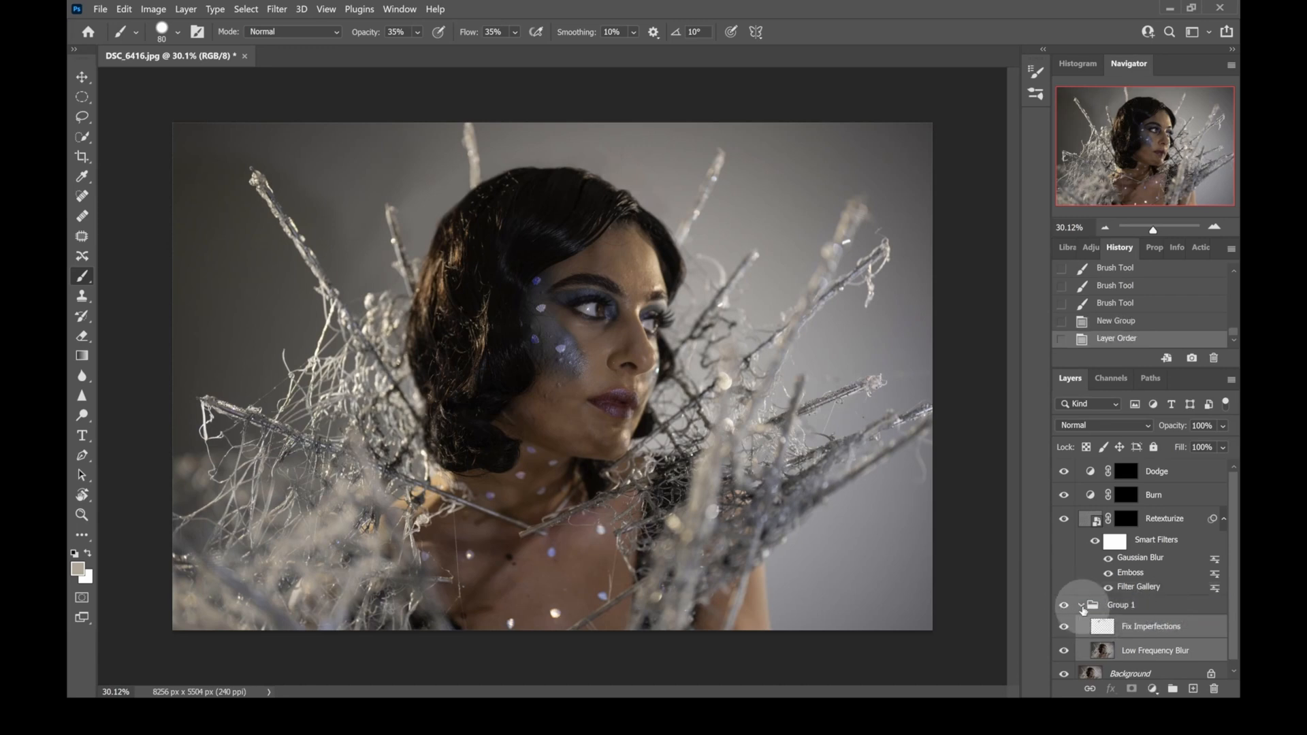
pyautogui.click(1082, 609)
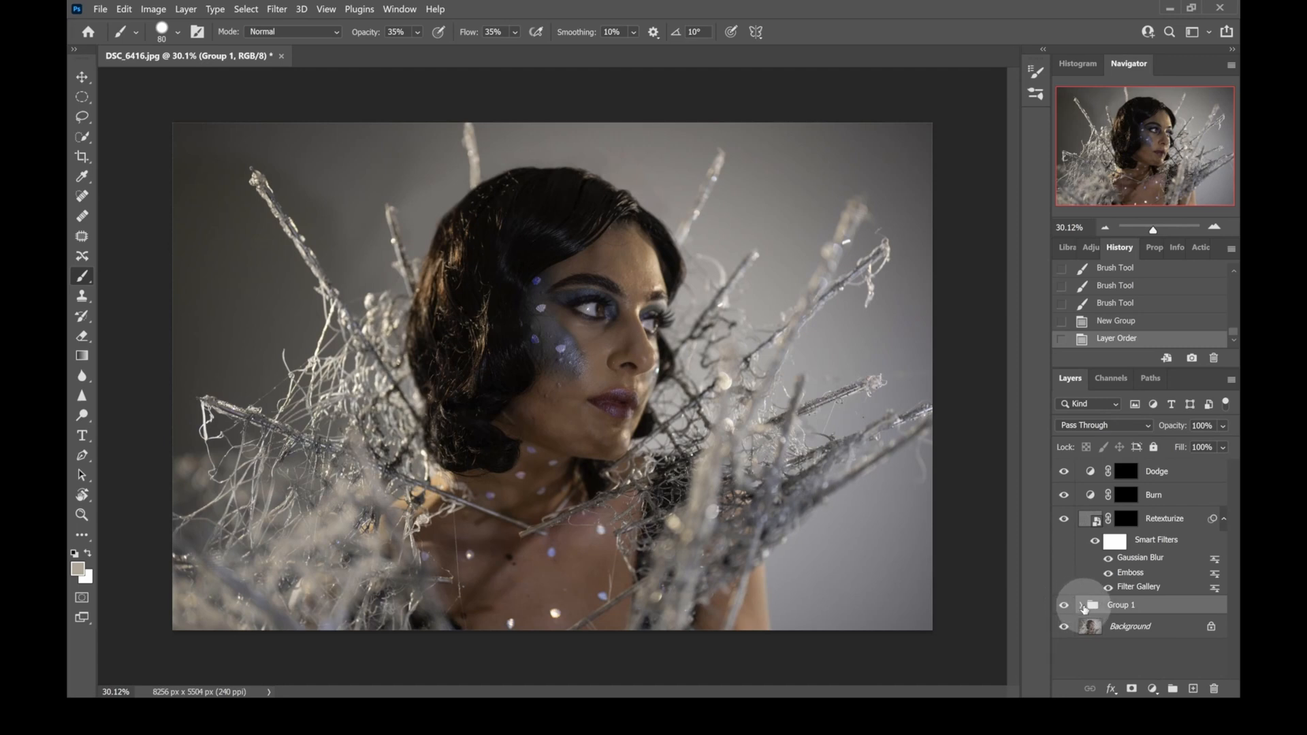
pyautogui.click(1082, 609)
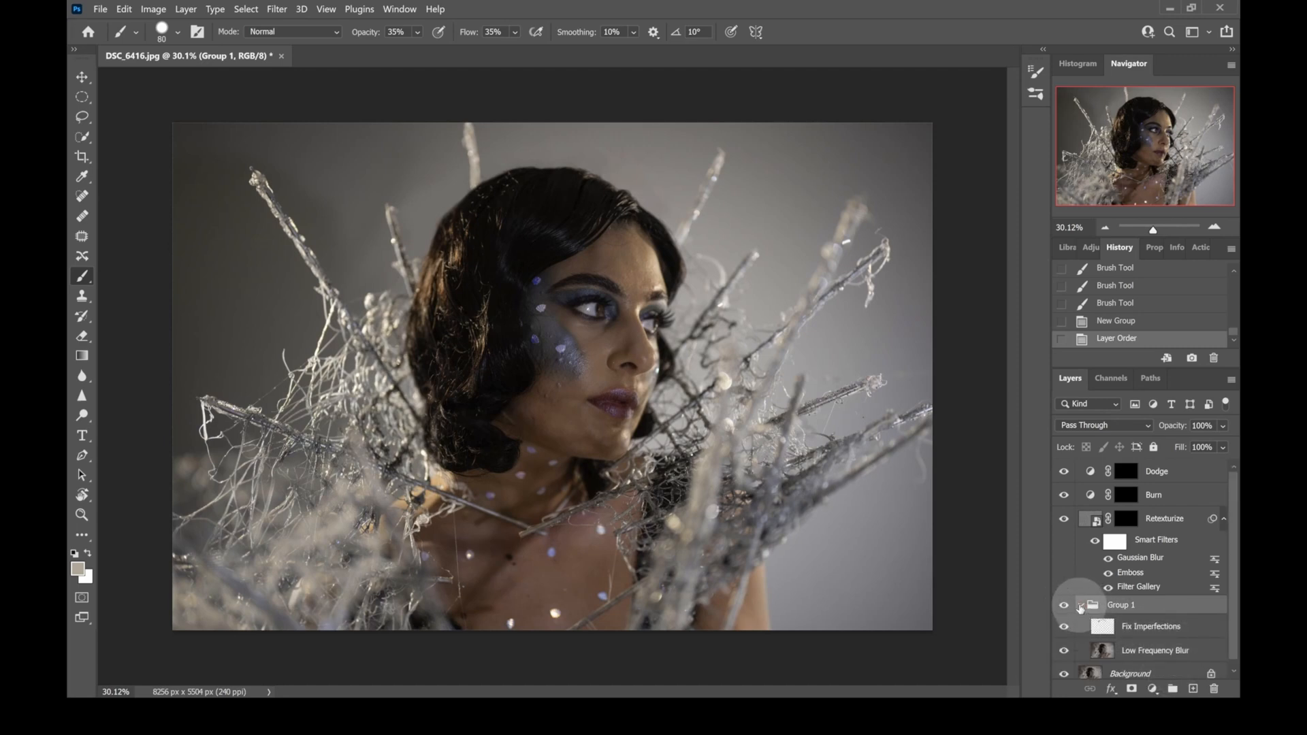
pyautogui.click(1080, 607)
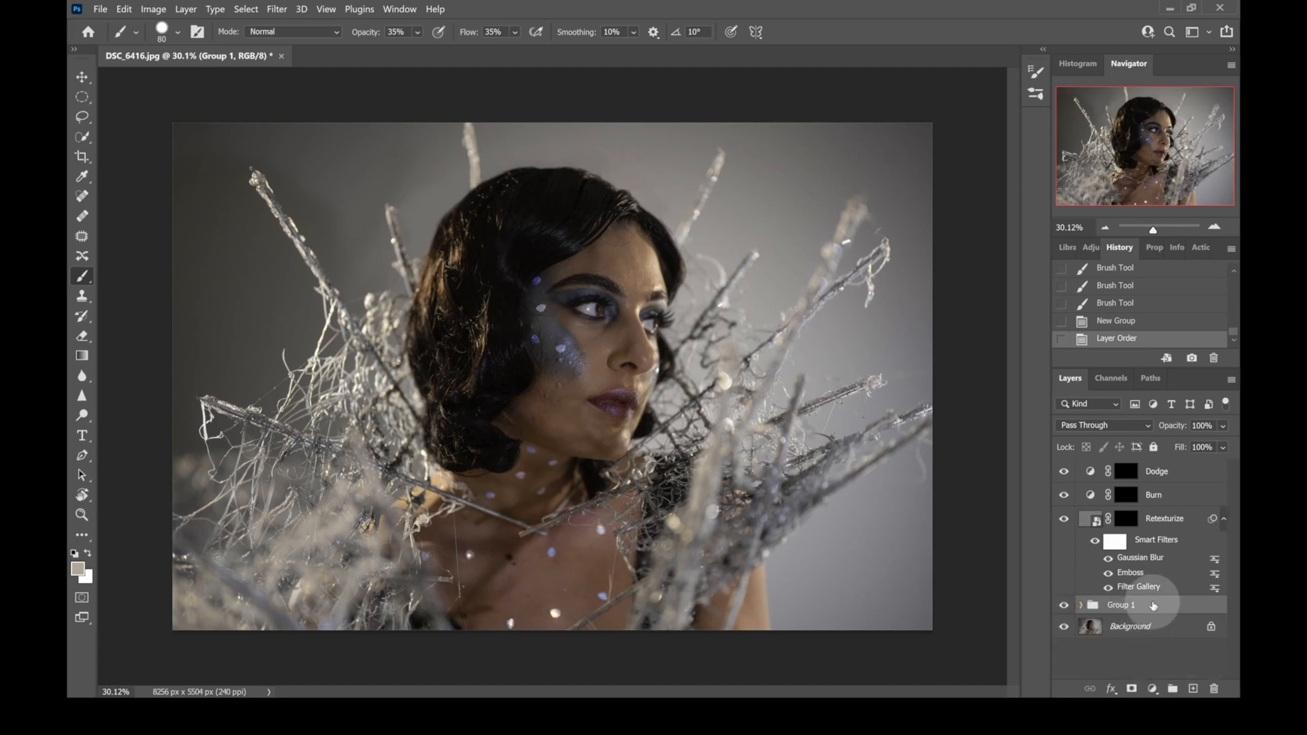
# Duplicate the retouching group and convert the upper copy to a smart object
pyautogui.moveTo(1152, 605); pyautogui.dragTo(1193, 688)
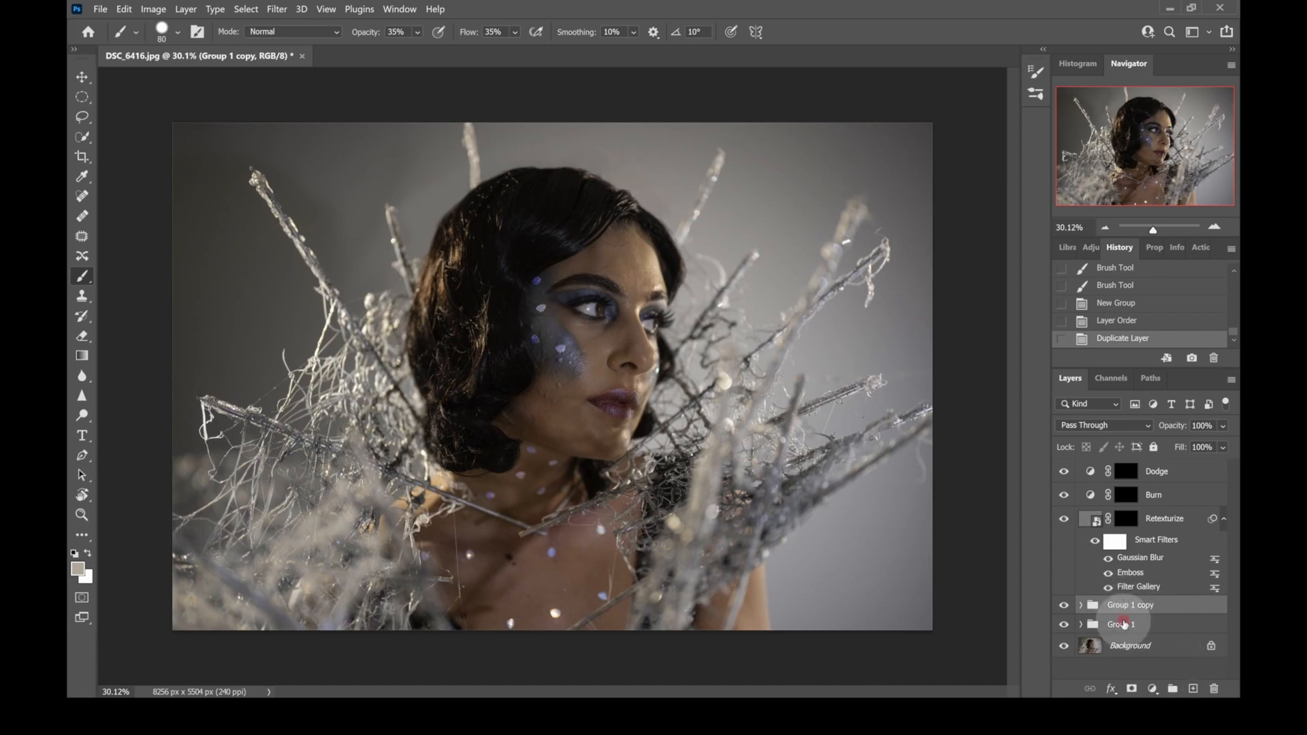
pyautogui.click(1123, 624)
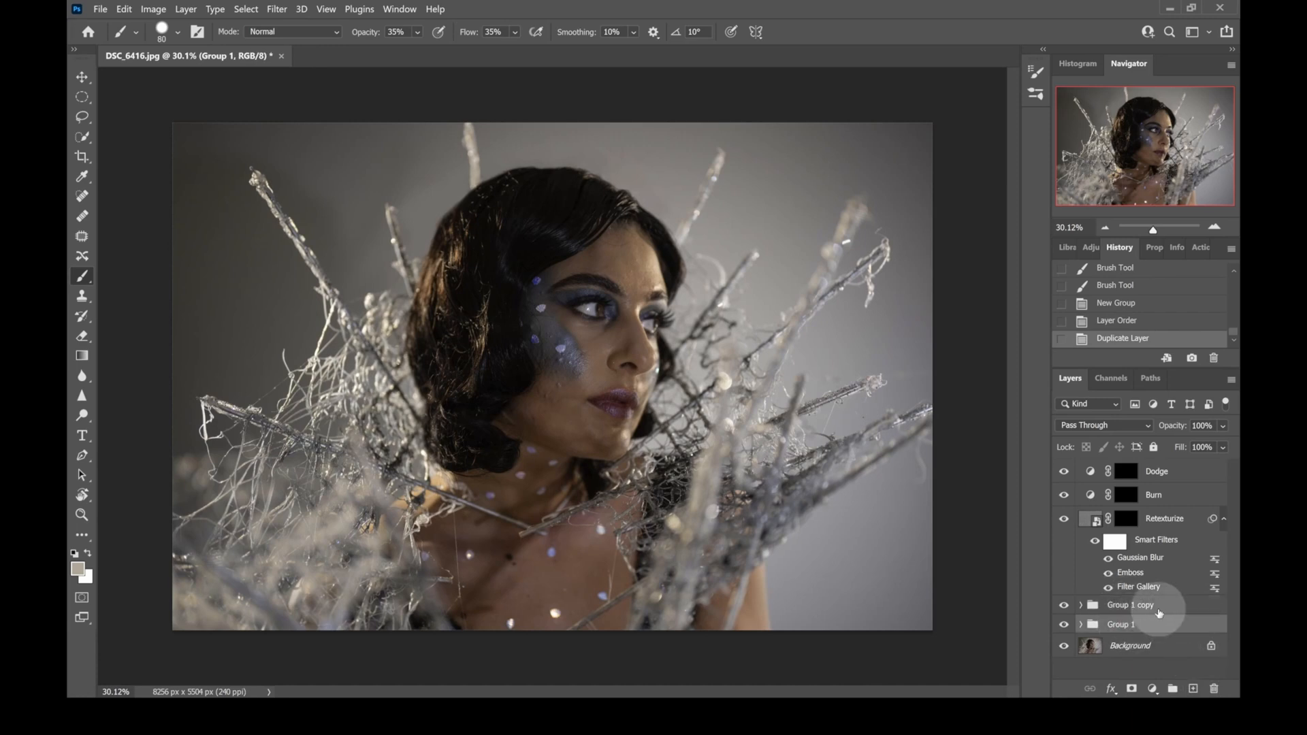
pyautogui.click(1160, 606)
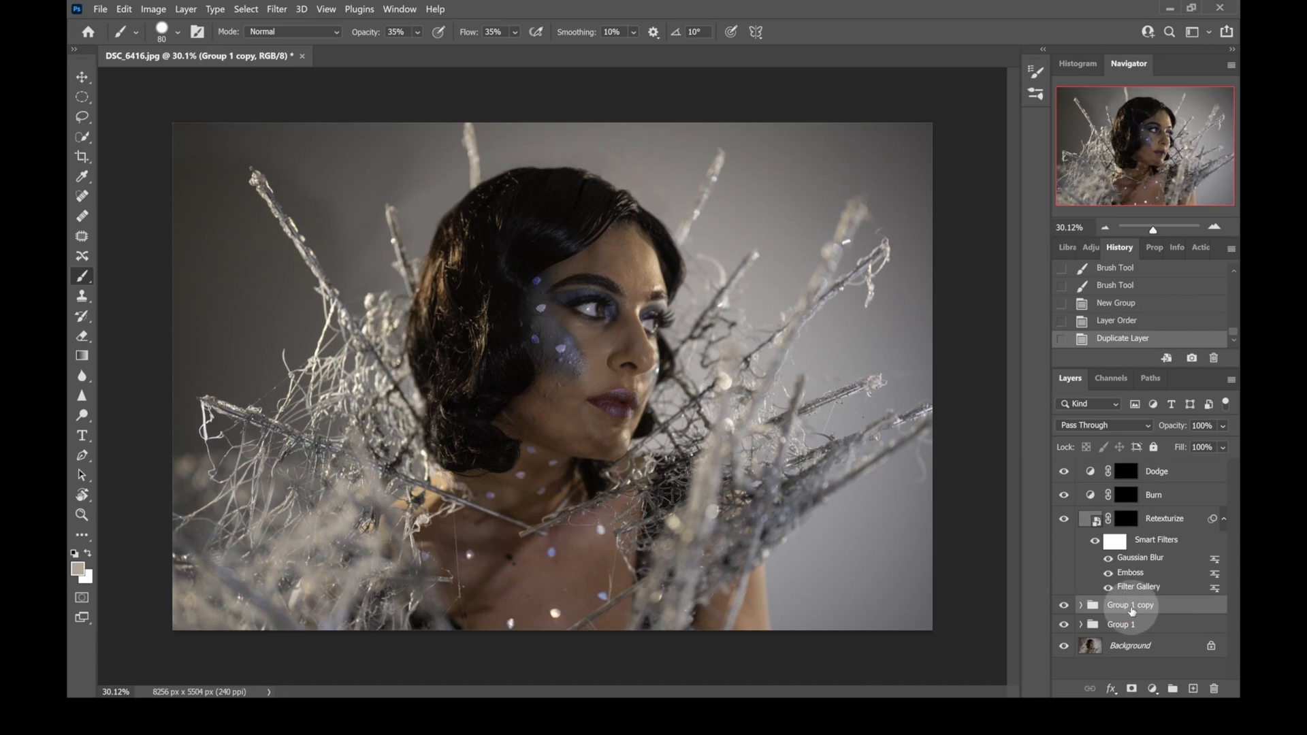
pyautogui.rightClick(1131, 609)
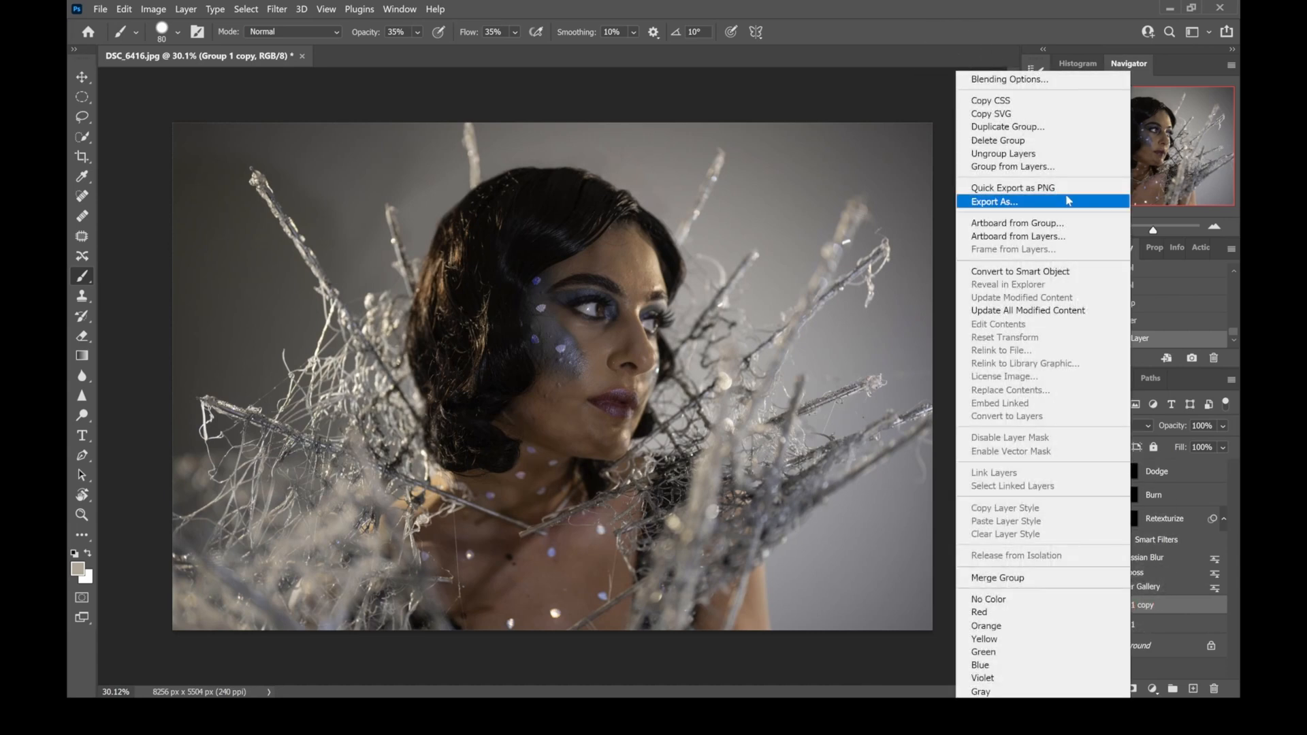
pyautogui.click(1024, 272)
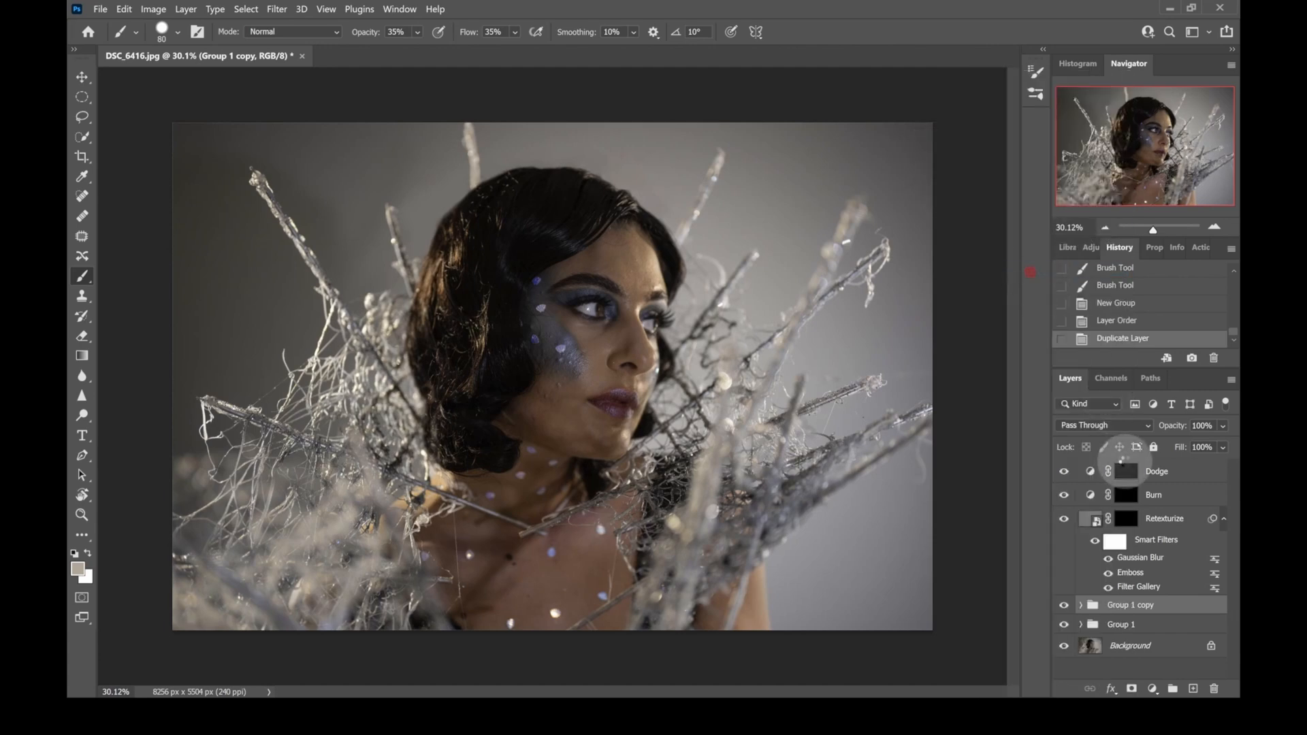
pyautogui.rightClick(1141, 609)
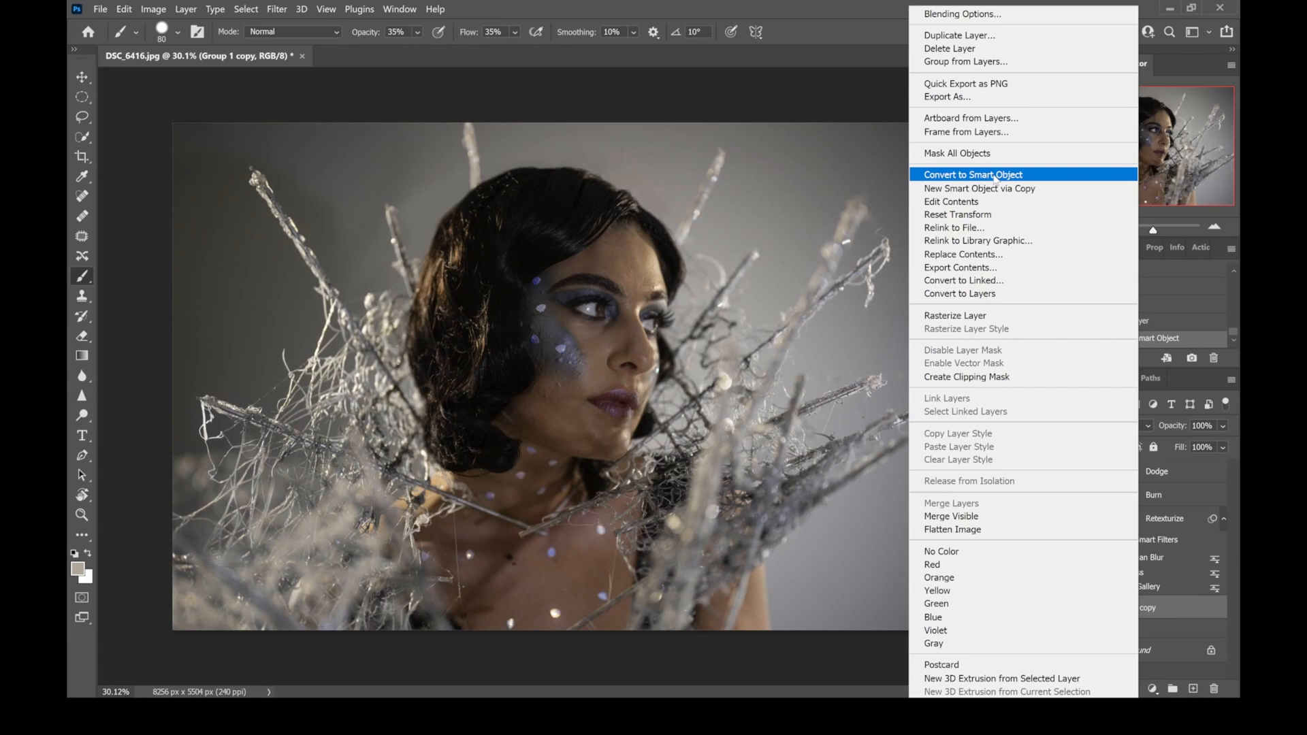
pyautogui.click(1178, 615)
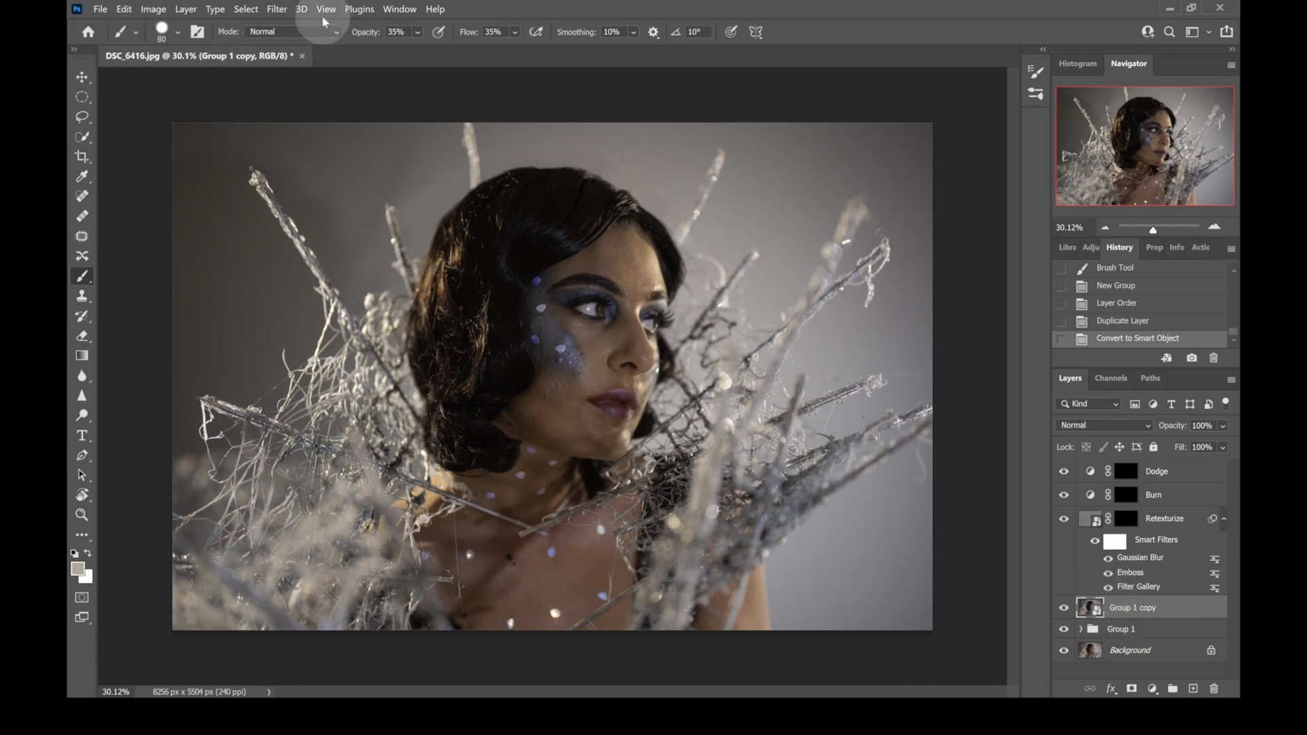
# Apply a Camera Raw filter to the Group 1 copy smart object with Exposure +0.35 and Shadows +8
pyautogui.click(279, 10)
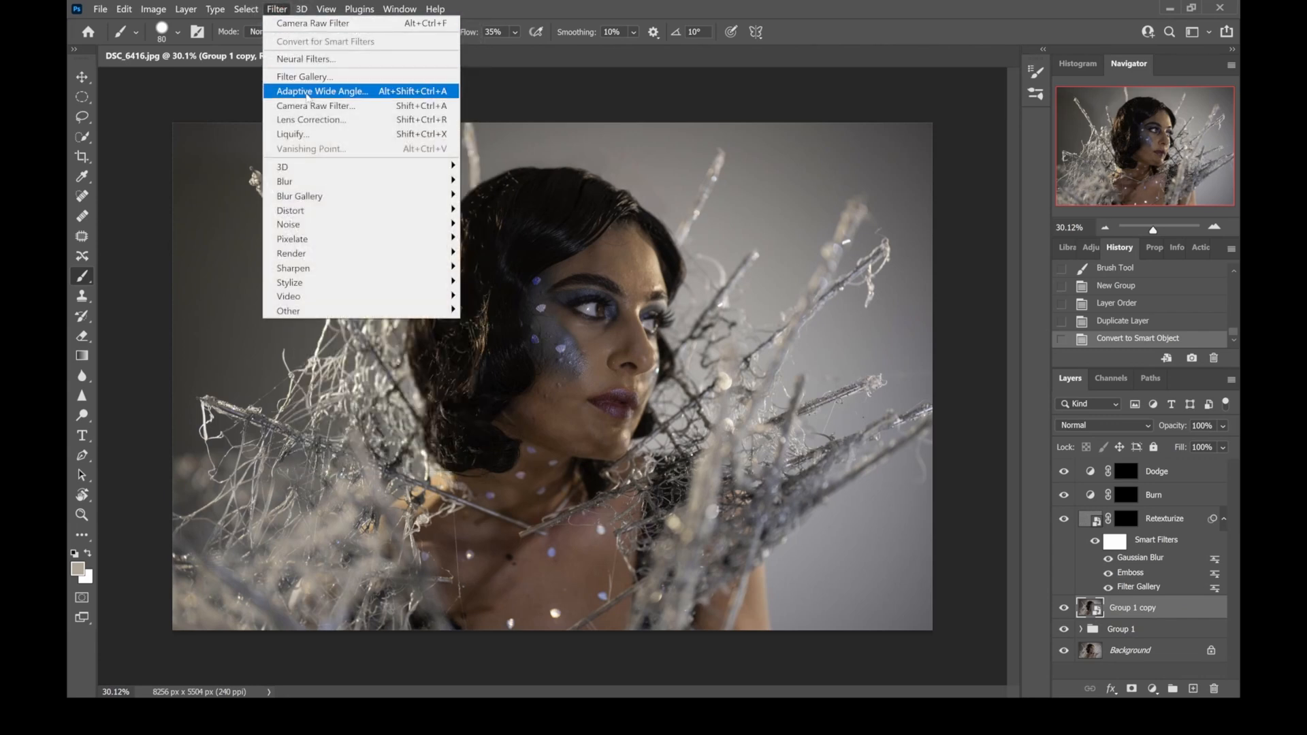
pyautogui.click(313, 106)
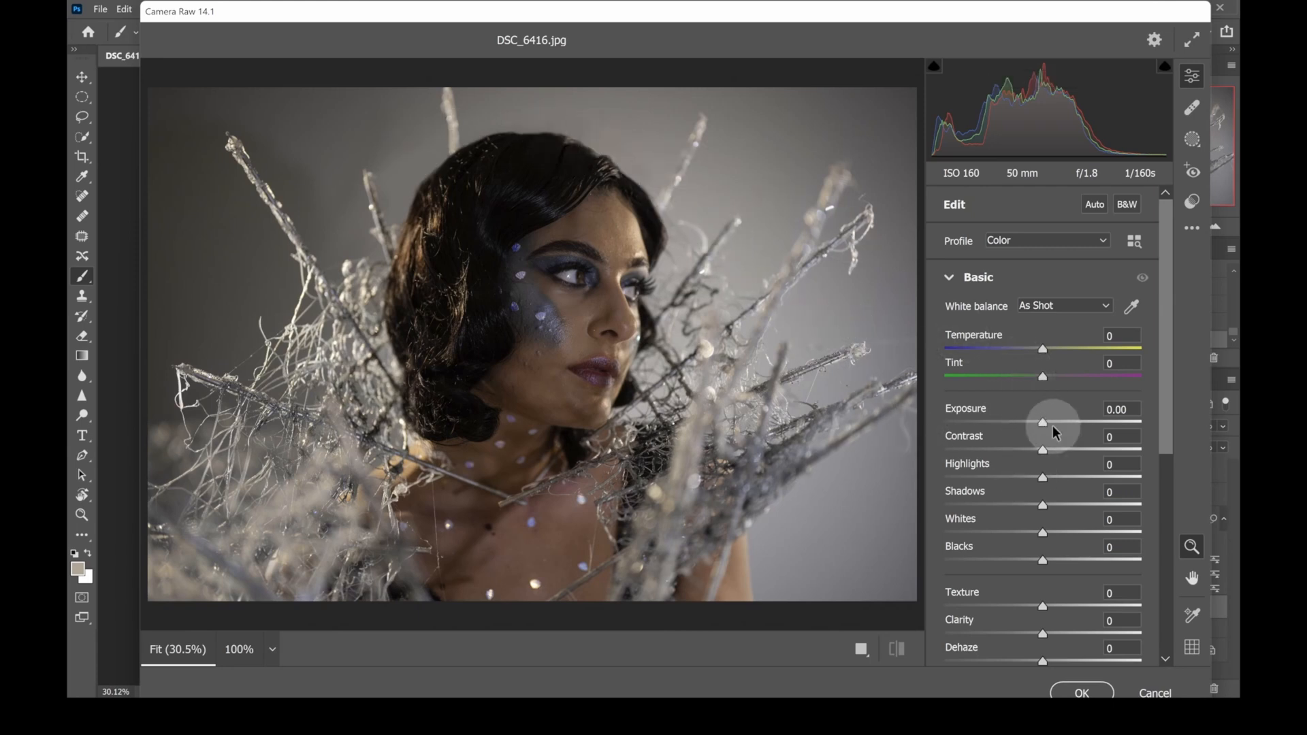
pyautogui.moveTo(1046, 429); pyautogui.dragTo(1047, 427)
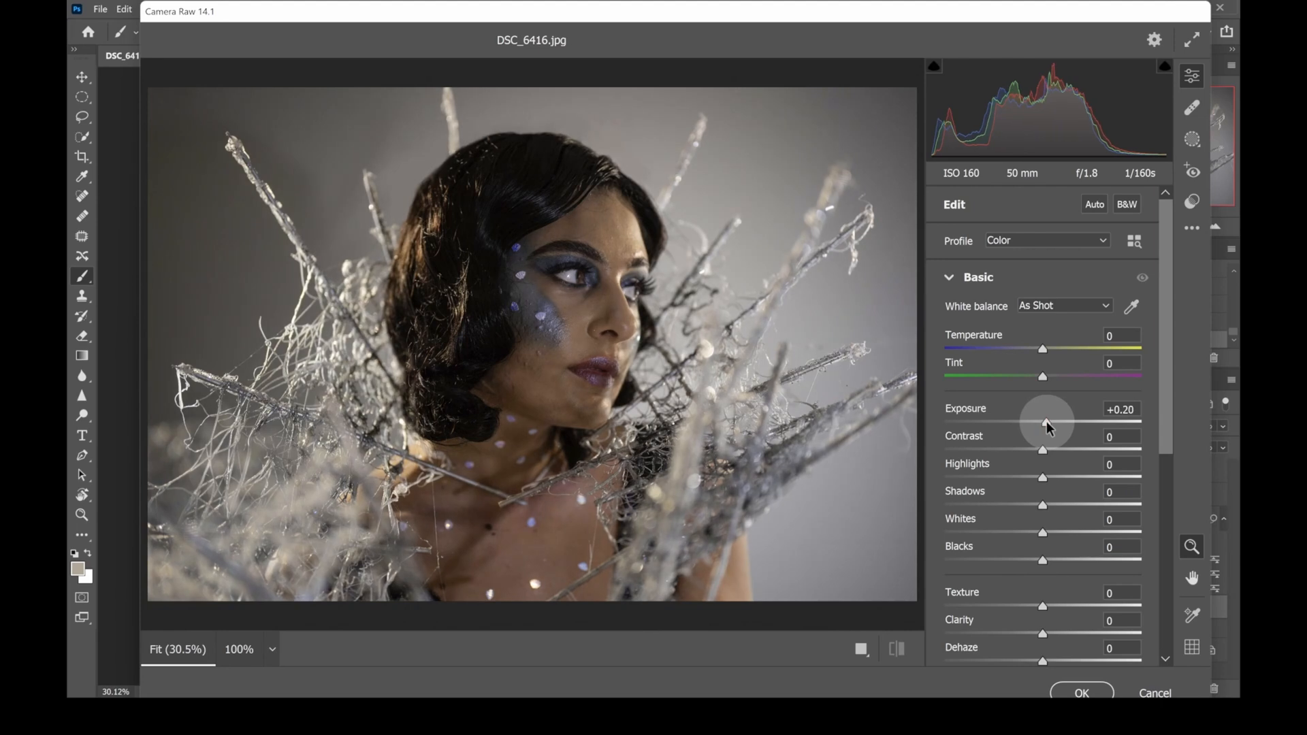
pyautogui.moveTo(1048, 428); pyautogui.dragTo(1051, 427)
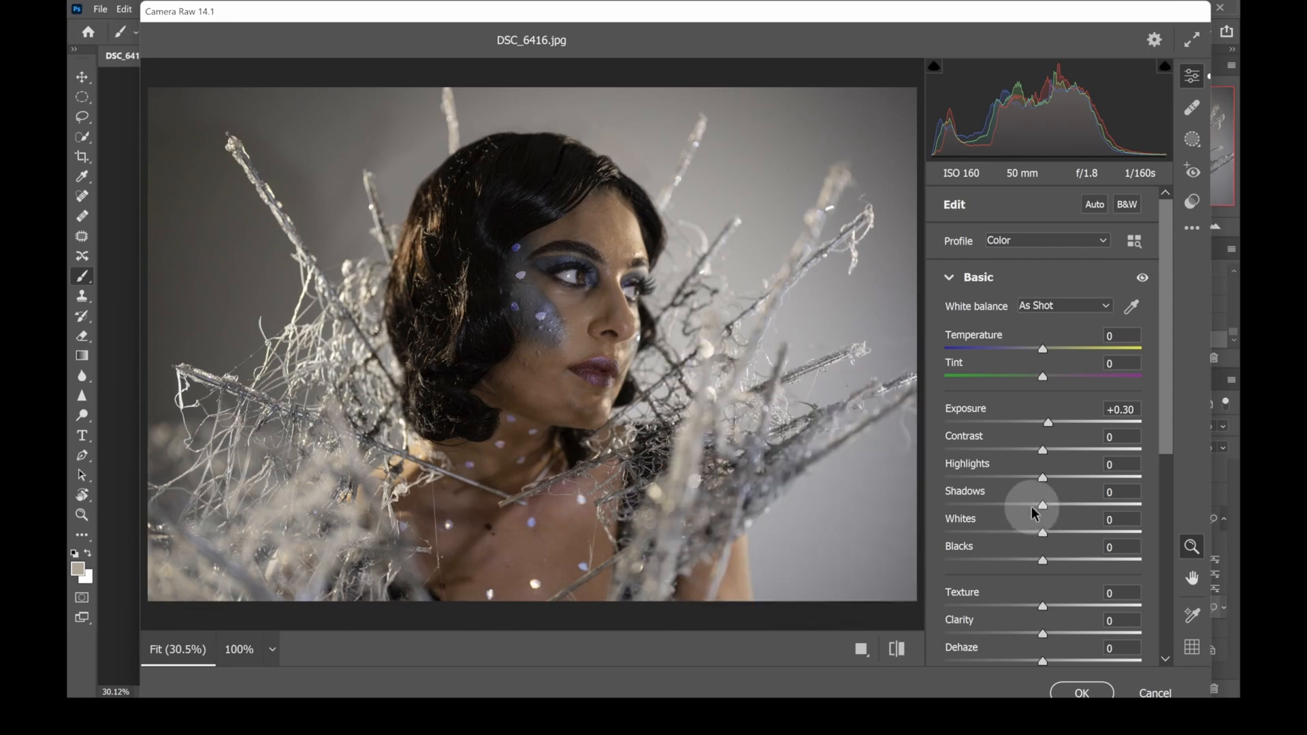
pyautogui.moveTo(1034, 509); pyautogui.dragTo(1054, 513)
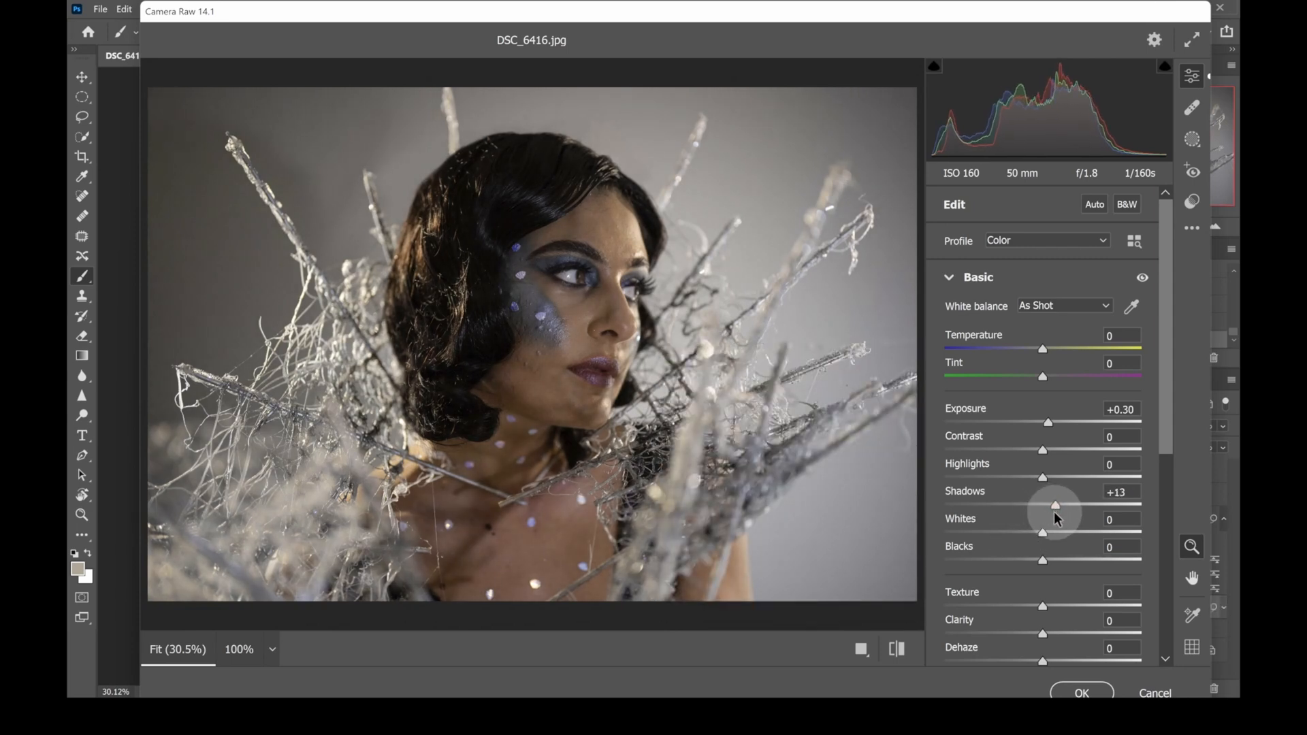
pyautogui.moveTo(1054, 512); pyautogui.dragTo(1049, 513)
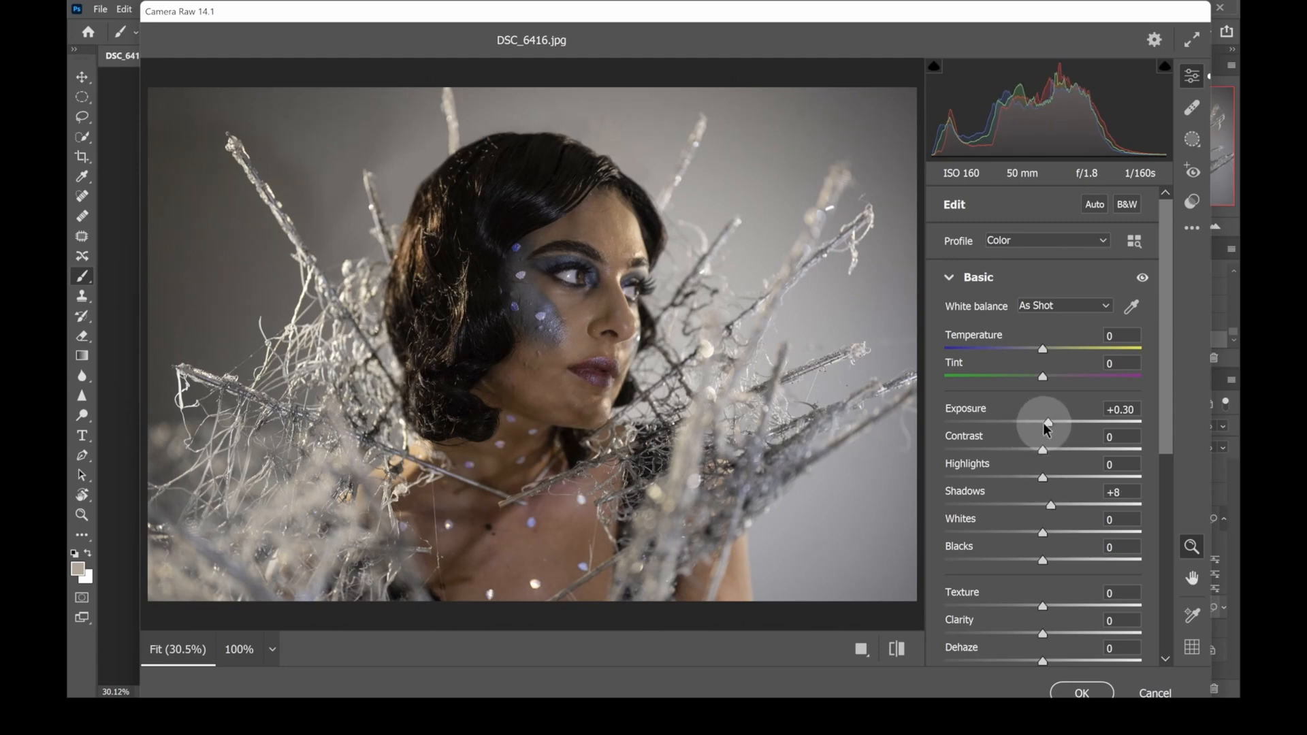
pyautogui.moveTo(1048, 427); pyautogui.dragTo(1051, 427)
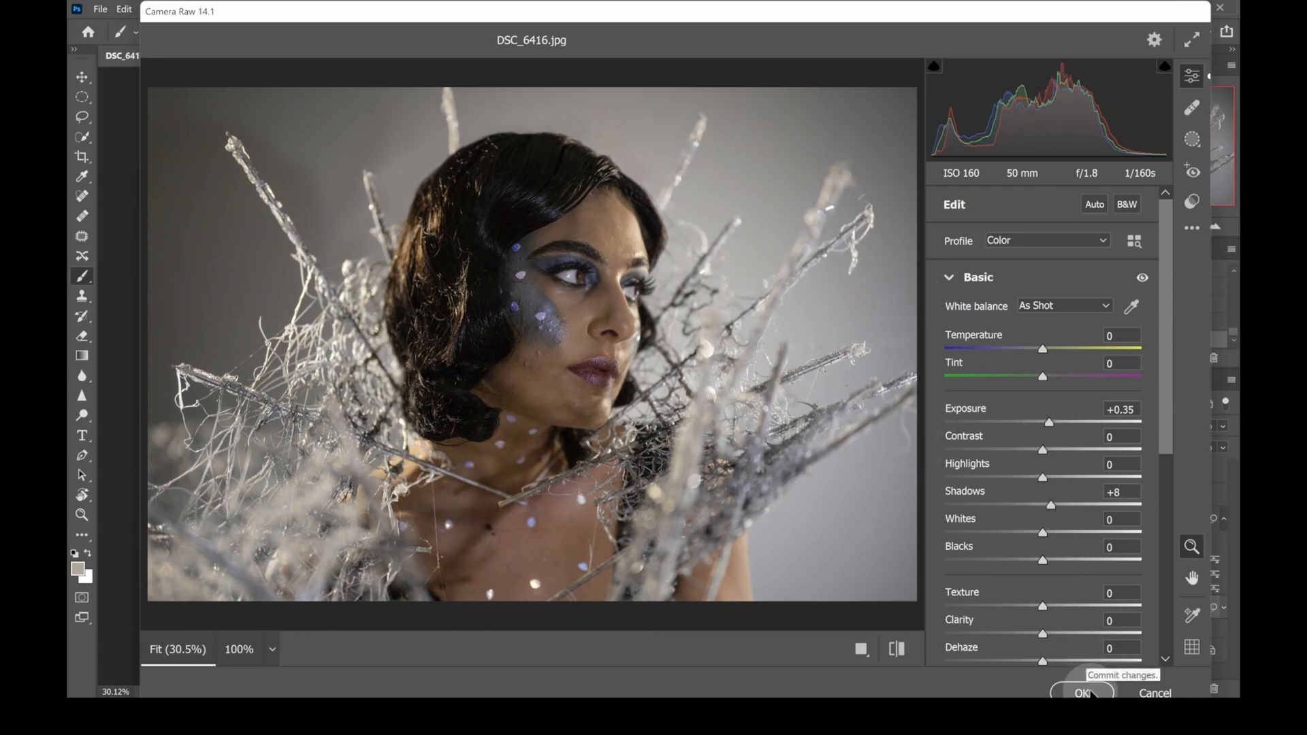
pyautogui.click(1091, 693)
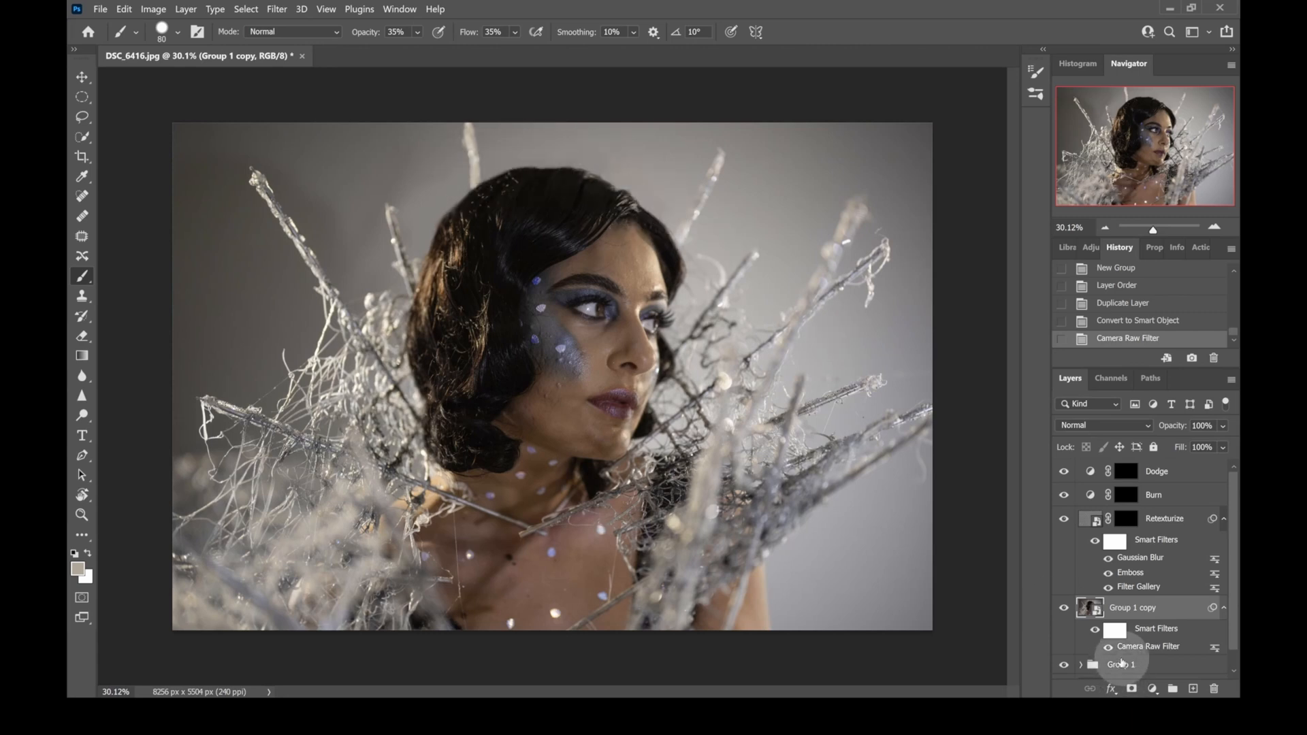
# Collapse the smart filter list of Group 1 copy and rasterize the layer
pyautogui.scroll(-1, 1114, 637)
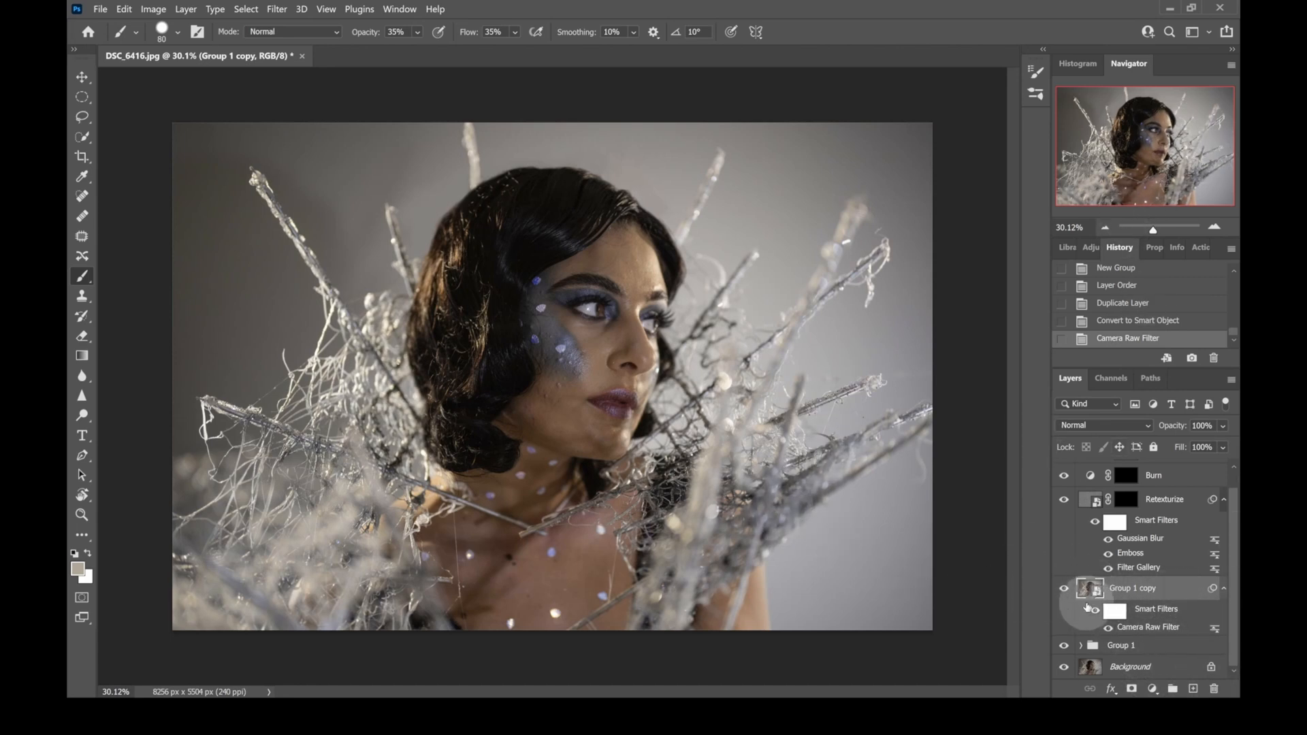
pyautogui.click(1223, 588)
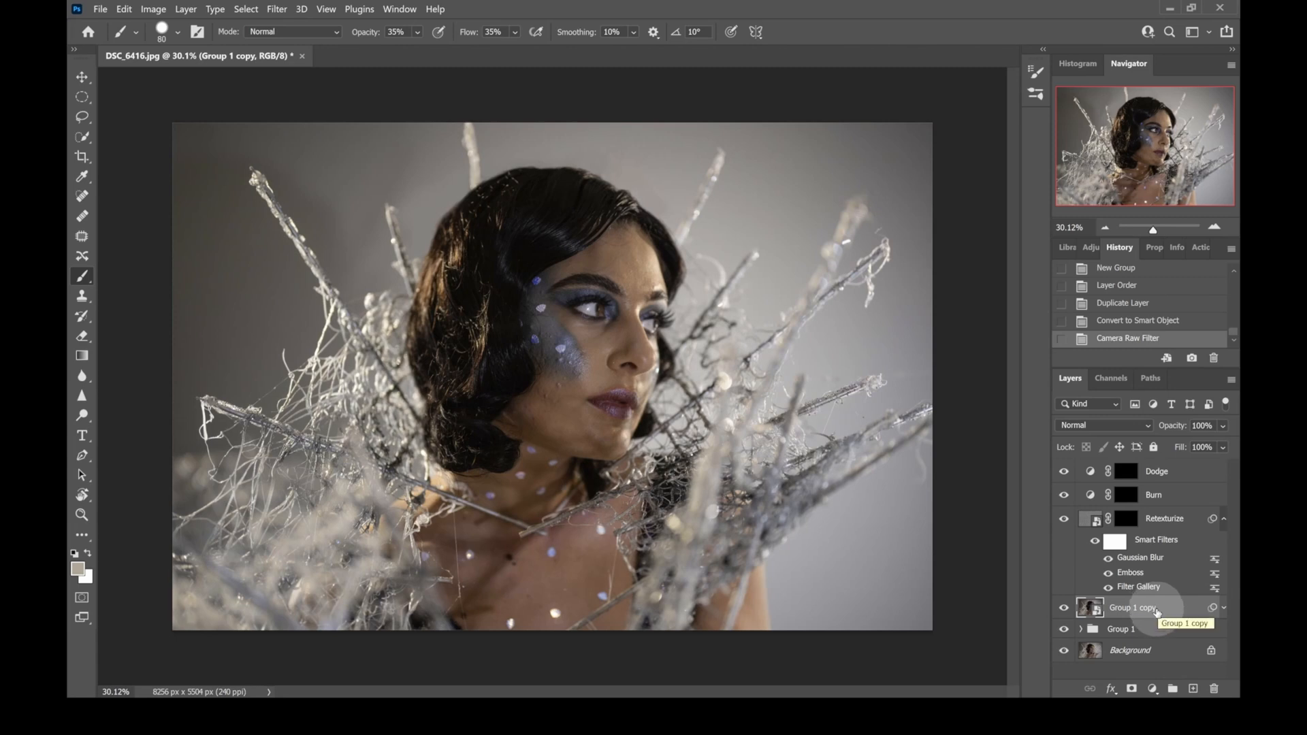
pyautogui.rightClick(1155, 612)
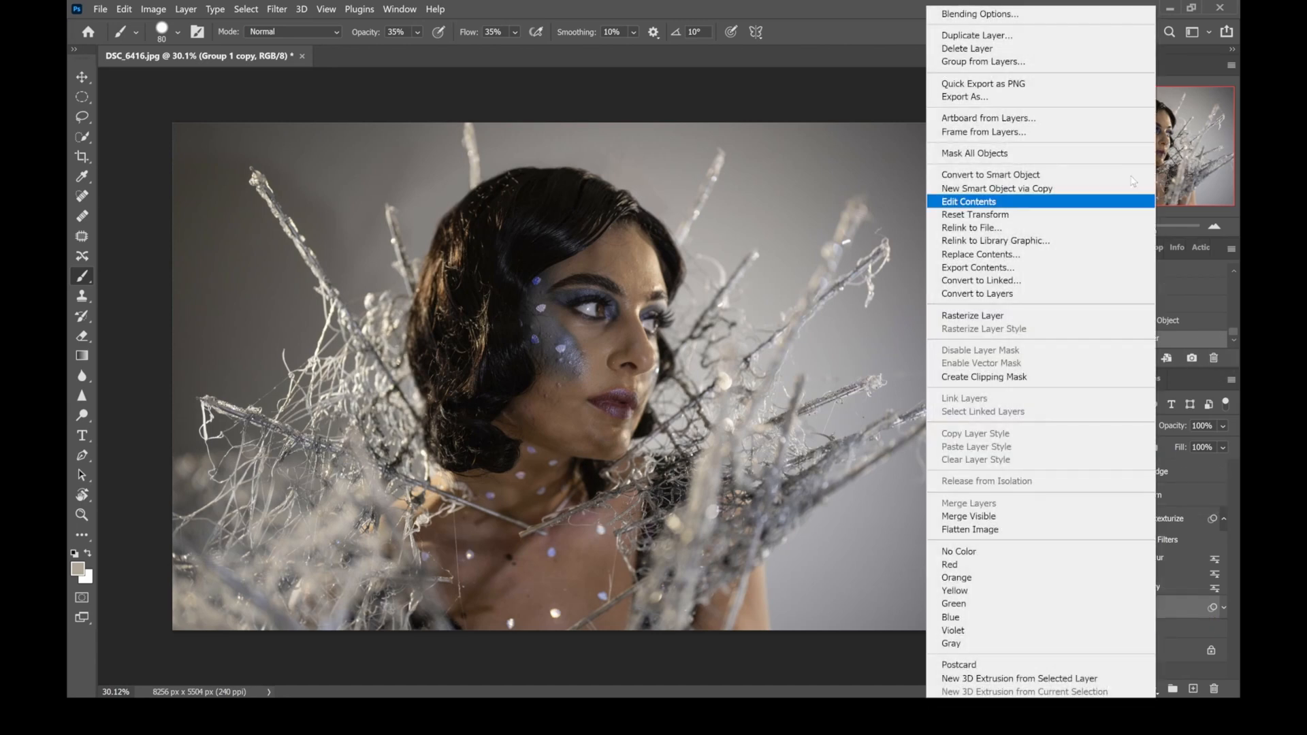
pyautogui.click(986, 317)
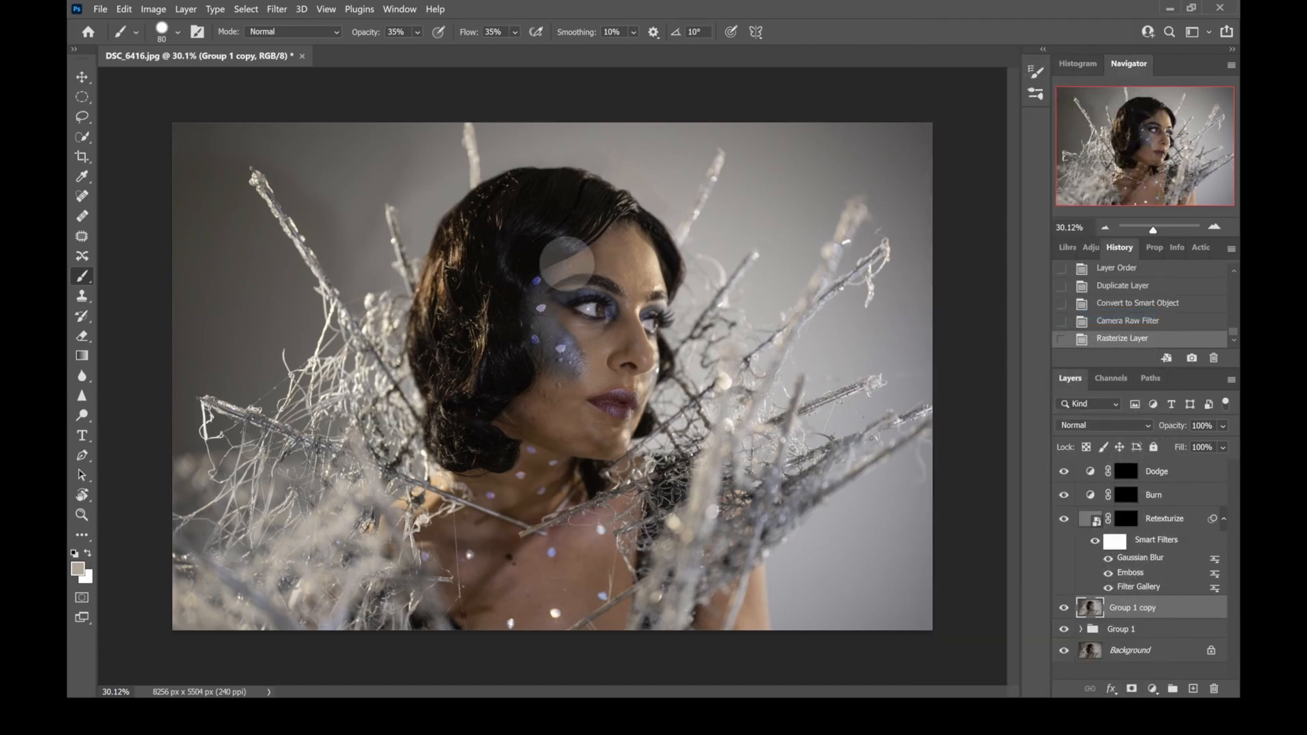
# Blend the uneven skin tones on the forehead above the far eyebrow using the Mixer Brush on Group 1 copy
pyautogui.moveTo(1152, 229)
pyautogui.mouseDown()
pyautogui.moveTo(1161, 240)
pyautogui.moveTo(1155, 230)
pyautogui.mouseUp()
pyautogui.moveTo(1141, 178); pyautogui.dragTo(1125, 195)
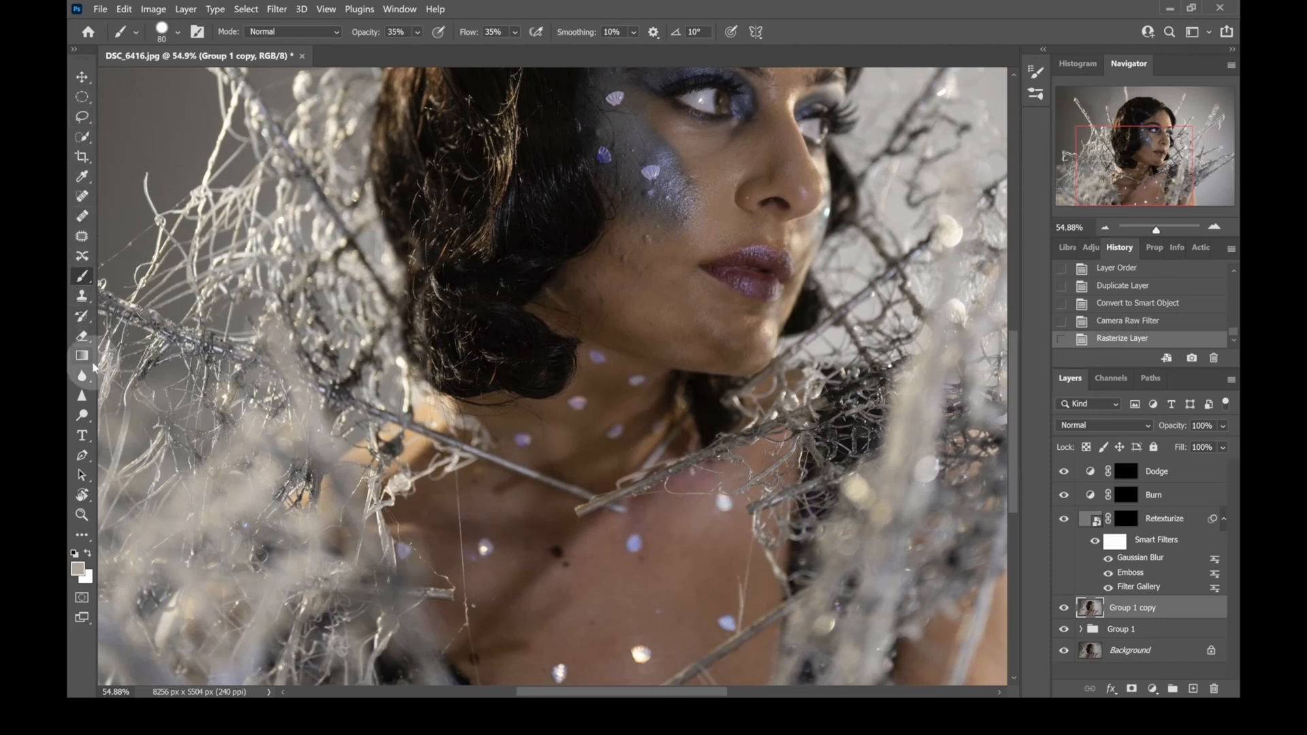
pyautogui.click(82, 535)
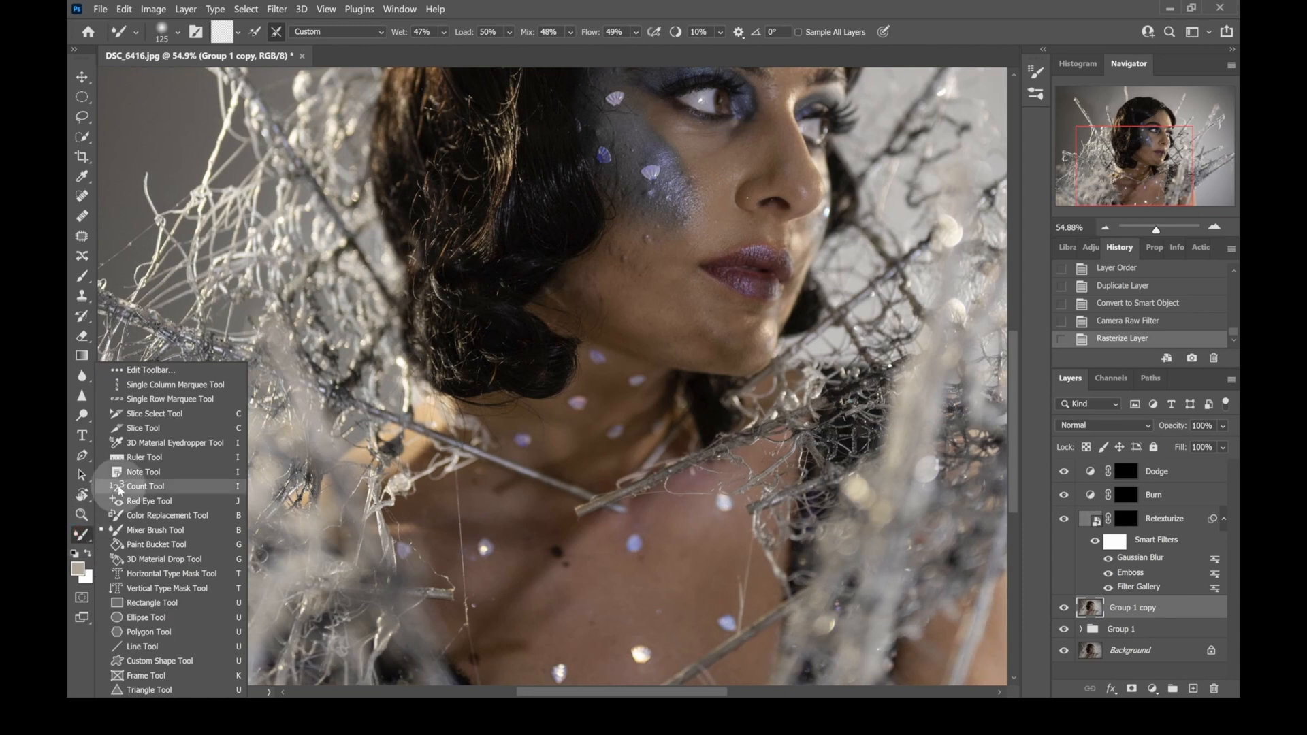
pyautogui.click(178, 532)
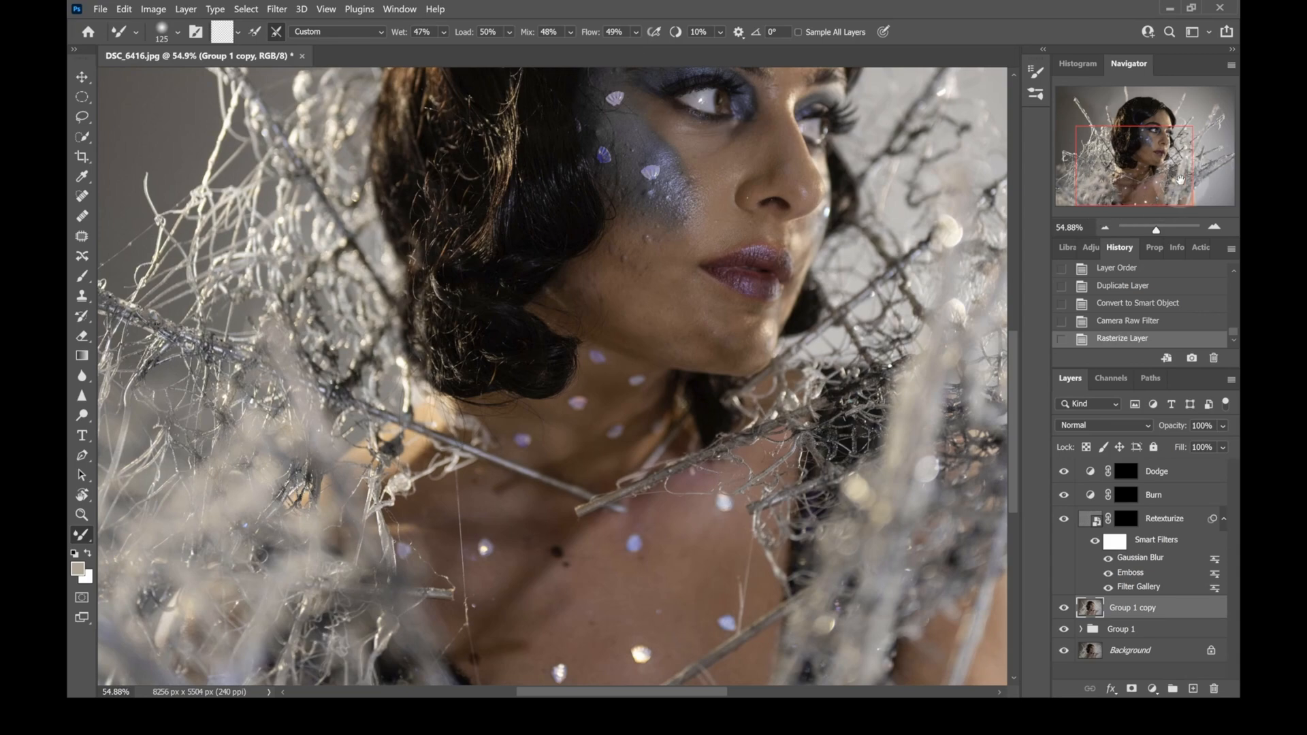
pyautogui.moveTo(1185, 180)
pyautogui.mouseDown()
pyautogui.moveTo(1183, 167)
pyautogui.moveTo(1178, 200)
pyautogui.mouseUp()
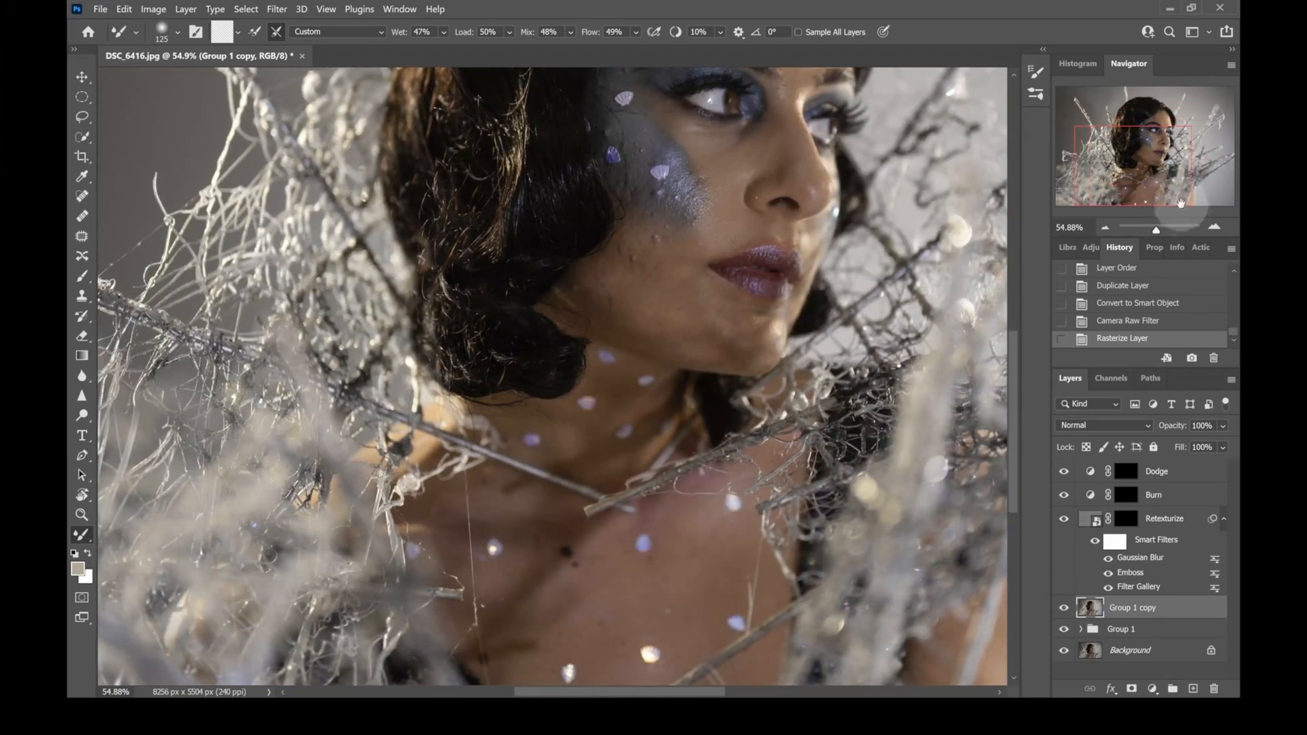
pyautogui.scroll(2, 1033, 197)
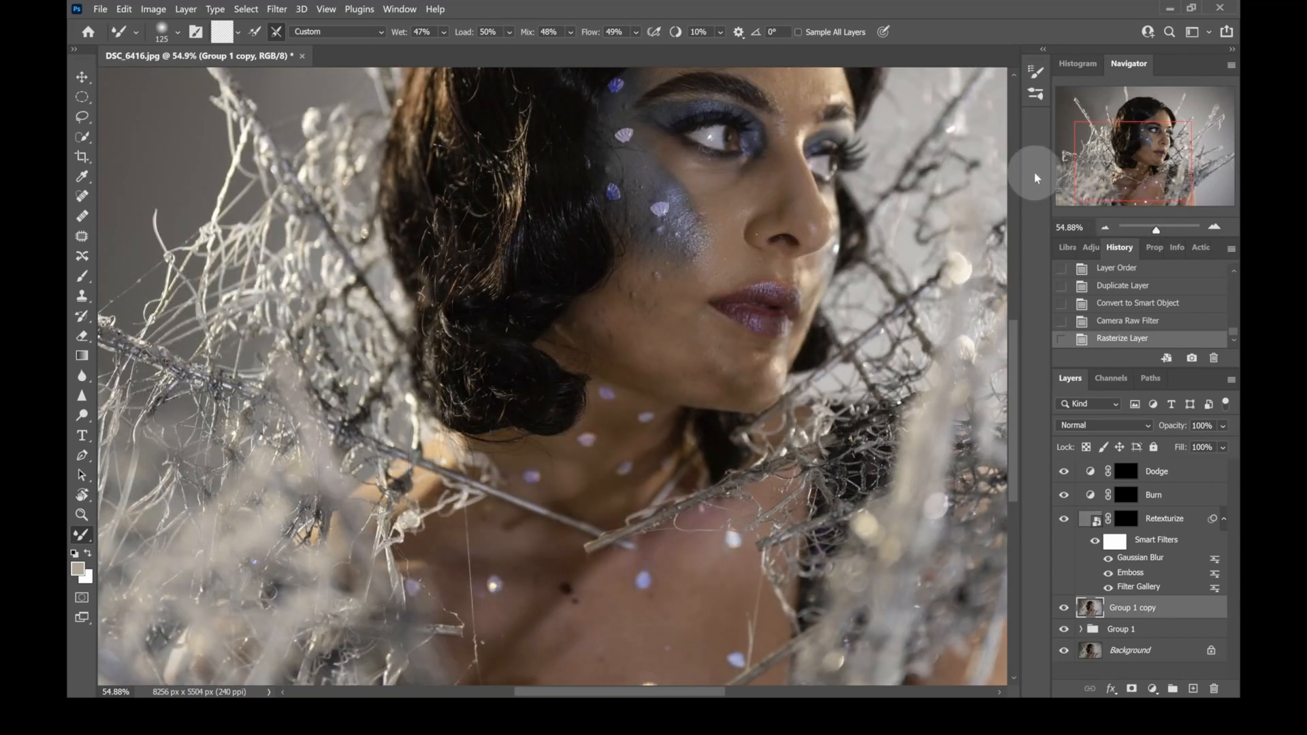
pyautogui.scroll(10, 885, 191)
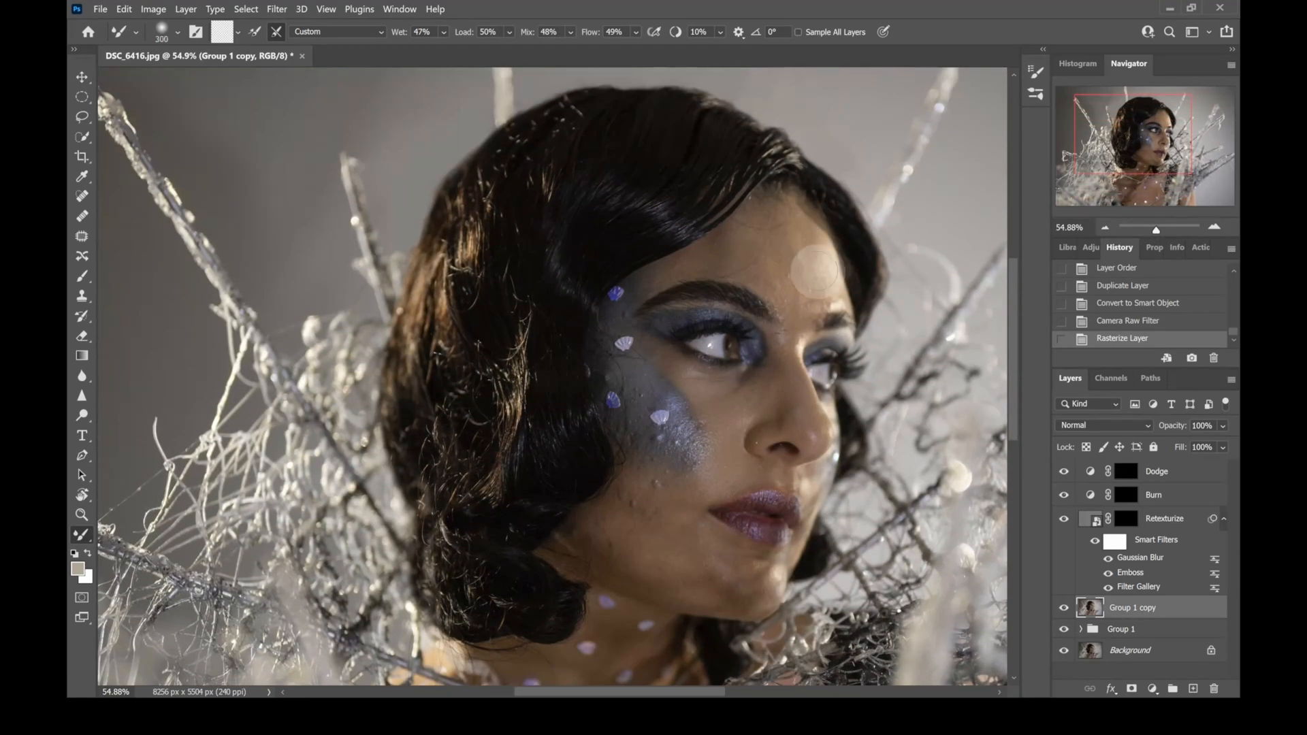
pyautogui.press('[')
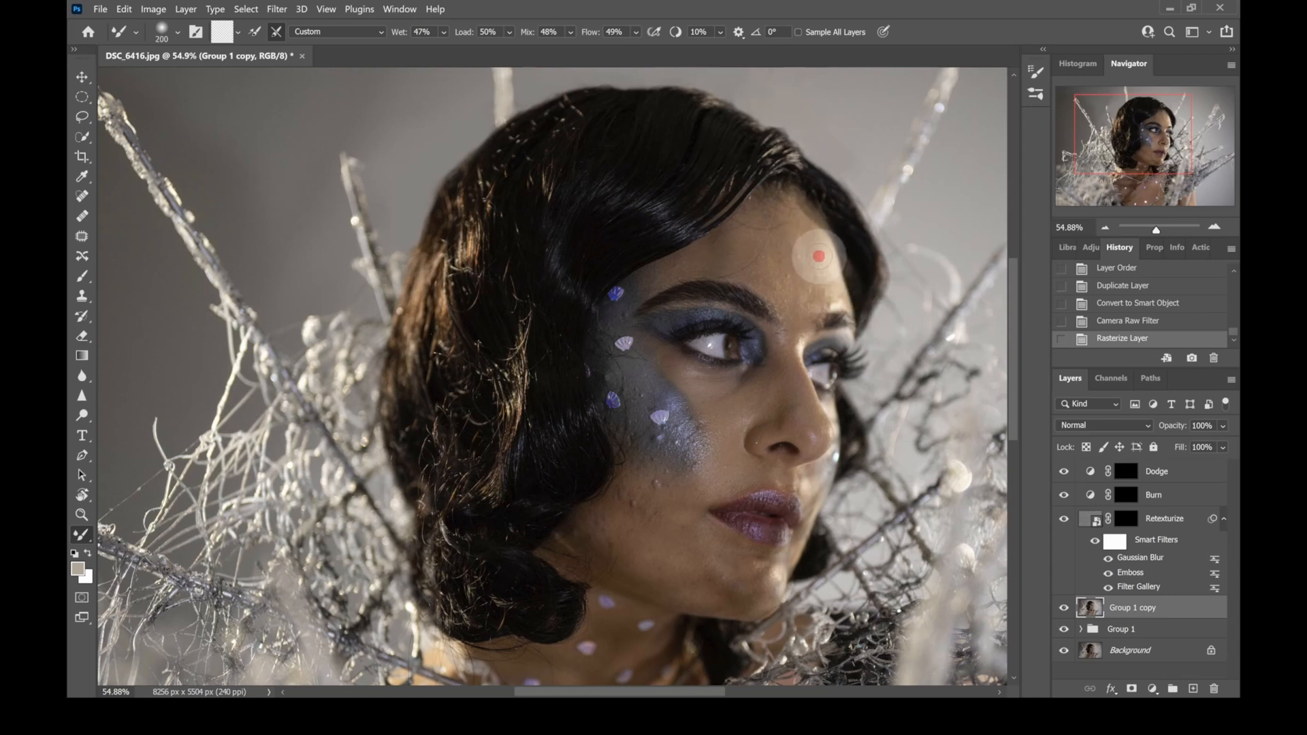
pyautogui.press(']')
pyautogui.moveTo(819, 262); pyautogui.dragTo(836, 282)
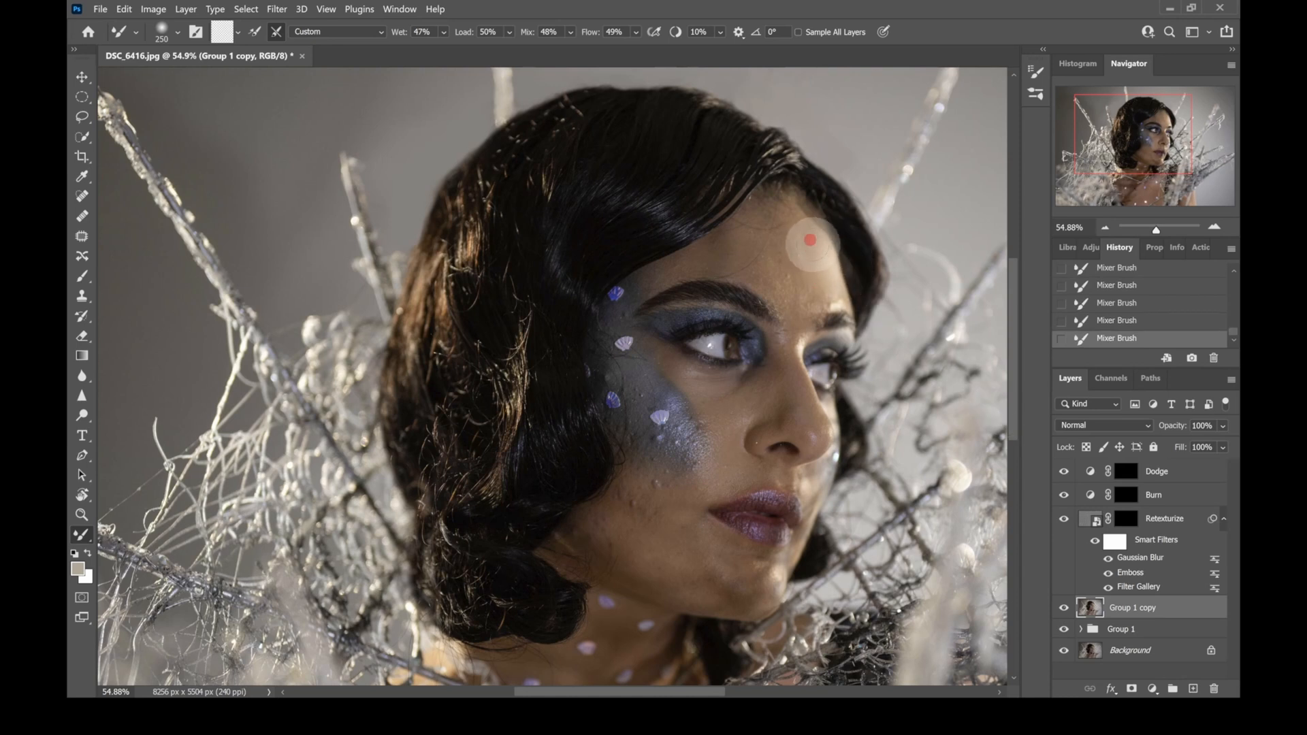
pyautogui.moveTo(816, 247); pyautogui.dragTo(826, 297)
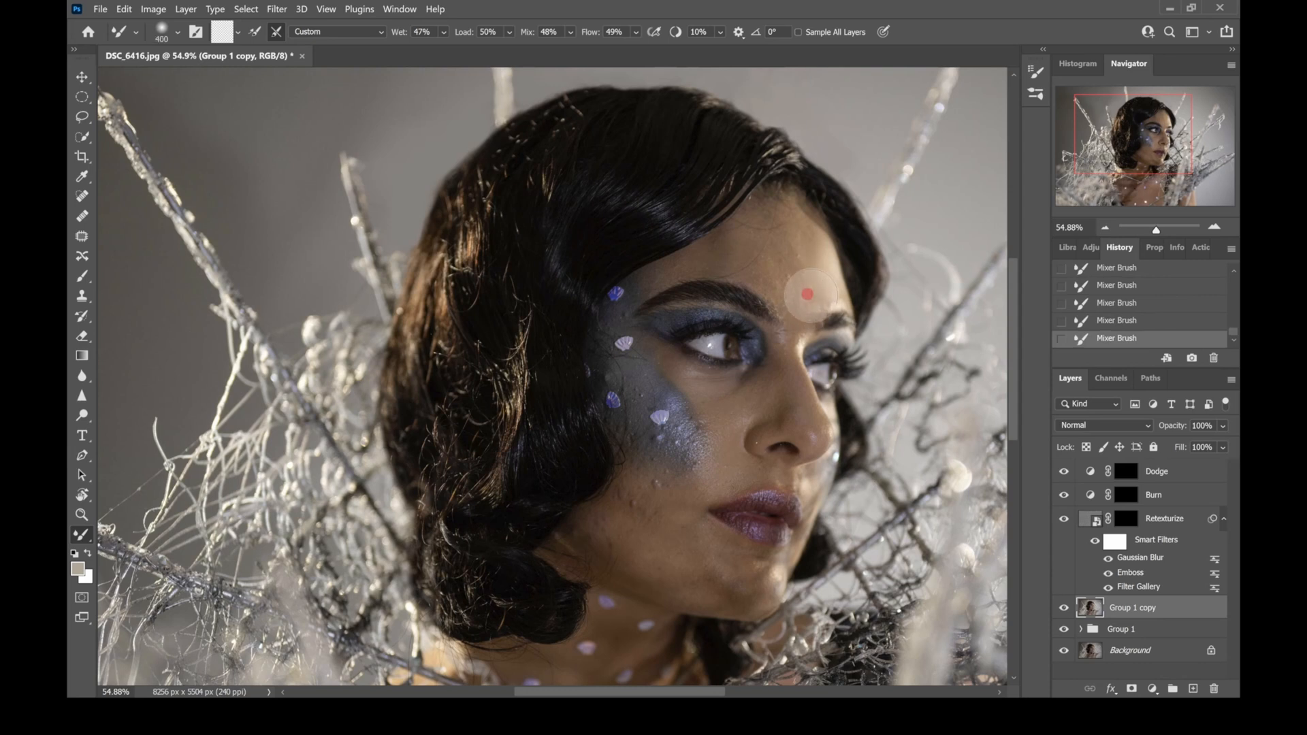
pyautogui.press(']')
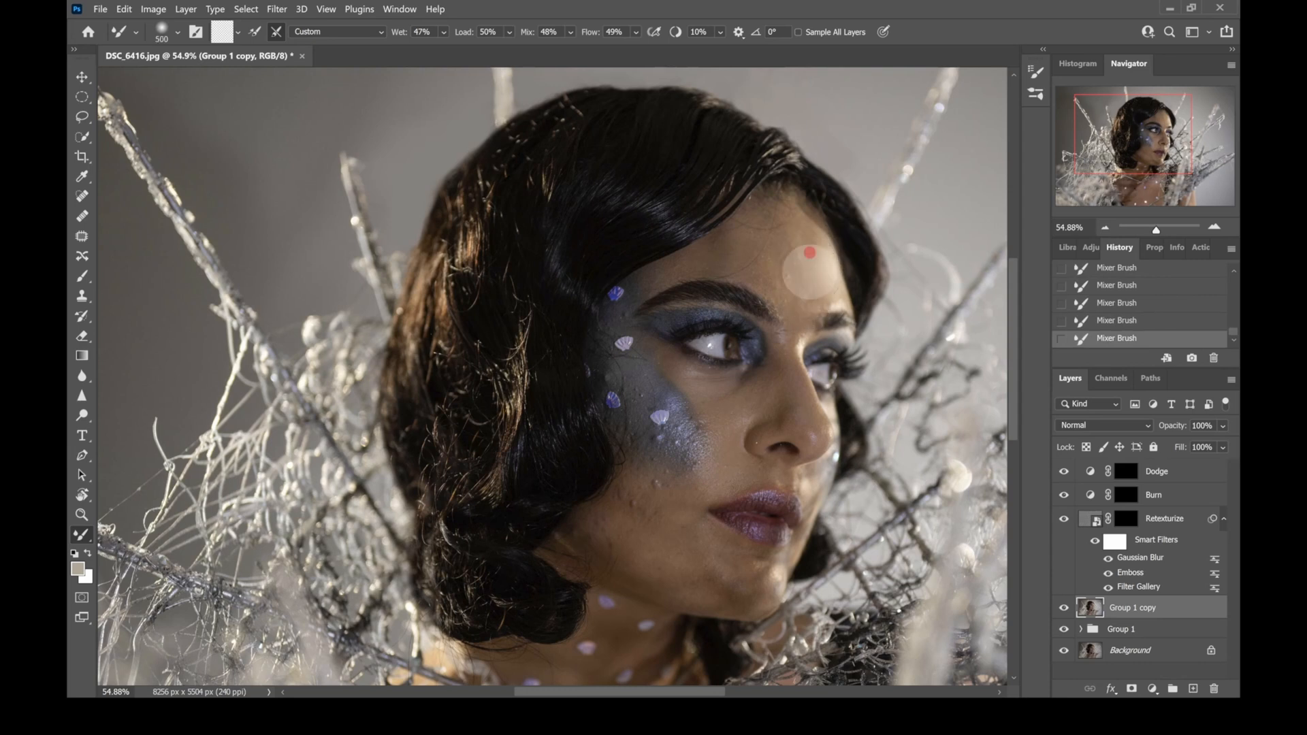
pyautogui.press(']')
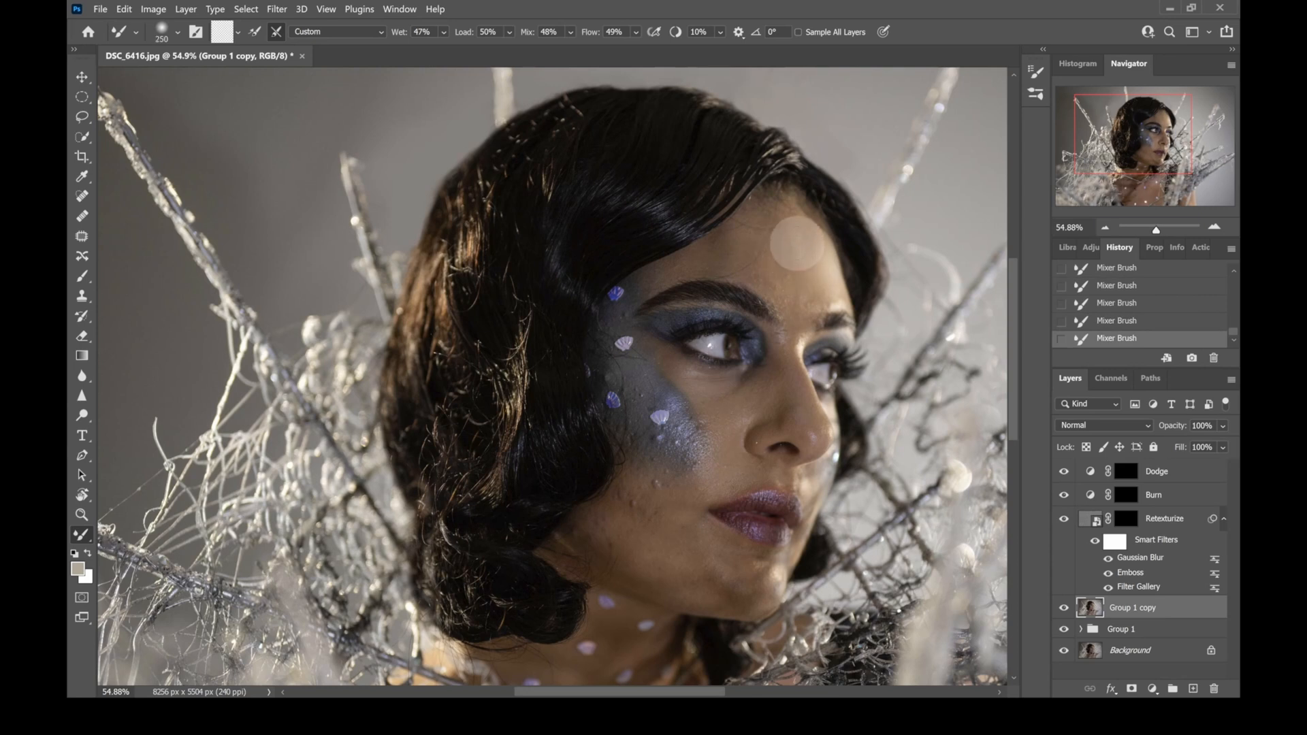
pyautogui.moveTo(806, 236); pyautogui.dragTo(793, 224)
pyautogui.moveTo(788, 225); pyautogui.dragTo(829, 277)
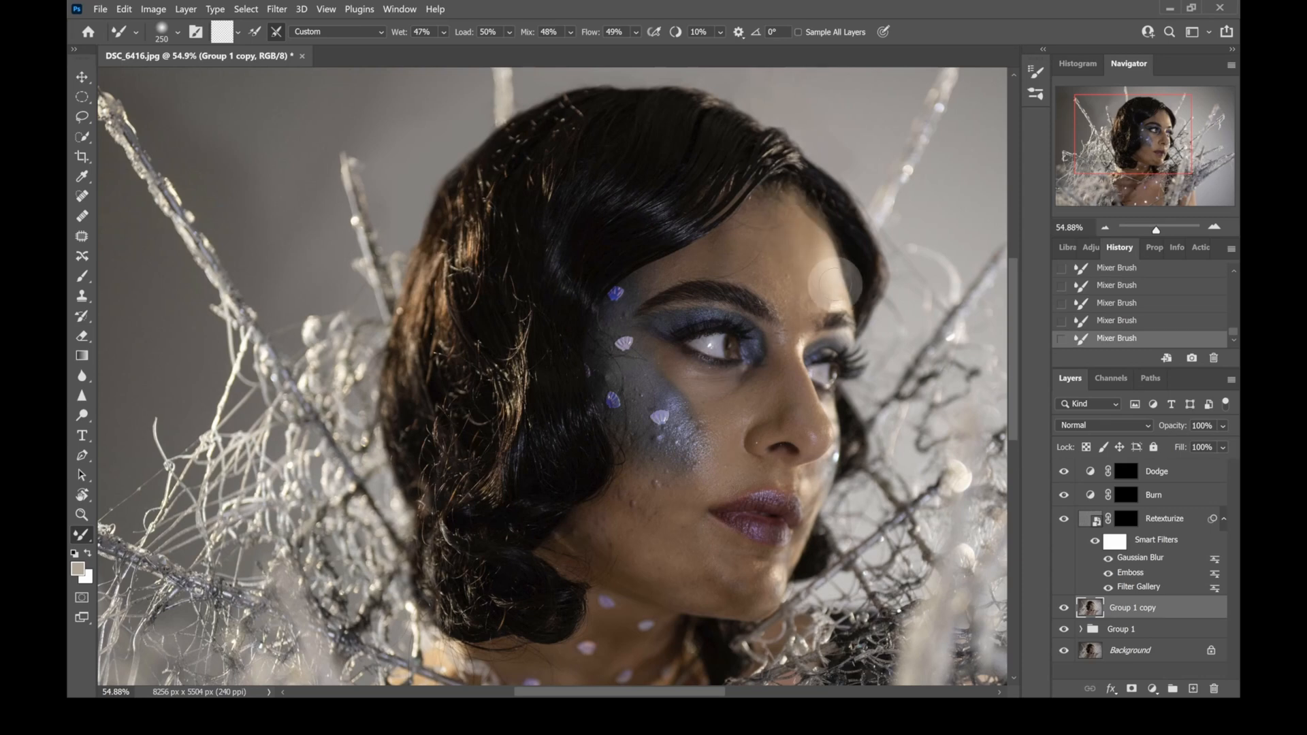
# Smooth the forehead skin between hairline and eyebrows in close-up with Mixer Brush strokes, varying the brush size between 200 and 400
pyautogui.moveTo(1157, 231); pyautogui.dragTo(1162, 232)
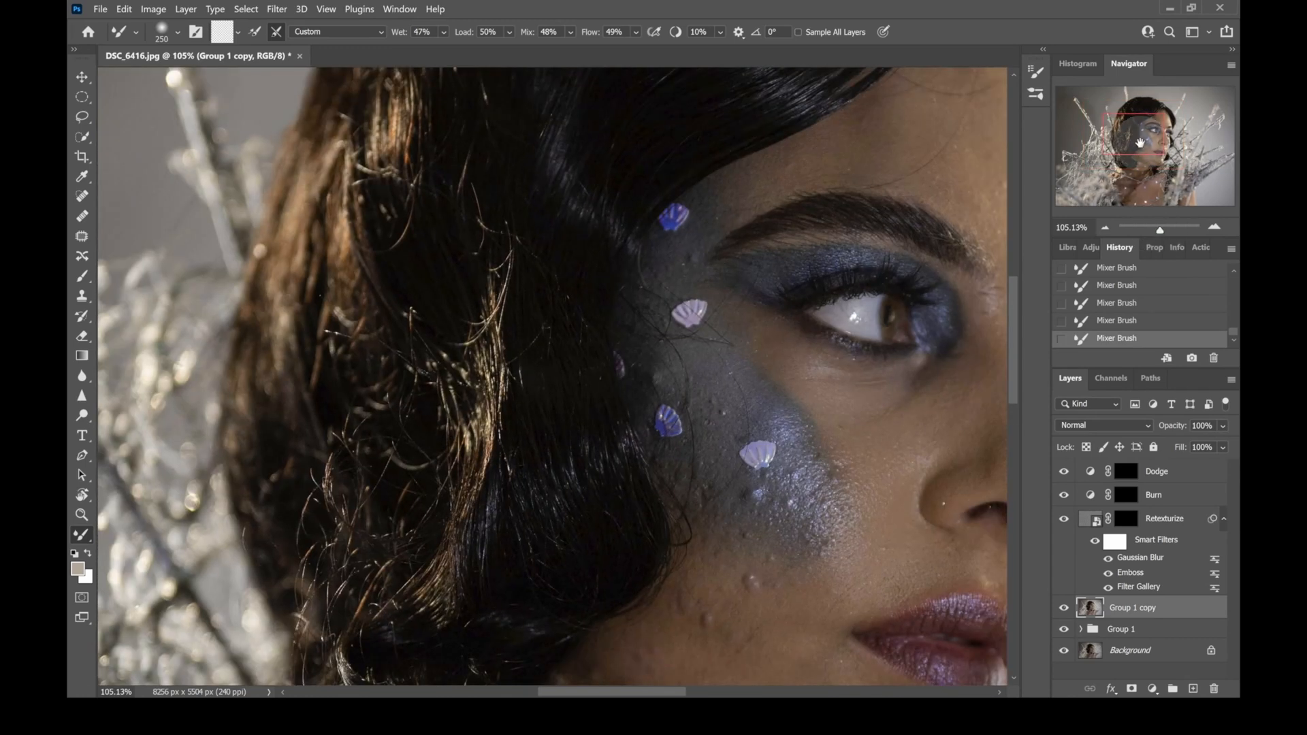
pyautogui.moveTo(1146, 141); pyautogui.dragTo(1176, 132)
pyautogui.press(']')
pyautogui.press(']')
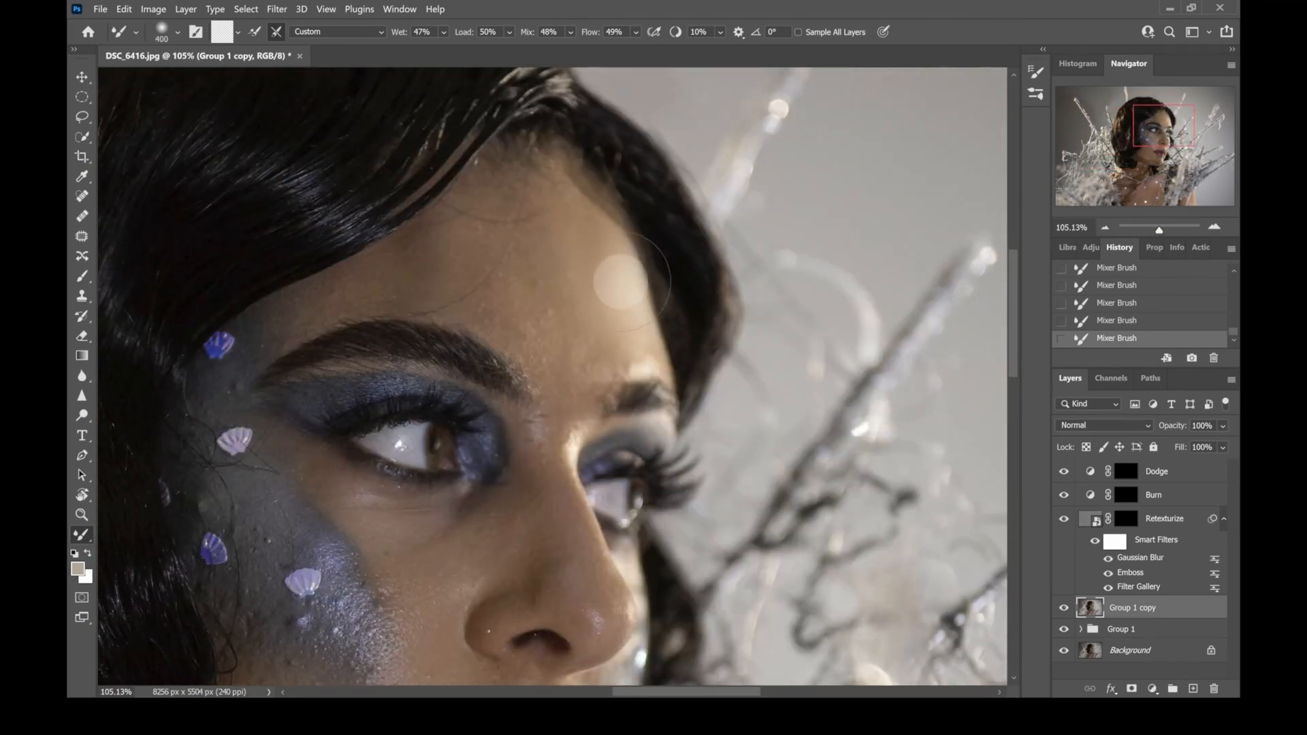
pyautogui.moveTo(622, 286)
pyautogui.mouseDown()
pyautogui.moveTo(628, 297)
pyautogui.moveTo(620, 261)
pyautogui.moveTo(644, 333)
pyautogui.mouseUp()
pyautogui.press(']')
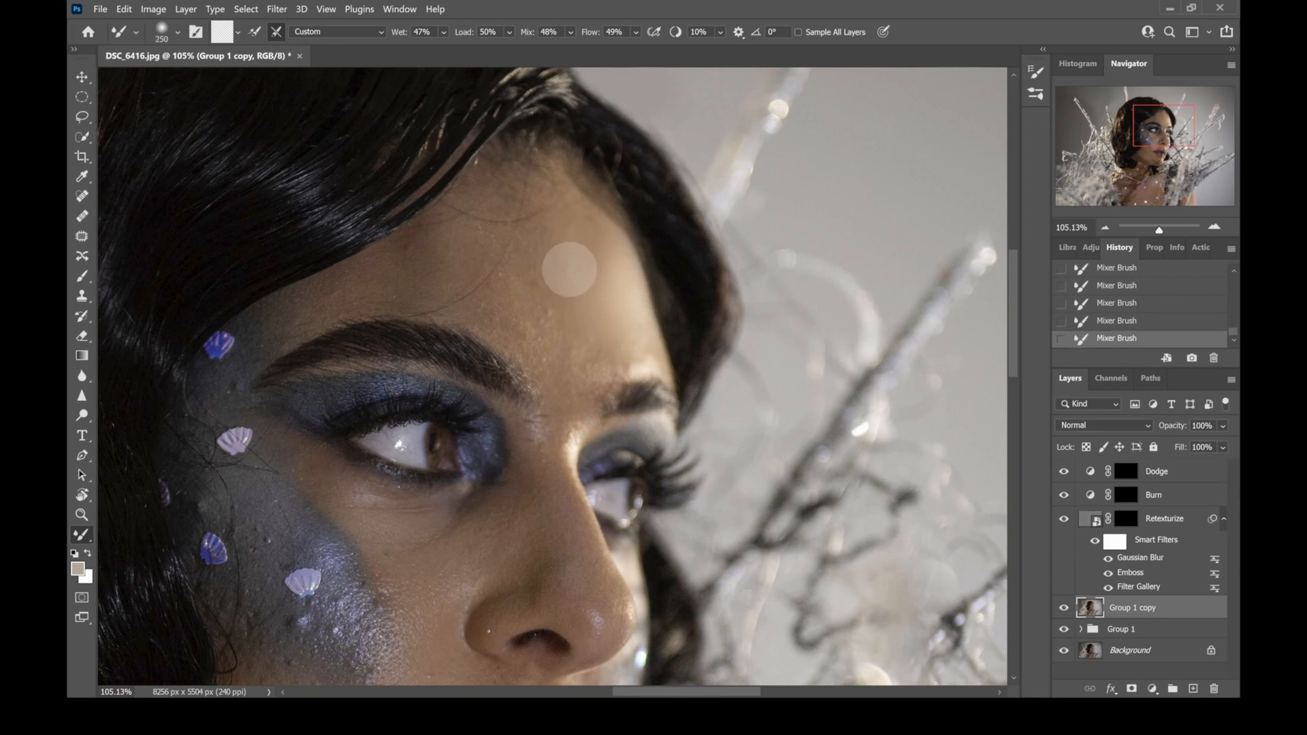
pyautogui.press(']')
pyautogui.moveTo(563, 295)
pyautogui.mouseDown()
pyautogui.moveTo(573, 346)
pyautogui.moveTo(572, 294)
pyautogui.moveTo(586, 338)
pyautogui.mouseUp()
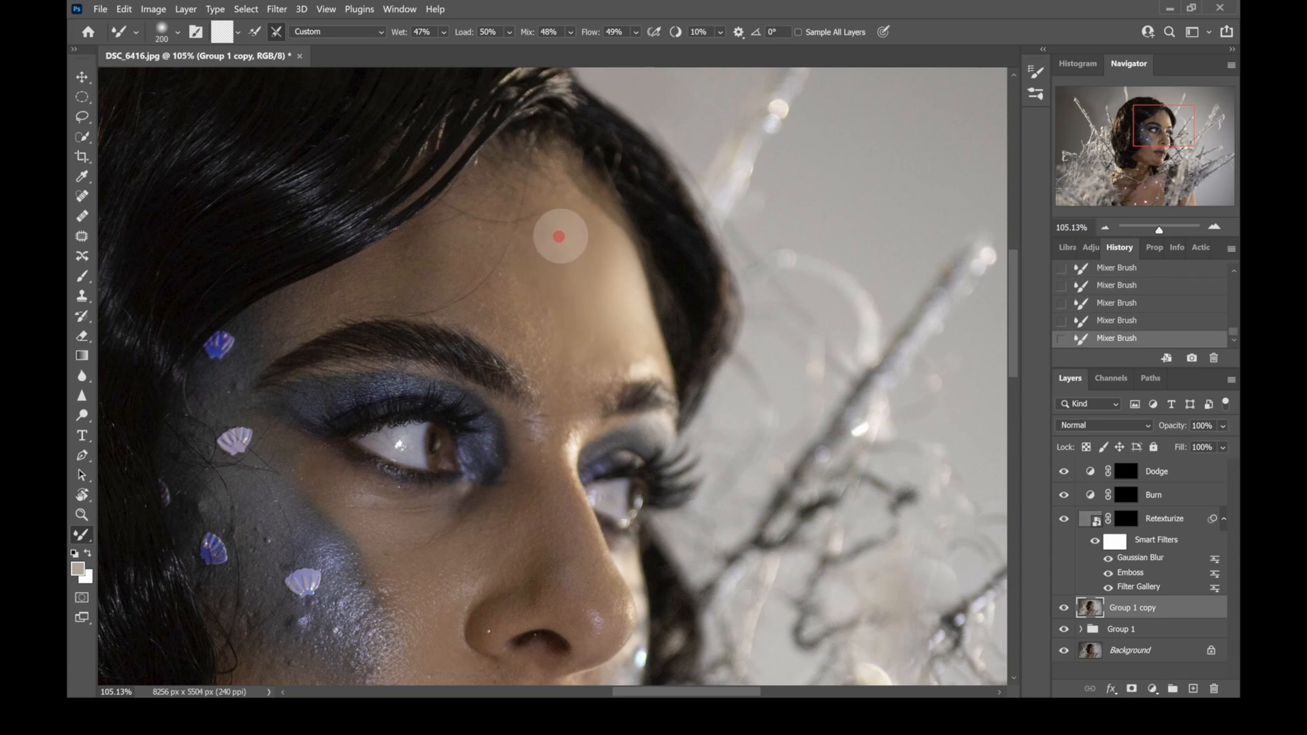
pyautogui.moveTo(558, 236); pyautogui.dragTo(563, 326)
# Refine the highlight along the forehead's far edge and above the far eyebrow with a Mixer Brush of size 150
pyautogui.press('[')
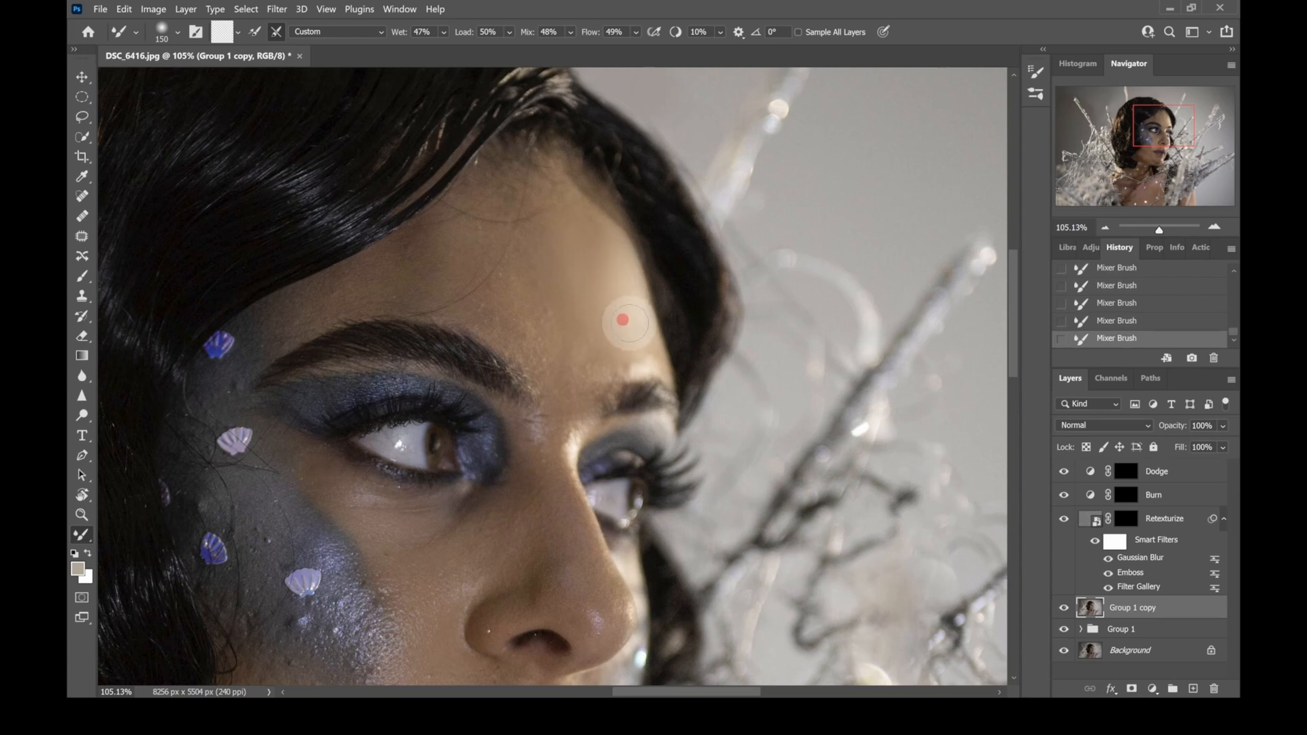
pyautogui.moveTo(622, 353); pyautogui.dragTo(598, 270)
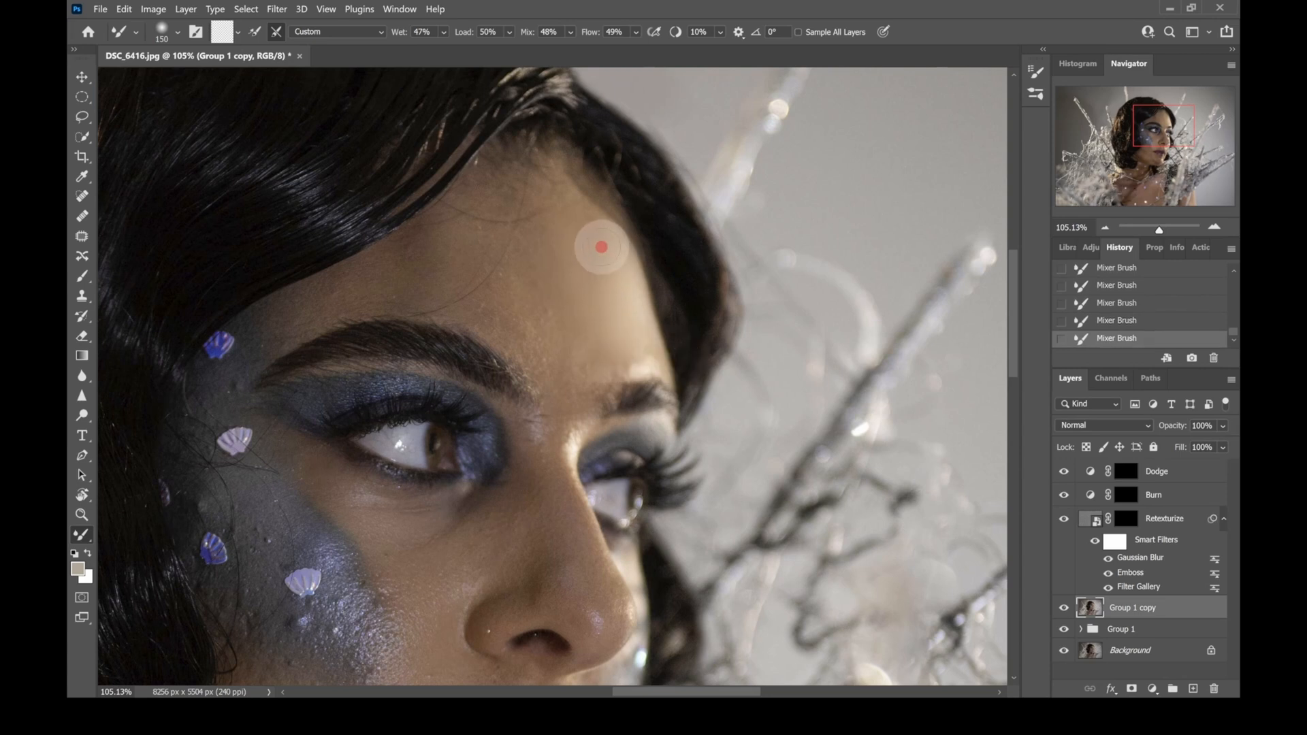
pyautogui.moveTo(592, 224); pyautogui.dragTo(643, 278)
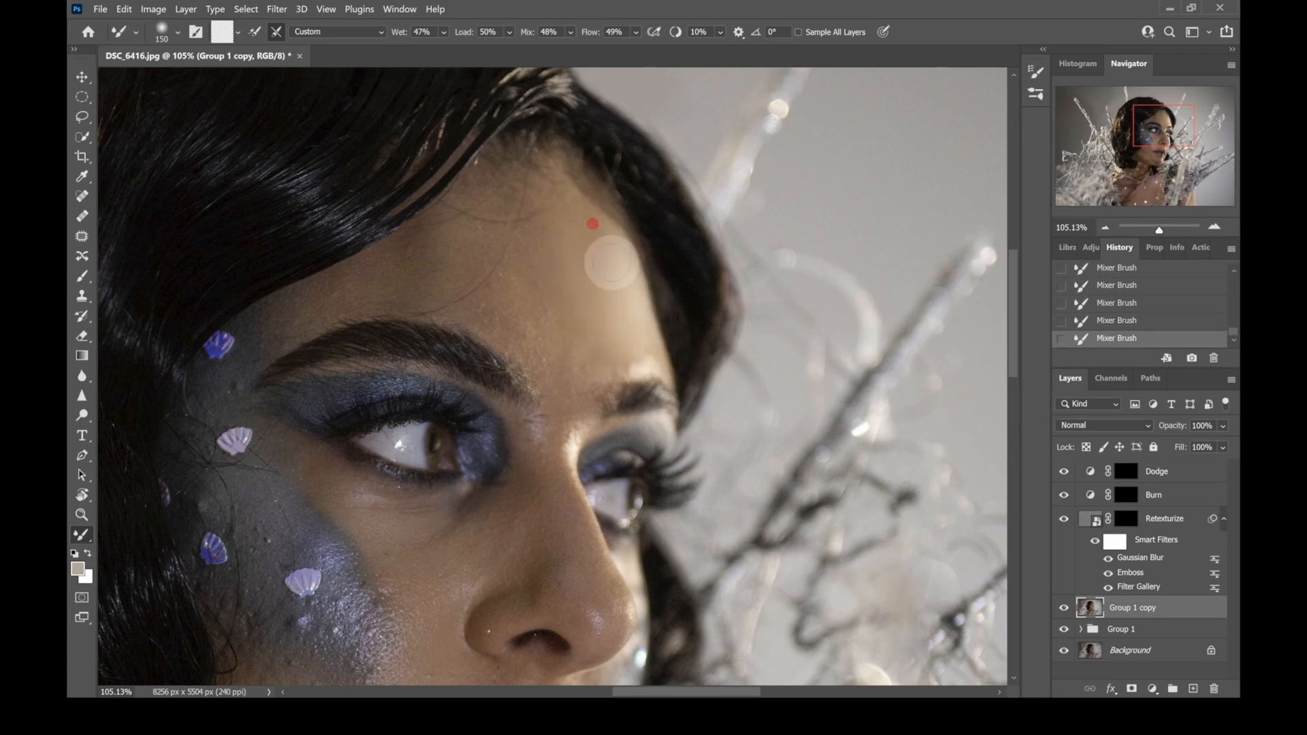
pyautogui.moveTo(625, 325)
pyautogui.mouseDown()
pyautogui.moveTo(588, 357)
pyautogui.moveTo(619, 328)
pyautogui.moveTo(617, 373)
pyautogui.mouseUp()
# Try blending the cheek between the blue glitter makeup and the lips using the Mixer Brush at sizes 200 and 250
pyautogui.scroll(-1, 607, 277)
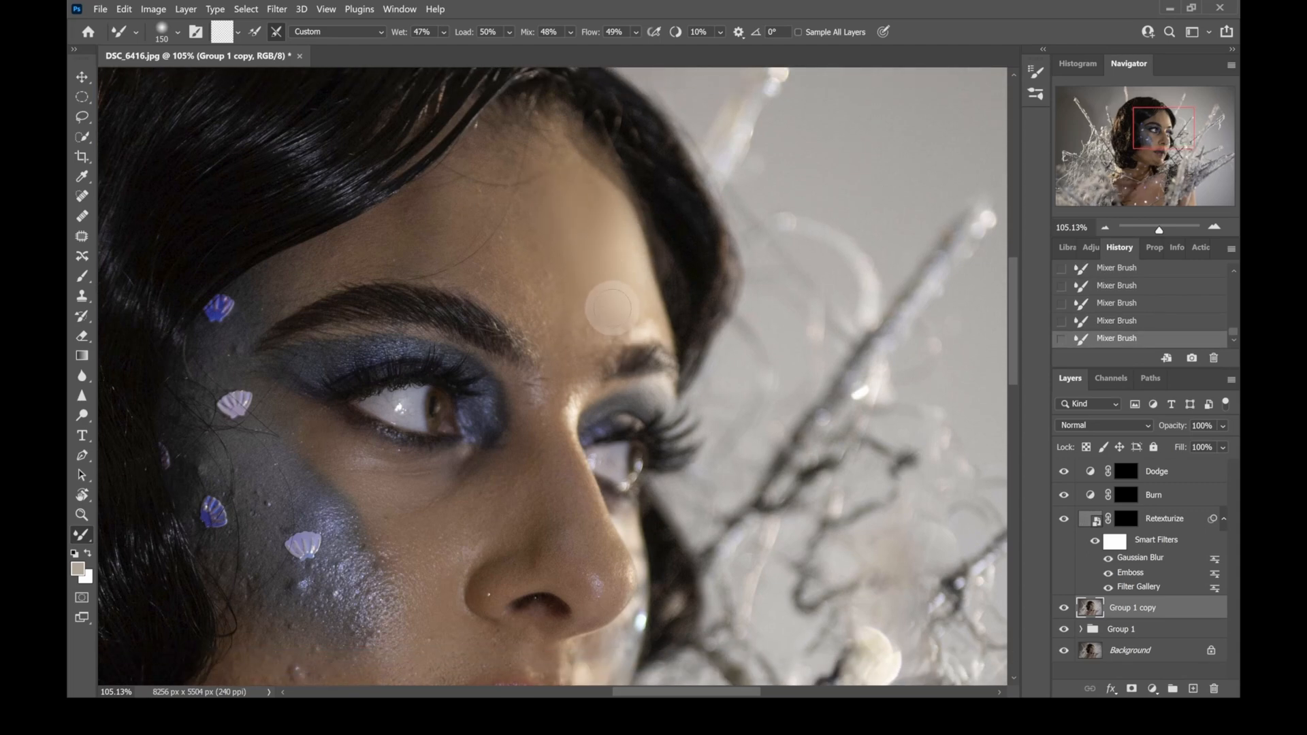
pyautogui.scroll(-7, 612, 307)
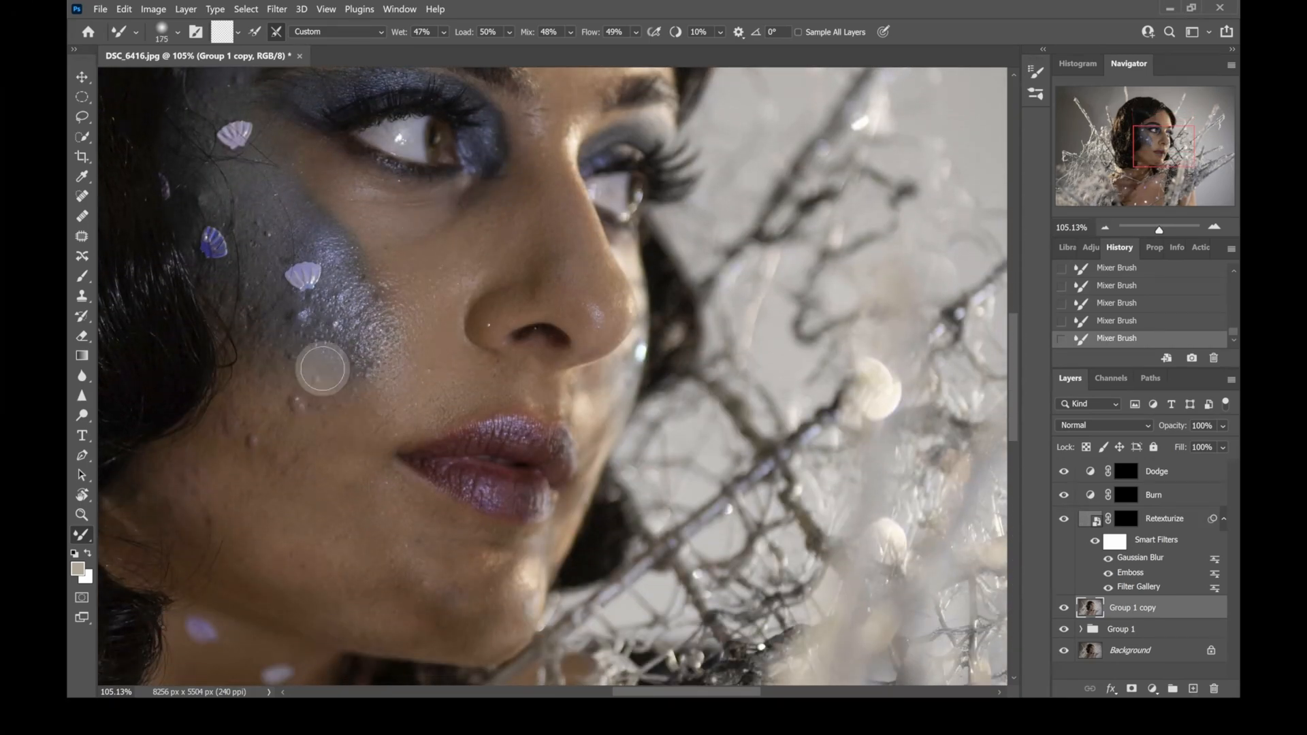
pyautogui.press(']')
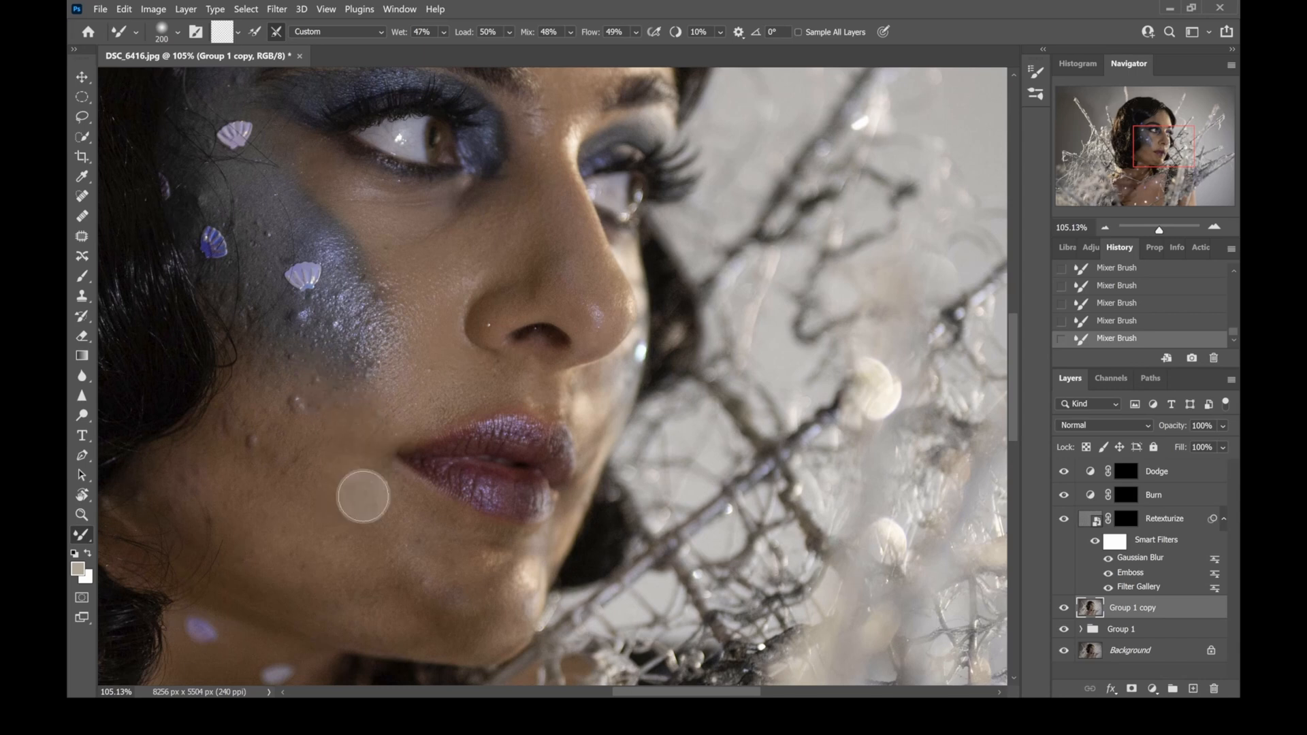
pyautogui.moveTo(323, 368)
pyautogui.mouseDown()
pyautogui.moveTo(363, 484)
pyautogui.moveTo(364, 424)
pyautogui.moveTo(355, 479)
pyautogui.moveTo(341, 429)
pyautogui.moveTo(345, 505)
pyautogui.moveTo(343, 373)
pyautogui.moveTo(366, 502)
pyautogui.moveTo(348, 344)
pyautogui.moveTo(375, 471)
pyautogui.mouseUp()
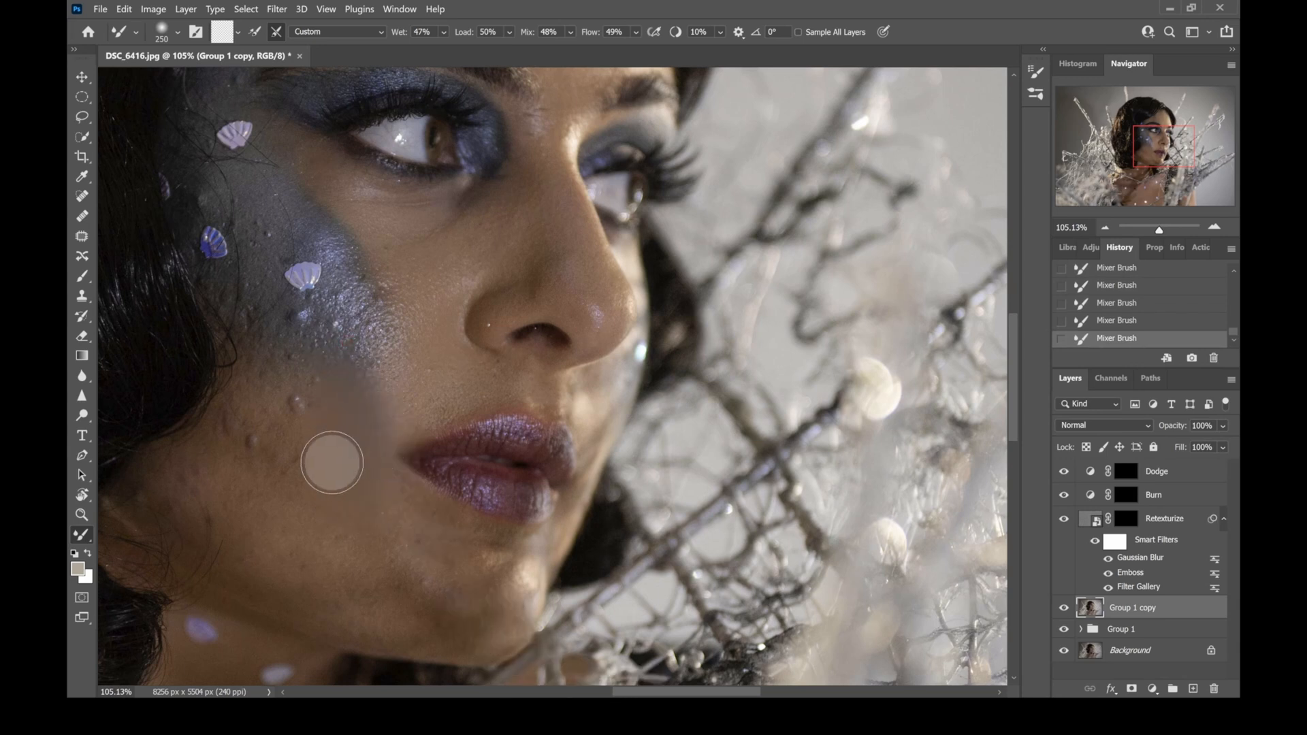
pyautogui.moveTo(332, 463)
pyautogui.mouseDown()
pyautogui.moveTo(301, 339)
pyautogui.moveTo(312, 278)
pyautogui.moveTo(367, 310)
pyautogui.moveTo(354, 285)
pyautogui.moveTo(338, 292)
pyautogui.moveTo(349, 326)
pyautogui.mouseUp()
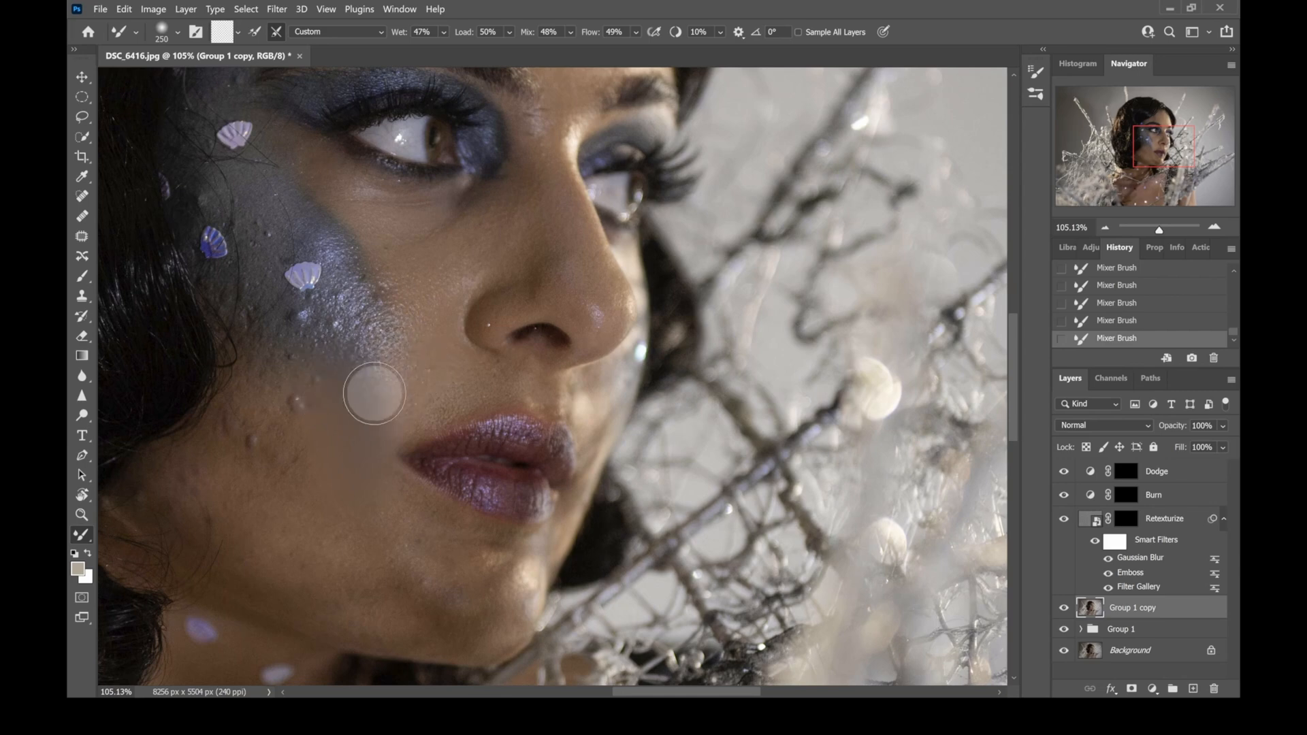
# Step back through the history states to undo the recent Mixer Brush strokes on the cheek
pyautogui.scroll(3, 516, 258)
pyautogui.scroll(2, 516, 258)
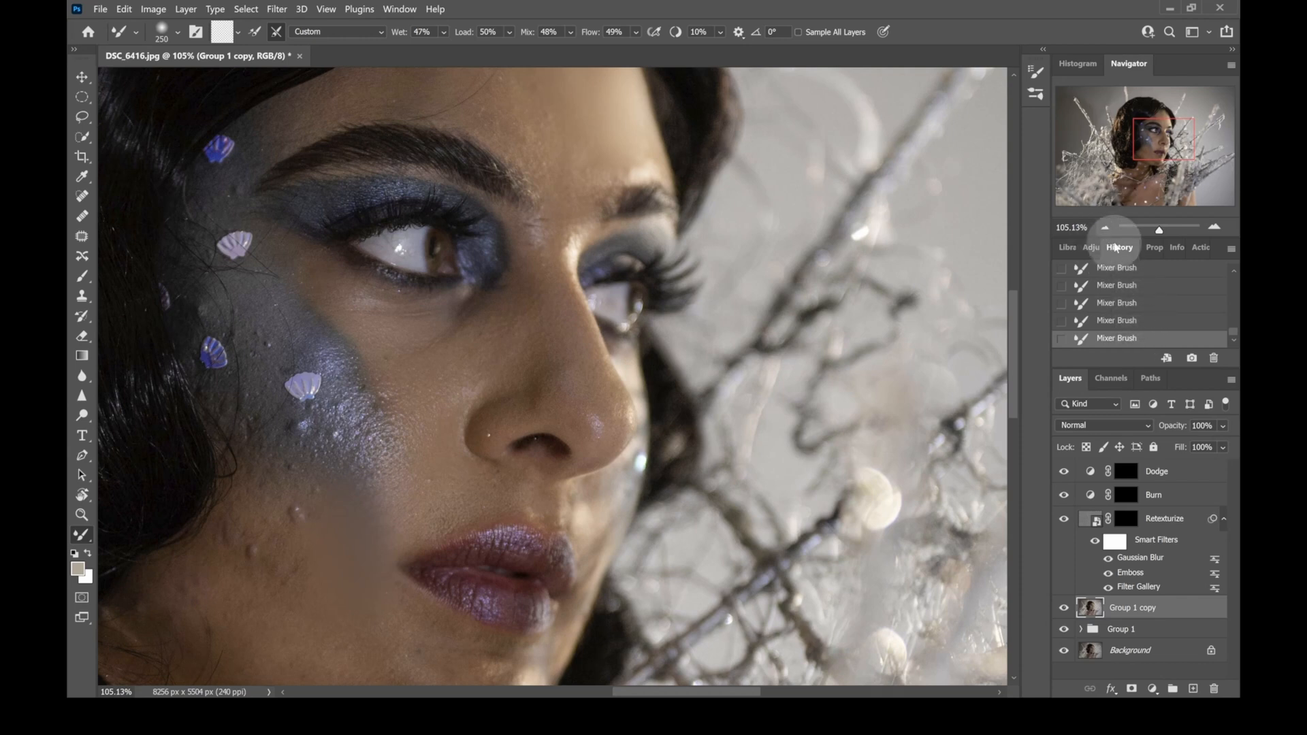
pyautogui.click(1127, 320)
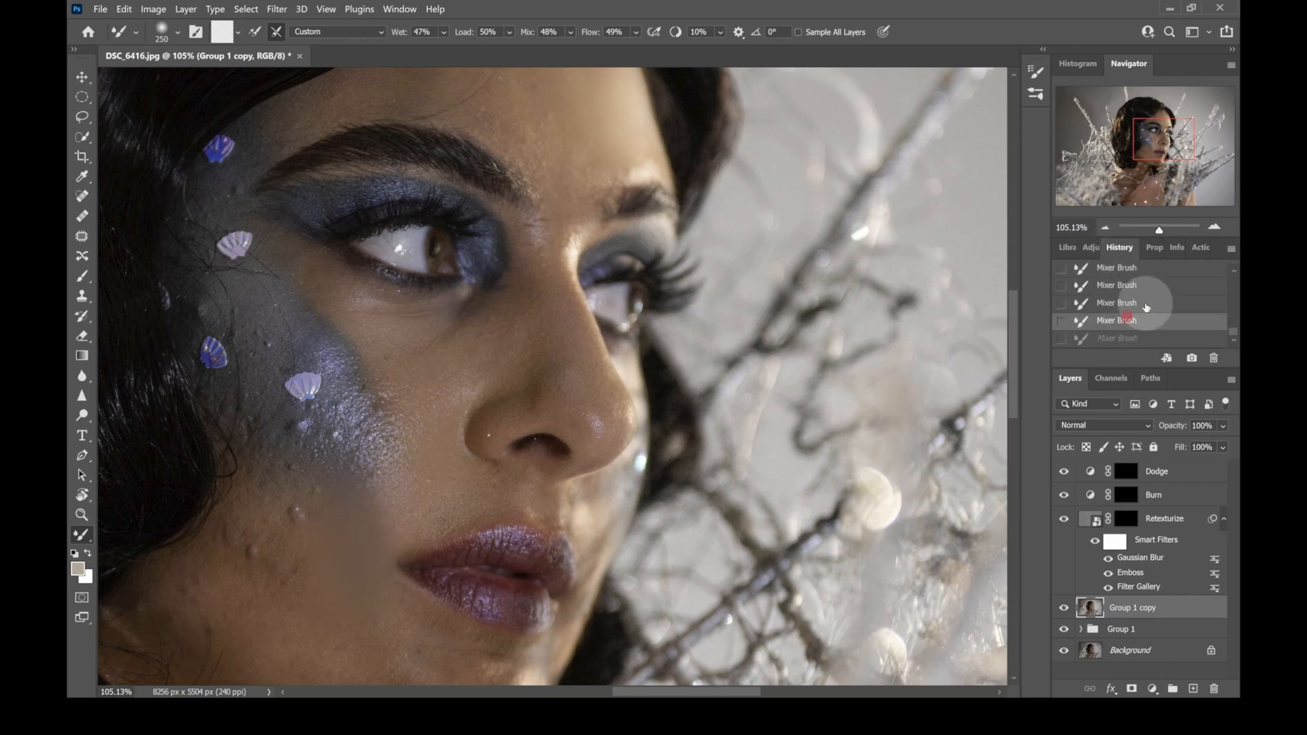
pyautogui.click(1148, 286)
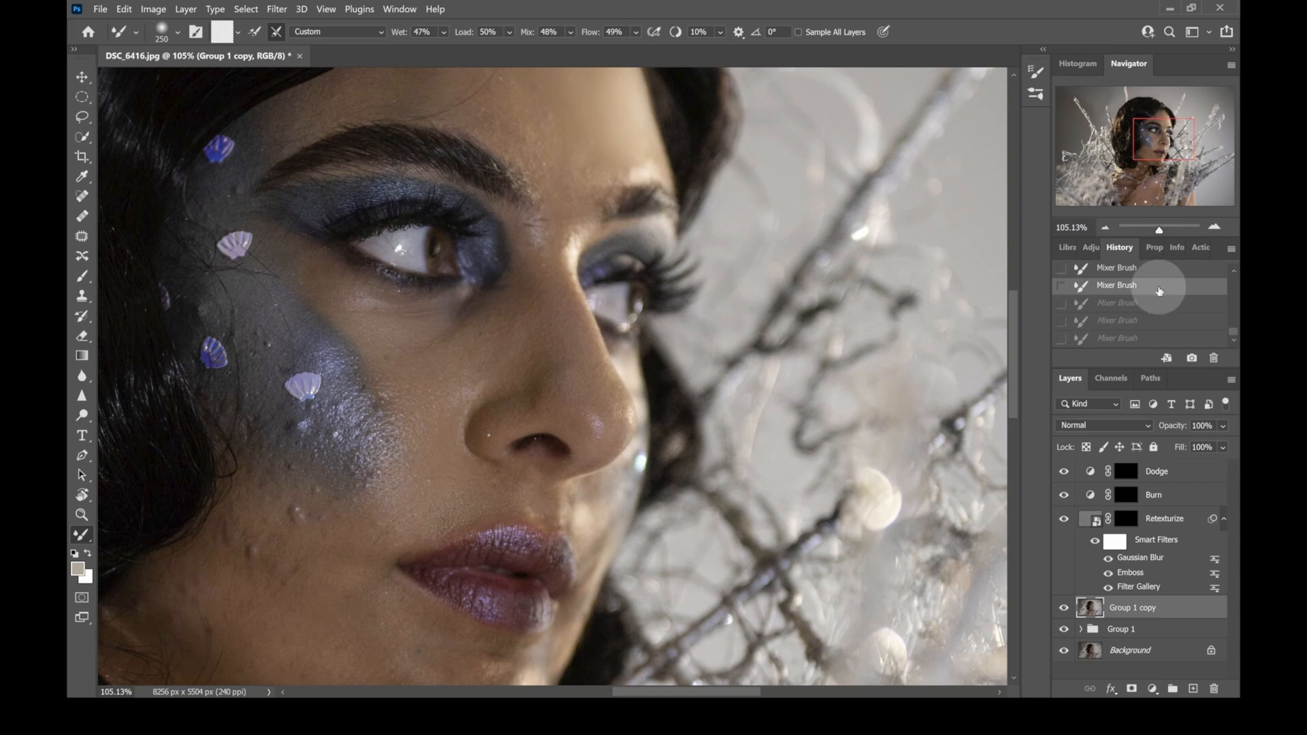
pyautogui.hotkey('ctrl', 'shift', 'z')
pyautogui.click(1154, 288)
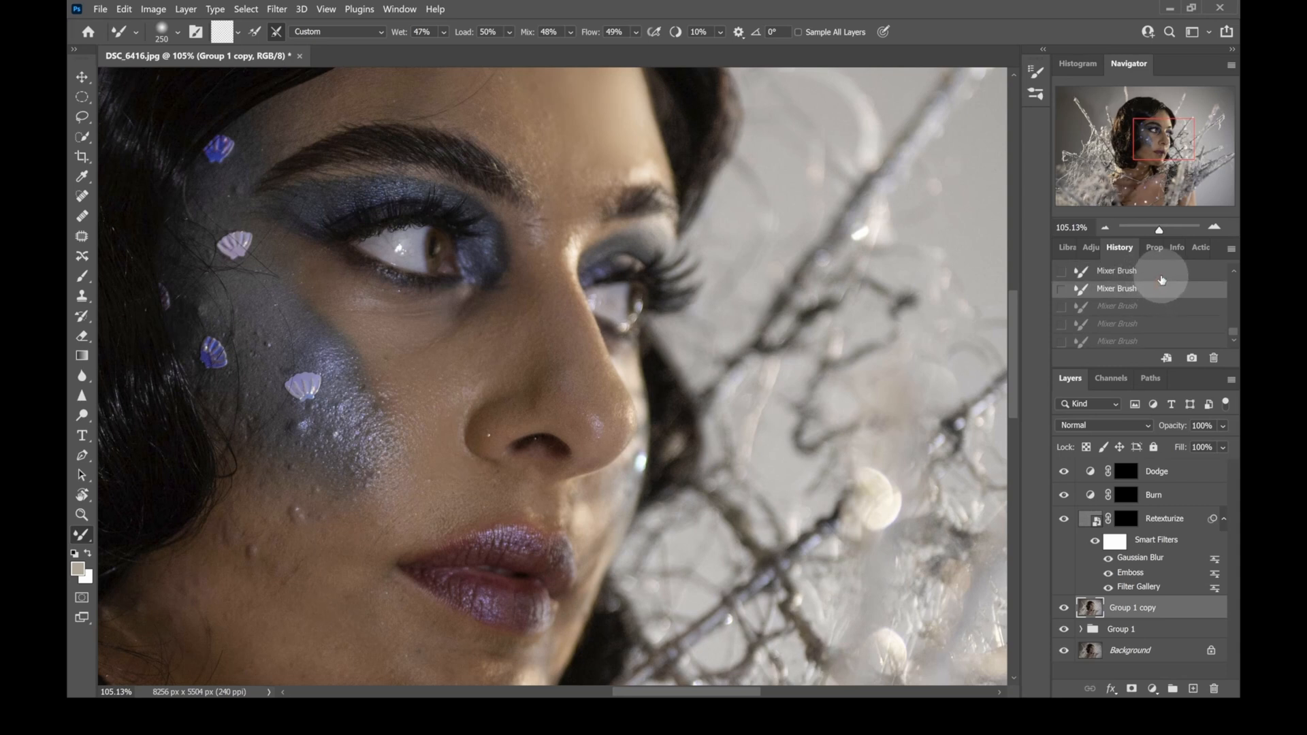
pyautogui.click(1178, 303)
pyautogui.click(1158, 300)
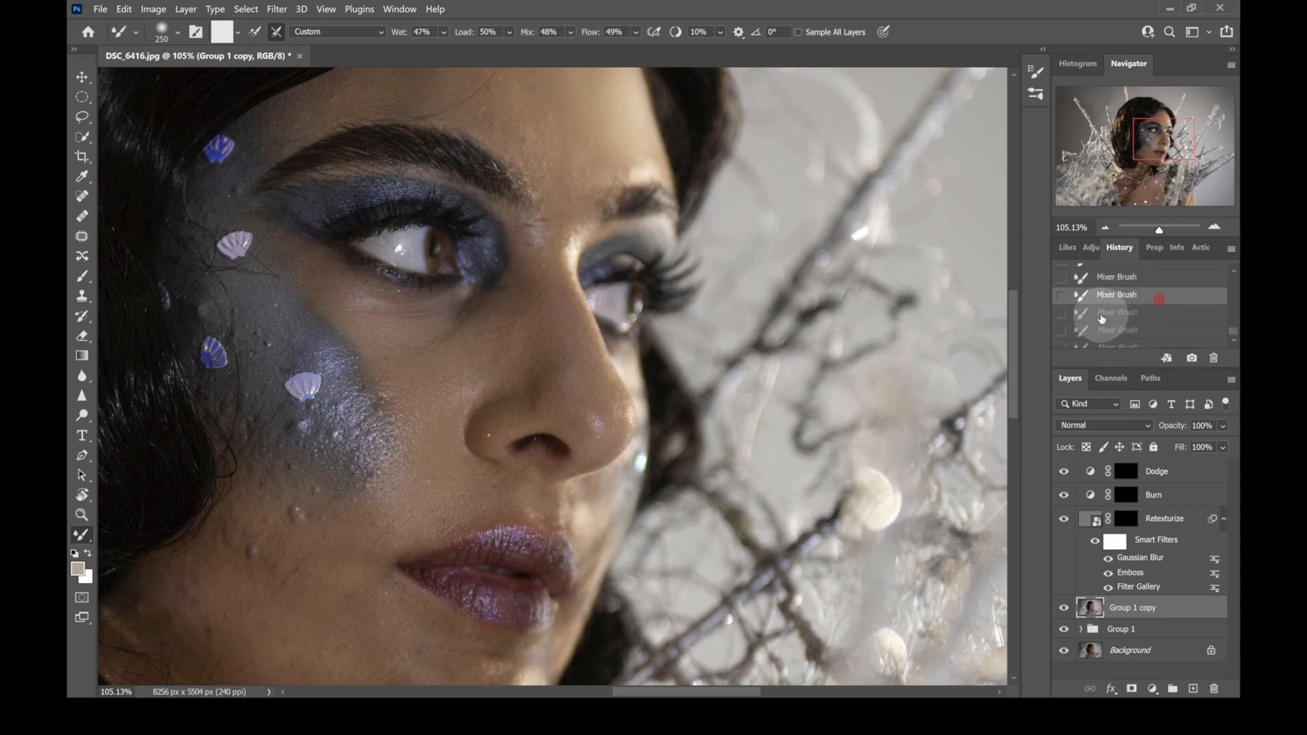
pyautogui.click(1103, 318)
pyautogui.click(1145, 290)
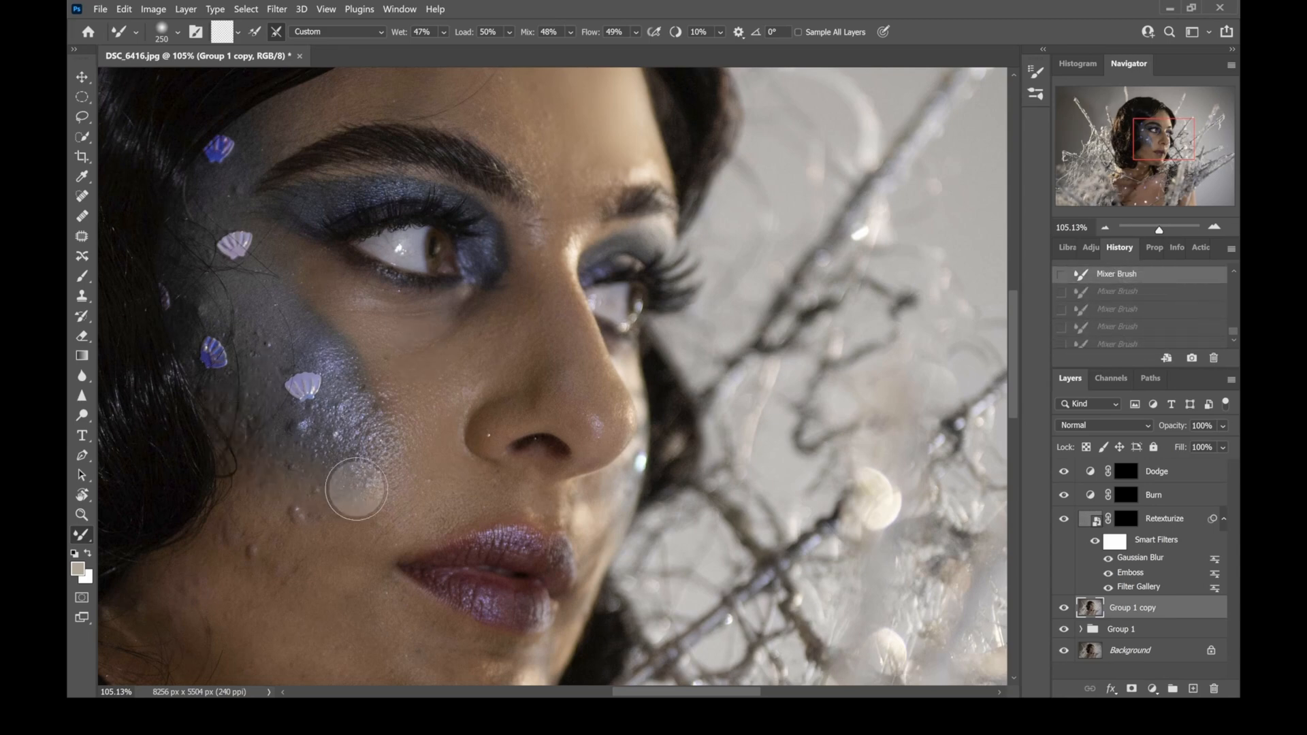
# Reapply the newest history state and compare the forehead across the recent Mixer Brush states
pyautogui.scroll(3, 551, 443)
pyautogui.scroll(2, 560, 239)
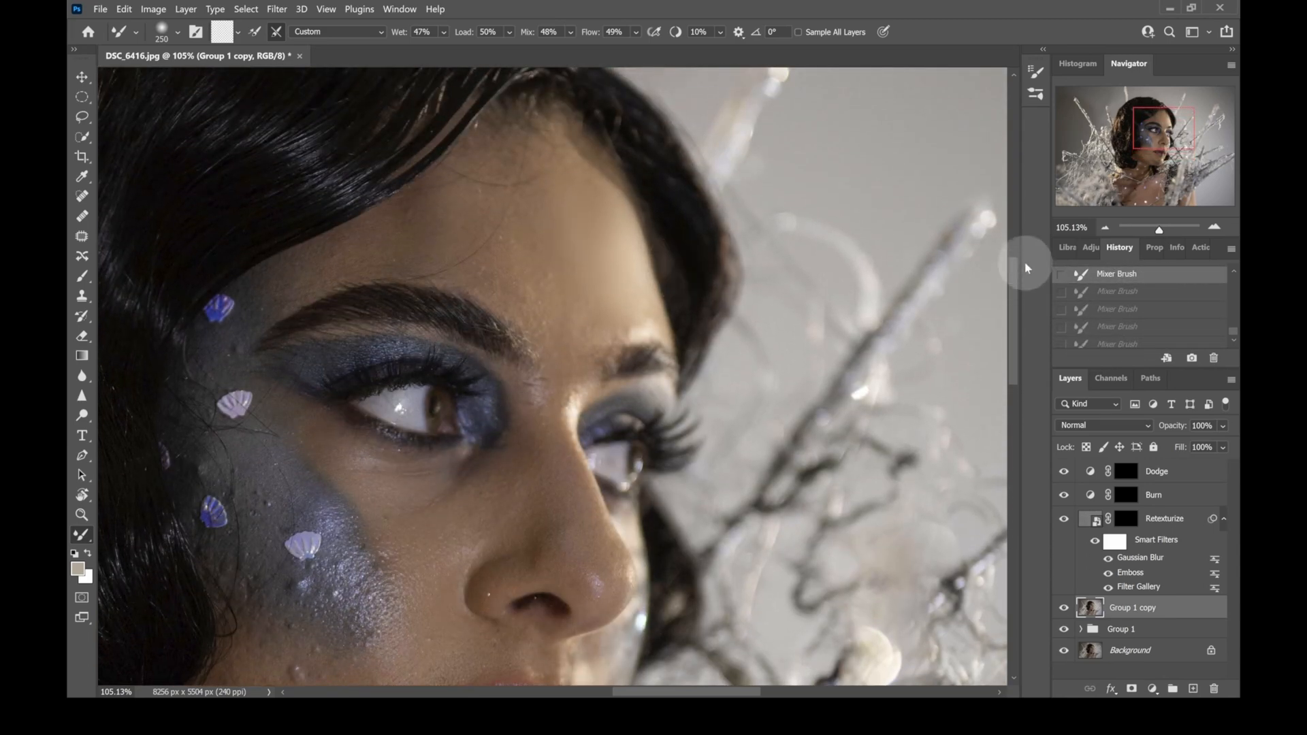
pyautogui.click(1147, 341)
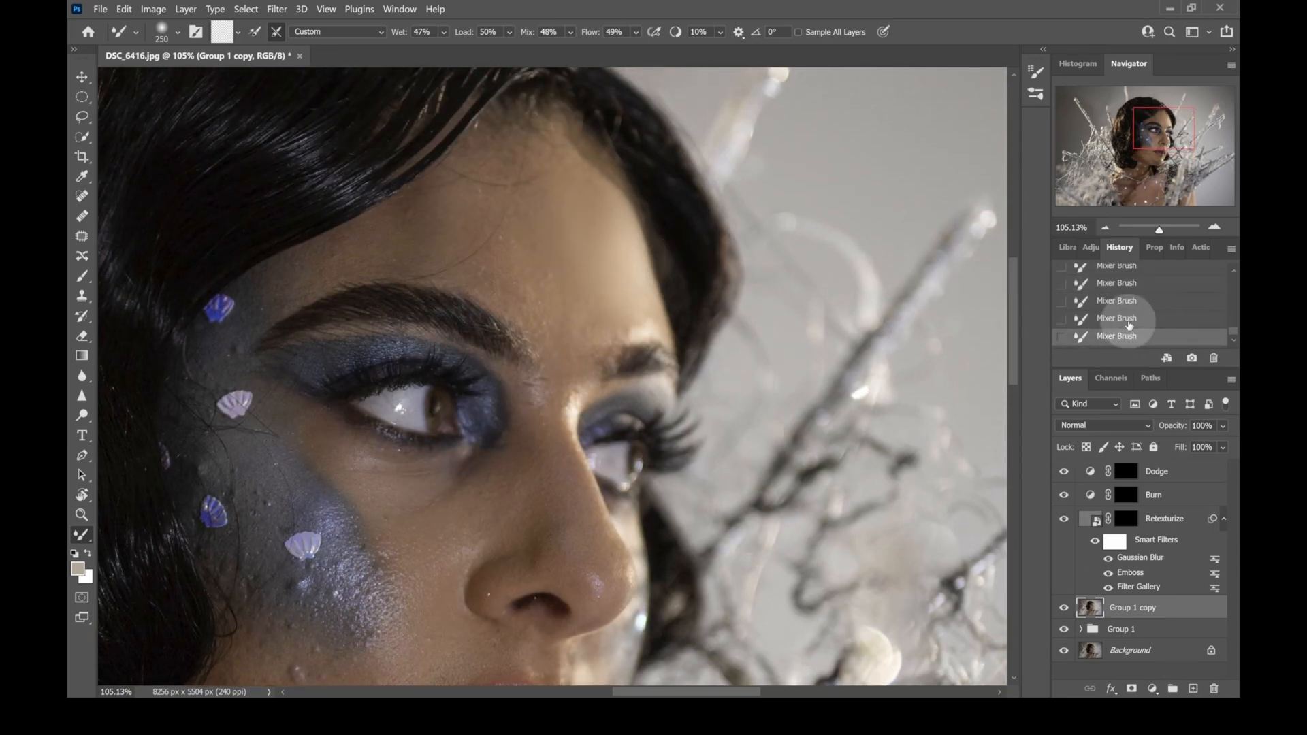
pyautogui.click(1129, 320)
pyautogui.click(1145, 300)
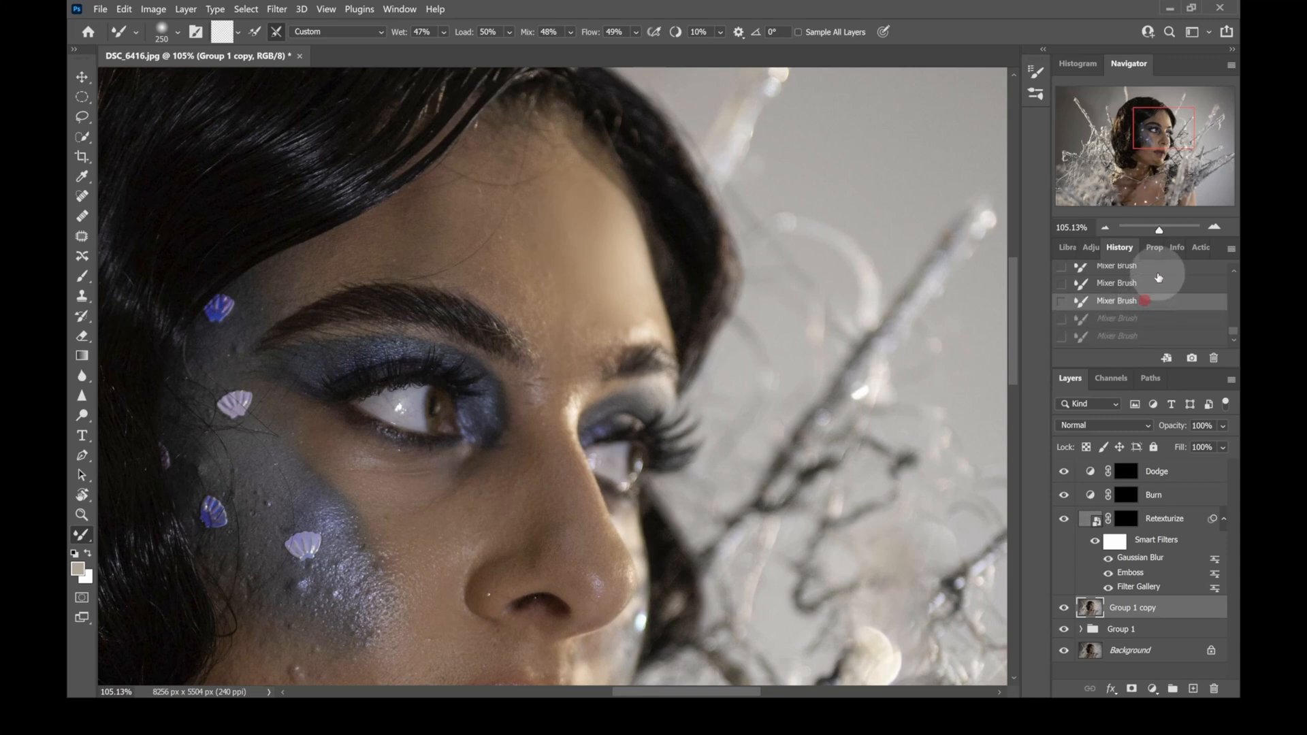
pyautogui.click(1157, 267)
pyautogui.click(1125, 275)
pyautogui.click(1147, 285)
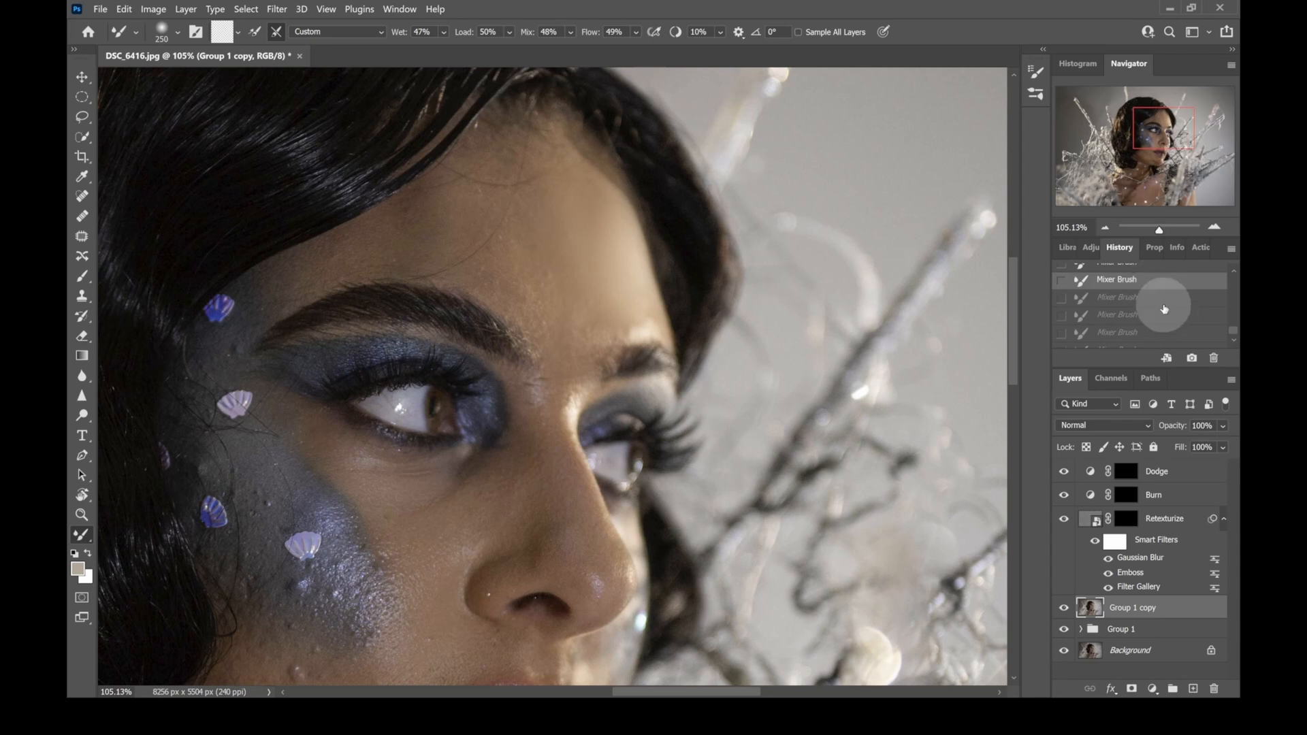
pyautogui.click(1160, 306)
pyautogui.click(1151, 290)
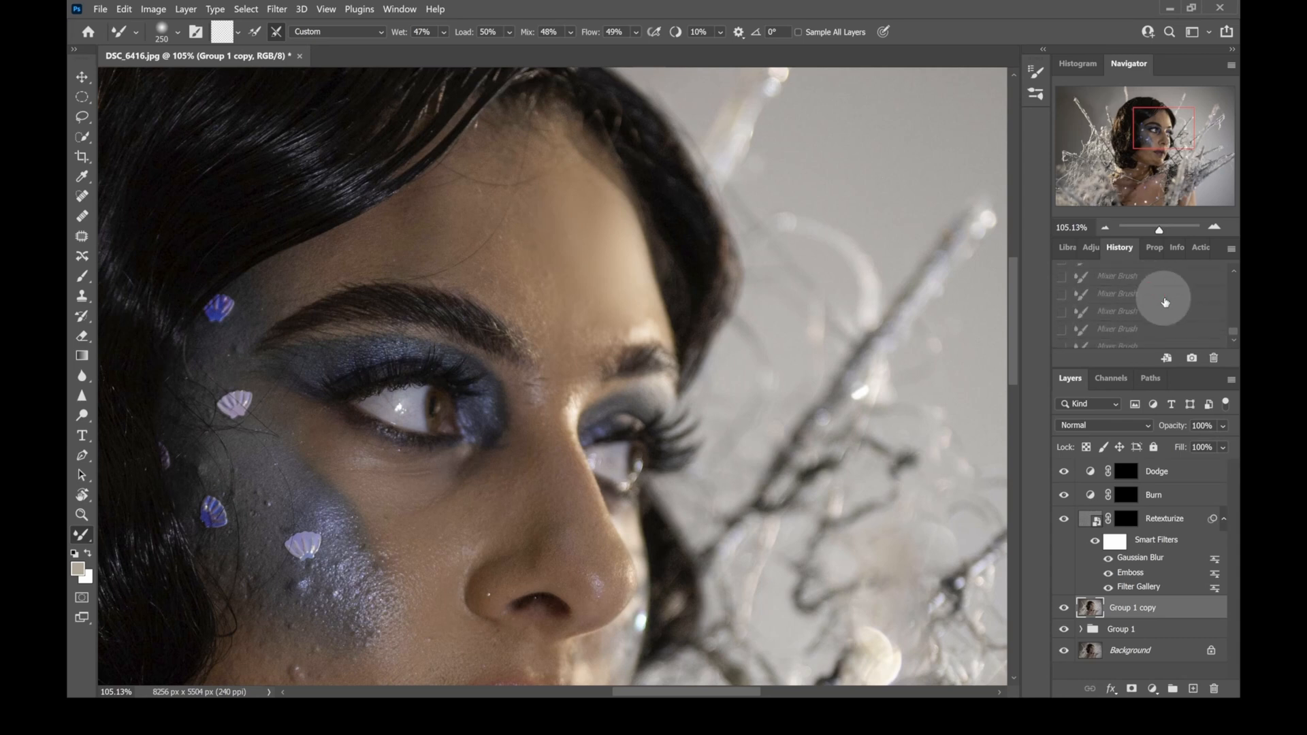
pyautogui.click(1146, 320)
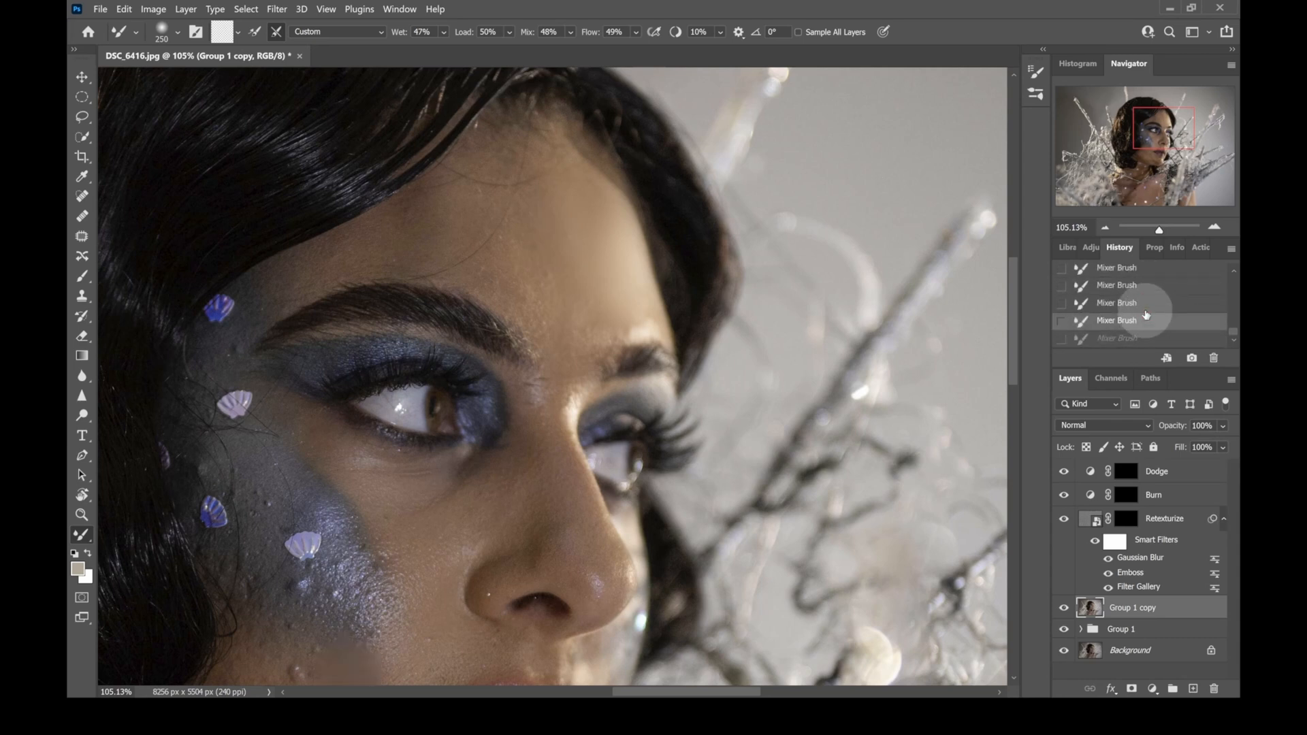
# Revert Group 1 copy to the history state before the cheek blending strokes
pyautogui.scroll(-3, 504, 477)
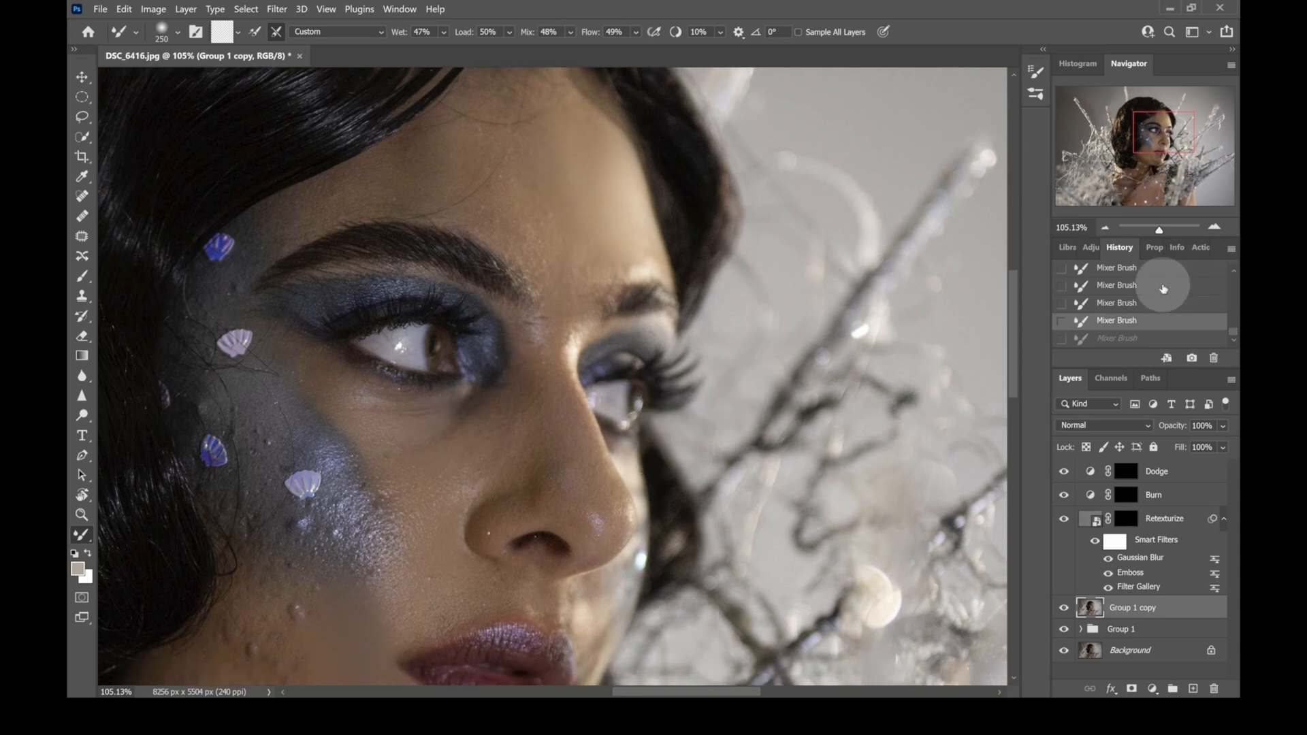
pyautogui.click(1150, 303)
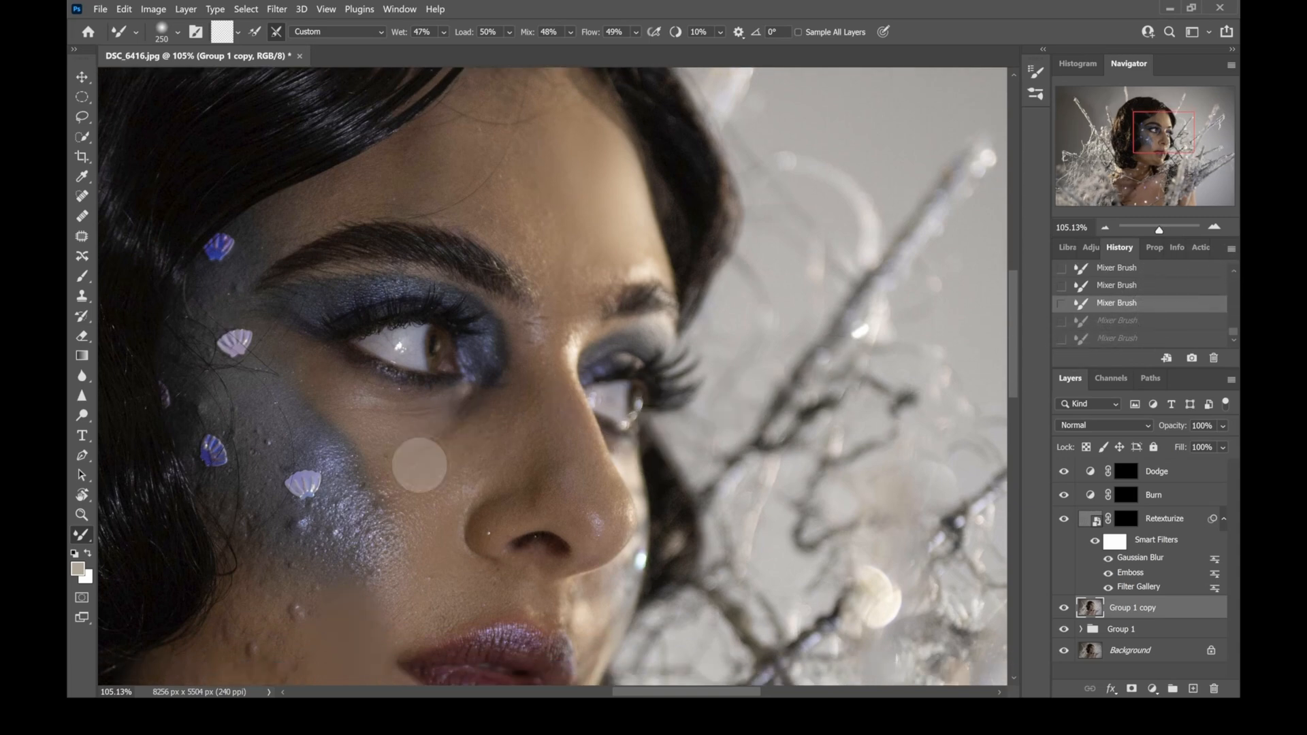
pyautogui.scroll(-2, 300, 575)
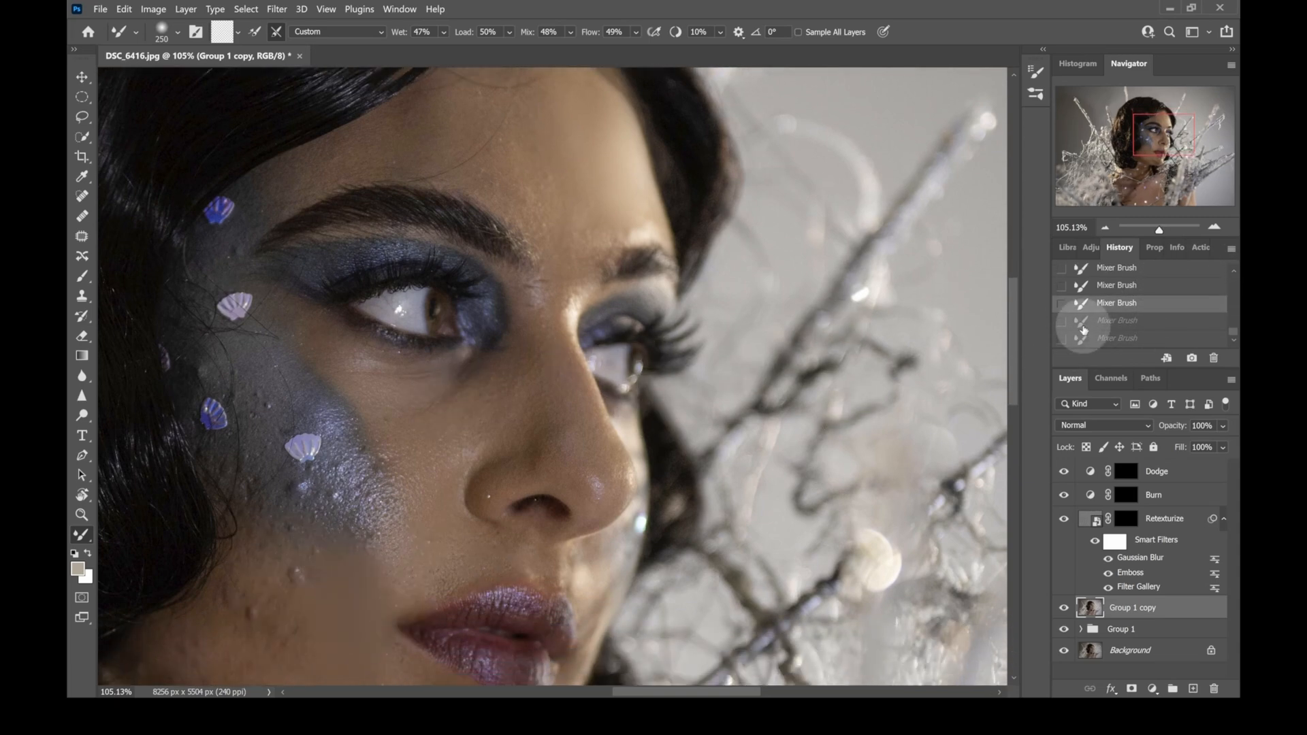
pyautogui.click(1161, 292)
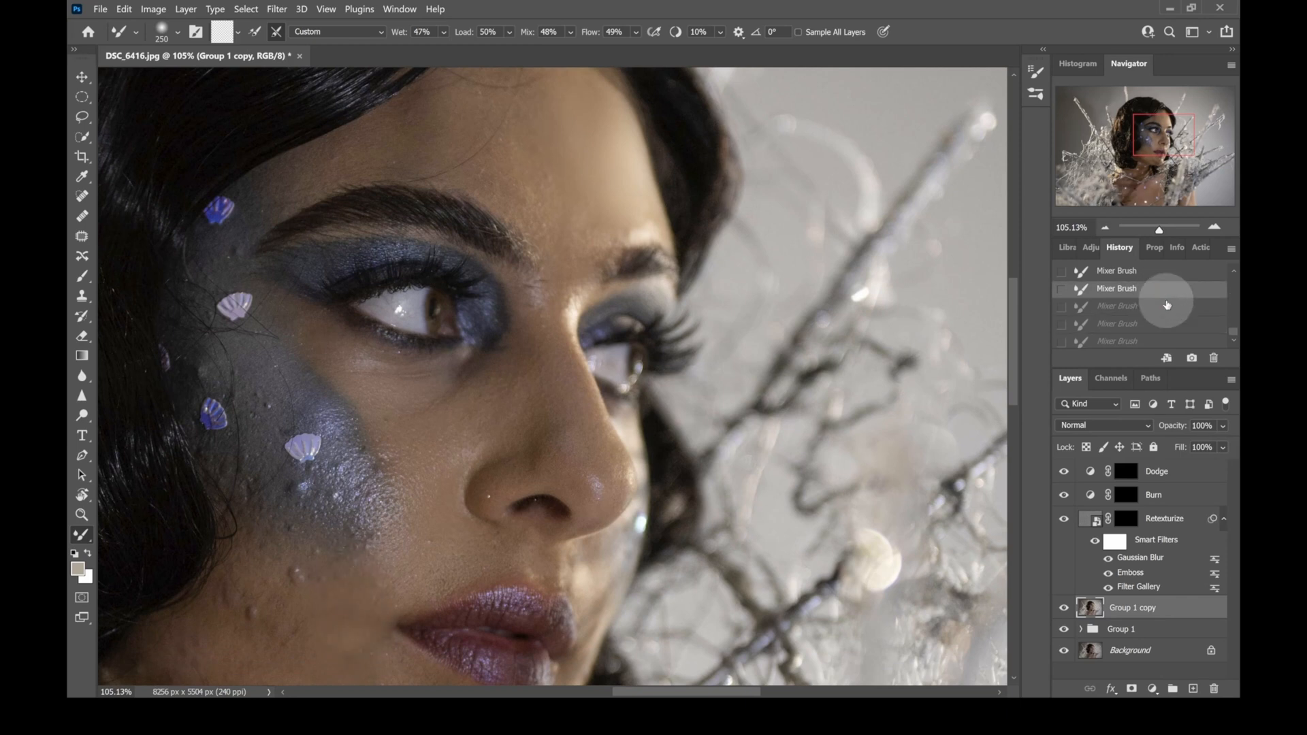
pyautogui.click(1160, 294)
pyautogui.click(1167, 294)
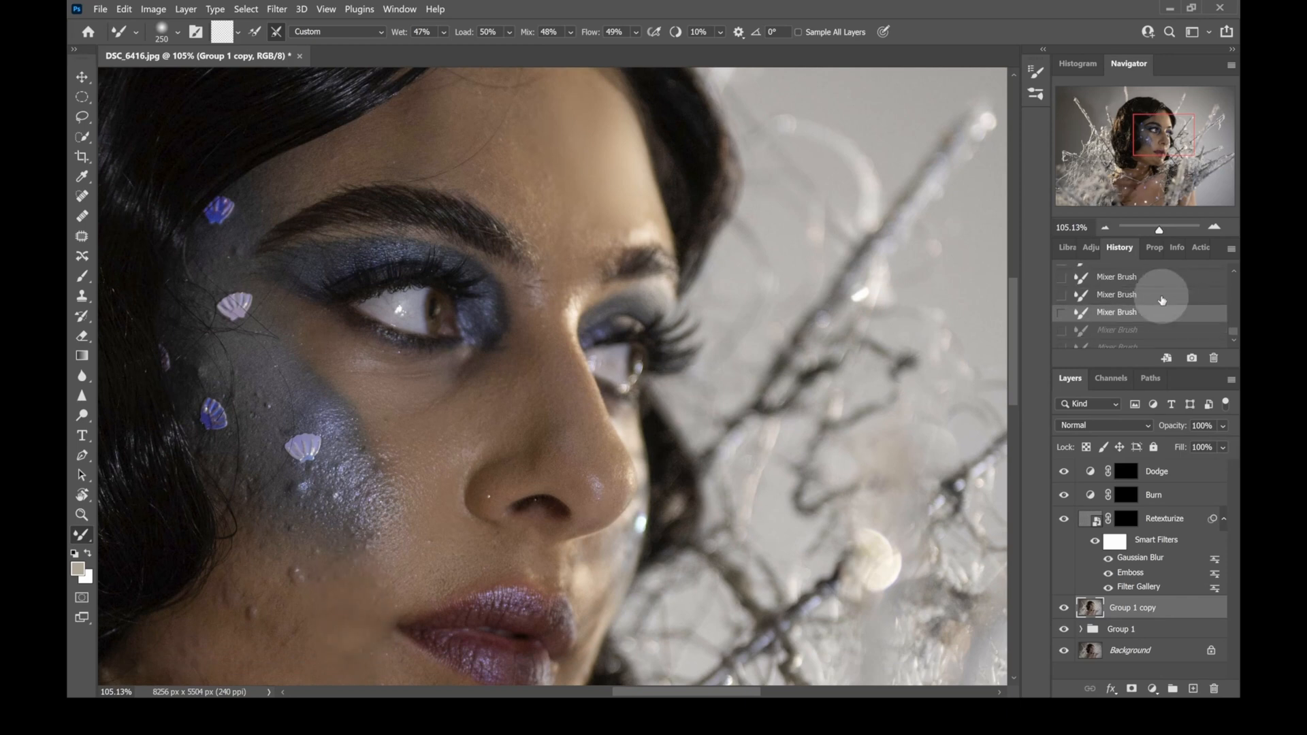
# Blend the skin from the middle of the forehead down to between the eyebrows with the Mixer Brush at sizes 200 to 300
pyautogui.scroll(2, 414, 175)
pyautogui.scroll(5, 415, 175)
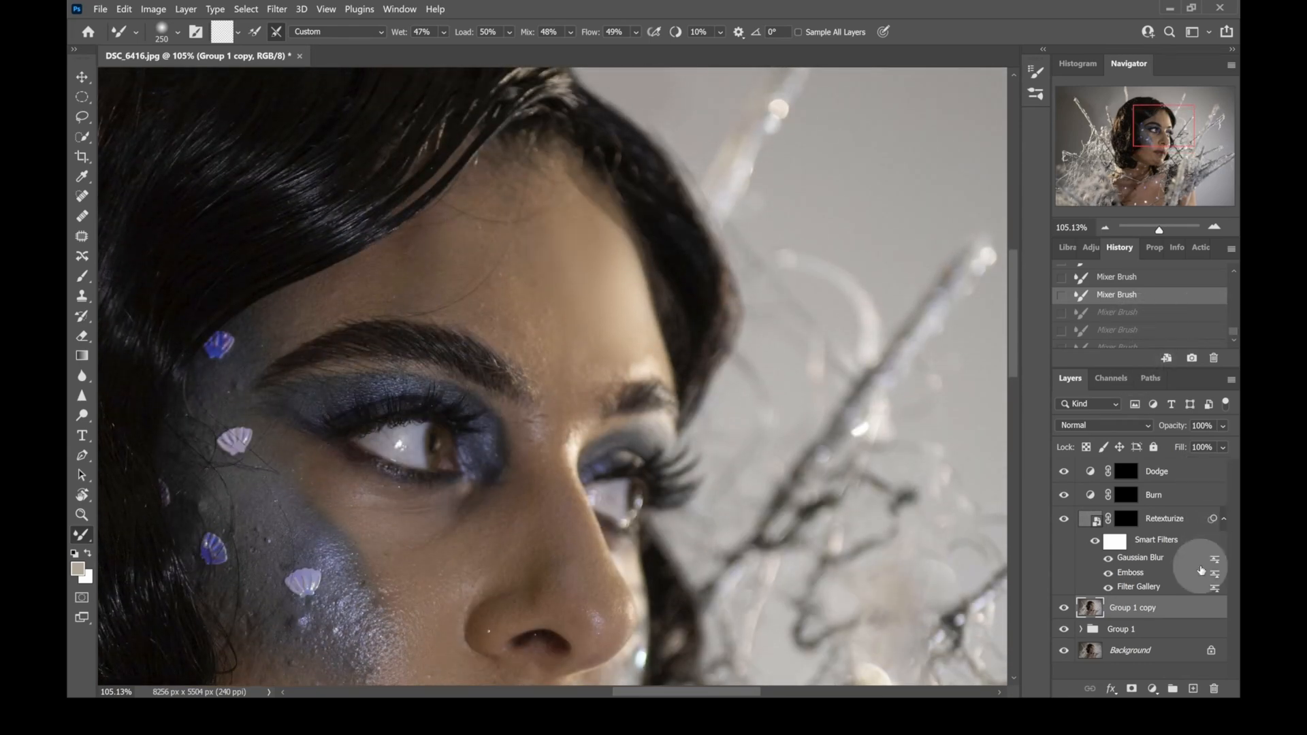
pyautogui.press(']')
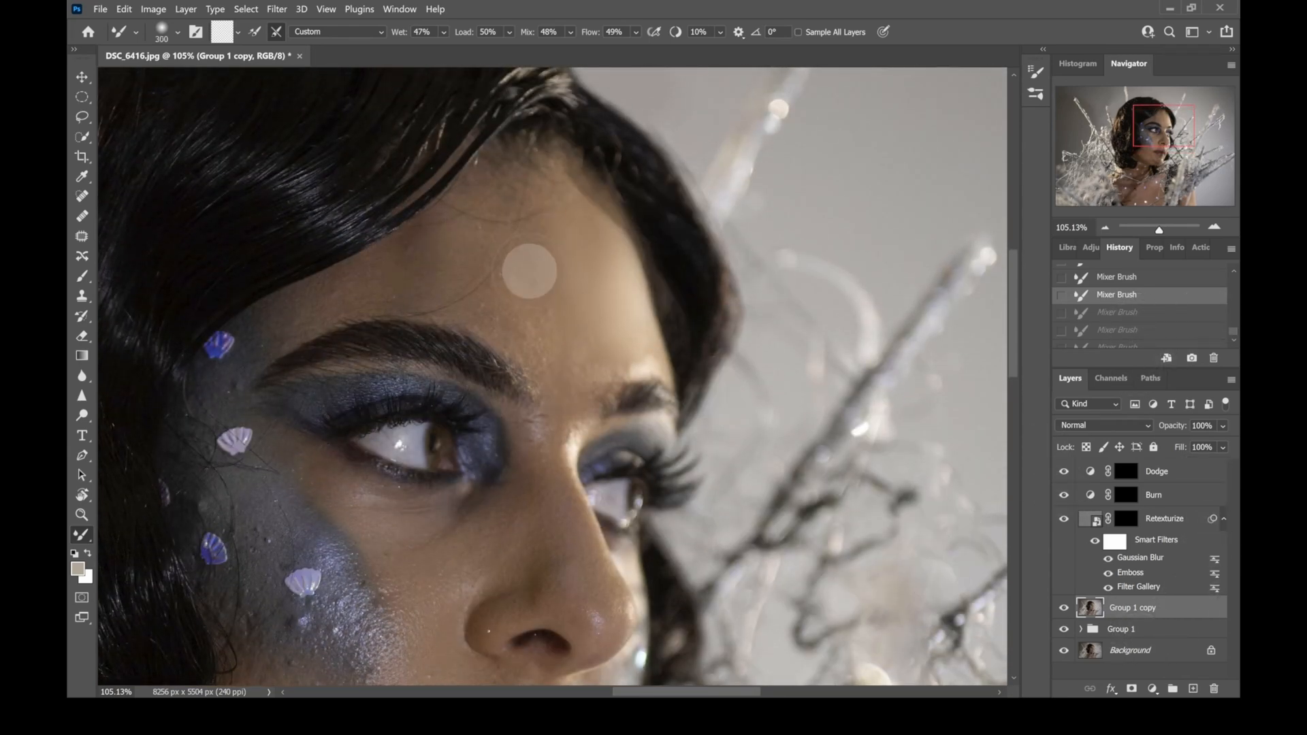
pyautogui.moveTo(530, 271)
pyautogui.mouseDown()
pyautogui.moveTo(550, 347)
pyautogui.moveTo(539, 330)
pyautogui.moveTo(566, 362)
pyautogui.mouseUp()
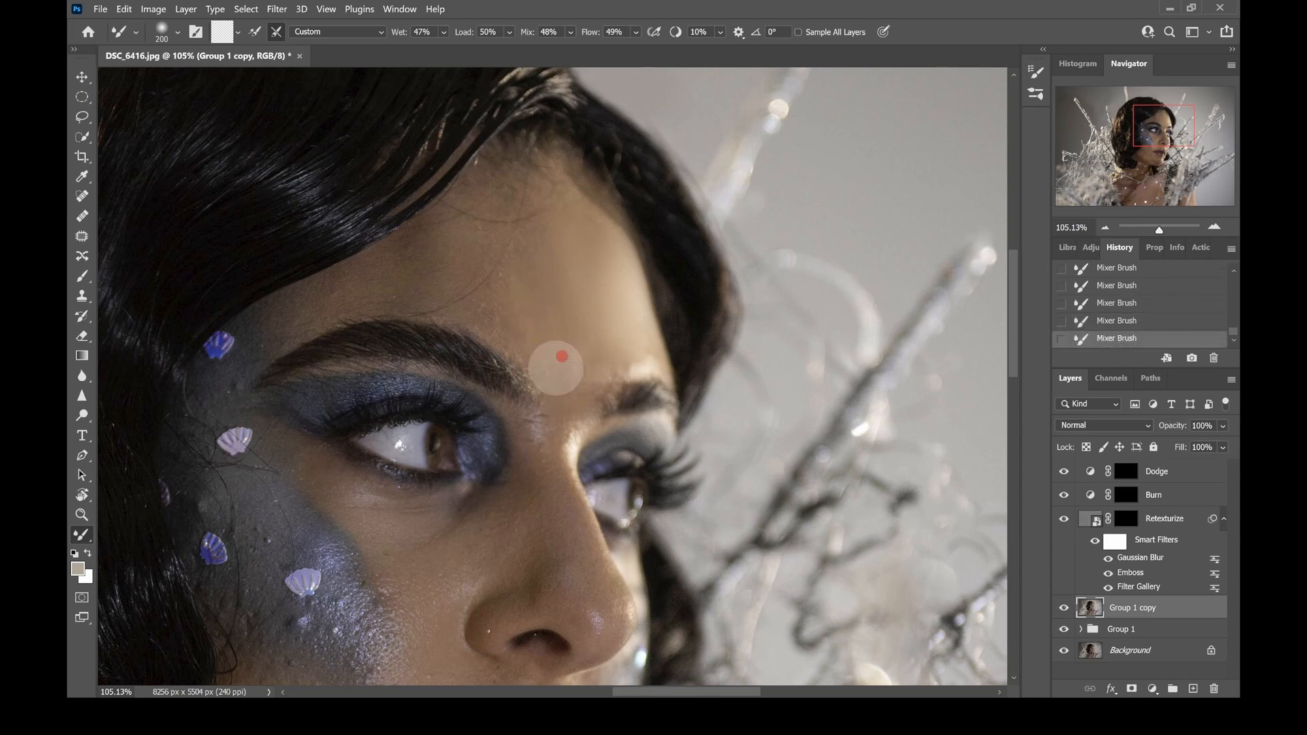
pyautogui.moveTo(576, 375); pyautogui.dragTo(591, 370)
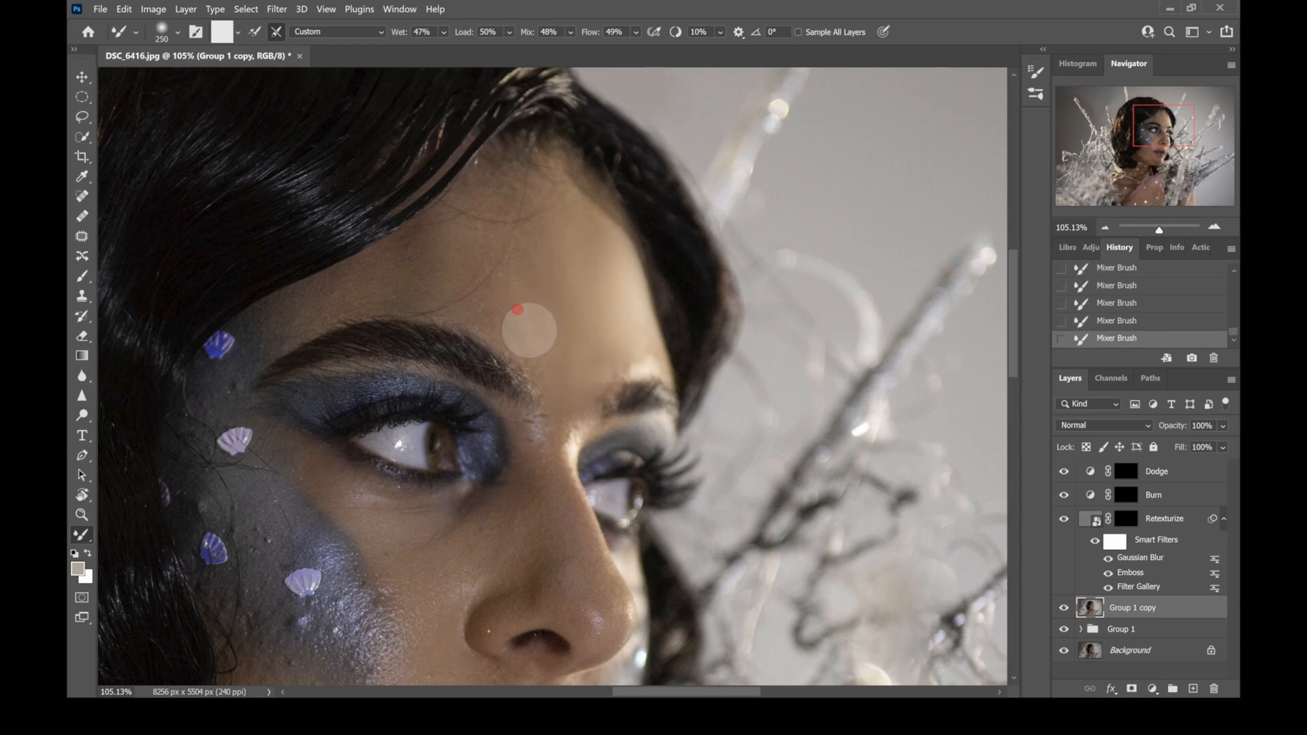
# Smooth the central forehead and the skin above the near eyebrow, varying the Mixer Brush size between 175 and 300
pyautogui.press(']')
pyautogui.moveTo(518, 317); pyautogui.dragTo(526, 267)
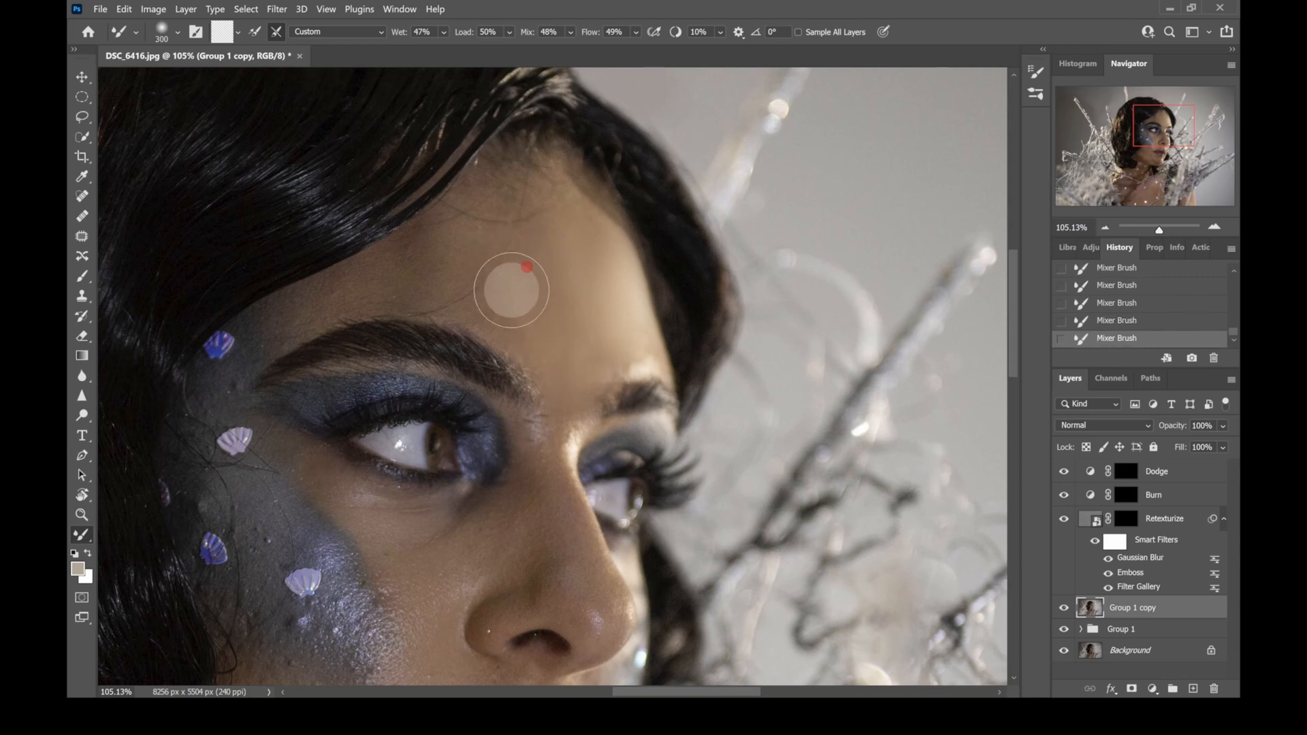
pyautogui.moveTo(502, 314); pyautogui.dragTo(493, 303)
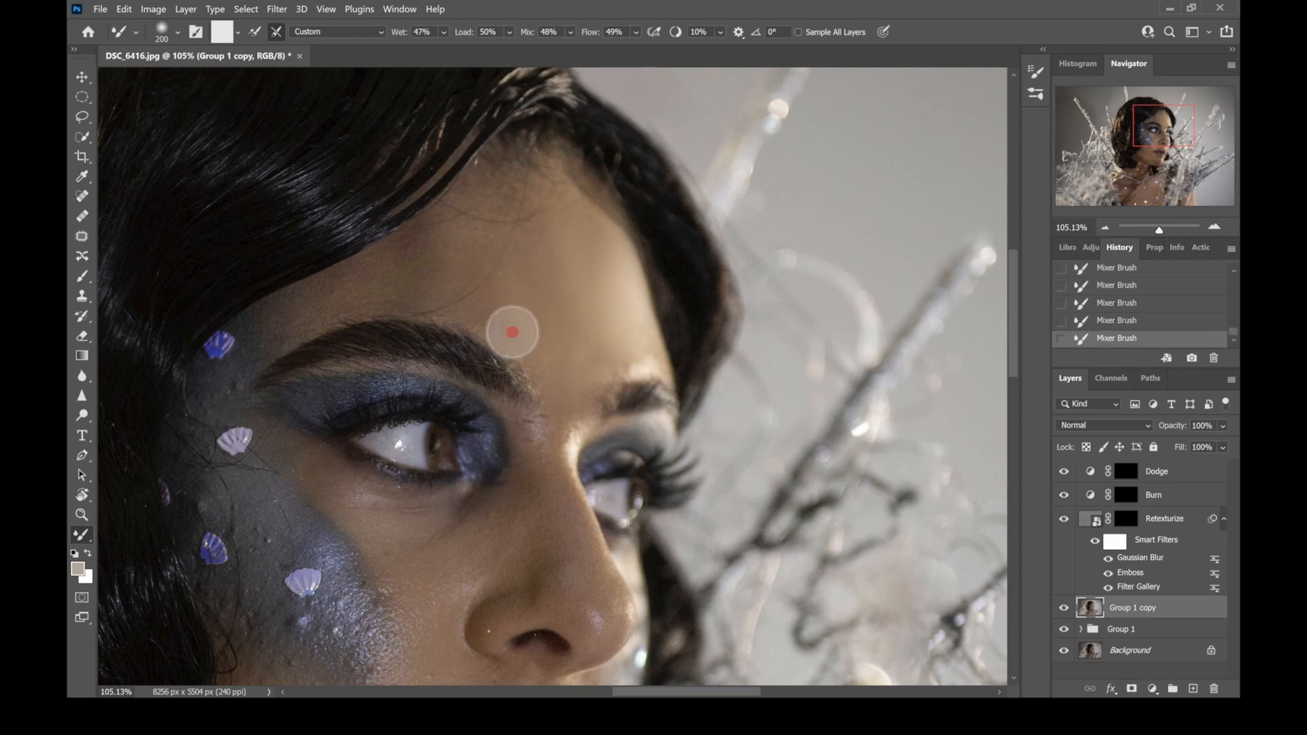
pyautogui.press(']')
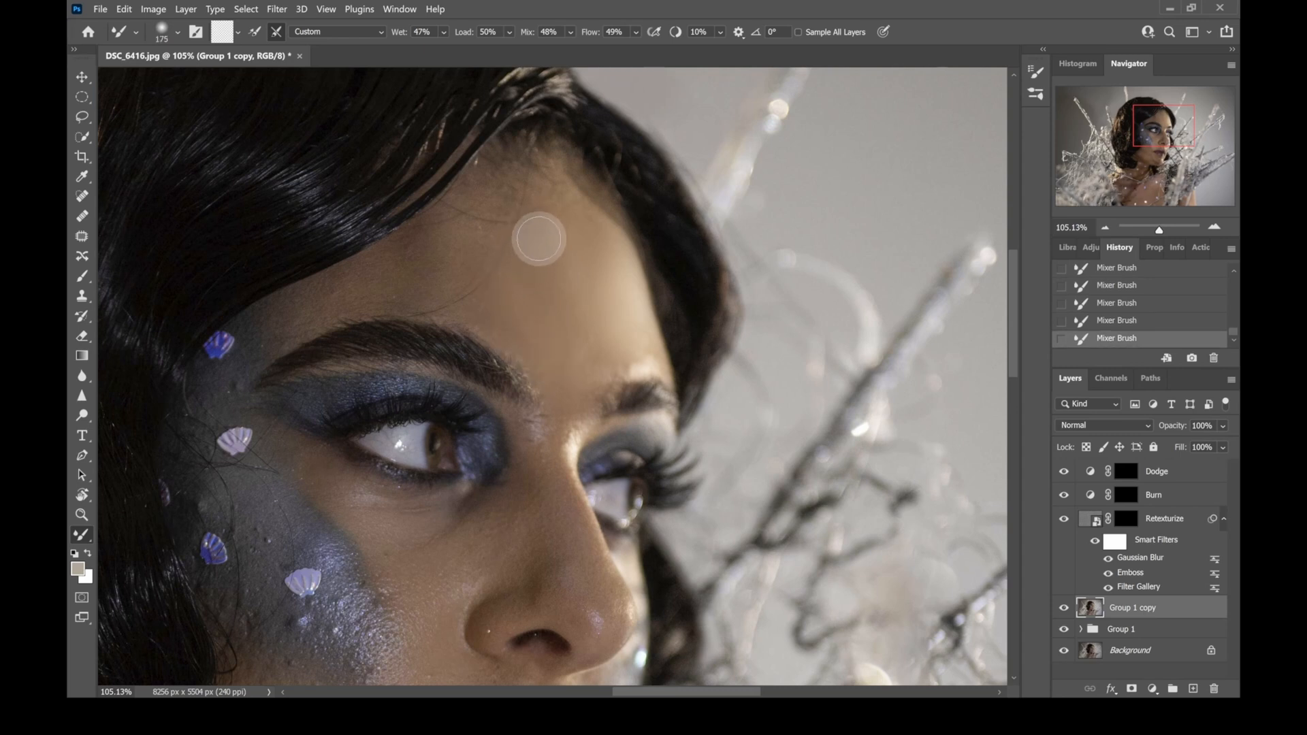
pyautogui.moveTo(572, 261)
pyautogui.mouseDown()
pyautogui.moveTo(581, 233)
pyautogui.moveTo(545, 300)
pyautogui.moveTo(590, 361)
pyautogui.moveTo(559, 329)
pyautogui.moveTo(508, 313)
pyautogui.mouseUp()
pyautogui.moveTo(541, 354)
pyautogui.mouseDown()
pyautogui.moveTo(553, 322)
pyautogui.moveTo(535, 312)
pyautogui.moveTo(586, 366)
pyautogui.moveTo(554, 315)
pyautogui.moveTo(495, 281)
pyautogui.moveTo(471, 317)
pyautogui.moveTo(503, 321)
pyautogui.moveTo(523, 343)
pyautogui.moveTo(465, 302)
pyautogui.mouseUp()
# Smooth the near temple along the hairline and blend the blue makeup around the upper shells, reducing the Mixer Brush to 125
pyautogui.press('[')
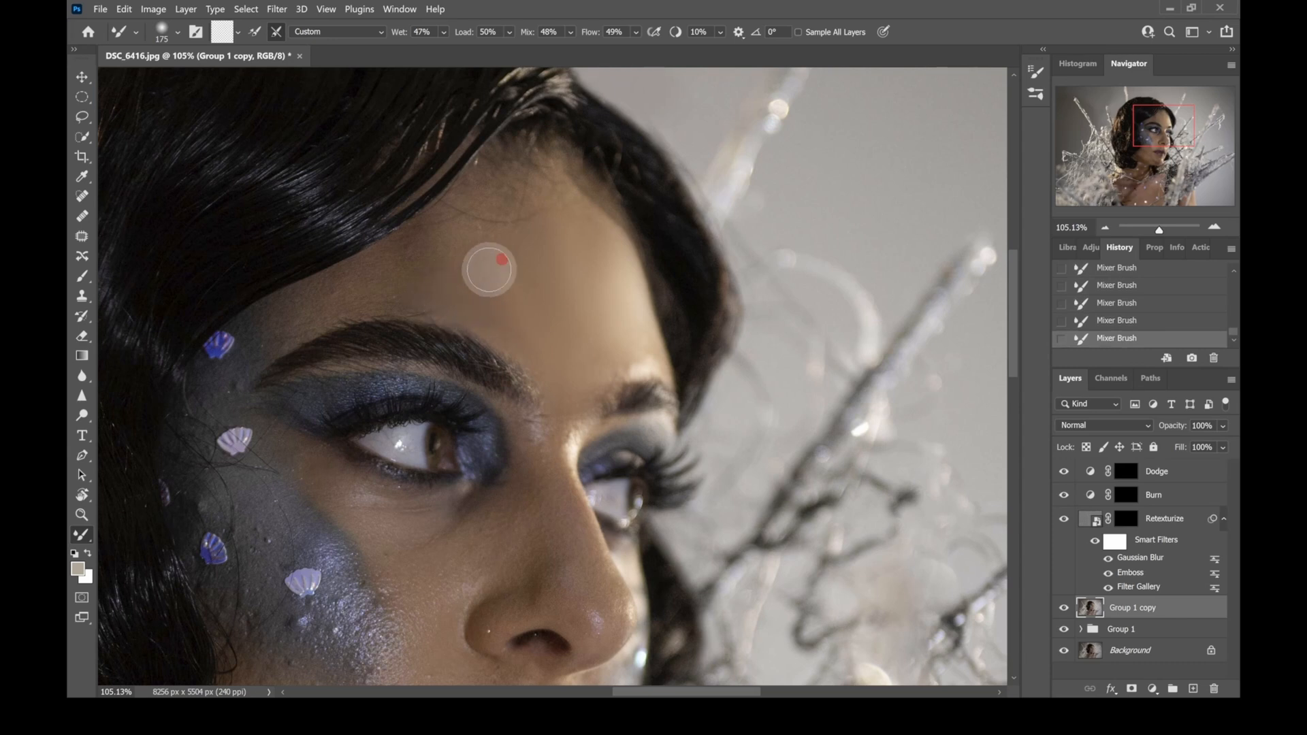
pyautogui.moveTo(438, 239)
pyautogui.mouseDown()
pyautogui.moveTo(501, 205)
pyautogui.moveTo(499, 300)
pyautogui.moveTo(566, 218)
pyautogui.moveTo(563, 276)
pyautogui.moveTo(528, 180)
pyautogui.moveTo(419, 258)
pyautogui.moveTo(298, 316)
pyautogui.moveTo(417, 241)
pyautogui.moveTo(355, 302)
pyautogui.moveTo(287, 329)
pyautogui.moveTo(255, 324)
pyautogui.moveTo(238, 376)
pyautogui.moveTo(281, 338)
pyautogui.moveTo(211, 399)
pyautogui.mouseUp()
pyautogui.press('[')
pyautogui.press('[')
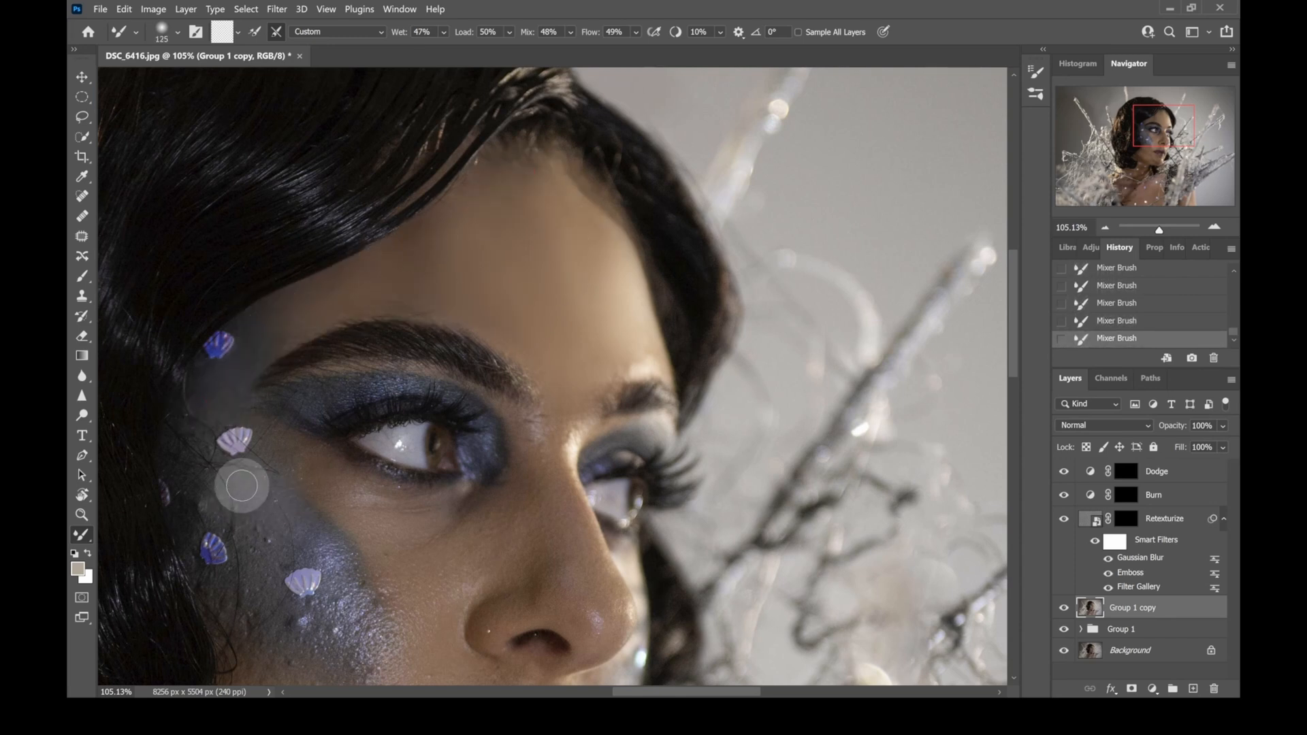
pyautogui.moveTo(254, 501)
pyautogui.mouseDown()
pyautogui.moveTo(200, 438)
pyautogui.moveTo(200, 410)
pyautogui.moveTo(225, 415)
pyautogui.moveTo(227, 524)
pyautogui.moveTo(237, 478)
pyautogui.mouseUp()
pyautogui.moveTo(250, 413)
pyautogui.mouseDown()
pyautogui.moveTo(213, 420)
pyautogui.moveTo(239, 528)
pyautogui.mouseUp()
# Blend the blue glitter makeup on the cheek around the lower shells into an even tone with the Mixer Brush
pyautogui.scroll(-2, 239, 529)
pyautogui.press(']')
pyautogui.moveTo(193, 450)
pyautogui.mouseDown()
pyautogui.moveTo(244, 451)
pyautogui.moveTo(254, 515)
pyautogui.moveTo(214, 528)
pyautogui.moveTo(247, 541)
pyautogui.moveTo(261, 476)
pyautogui.moveTo(220, 440)
pyautogui.moveTo(316, 482)
pyautogui.moveTo(350, 546)
pyautogui.moveTo(356, 599)
pyautogui.moveTo(352, 554)
pyautogui.moveTo(259, 562)
pyautogui.moveTo(332, 621)
pyautogui.moveTo(339, 589)
pyautogui.moveTo(286, 505)
pyautogui.moveTo(334, 492)
pyautogui.moveTo(374, 533)
pyautogui.moveTo(281, 487)
pyautogui.moveTo(315, 549)
pyautogui.moveTo(258, 571)
pyautogui.moveTo(312, 553)
pyautogui.mouseUp()
pyautogui.press('[')
pyautogui.press('[')
pyautogui.press('[')
pyautogui.press(']')
pyautogui.press(']')
# Smooth the near cheek from below the blue makeup toward the nose and lips, starting with a Mixer Brush of size 250
pyautogui.moveTo(1158, 229); pyautogui.dragTo(1157, 229)
pyautogui.press(']')
pyautogui.press(']')
pyautogui.press(']')
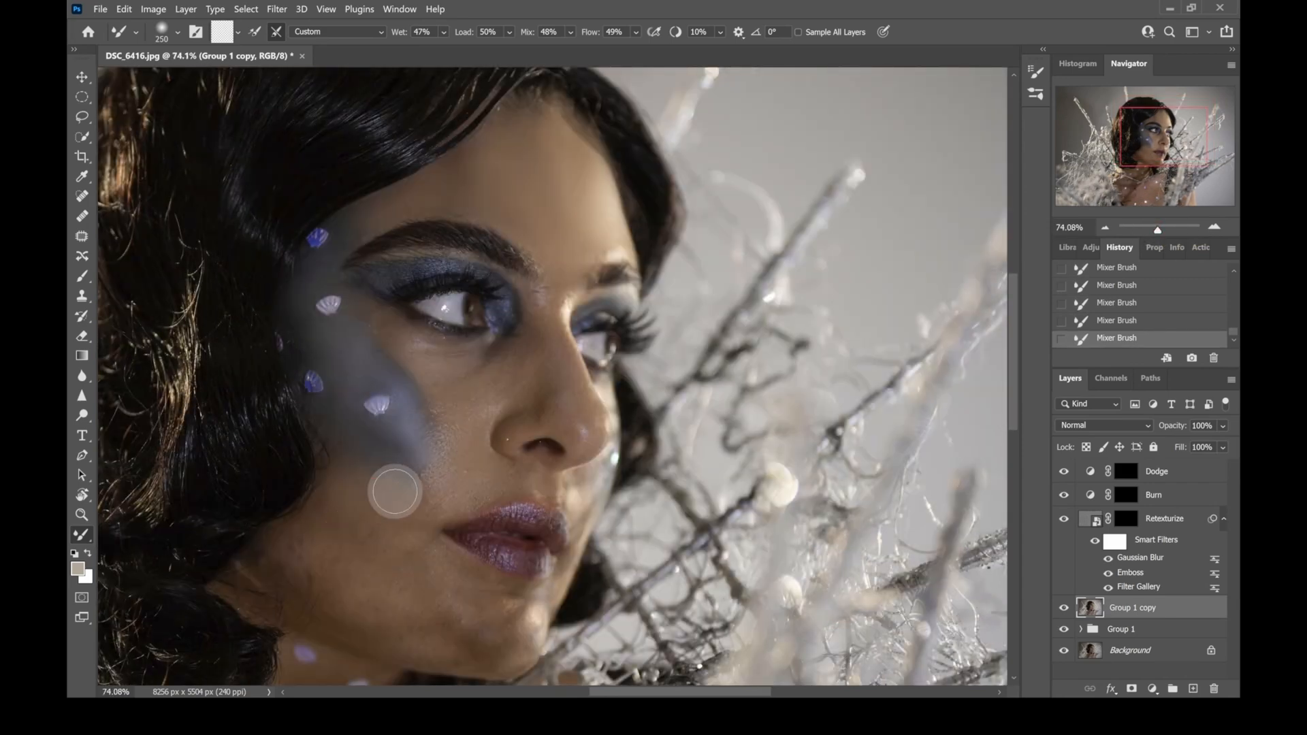
pyautogui.press('[')
pyautogui.scroll(-2, 443, 490)
pyautogui.hotkey('ctrl', '+')
pyautogui.press('[')
pyautogui.moveTo(356, 325)
pyautogui.mouseDown()
pyautogui.moveTo(410, 314)
pyautogui.moveTo(427, 340)
pyautogui.moveTo(420, 407)
pyautogui.moveTo(524, 336)
pyautogui.moveTo(545, 268)
pyautogui.moveTo(575, 380)
pyautogui.moveTo(492, 429)
pyautogui.mouseUp()
# Smooth the skin on the nose with a smaller Mixer Brush and above the upper lip at size 150
pyautogui.scroll(-2, 492, 428)
pyautogui.press('[')
pyautogui.press('[')
pyautogui.press('[')
pyautogui.press('[')
pyautogui.press('[')
pyautogui.press('[')
pyautogui.moveTo(487, 376); pyautogui.dragTo(525, 306)
pyautogui.press(']')
pyautogui.press(']')
pyautogui.press(']')
pyautogui.press(']')
pyautogui.press(']')
pyautogui.press(']')
pyautogui.press(']')
pyautogui.scroll(-1, 544, 272)
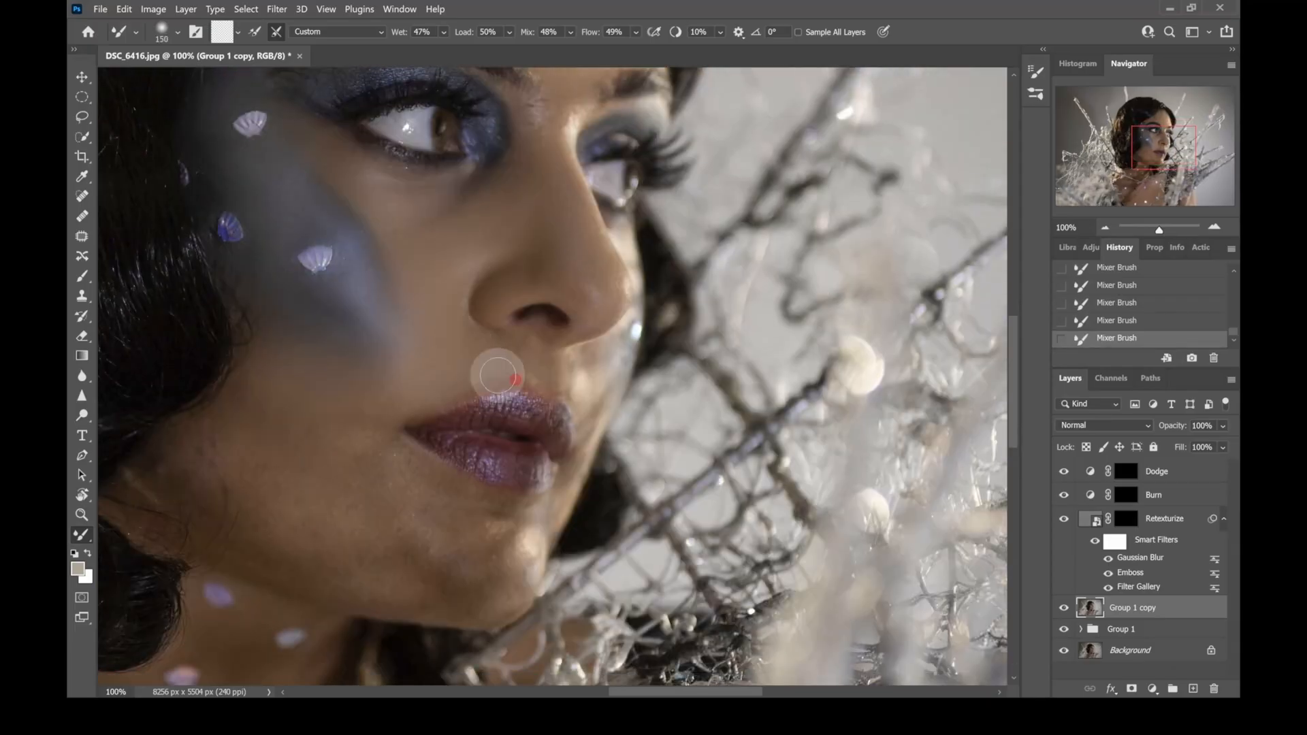
# Blend the skin below the lips and across the chin and lower cheek with the Mixer Brush at size 300
pyautogui.scroll(2, 566, 196)
pyautogui.scroll(-6, 566, 196)
pyautogui.press(']')
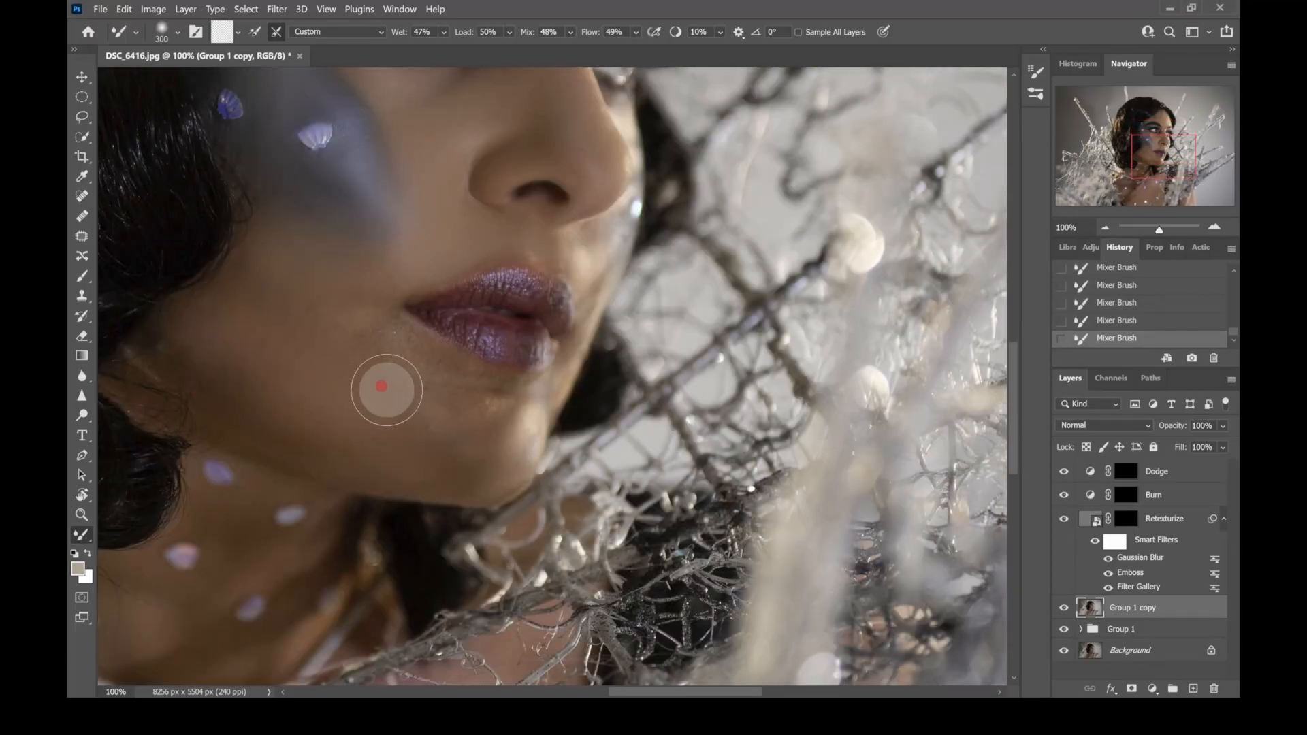
pyautogui.moveTo(448, 397); pyautogui.dragTo(361, 347)
pyautogui.scroll(-4, 545, 411)
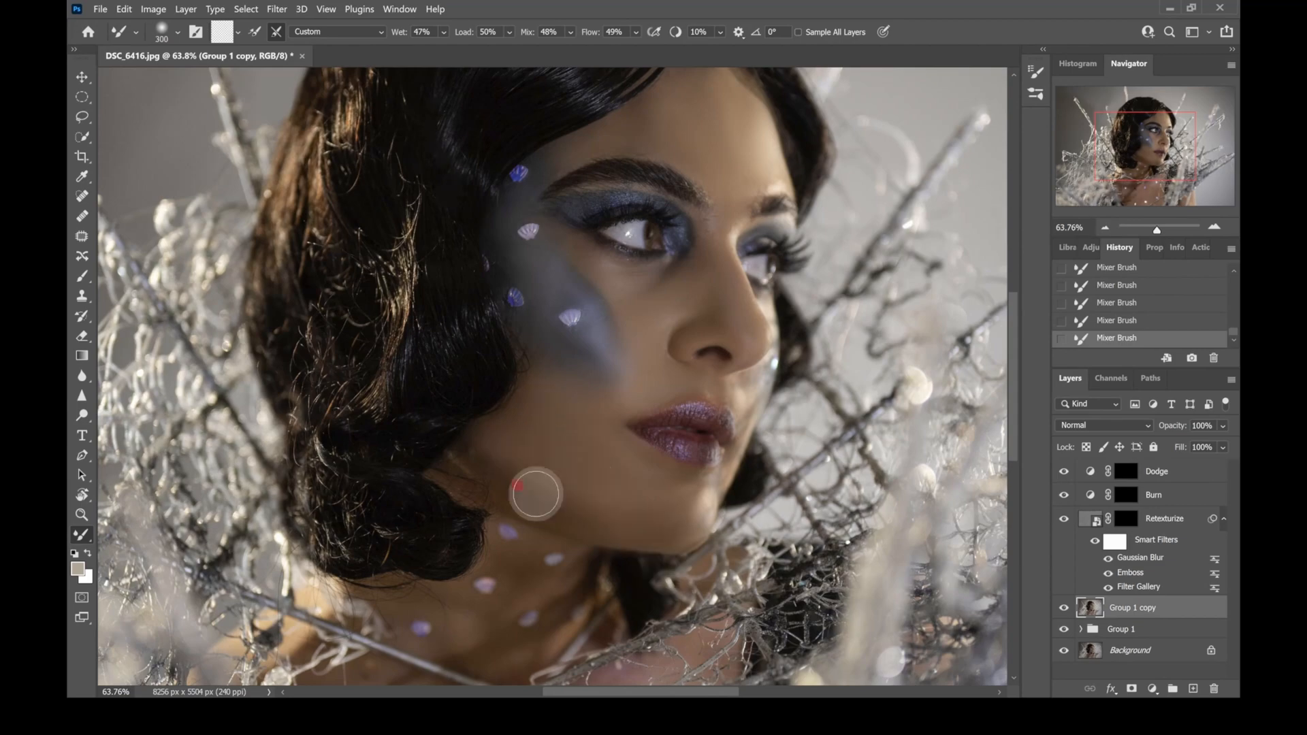
# Blend the glitter on the lips into a smooth tone with a smaller Mixer Brush
pyautogui.scroll(6, 603, 435)
pyautogui.press('[')
pyautogui.press('[')
pyautogui.press('[')
pyautogui.press('[')
pyautogui.press('[')
pyautogui.press('[')
pyautogui.moveTo(603, 460)
pyautogui.mouseDown()
pyautogui.moveTo(708, 458)
pyautogui.moveTo(600, 507)
pyautogui.moveTo(705, 511)
pyautogui.mouseUp()
# Smooth the lower cheek and jaw skin beside the hair with a larger Mixer Brush
pyautogui.moveTo(1160, 230); pyautogui.dragTo(1157, 229)
pyautogui.press(']')
pyautogui.press(']')
pyautogui.press(']')
pyautogui.press(']')
pyautogui.press(']')
pyautogui.press(']')
pyautogui.moveTo(527, 436); pyautogui.dragTo(533, 441)
pyautogui.press('[')
pyautogui.press('[')
pyautogui.moveTo(1157, 229); pyautogui.dragTo(1157, 229)
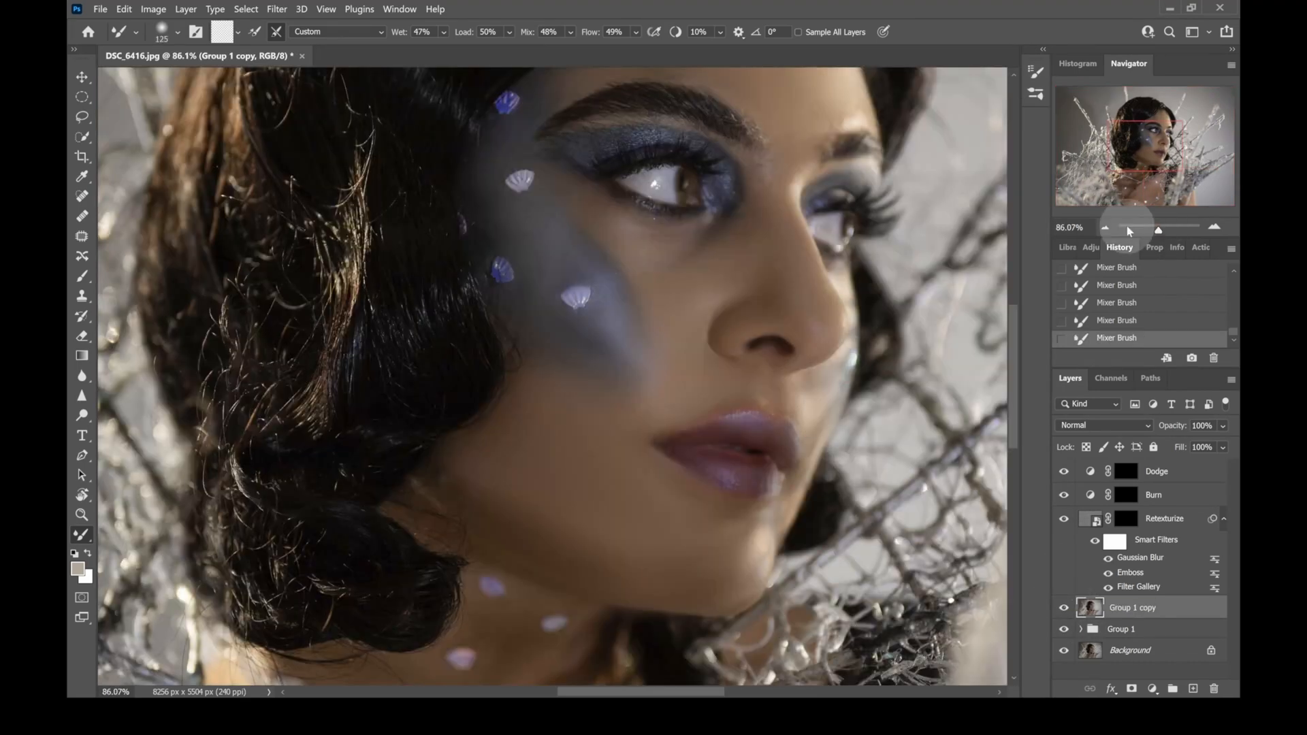
# Smooth the skin on the neck and chest around the shells with the Mixer Brush, increasing its size from 150 to 250
pyautogui.press('[')
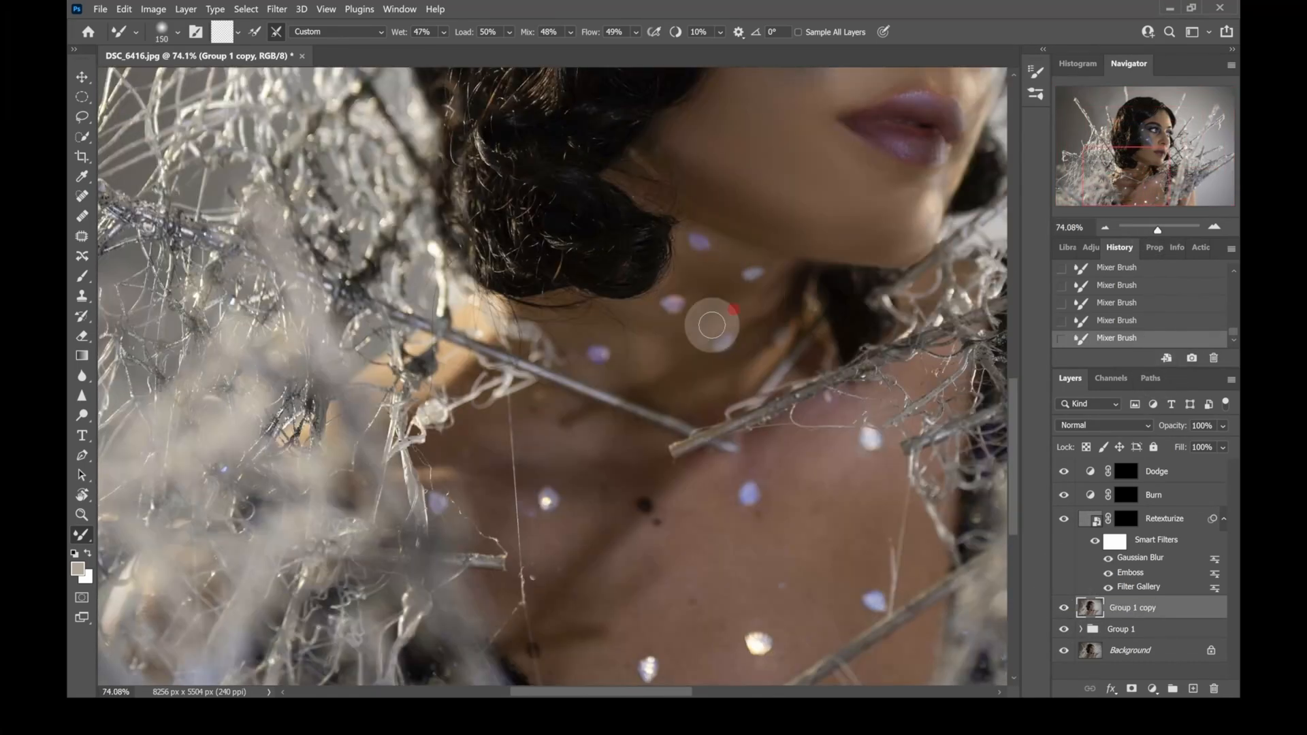
pyautogui.scroll(-2, 585, 571)
pyautogui.press(']')
pyautogui.press(']')
pyautogui.press(']')
pyautogui.press(']')
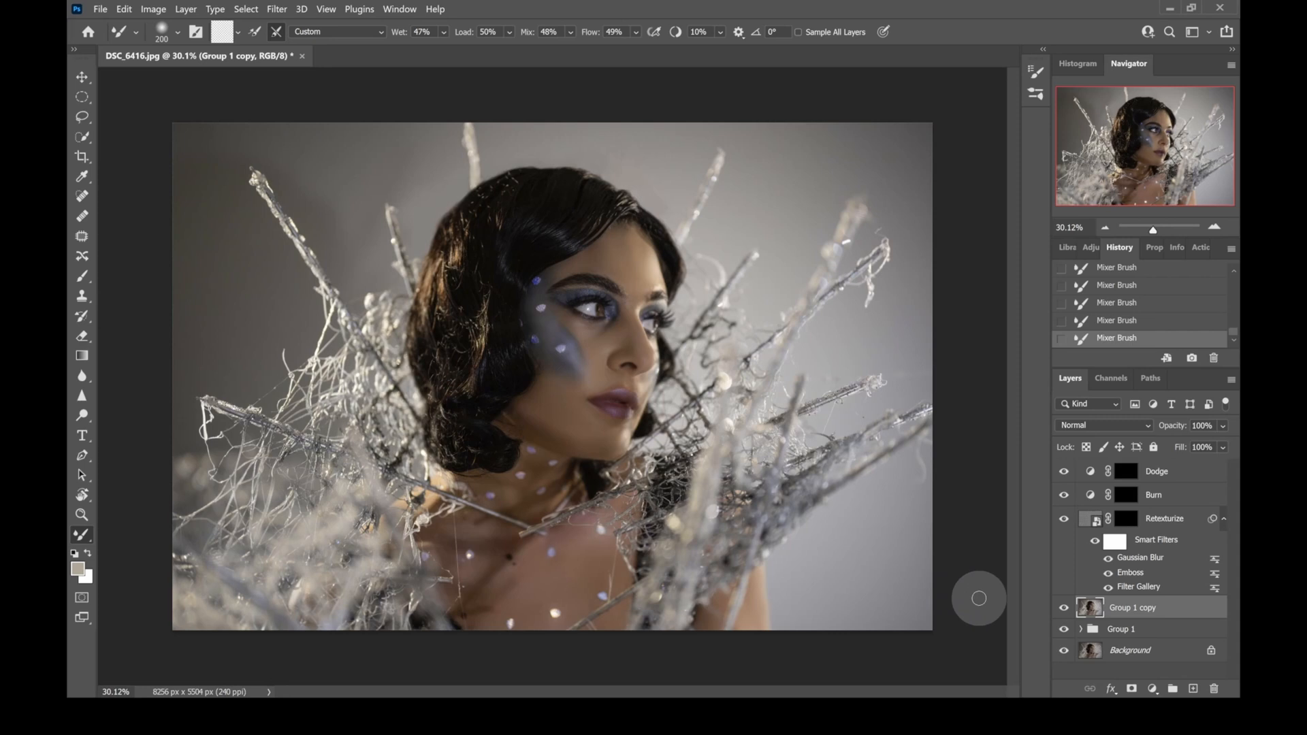
pyautogui.click(534, 586)
pyautogui.click(499, 586)
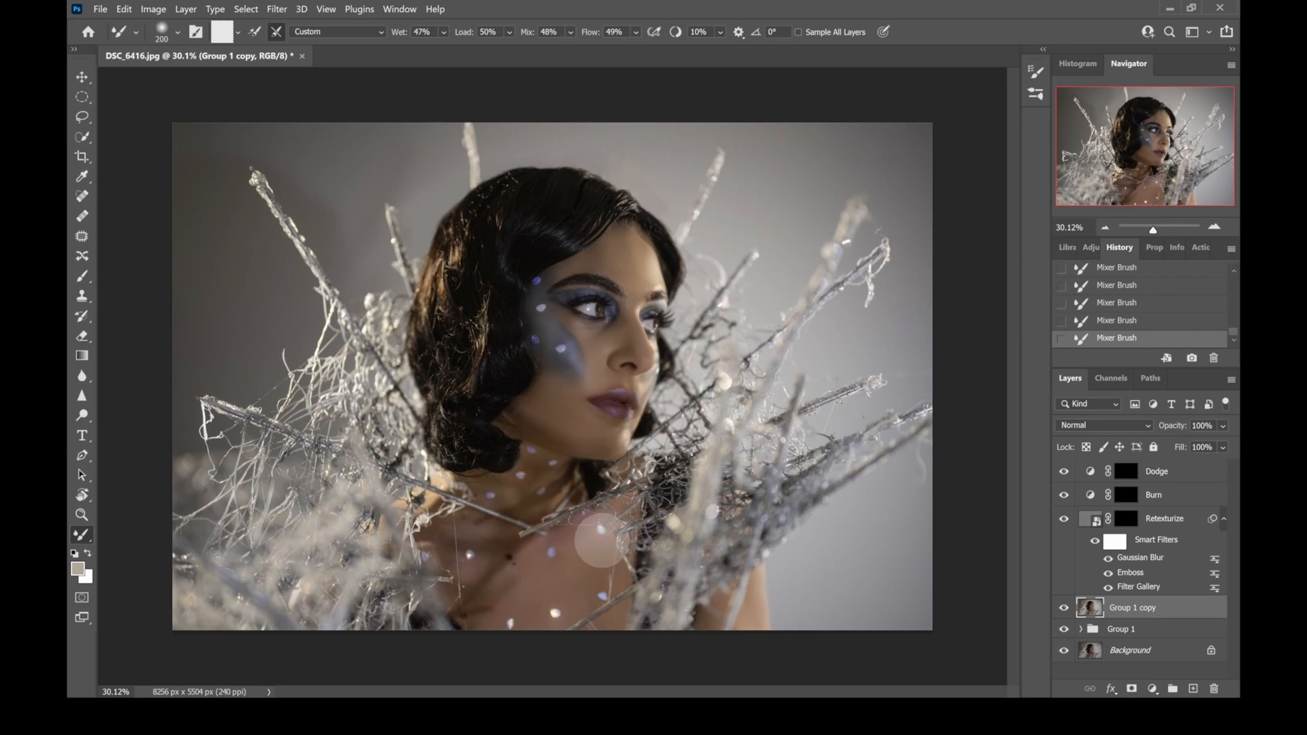
pyautogui.press(']')
pyautogui.moveTo(533, 420); pyautogui.dragTo(581, 443)
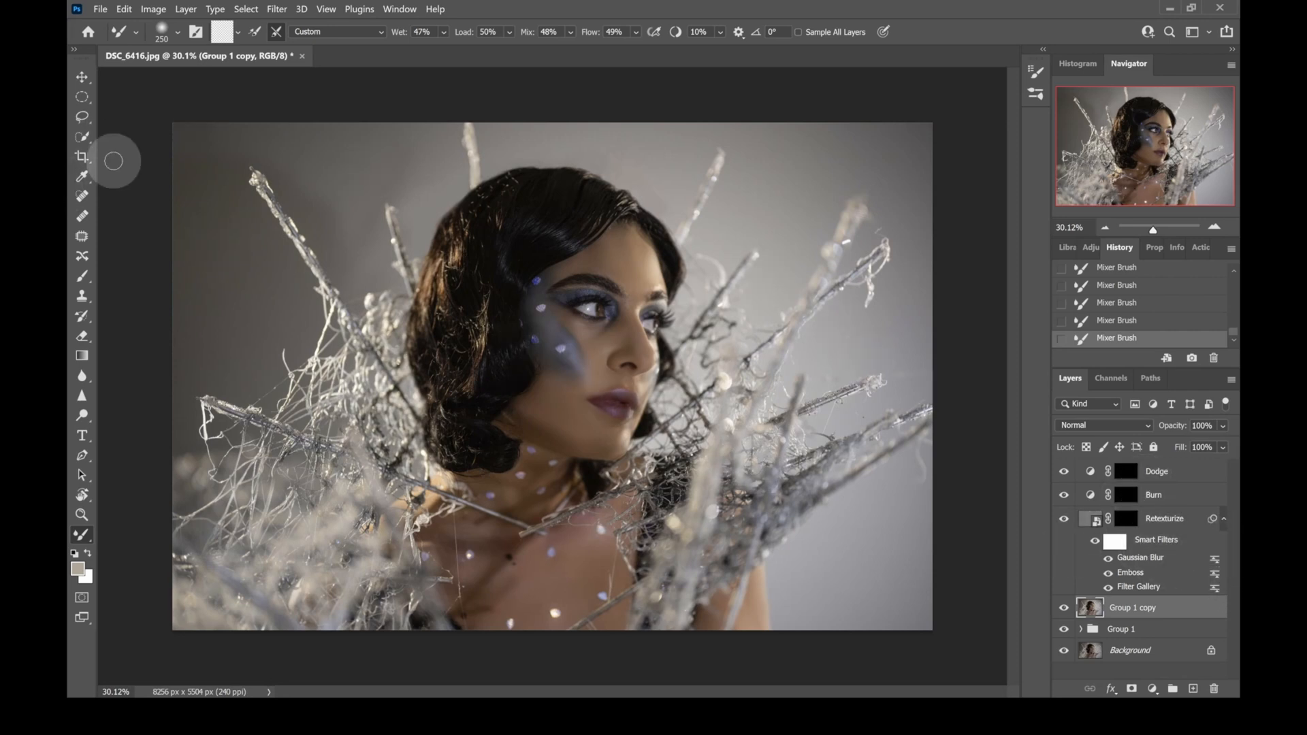
# Target the Dodge layer's mask and switch to the regular Brush tool with white as the foreground colour
pyautogui.click(1125, 478)
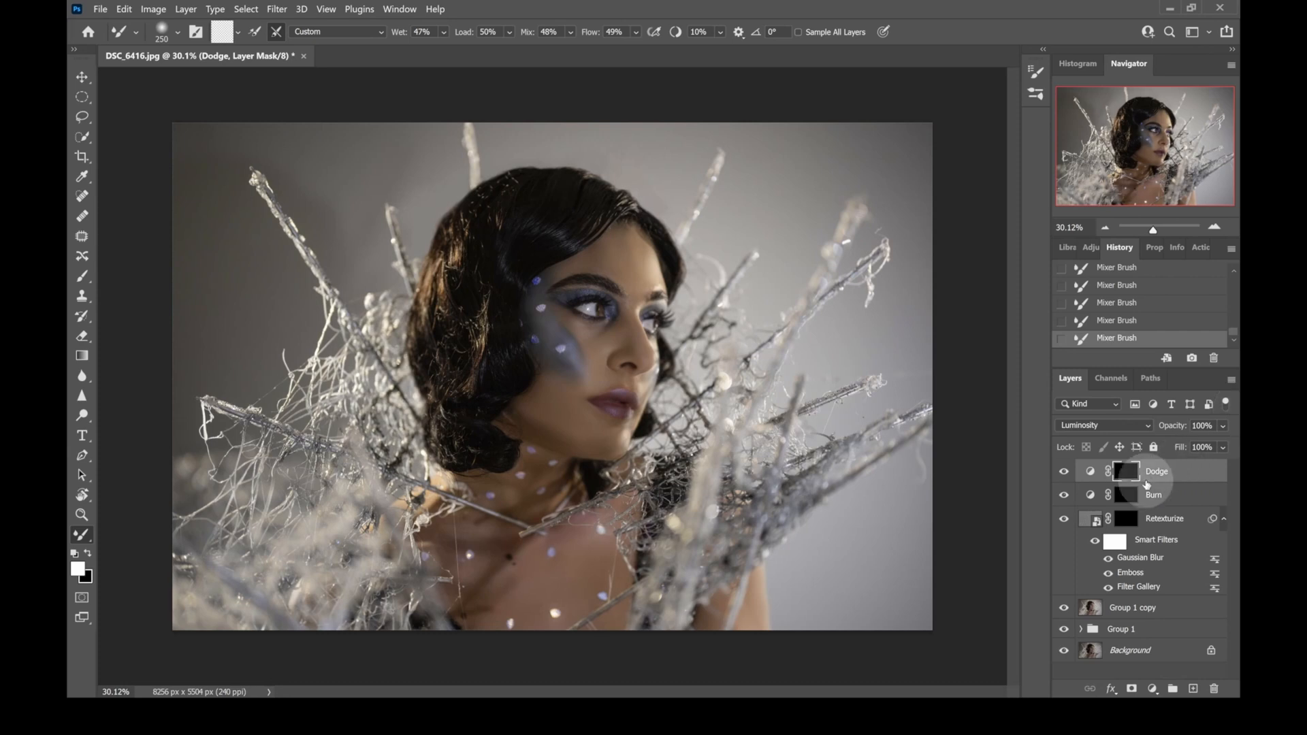
pyautogui.click(1130, 476)
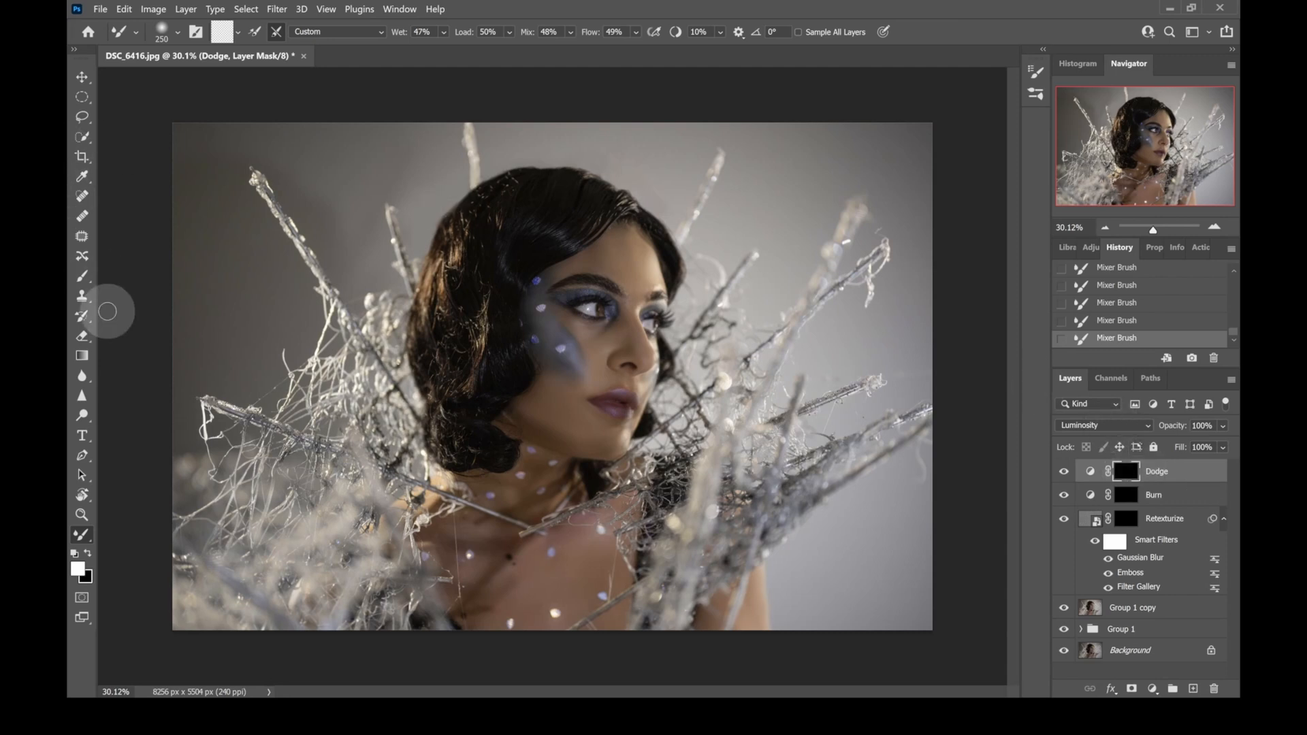
pyautogui.hotkey('shift', 'b')
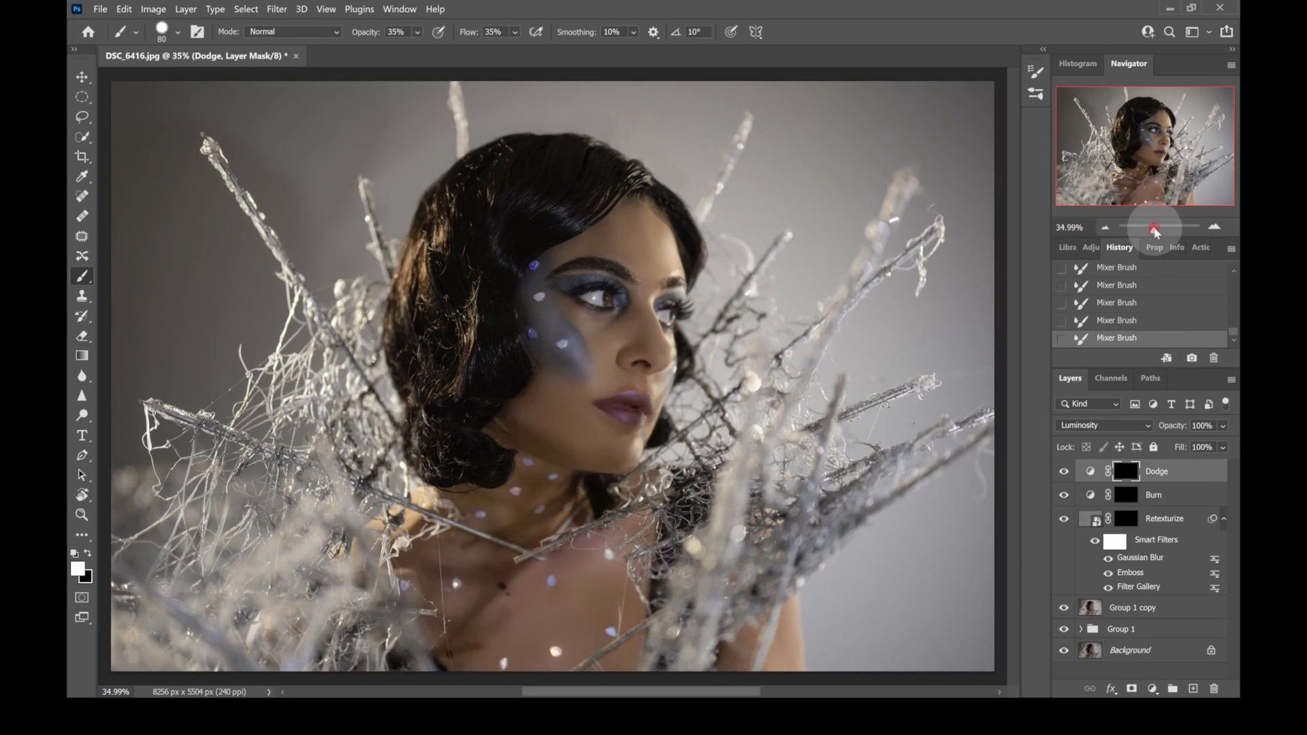
# Set the brush to 3% flow and 50% opacity for painting on the Dodge layer's mask
pyautogui.moveTo(1154, 232); pyautogui.dragTo(1155, 230)
pyautogui.scroll(3, 667, 210)
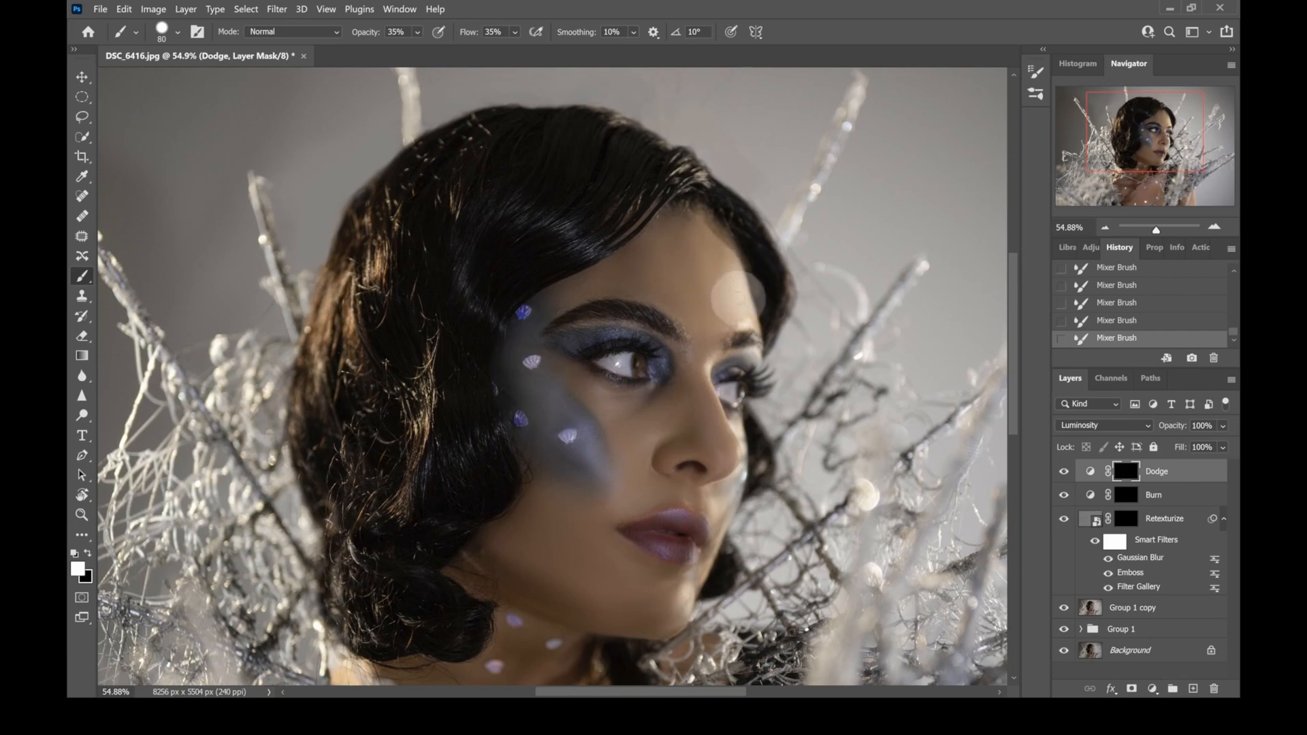
pyautogui.moveTo(1156, 230); pyautogui.dragTo(1158, 231)
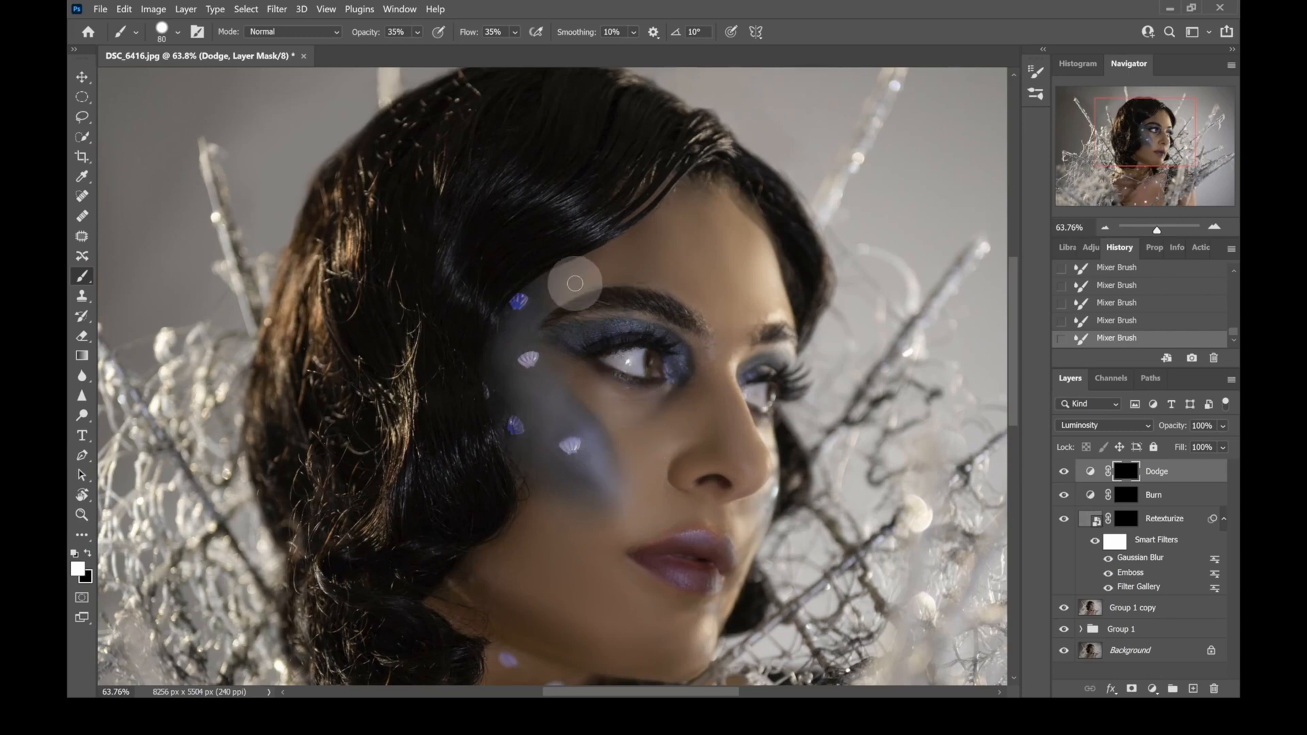
pyautogui.click(1149, 234)
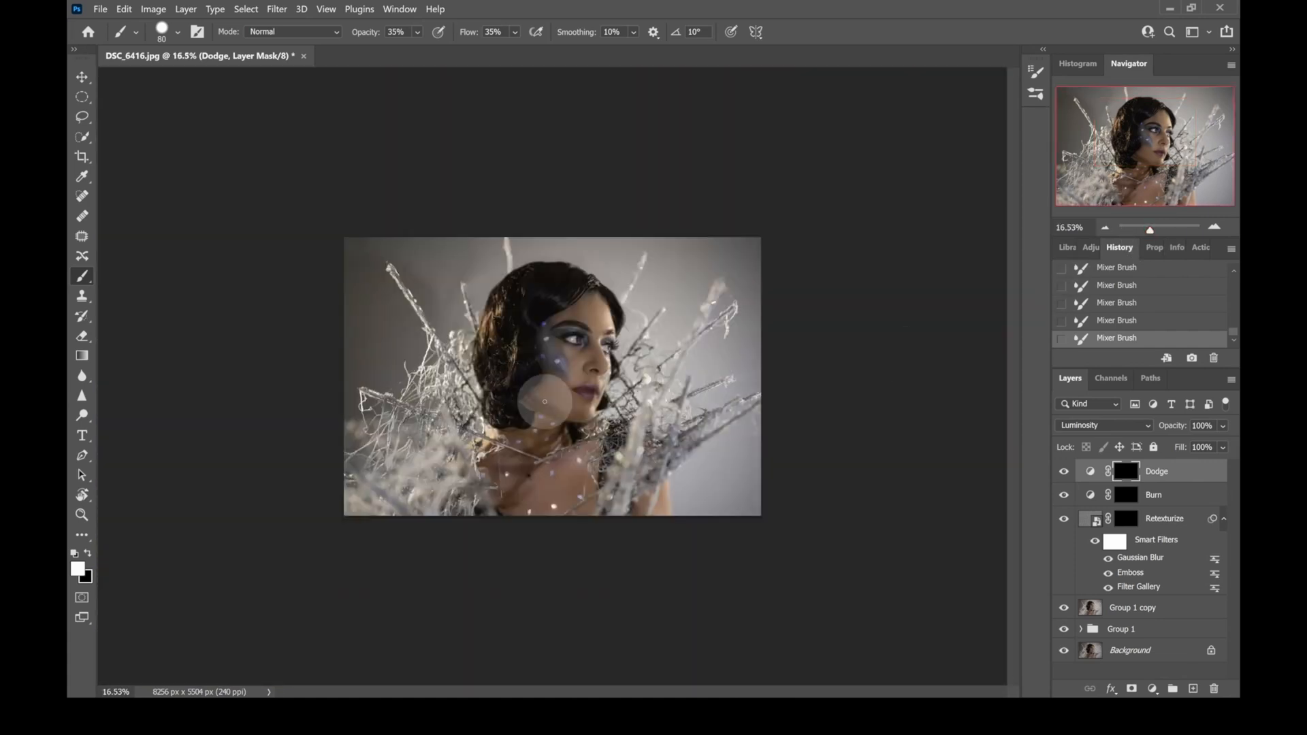
pyautogui.moveTo(1150, 231); pyautogui.dragTo(1159, 233)
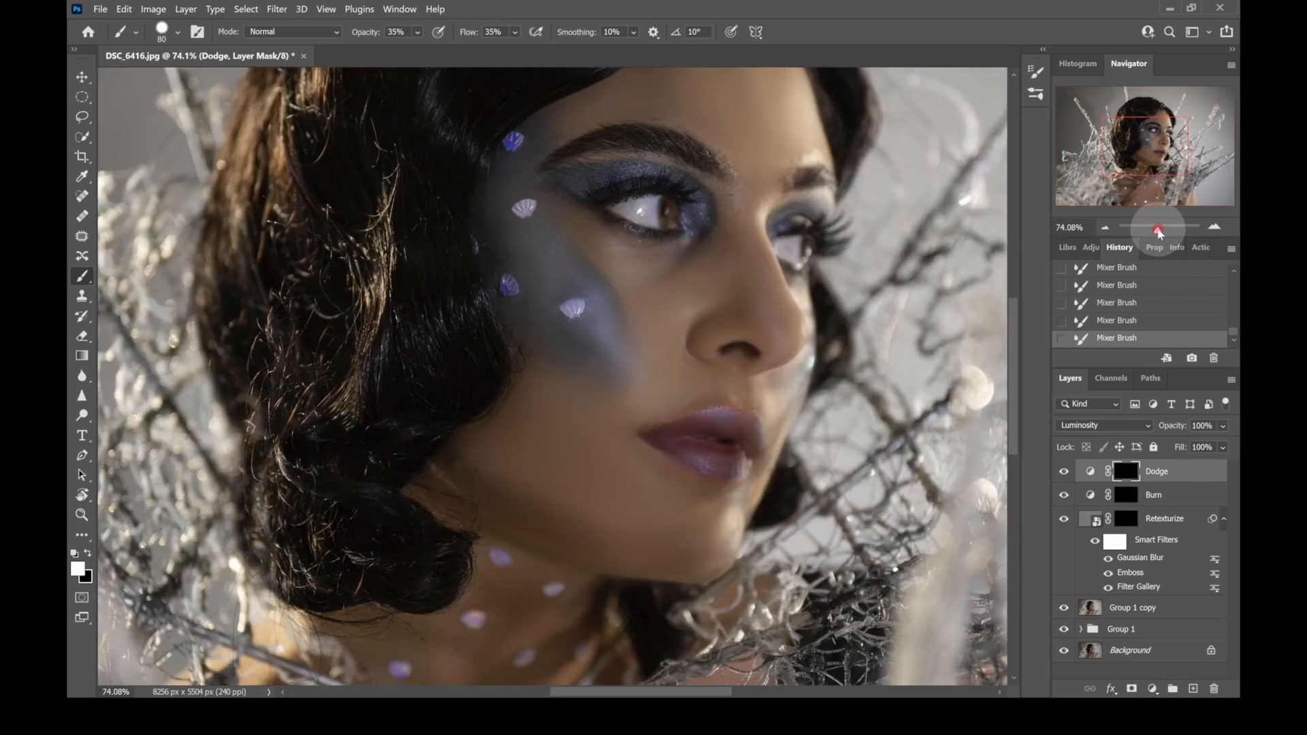
pyautogui.moveTo(1146, 151); pyautogui.dragTo(1137, 133)
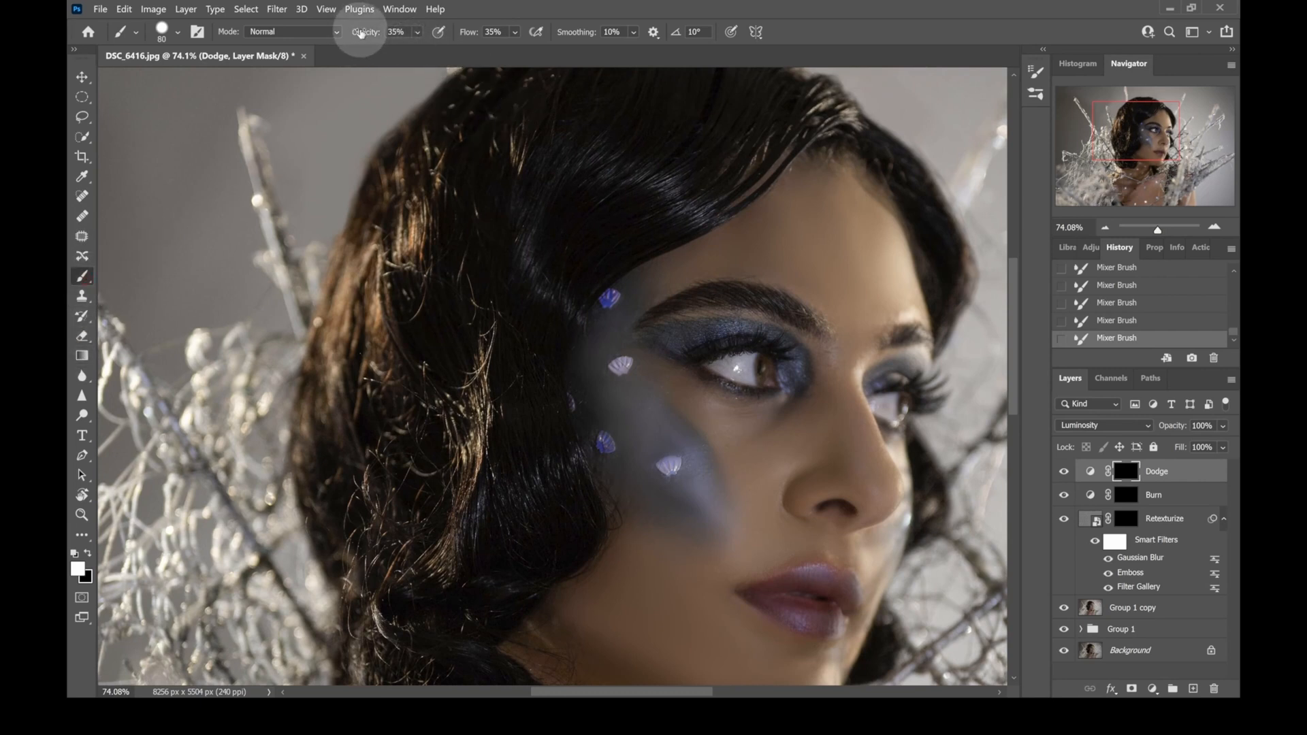
pyautogui.click(494, 32)
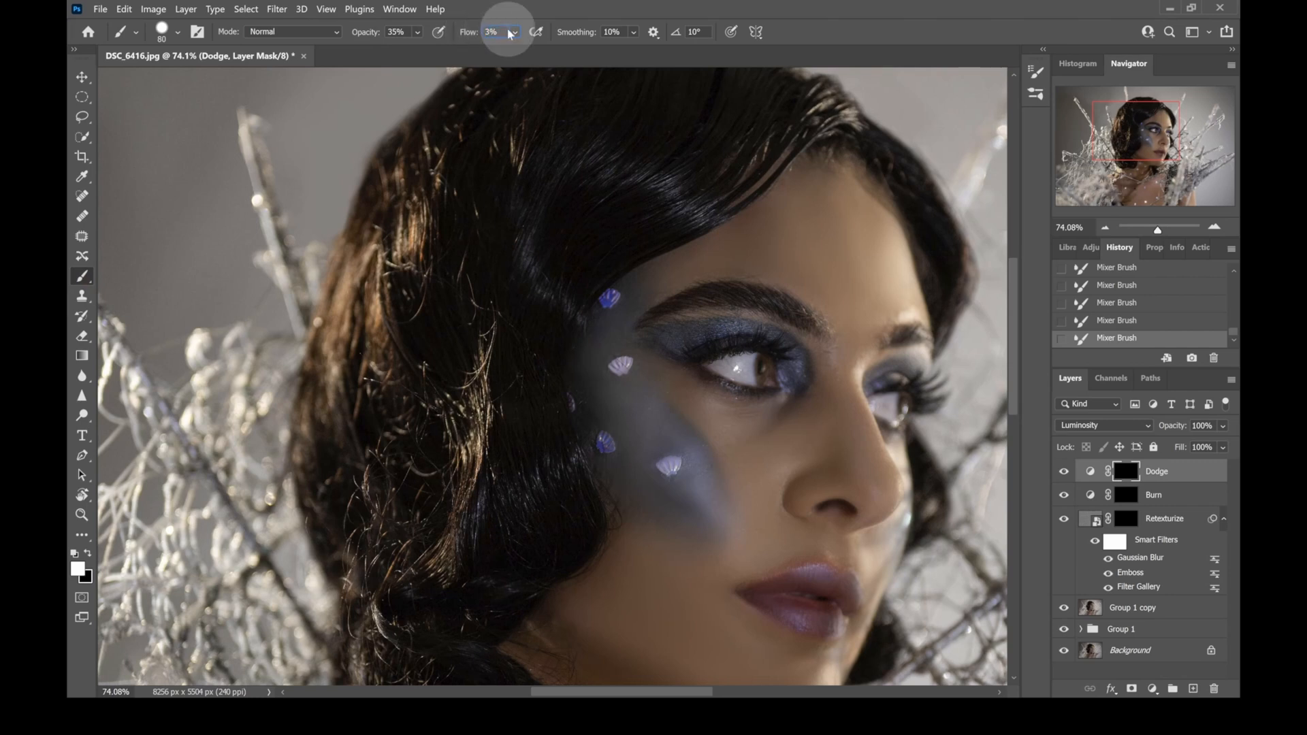
pyautogui.click(395, 32)
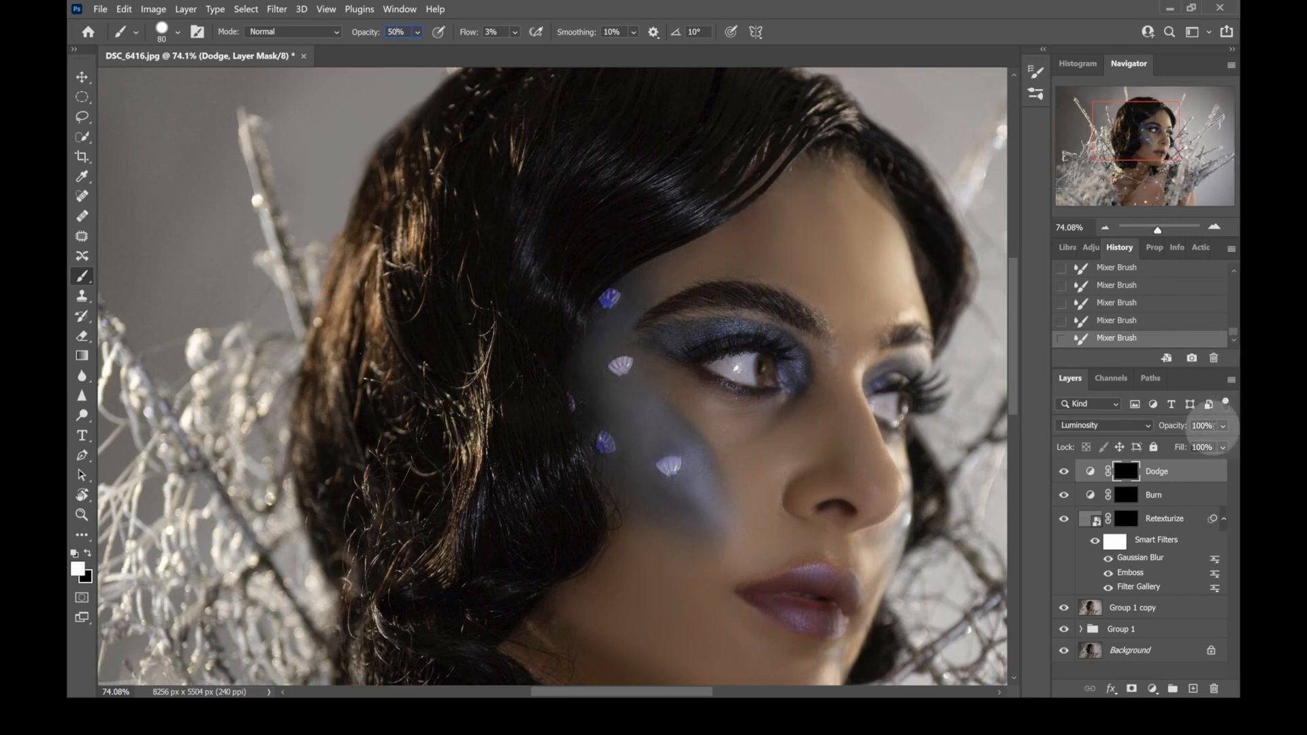
pyautogui.click(1126, 474)
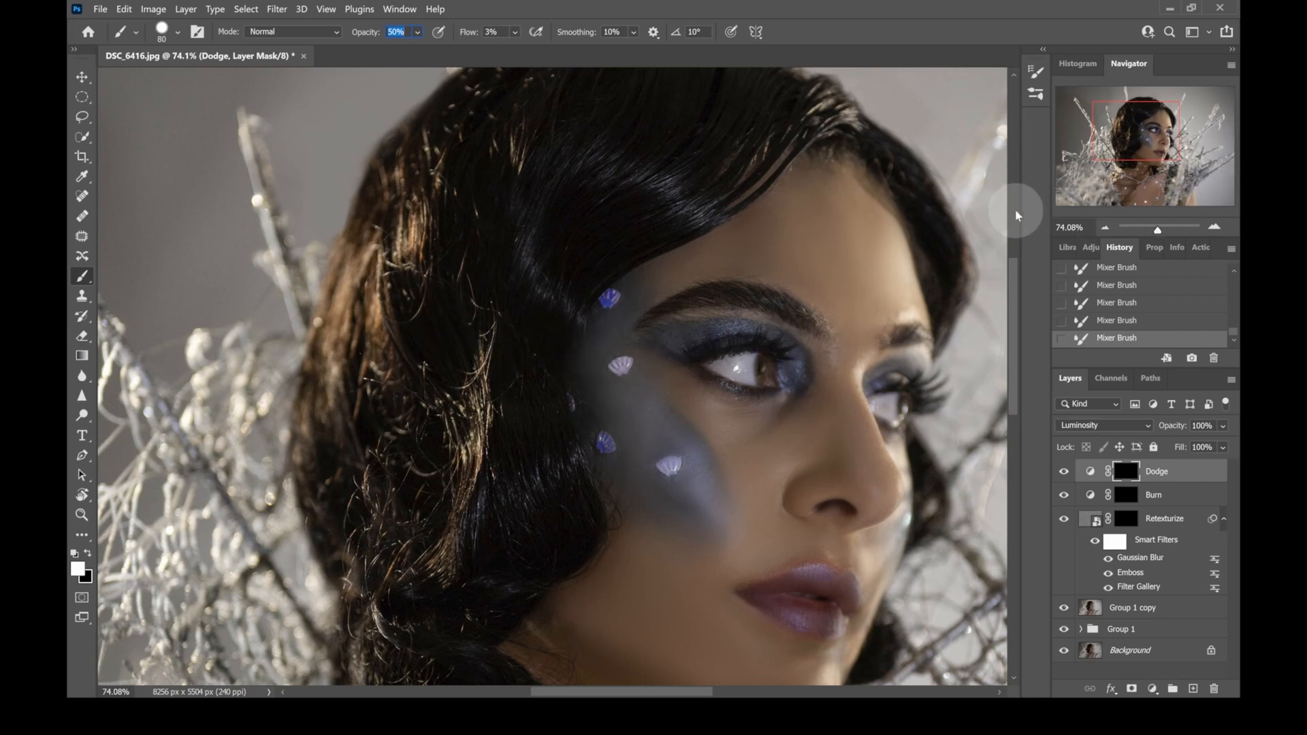
# Brighten the near eye by painting on the Dodge mask with a size 70 brush
pyautogui.moveTo(1159, 230); pyautogui.dragTo(1157, 230)
pyautogui.press('[')
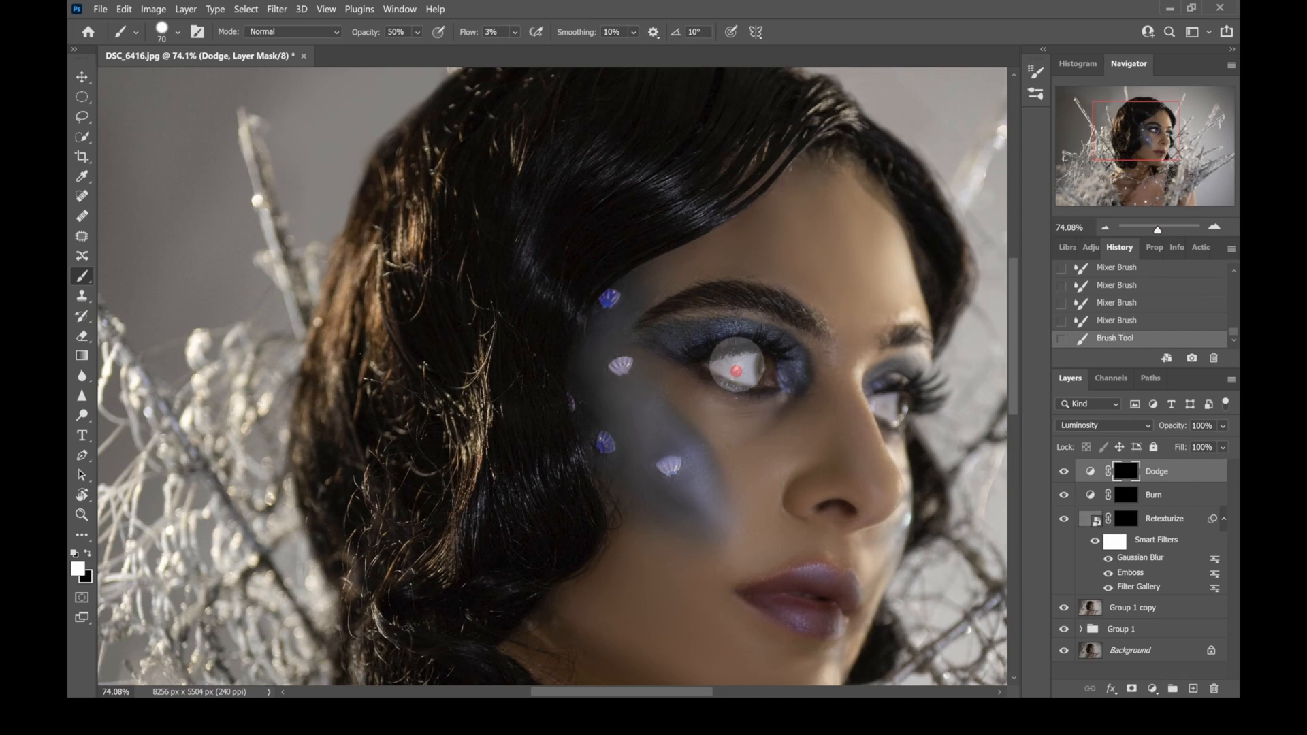
pyautogui.click(736, 365)
# Dodge the side of the forehead above the far eyebrow with a size 150 brush
pyautogui.press(']')
pyautogui.press(']')
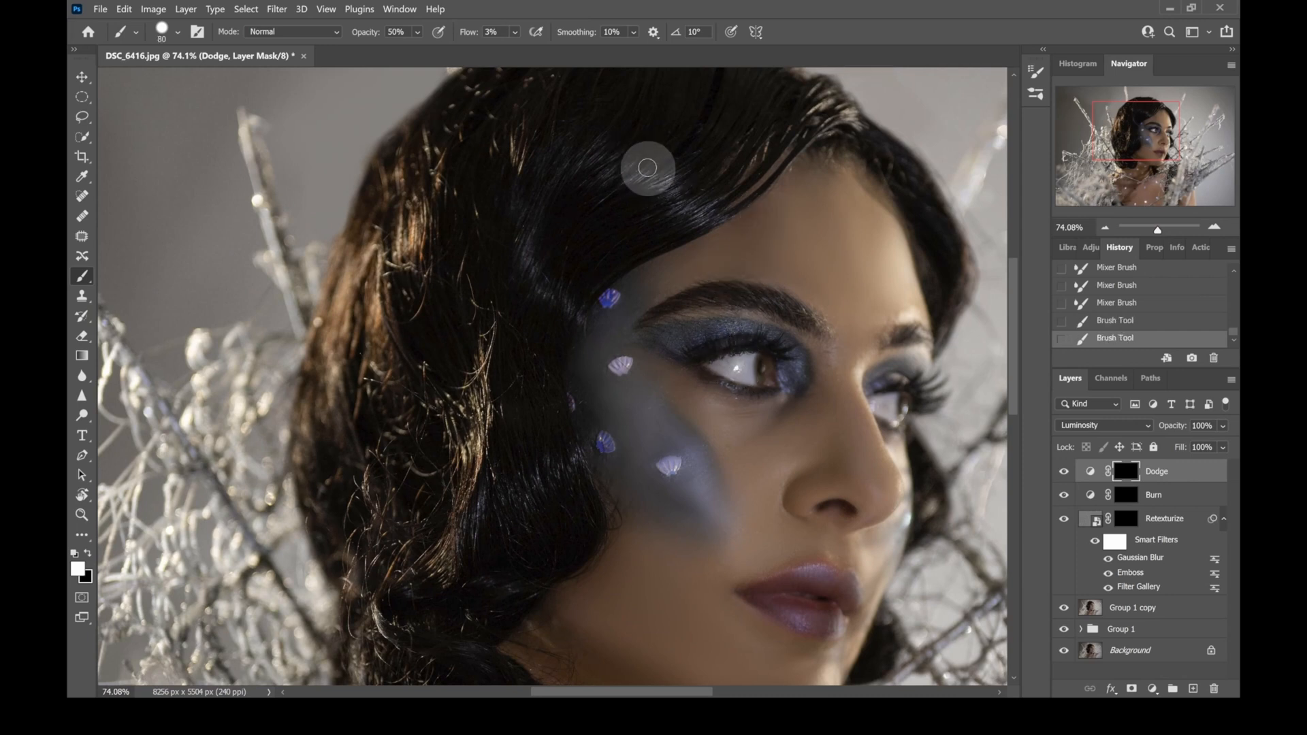
pyautogui.press(']')
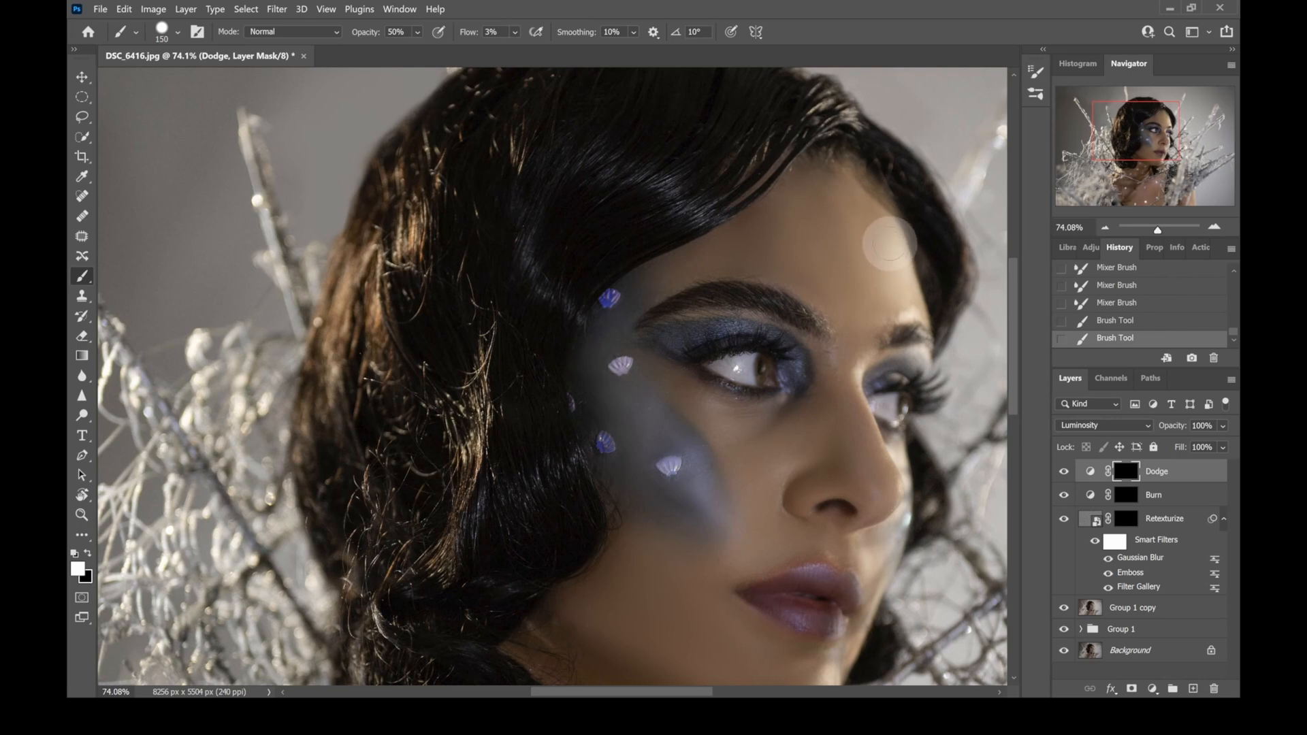
pyautogui.moveTo(889, 244); pyautogui.dragTo(909, 282)
pyautogui.moveTo(909, 282)
pyautogui.mouseDown()
pyautogui.moveTo(889, 238)
pyautogui.moveTo(910, 280)
pyautogui.mouseUp()
# Dodge the near eye again at size 70 and the forehead above the near eyebrow at size 125
pyautogui.press('[')
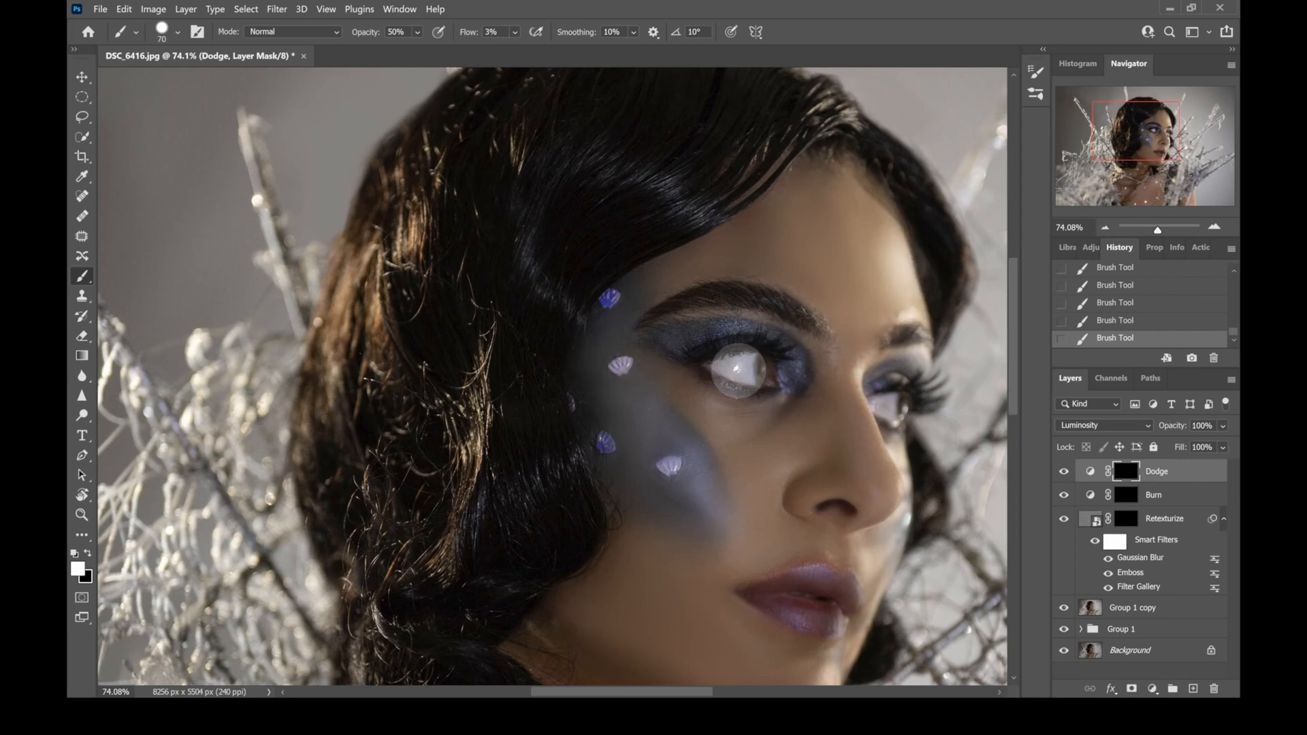
pyautogui.press(']')
pyautogui.press(']')
pyautogui.press(']')
pyautogui.press(']')
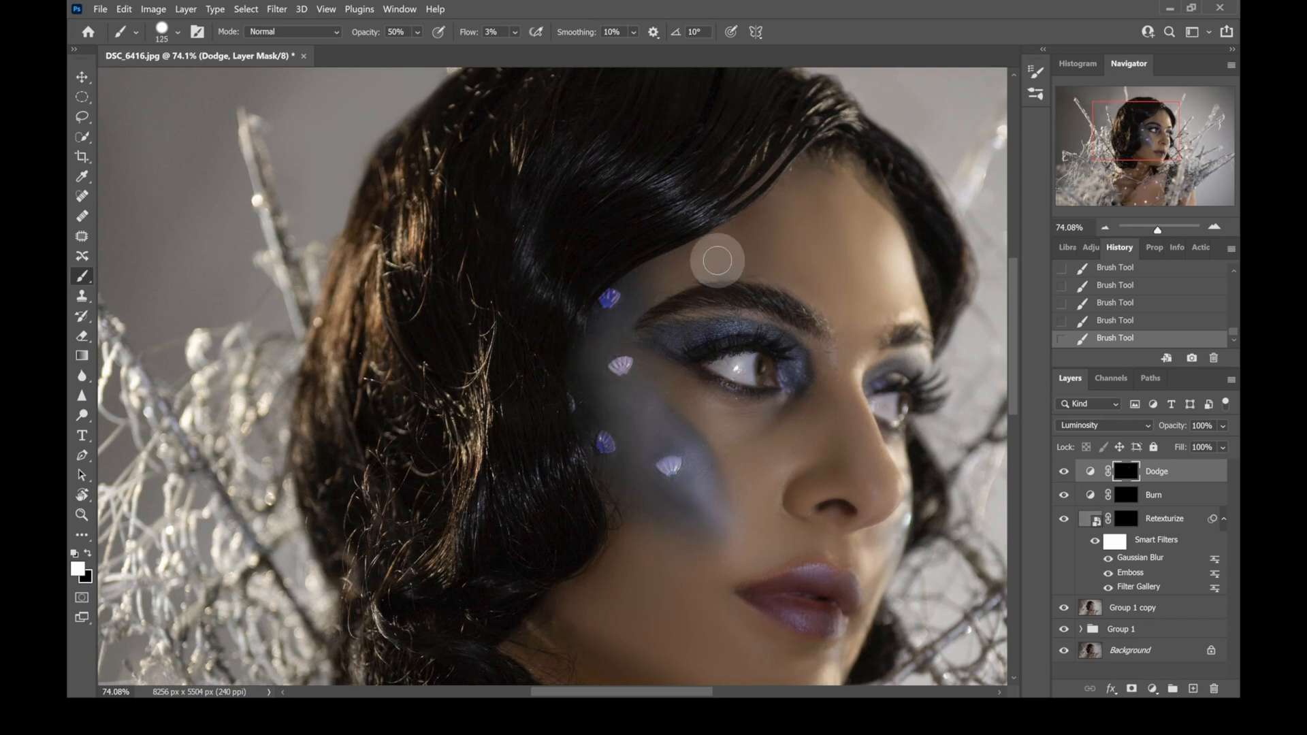
pyautogui.moveTo(714, 253)
pyautogui.mouseDown()
pyautogui.moveTo(729, 257)
pyautogui.moveTo(694, 262)
pyautogui.moveTo(673, 288)
pyautogui.mouseUp()
# Dodge the bridge of the nose and the skin around the far eyebrow with a size 80 brush
pyautogui.press('[')
pyautogui.press('[')
pyautogui.press('[')
pyautogui.press('[')
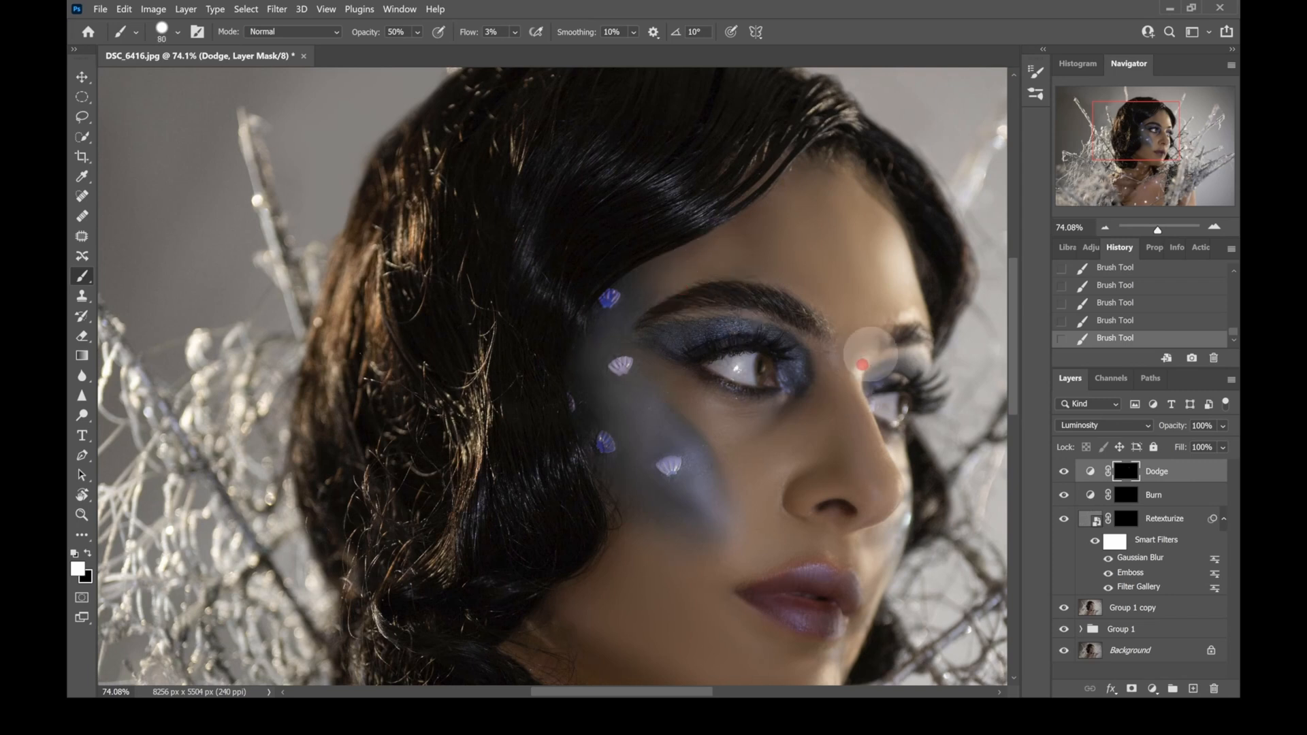
pyautogui.moveTo(854, 371); pyautogui.dragTo(863, 394)
pyautogui.moveTo(915, 346)
pyautogui.mouseDown()
pyautogui.moveTo(936, 352)
pyautogui.moveTo(923, 319)
pyautogui.moveTo(894, 315)
pyautogui.mouseUp()
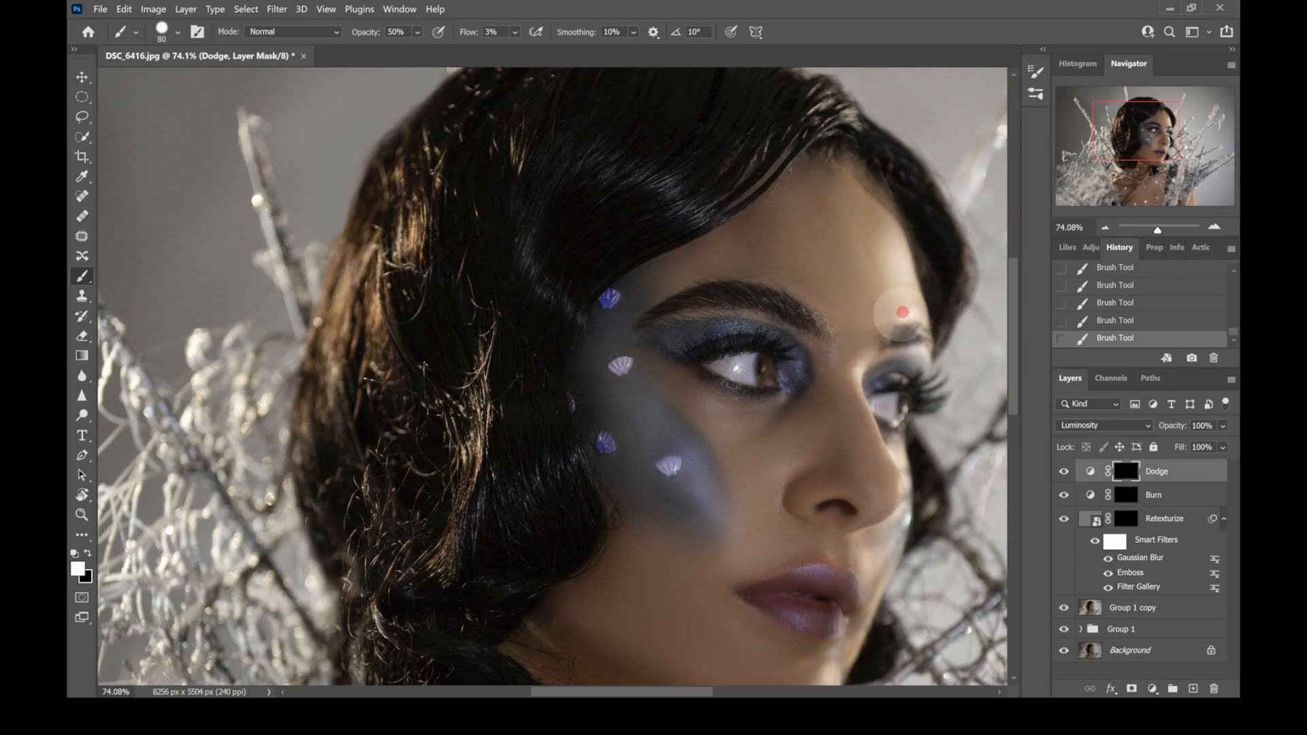
# Dodge the skin under the near eye and the cheek beside the nose, starting with a size 175 brush
pyautogui.press(']')
pyautogui.press(']')
pyautogui.press(']')
pyautogui.press(']')
pyautogui.press(']')
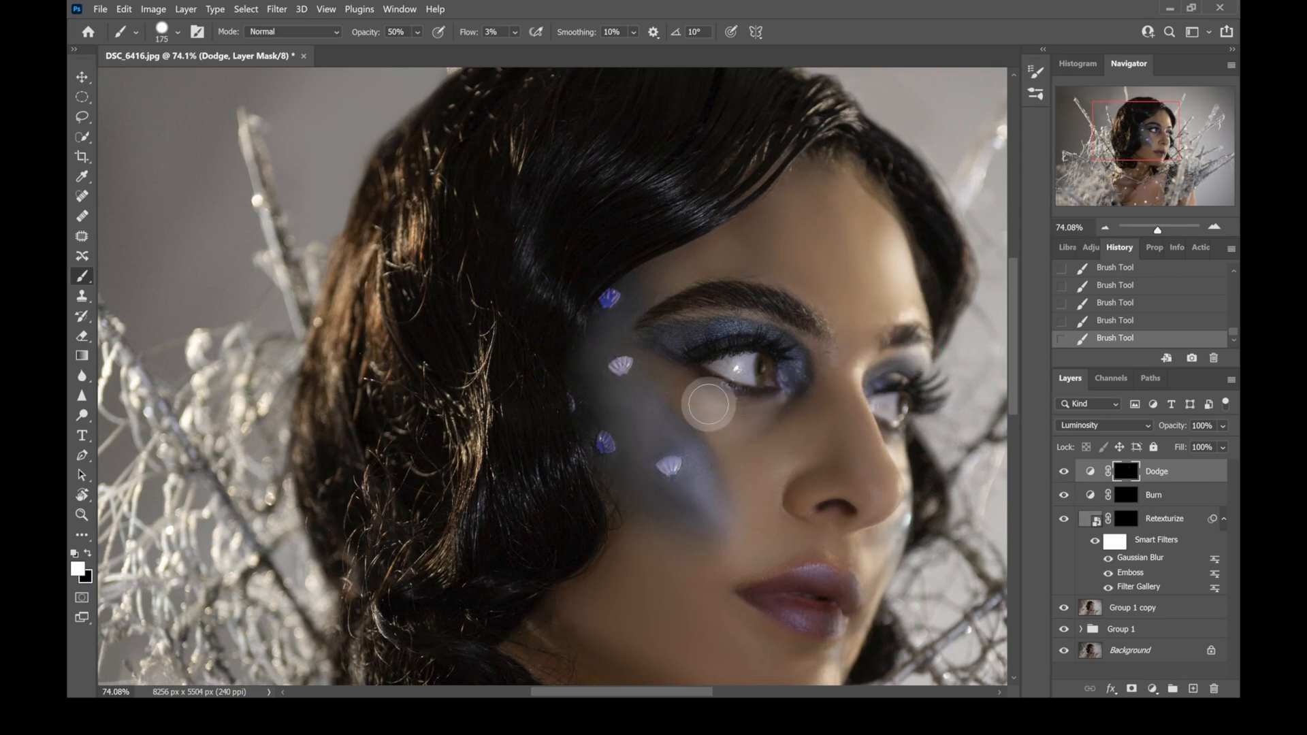
pyautogui.moveTo(713, 408)
pyautogui.mouseDown()
pyautogui.moveTo(779, 402)
pyautogui.moveTo(739, 424)
pyautogui.moveTo(773, 413)
pyautogui.mouseUp()
pyautogui.press('[')
pyautogui.press('[')
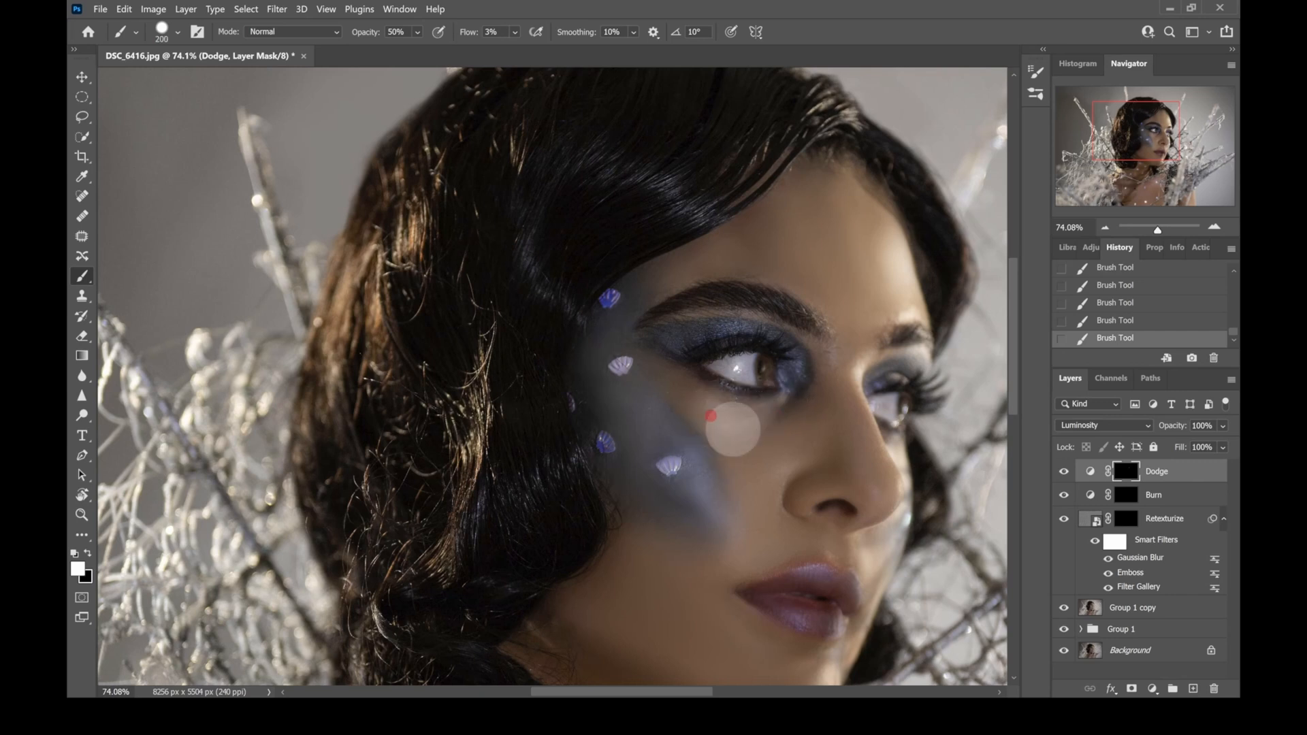
pyautogui.press('[')
pyautogui.moveTo(785, 467)
pyautogui.mouseDown()
pyautogui.moveTo(773, 484)
pyautogui.moveTo(800, 469)
pyautogui.moveTo(770, 496)
pyautogui.moveTo(790, 470)
pyautogui.mouseUp()
pyautogui.press(']')
pyautogui.press(']')
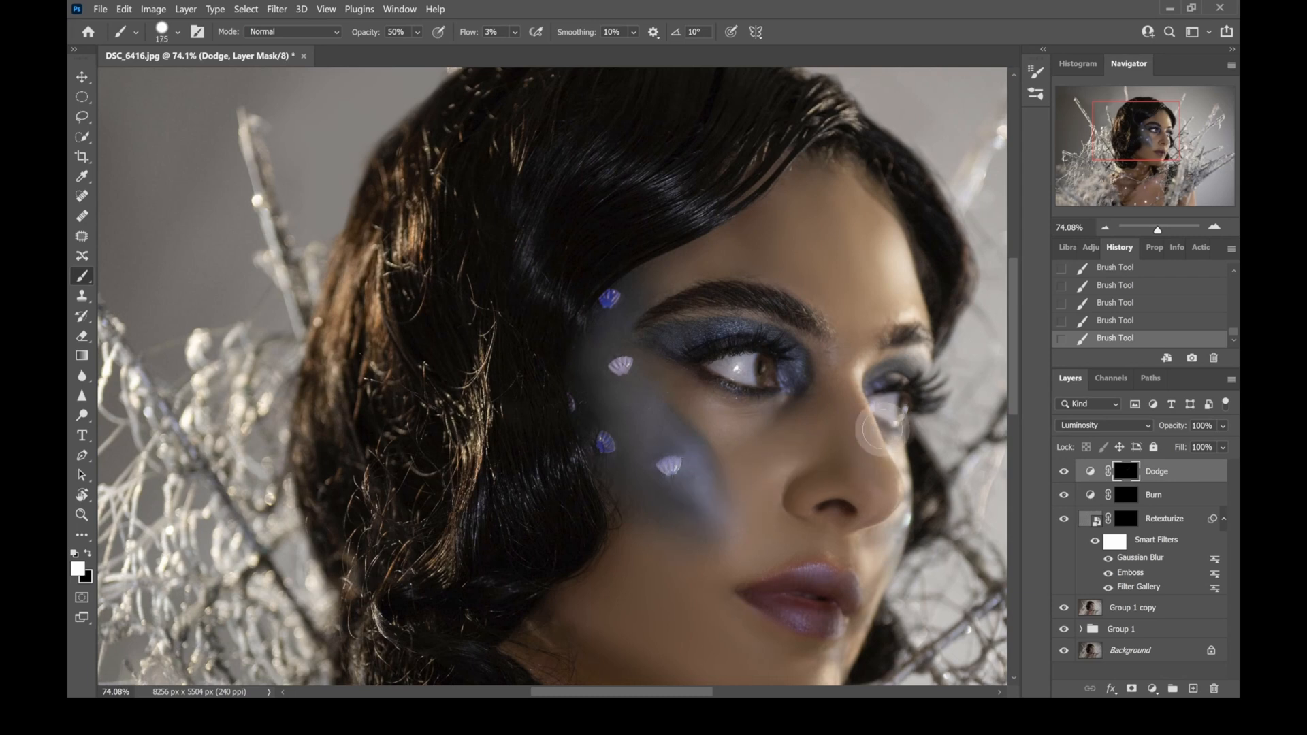
# Dodge the nose bridge, far eye and far brow highlights, increasing the brush size from 80 to 125
pyautogui.press('[')
pyautogui.press('[')
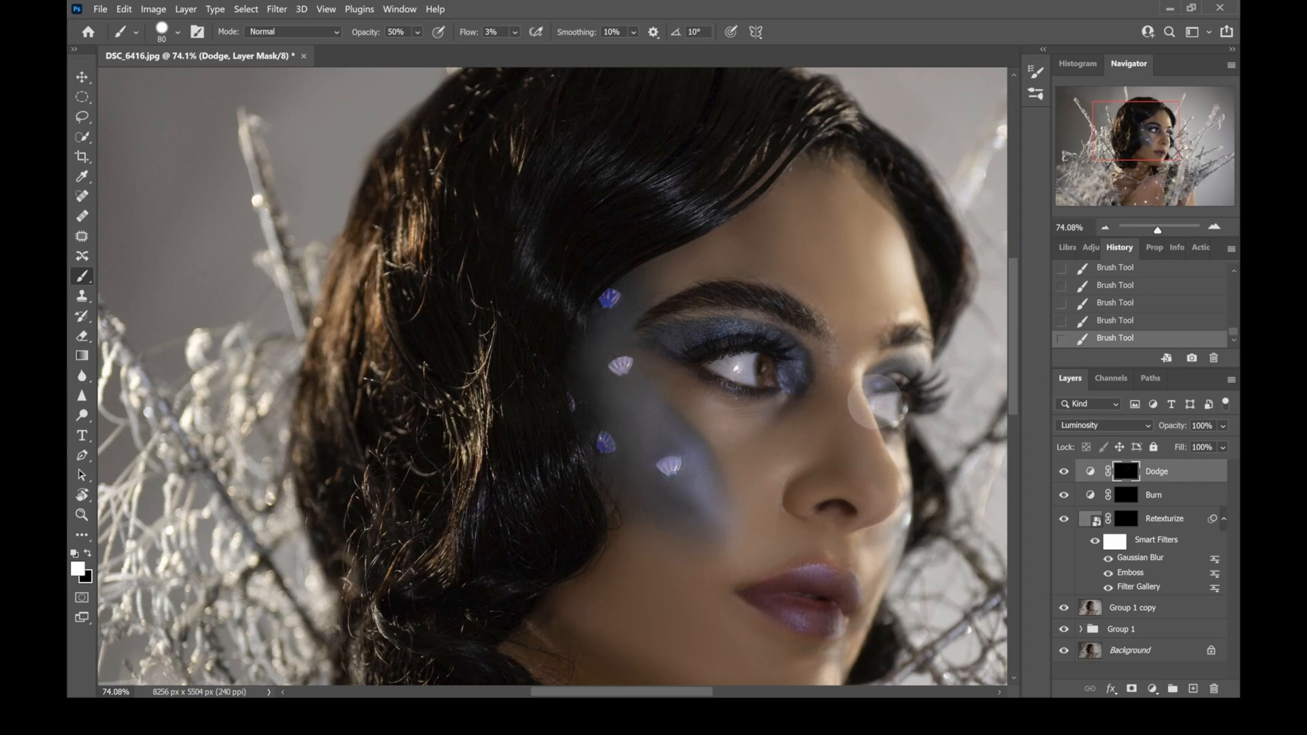
pyautogui.moveTo(867, 372); pyautogui.dragTo(856, 385)
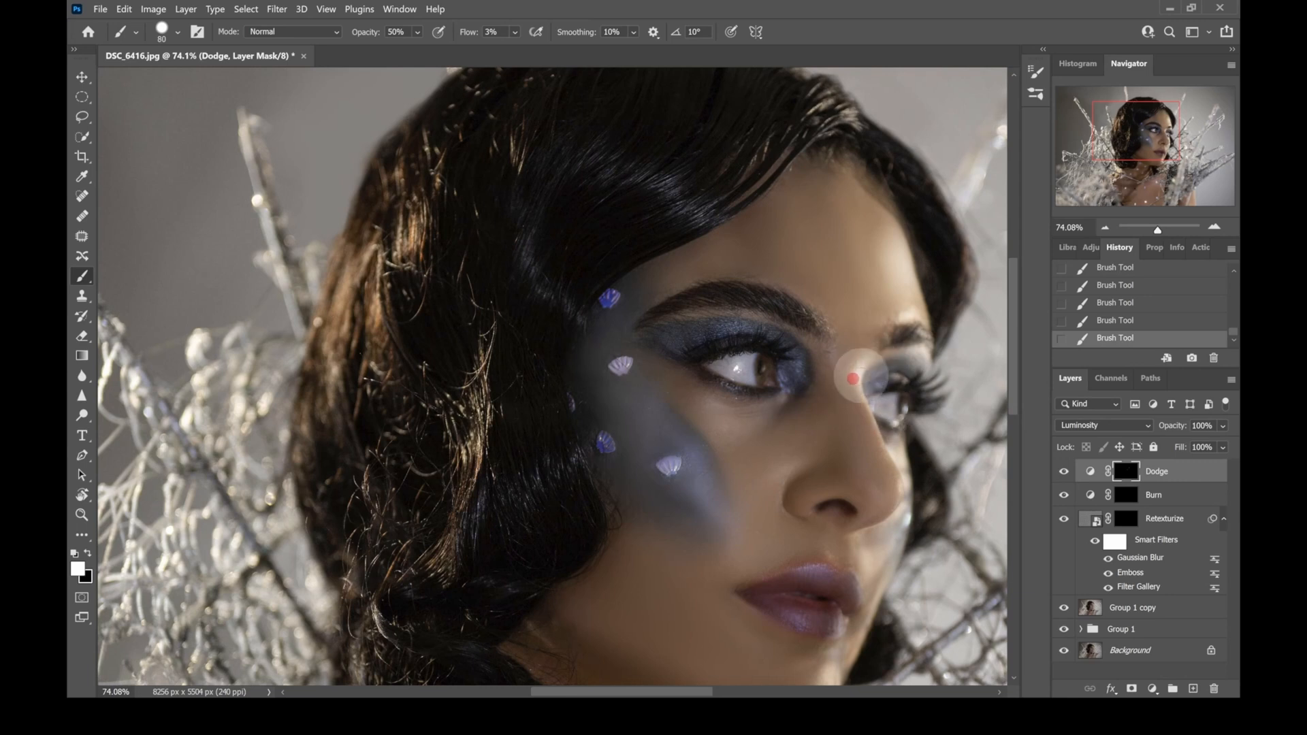
pyautogui.press(']')
pyautogui.click(884, 403)
pyautogui.moveTo(883, 403)
pyautogui.mouseDown()
pyautogui.moveTo(872, 364)
pyautogui.moveTo(853, 388)
pyautogui.moveTo(897, 352)
pyautogui.mouseUp()
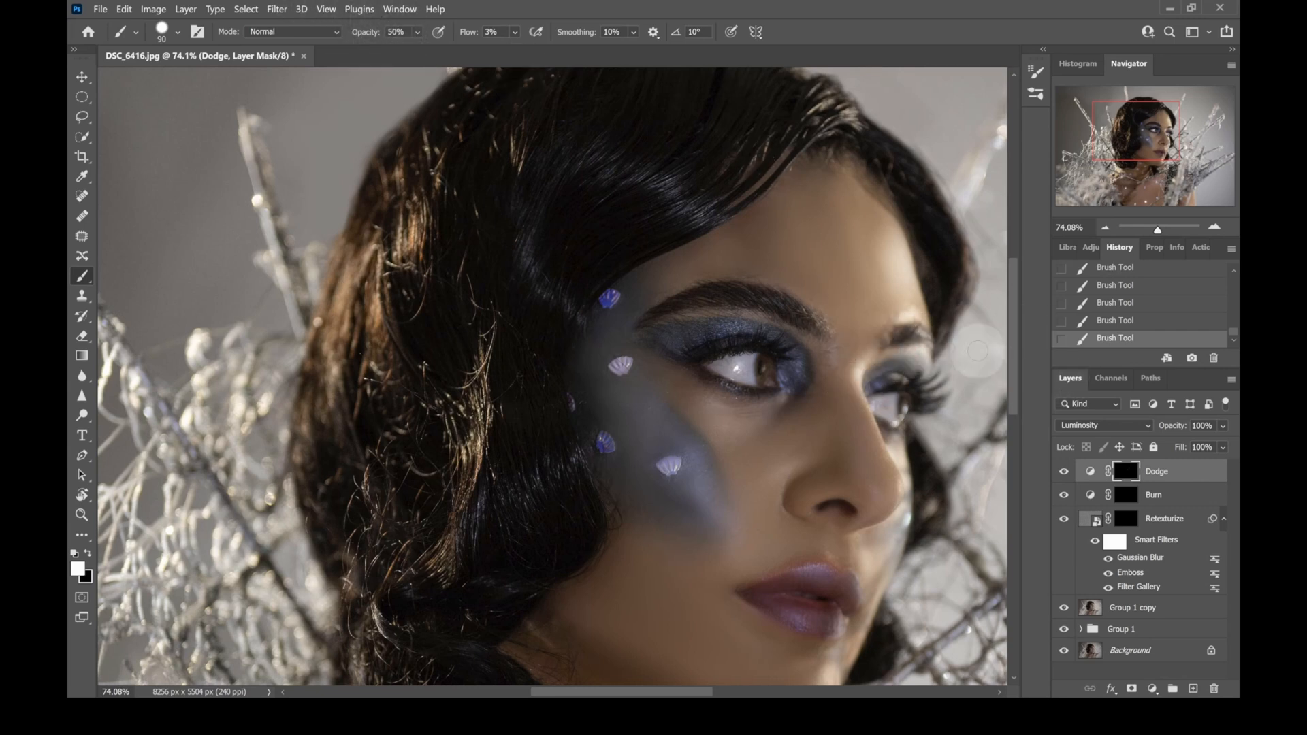
pyautogui.press(']')
pyautogui.click(908, 313)
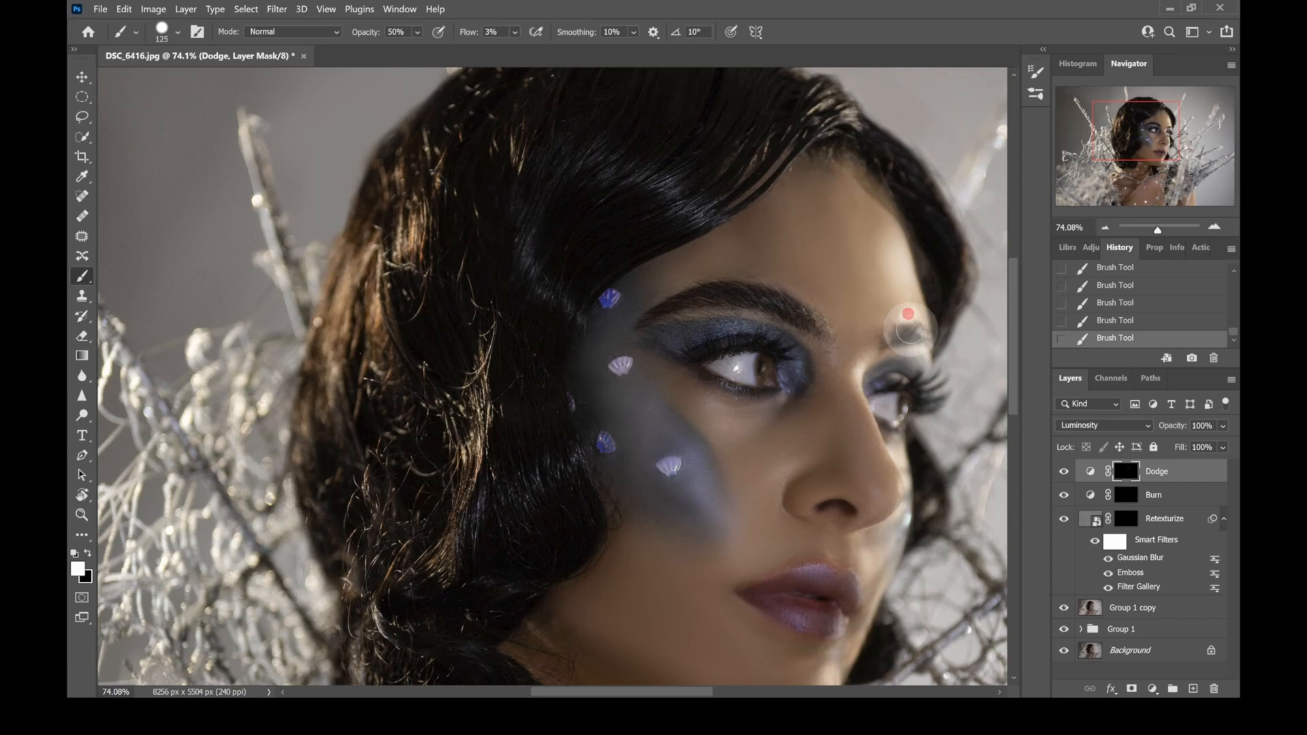
pyautogui.moveTo(911, 330); pyautogui.dragTo(872, 383)
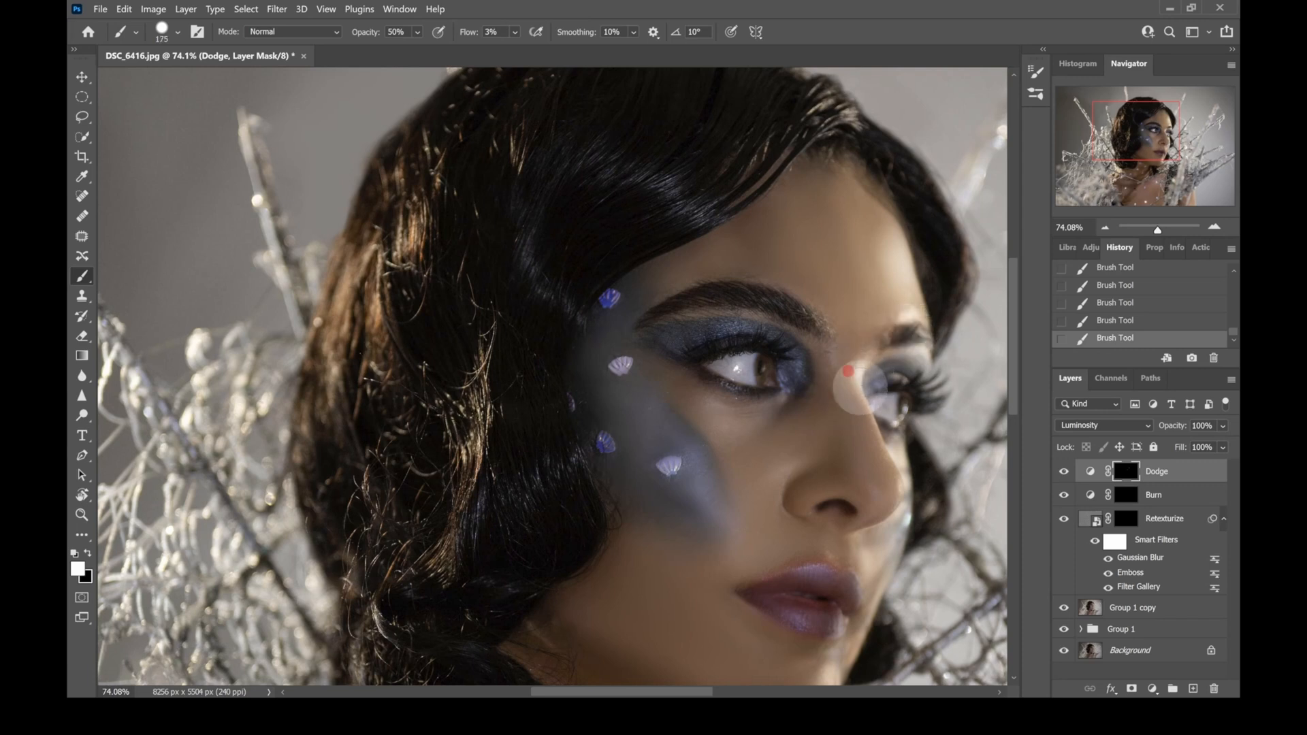
# Build up the dodged highlight on the near cheek toward the nose with a size 175 brush
pyautogui.click(760, 436)
pyautogui.click(746, 440)
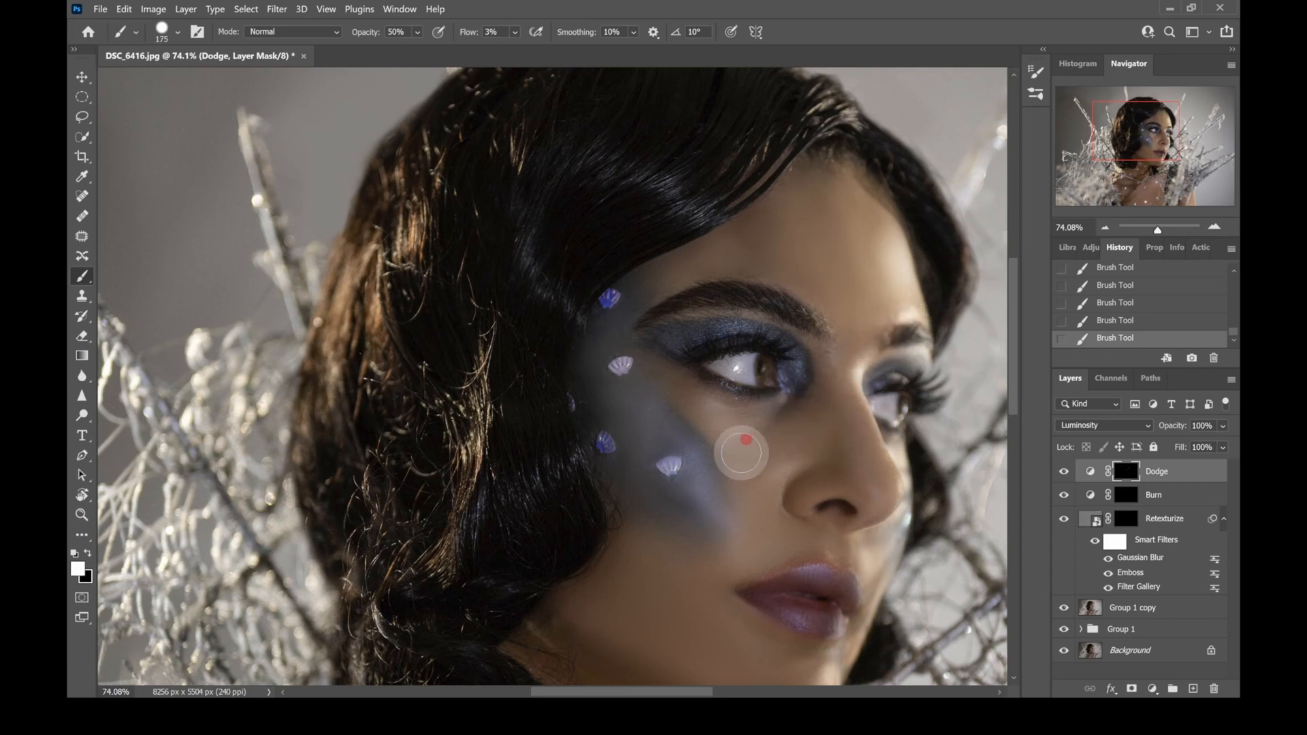
pyautogui.click(791, 471)
# Dodge the far cheek, the skin above the upper lip and the skin beside the mouth, reducing the brush to size 100
pyautogui.scroll(-2, 897, 470)
pyautogui.scroll(-1, 900, 459)
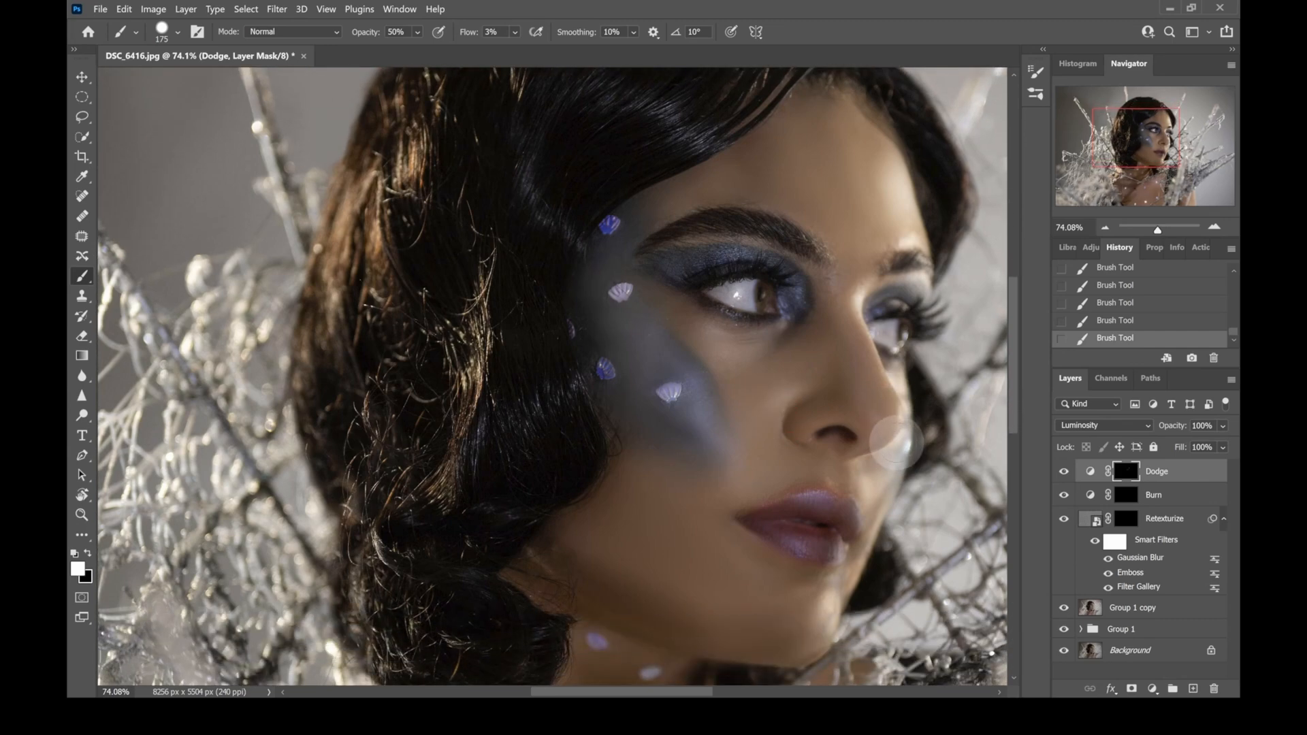
pyautogui.moveTo(891, 457); pyautogui.dragTo(869, 481)
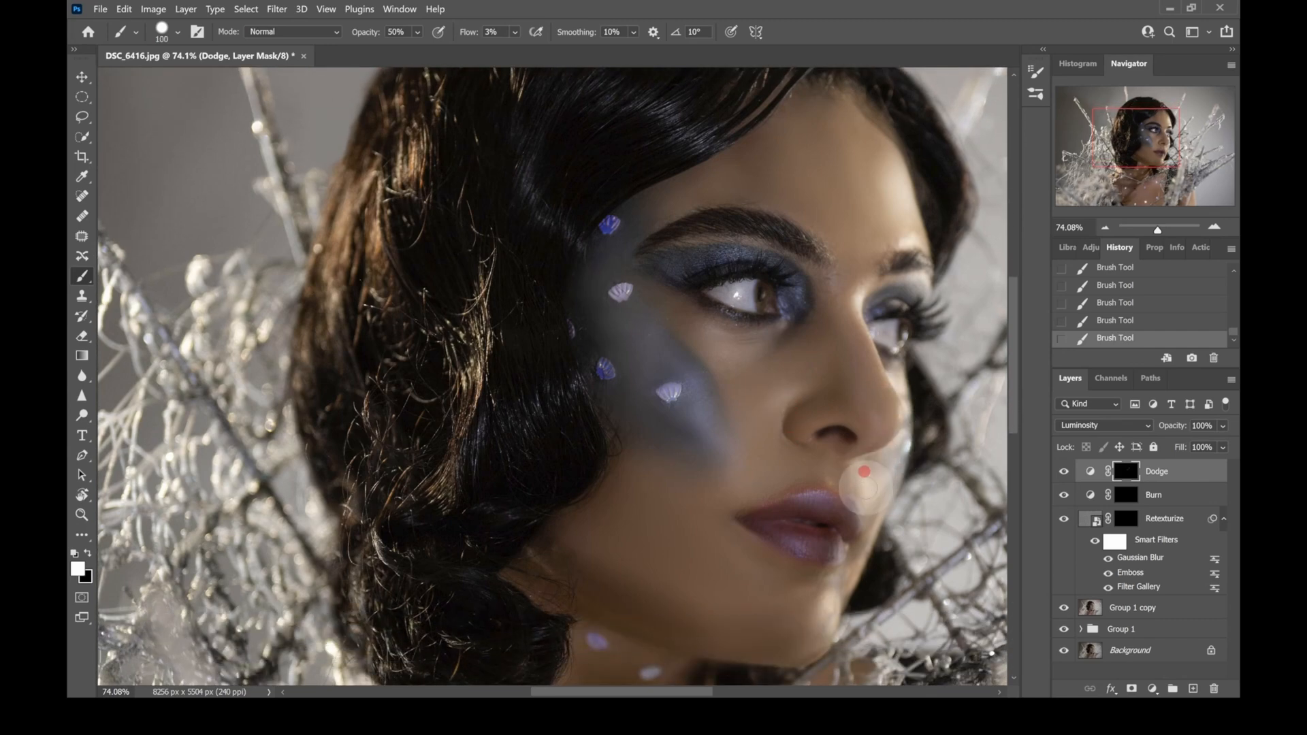
pyautogui.moveTo(856, 477); pyautogui.dragTo(865, 533)
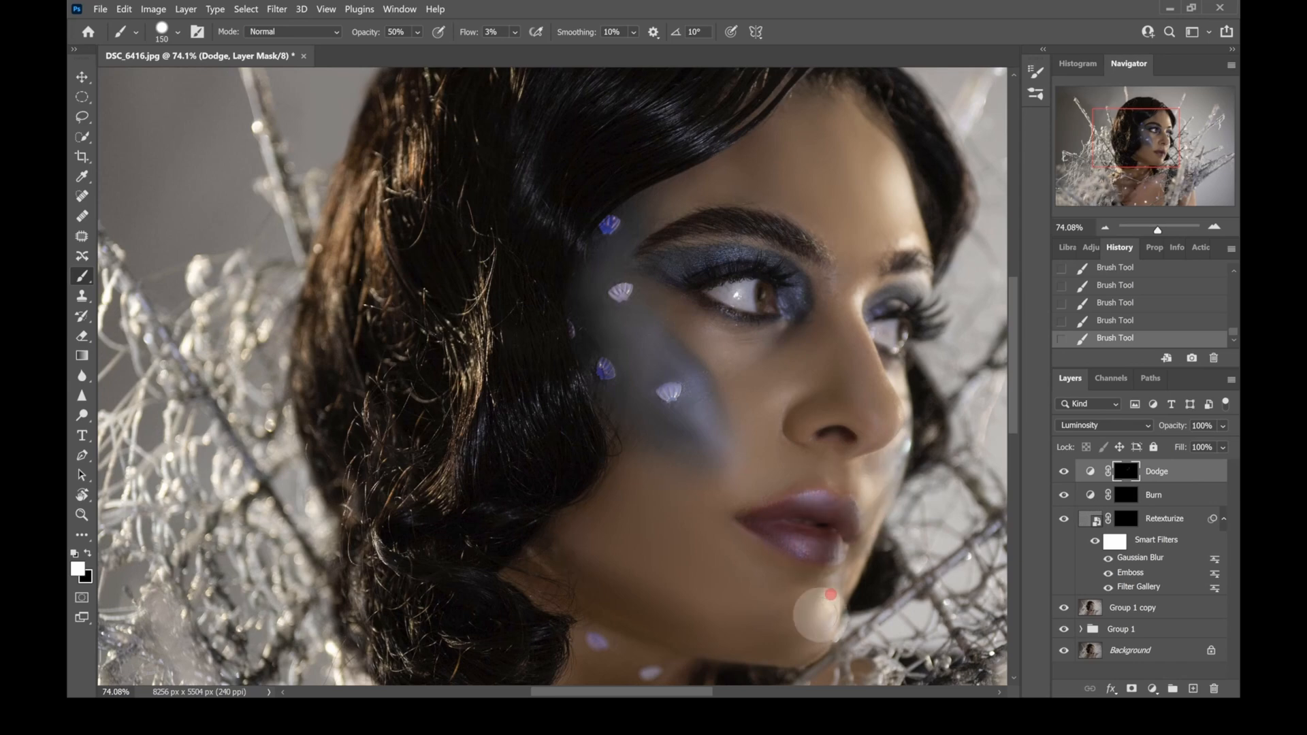
# Compare the portrait with the Dodge layer off and on, and dodge the near jaw below the cheek
pyautogui.click(1063, 471)
pyautogui.click(1063, 470)
pyautogui.moveTo(640, 551); pyautogui.dragTo(630, 565)
# View the Dodge mask on its own and paint black over the near-jaw strokes with an enlarged brush
pyautogui.keyDown('alt'); pyautogui.click(1126, 471); pyautogui.keyUp('alt')
pyautogui.press('x')
pyautogui.press(']')
pyautogui.press(']')
pyautogui.press(']')
pyautogui.press(']')
pyautogui.press(']')
pyautogui.moveTo(596, 518)
pyautogui.mouseDown()
pyautogui.moveTo(617, 556)
pyautogui.moveTo(646, 571)
pyautogui.mouseUp()
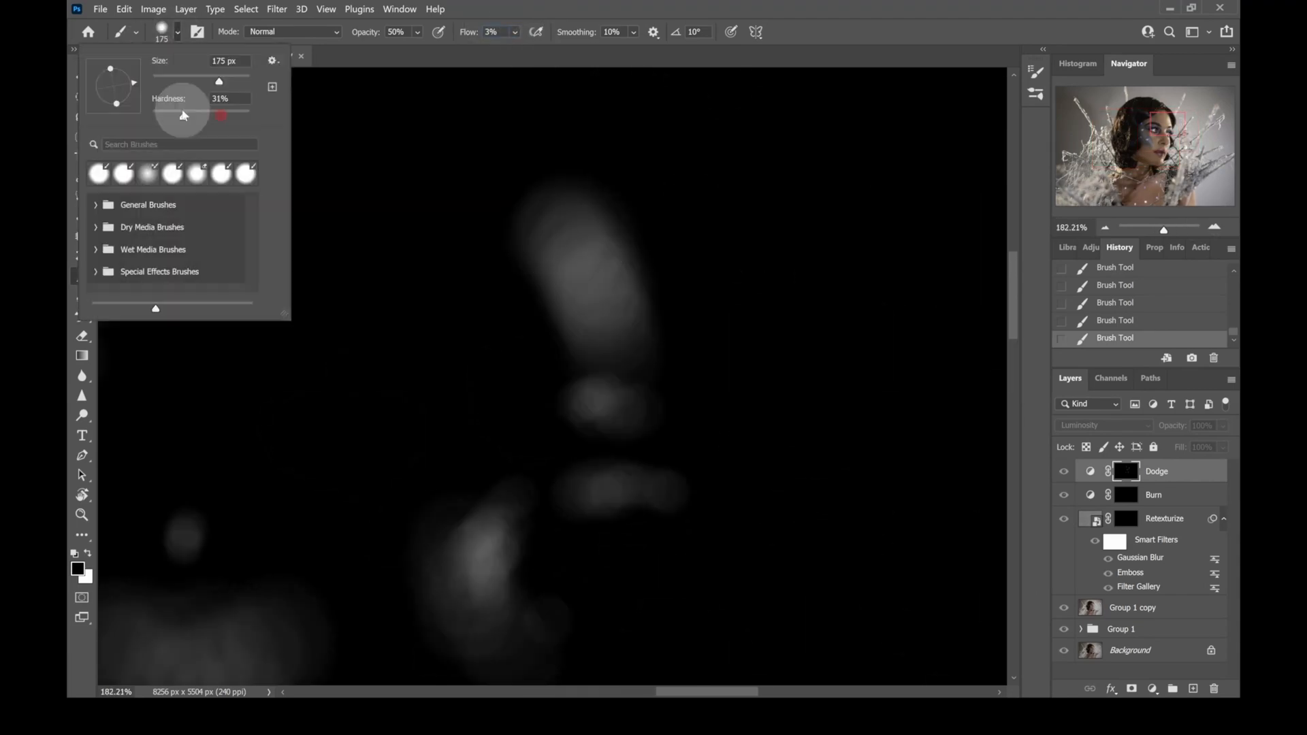
pyautogui.press('Return')
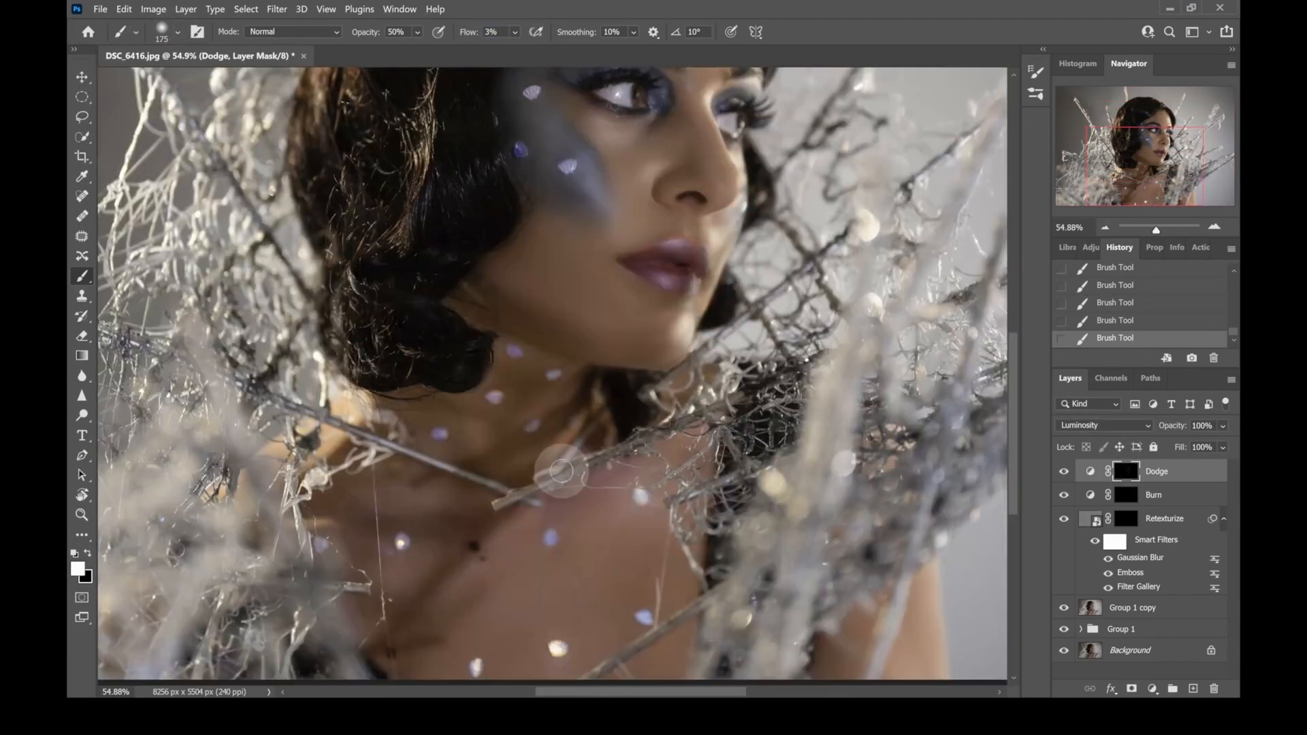
# Reduce the brush size and dab a highlight onto the chin
pyautogui.hotkey('alt', '[')
pyautogui.press('[')
pyautogui.press('[')
pyautogui.press('[')
pyautogui.click(694, 336)
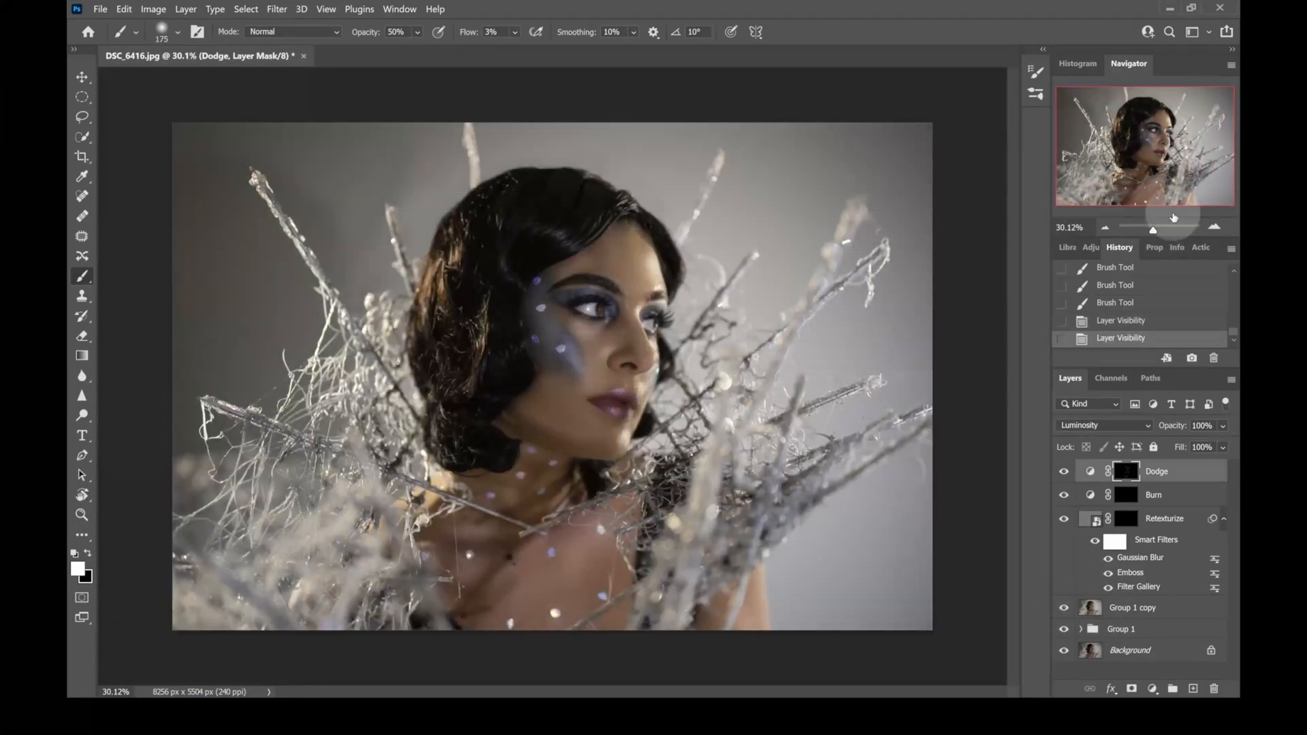
# Check the jaw strokes by alternating between the portrait and the Dodge layer's mask
pyautogui.click(1164, 474)
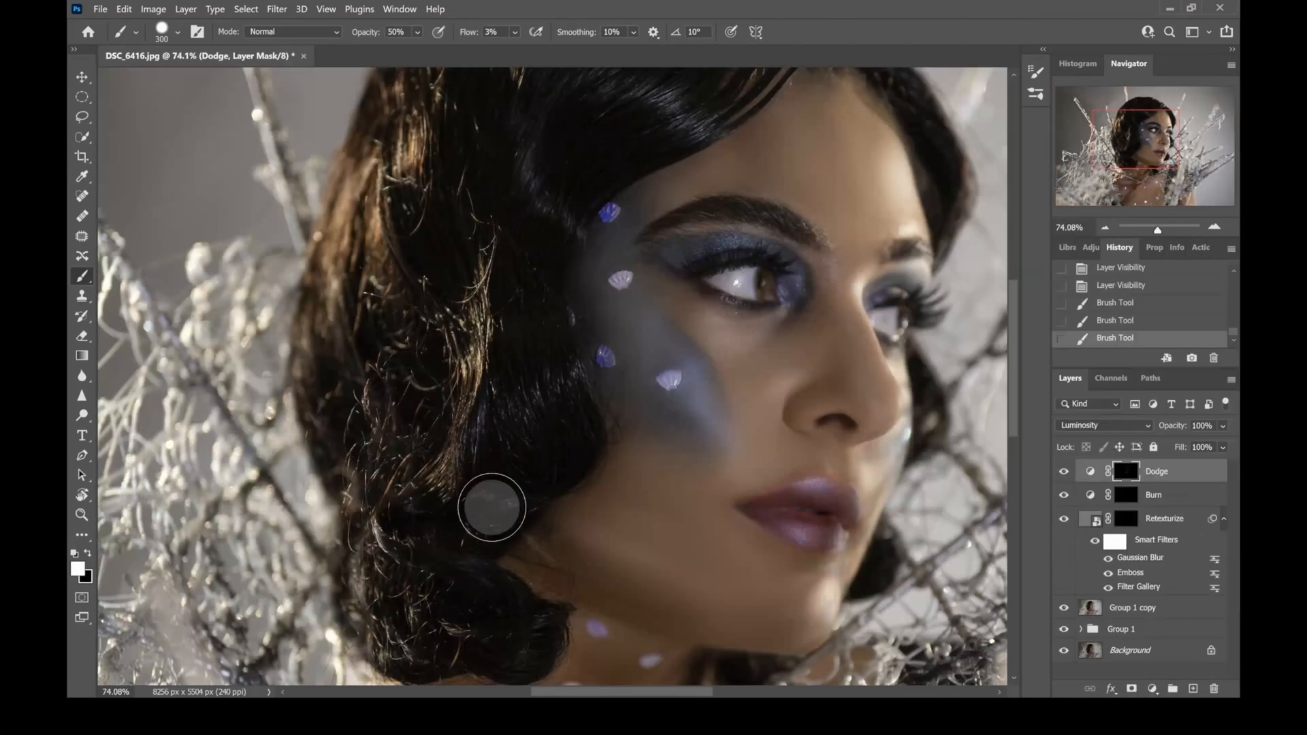
pyautogui.click(1140, 471)
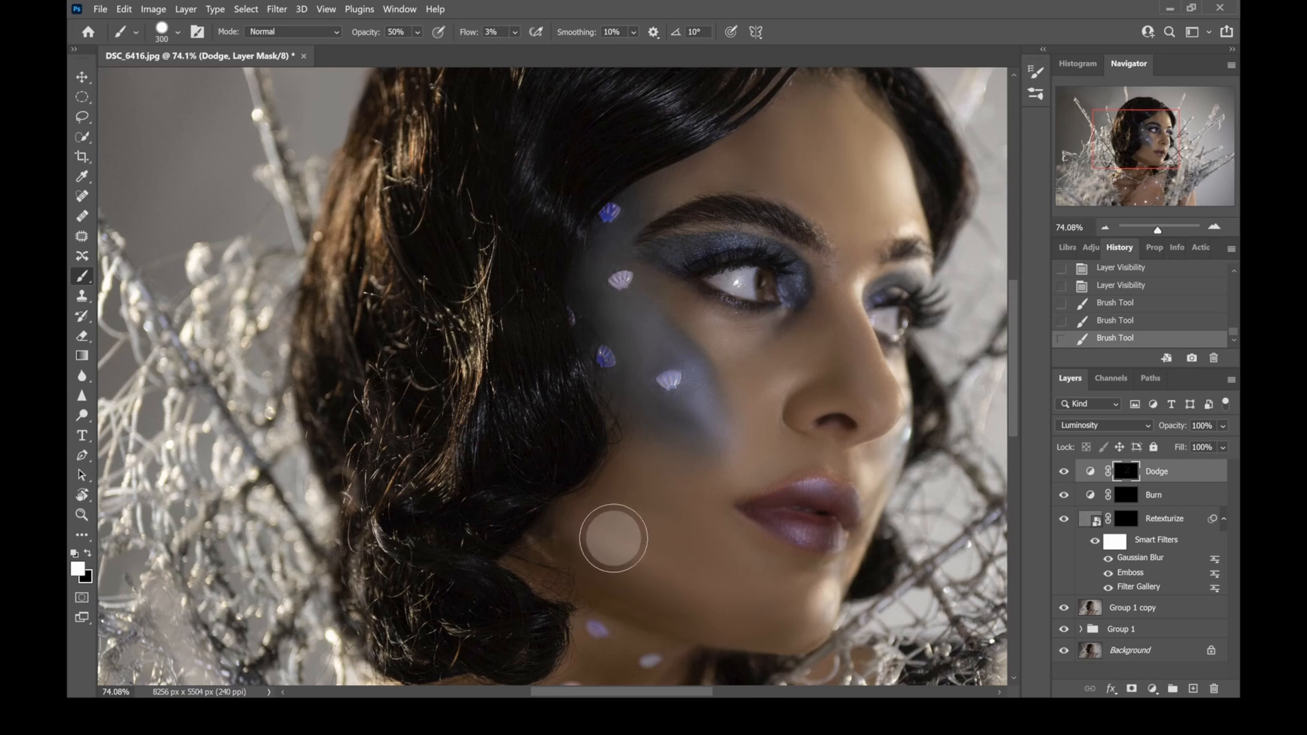
pyautogui.keyDown('alt'); pyautogui.click(1129, 471); pyautogui.keyUp('alt')
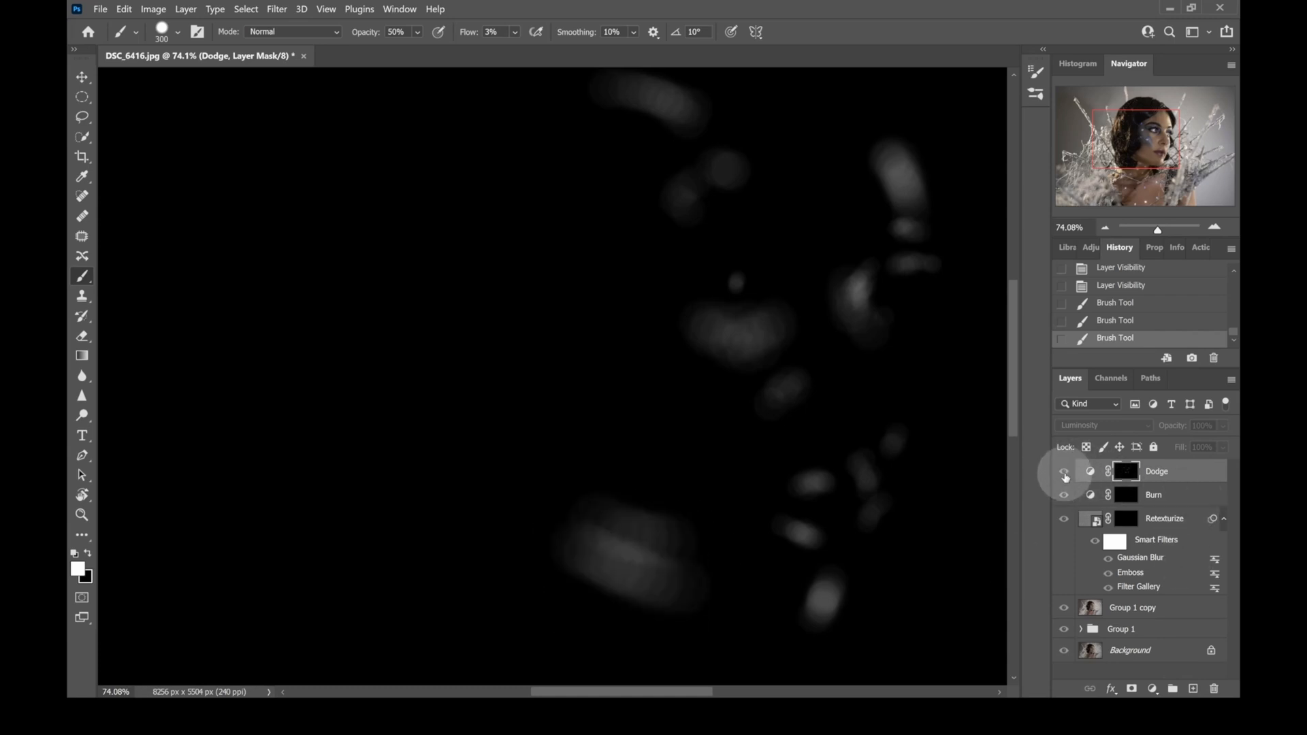
pyautogui.keyDown('alt'); pyautogui.click(1121, 474); pyautogui.keyUp('alt')
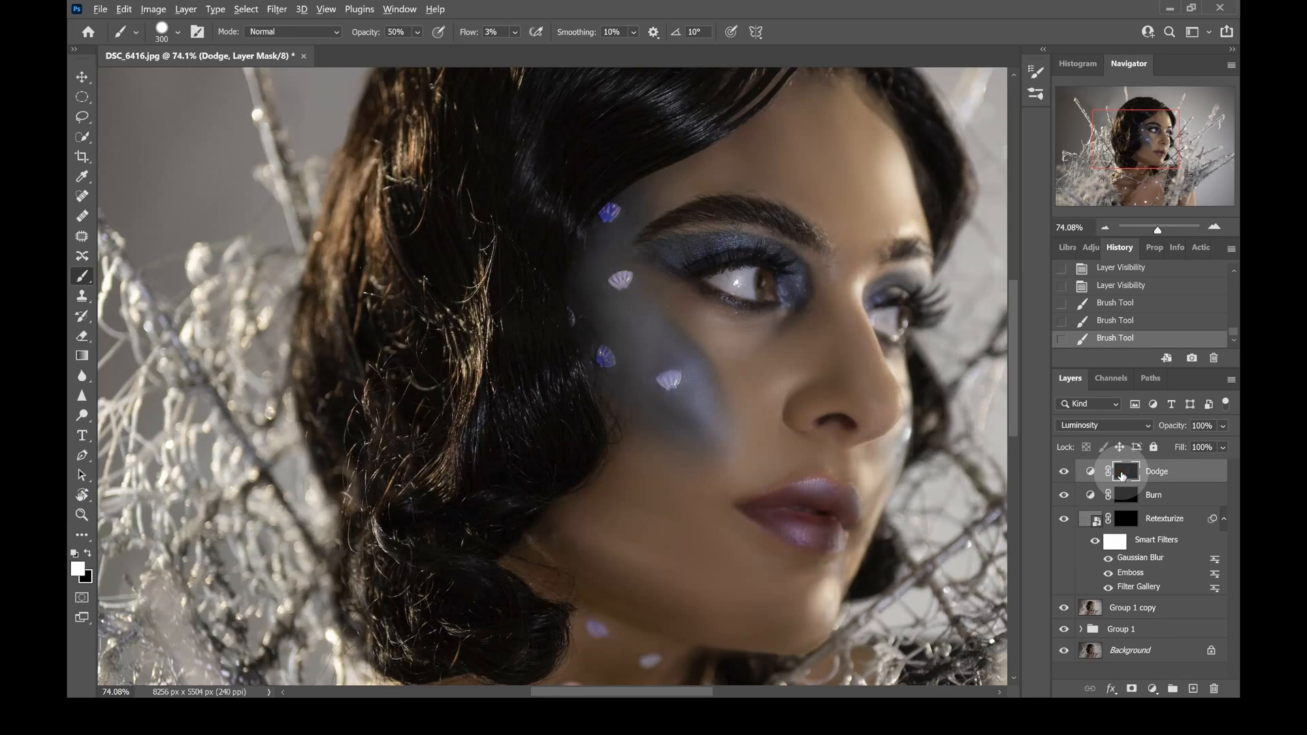
pyautogui.keyDown('alt'); pyautogui.click(1121, 475); pyautogui.keyUp('alt')
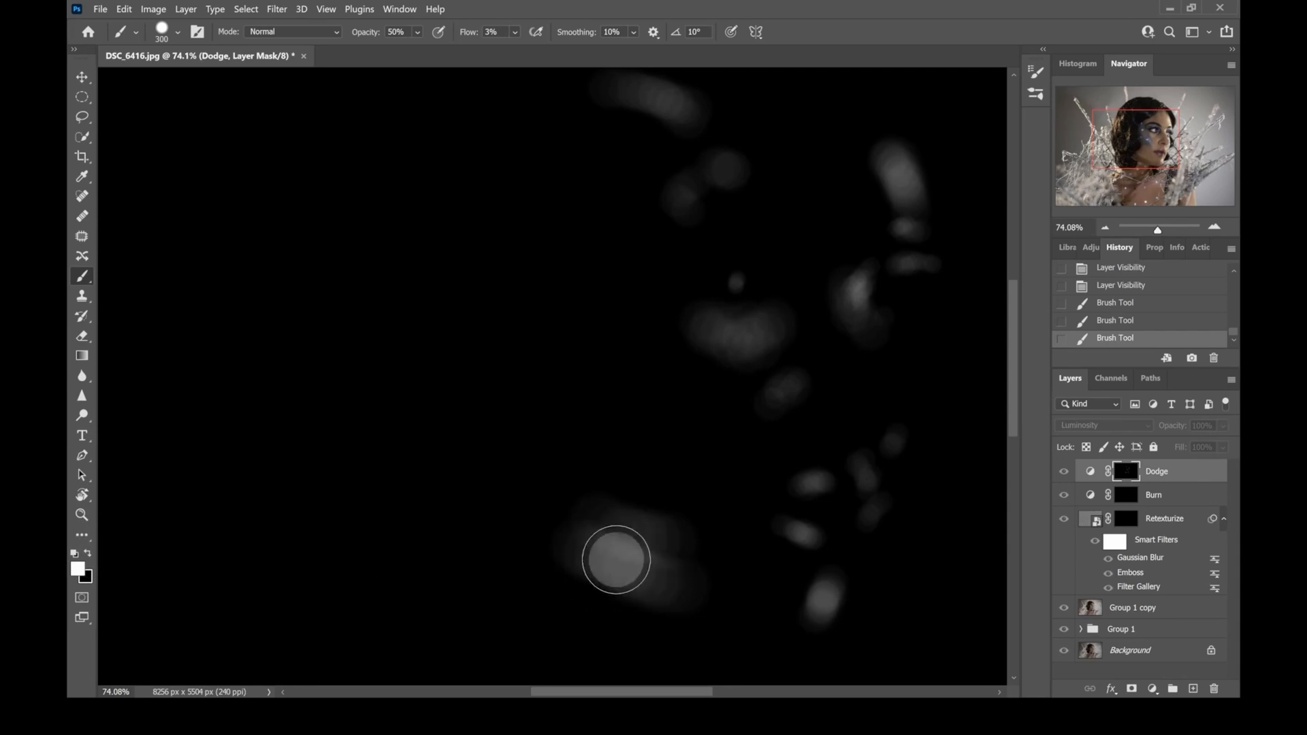
# Erase the near-jaw highlight from the Dodge mask with a black brush of size 500 to 600, raising the flow to 72%
pyautogui.press('x')
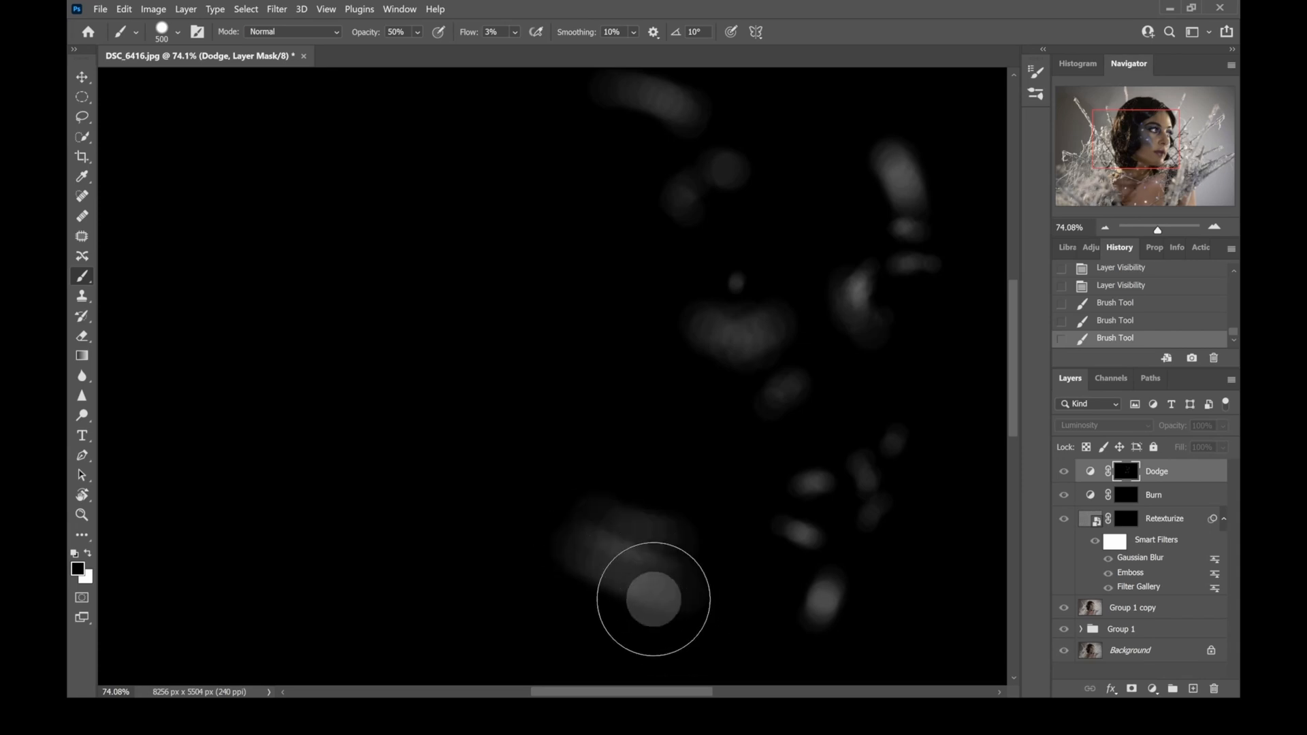
pyautogui.moveTo(619, 573); pyautogui.dragTo(617, 557)
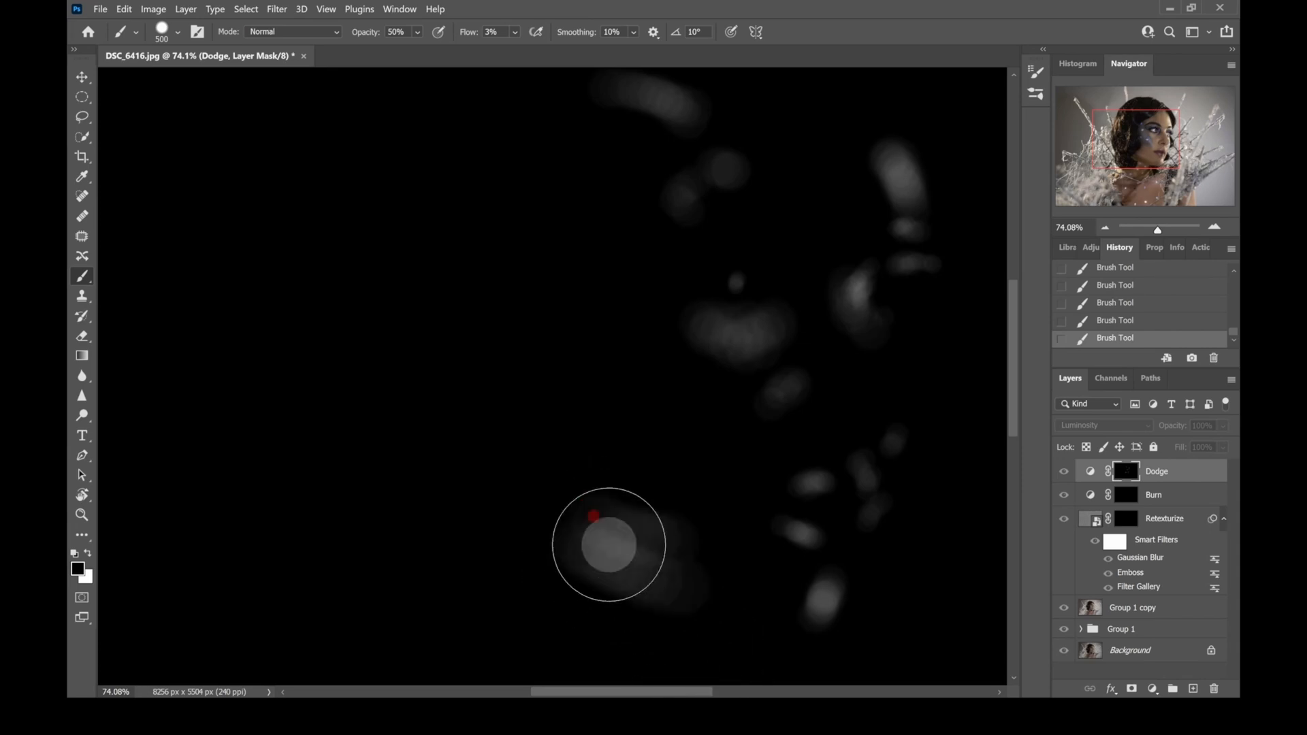
pyautogui.click(515, 32)
pyautogui.moveTo(521, 46); pyautogui.dragTo(562, 57)
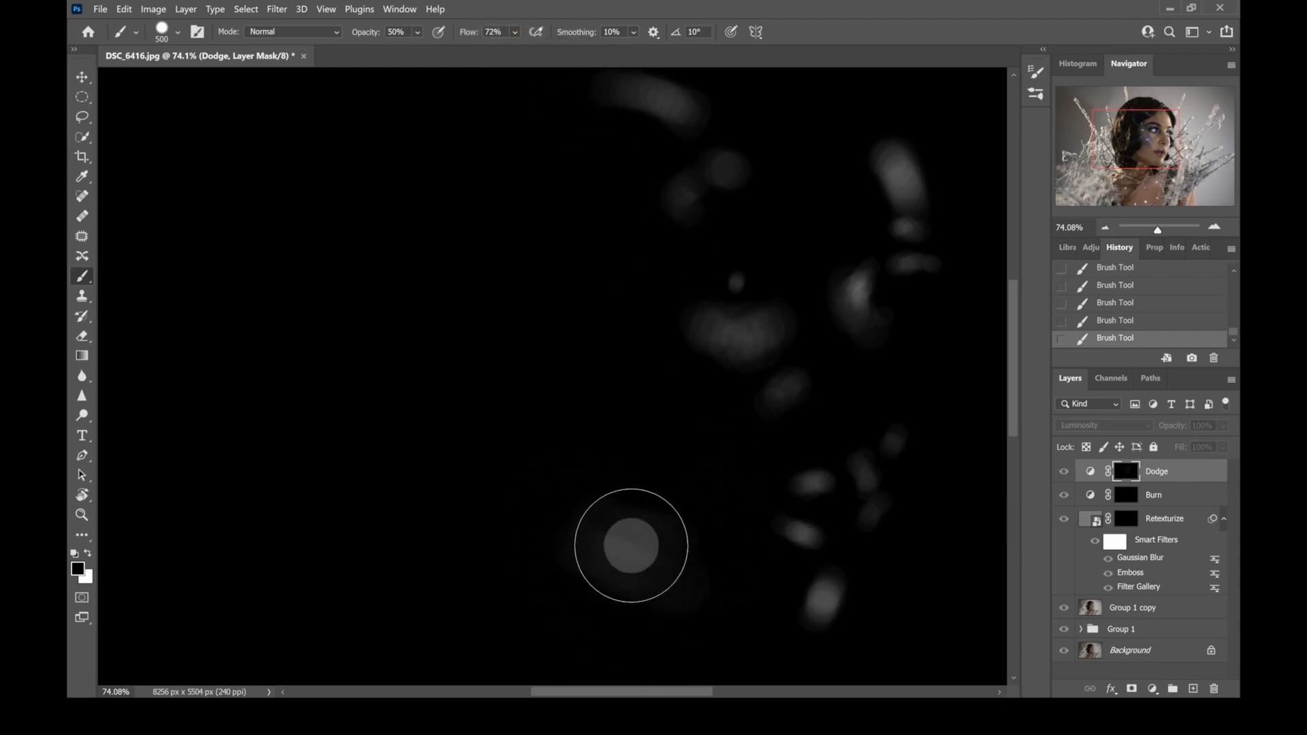
pyautogui.click(569, 562)
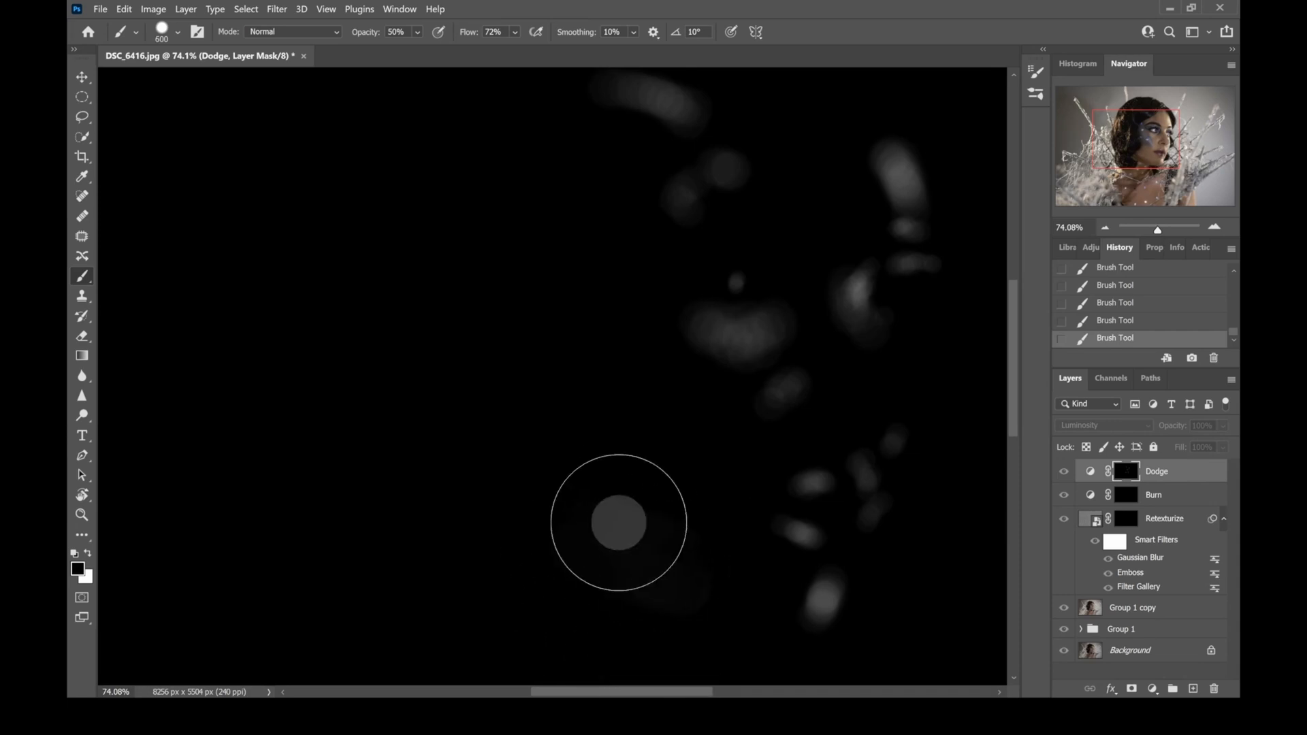
pyautogui.click(605, 560)
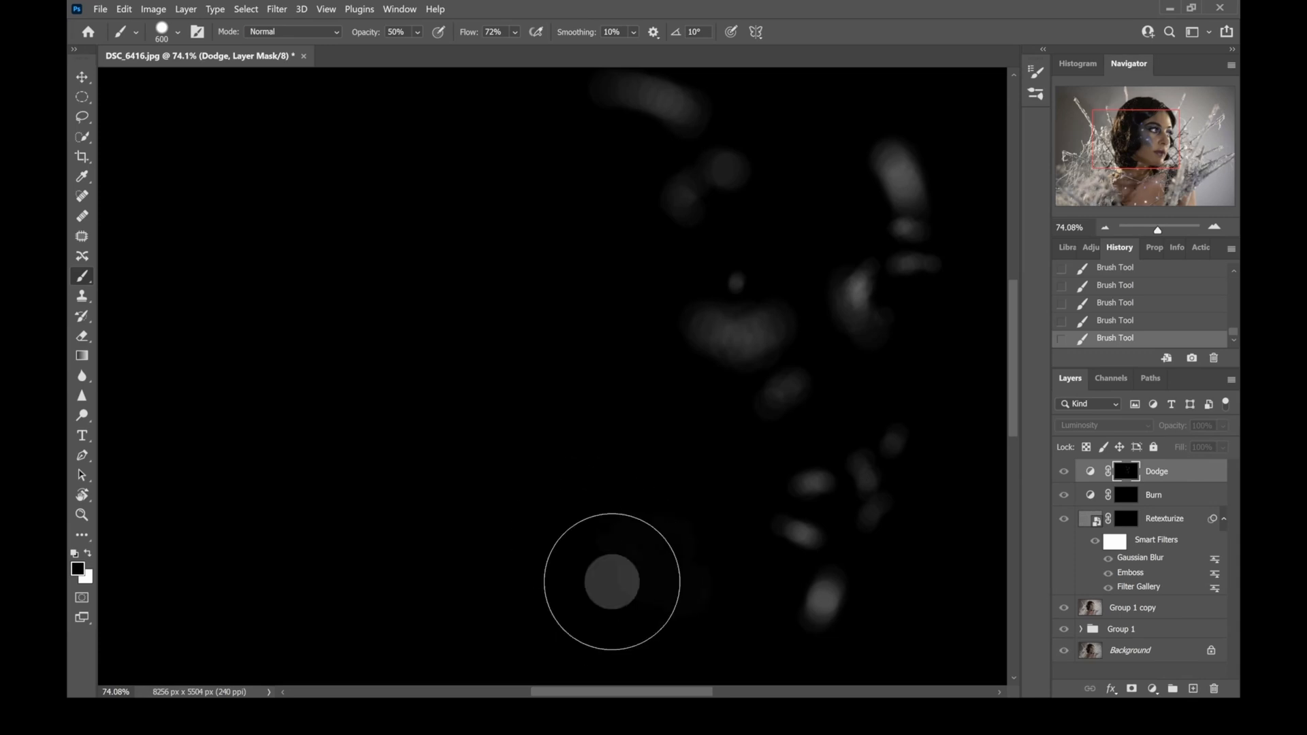
# Set the brush flow to 3% and the size to 175, and trace the under-eye highlight on the Dodge mask
pyautogui.click(492, 31)
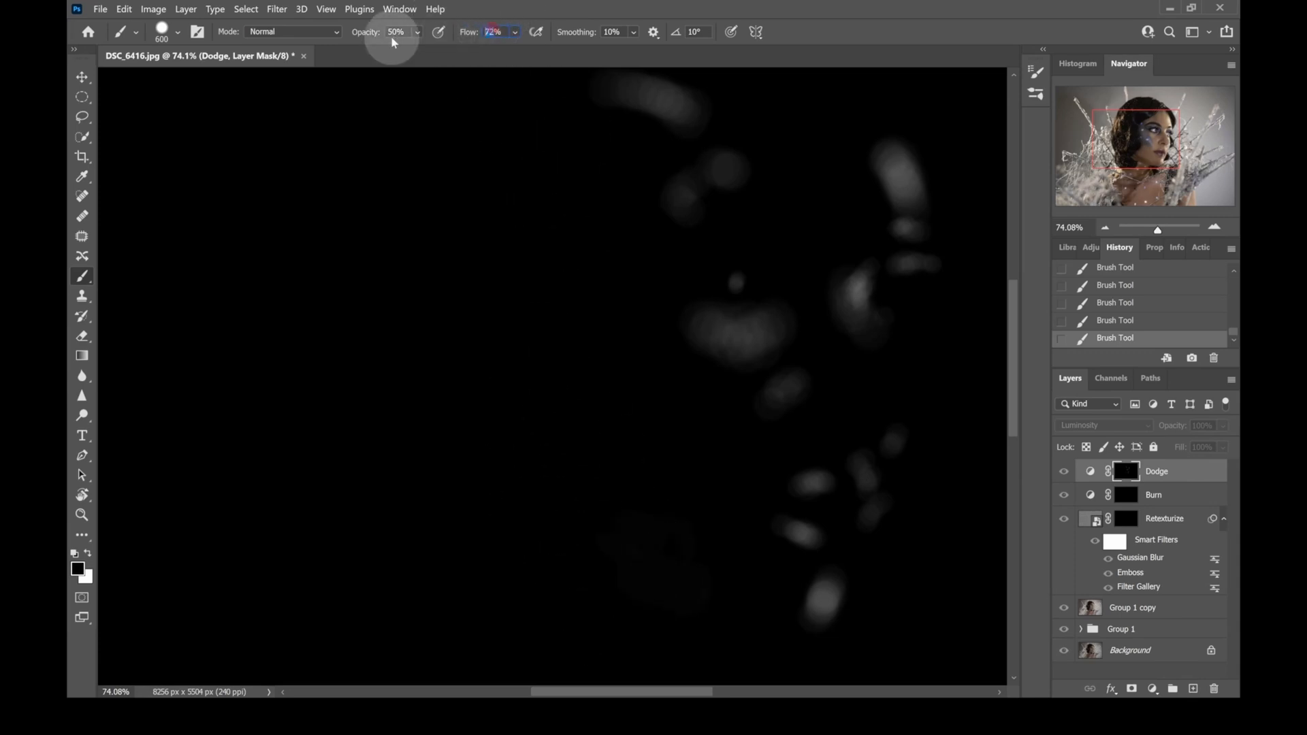
pyautogui.write('3')
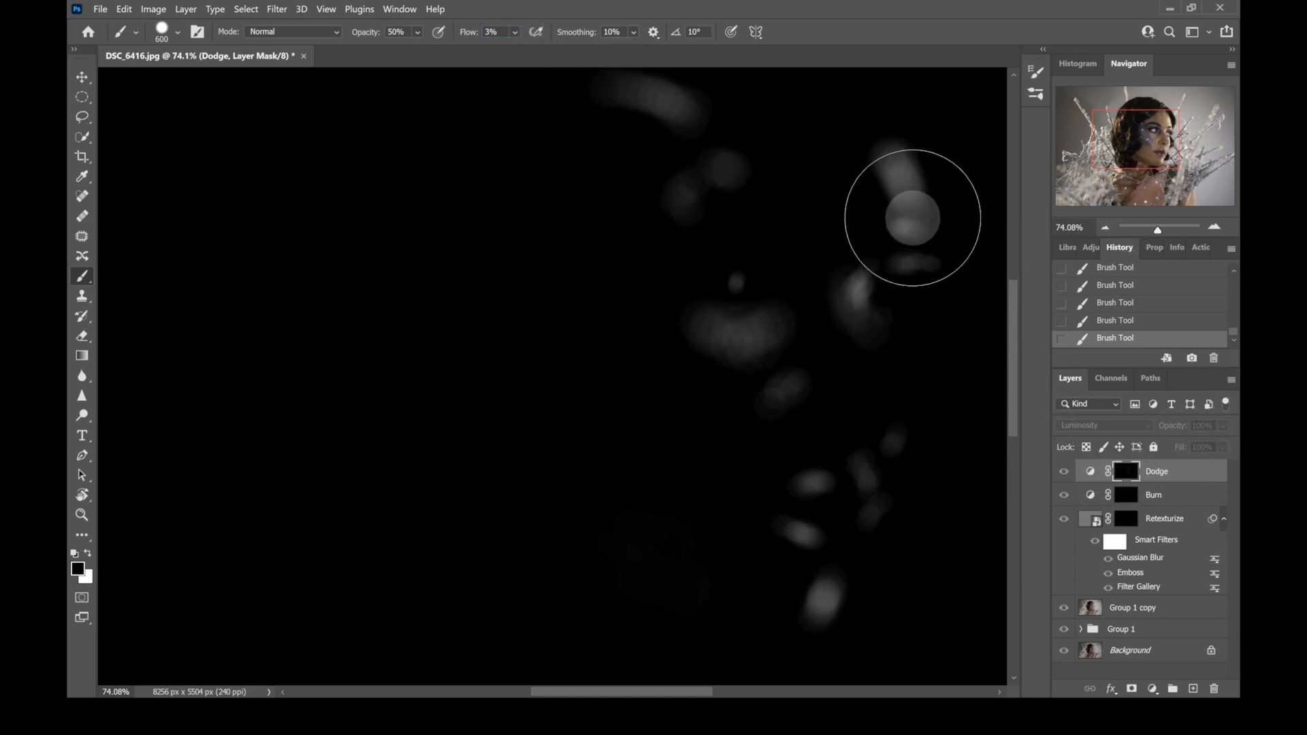
pyautogui.scroll(1, 913, 218)
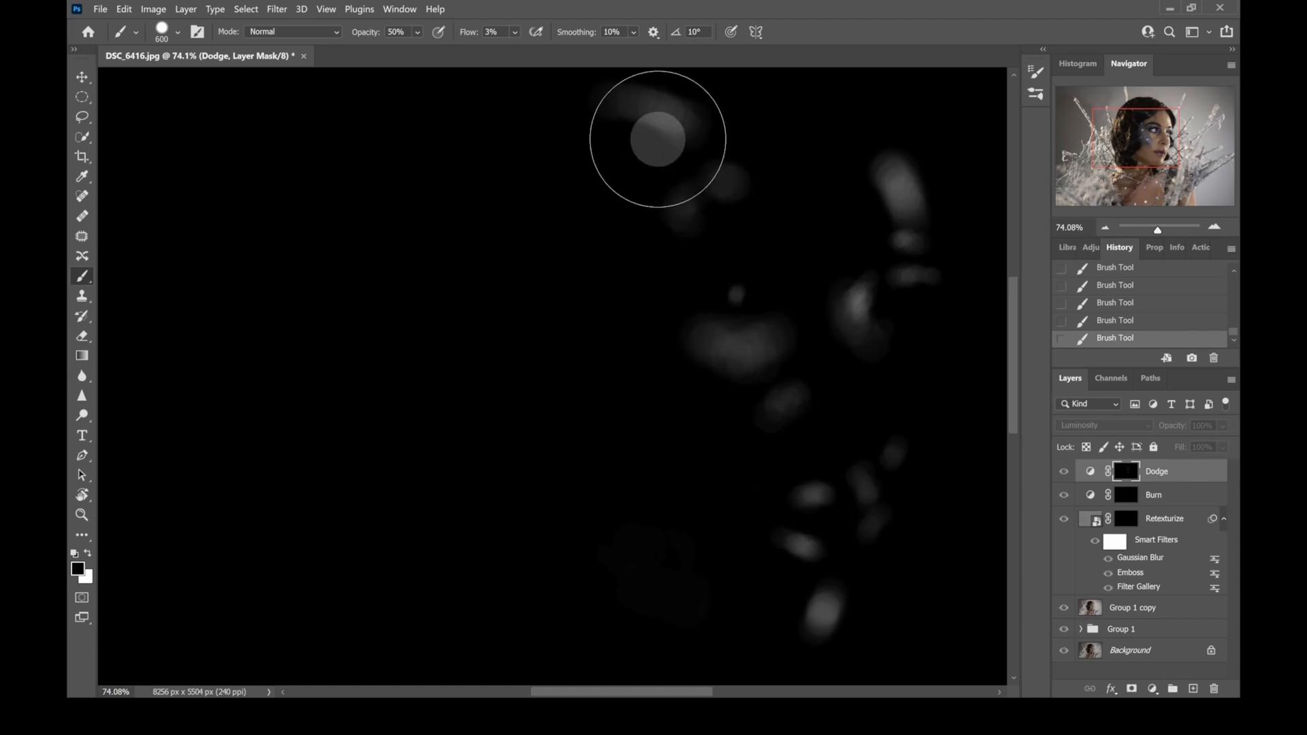
pyautogui.press('[')
pyautogui.press('[')
pyautogui.press('[')
pyautogui.press('[')
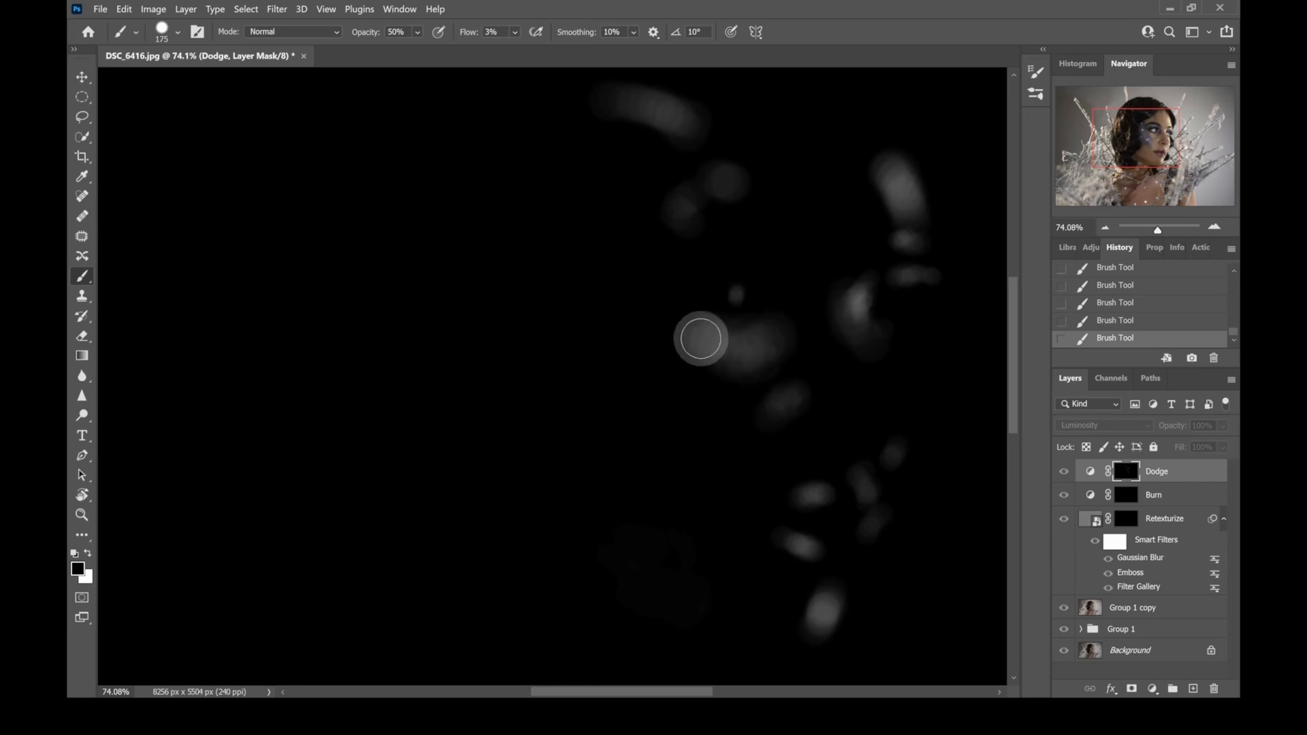
pyautogui.moveTo(703, 338)
pyautogui.mouseDown()
pyautogui.moveTo(736, 358)
pyautogui.moveTo(784, 348)
pyautogui.mouseUp()
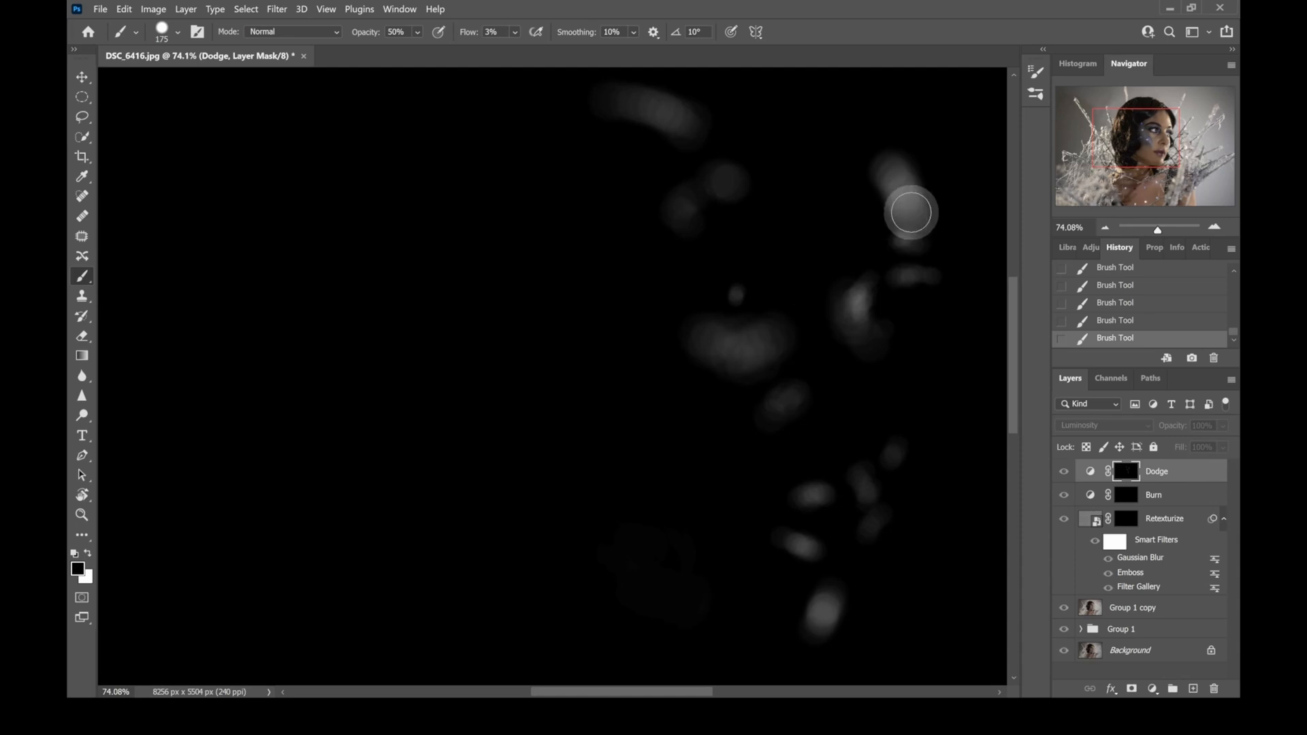
# Examine the edges of the far forehead and brow strokes on the Dodge mask up close
pyautogui.moveTo(1158, 232); pyautogui.dragTo(1160, 232)
pyautogui.moveTo(1143, 136); pyautogui.dragTo(1172, 132)
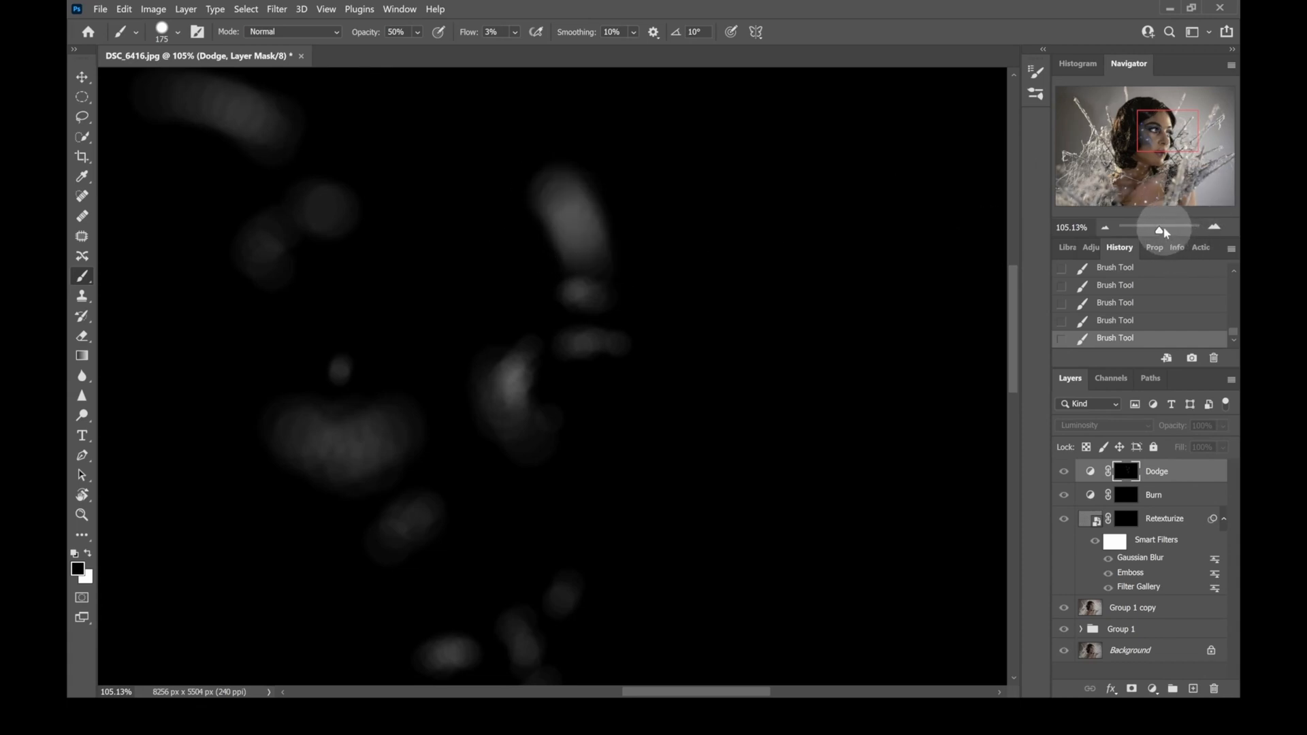
pyautogui.moveTo(1159, 229); pyautogui.dragTo(1164, 229)
pyautogui.scroll(2, 692, 268)
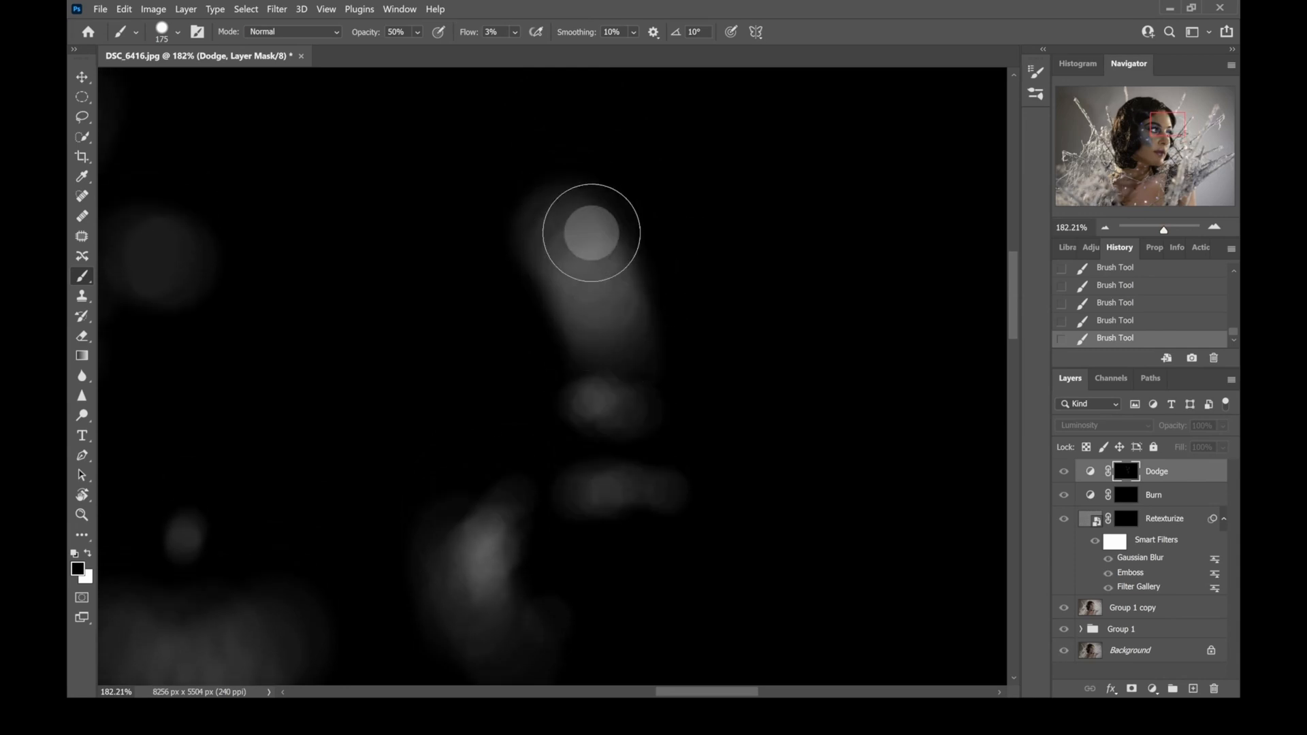
pyautogui.moveTo(660, 356); pyautogui.dragTo(481, 283)
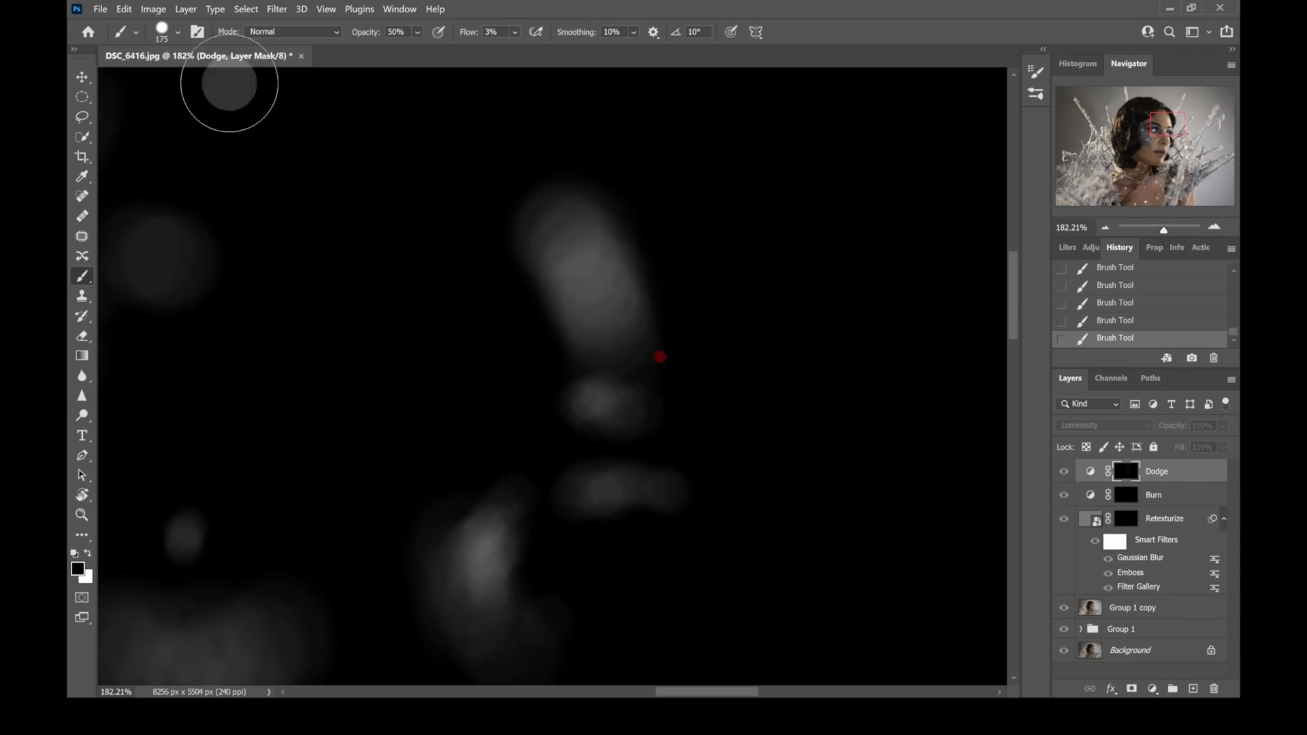
# Set the brush hardness to 0% and the foreground color to white
pyautogui.click(178, 34)
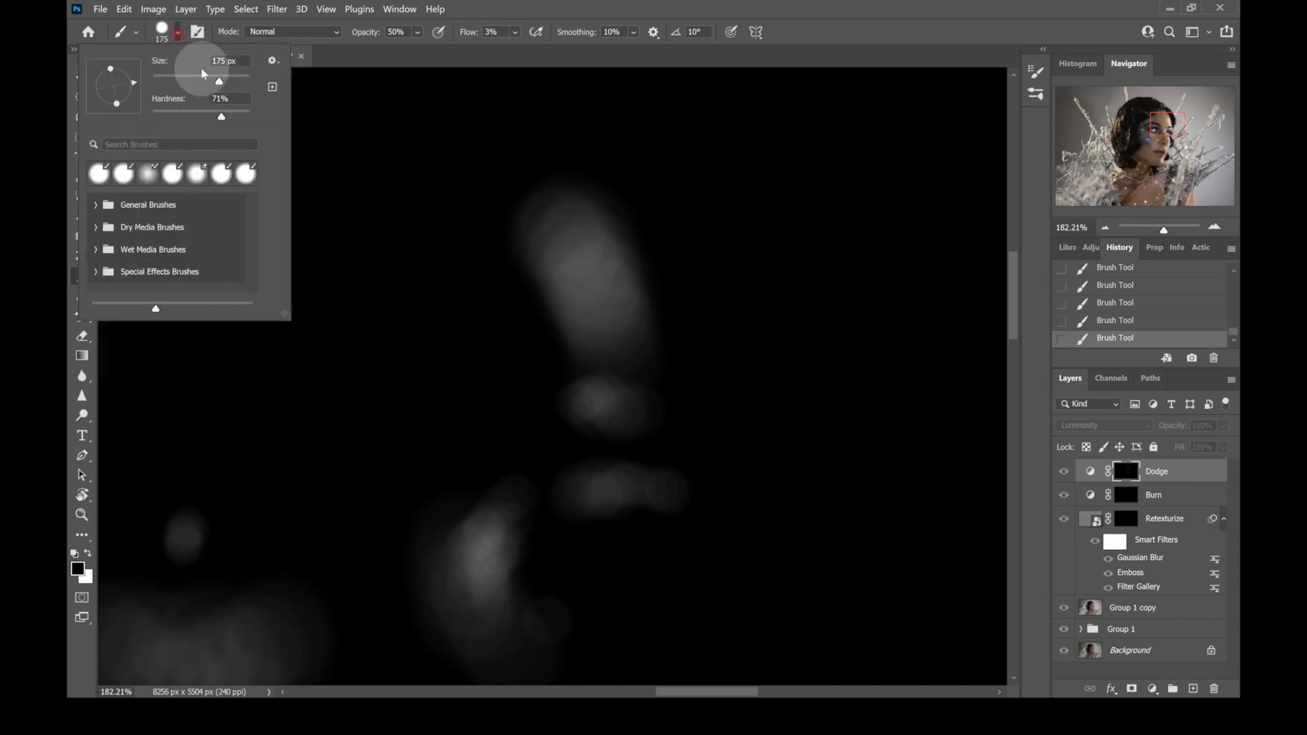
pyautogui.moveTo(221, 121); pyautogui.dragTo(154, 115)
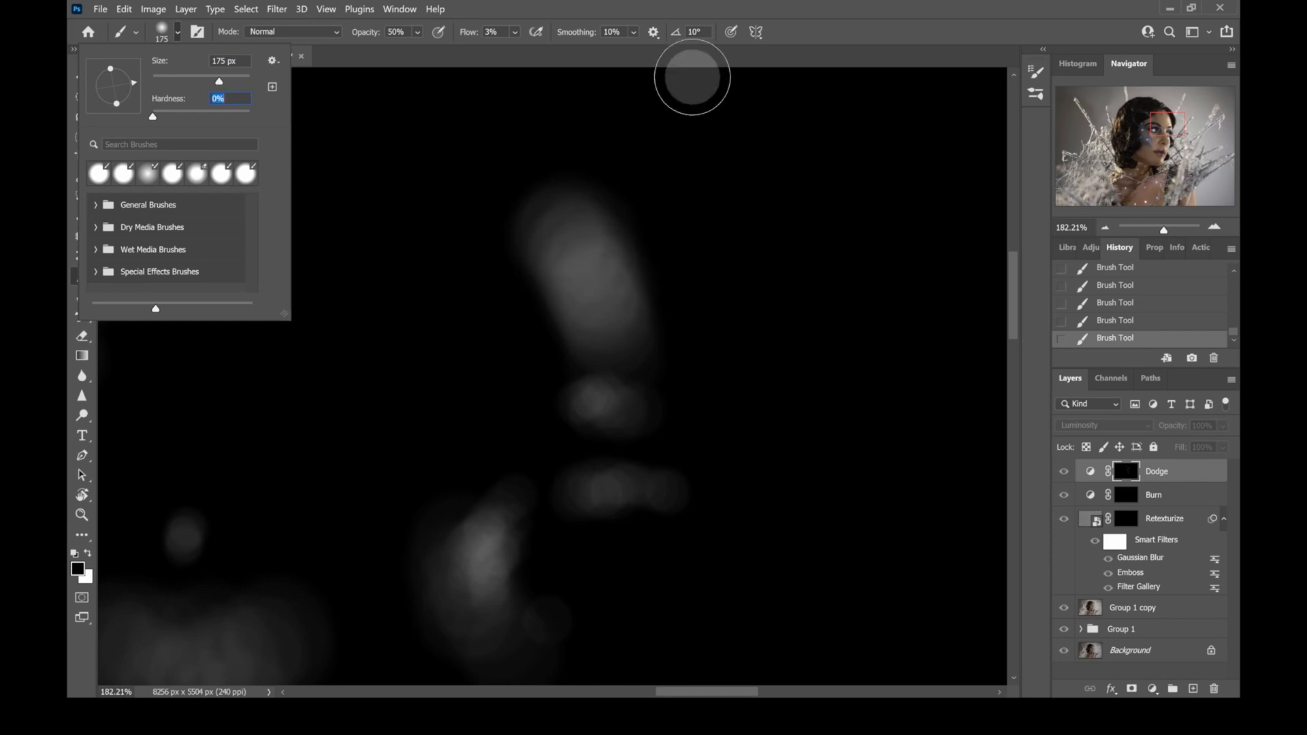
pyautogui.click(704, 1)
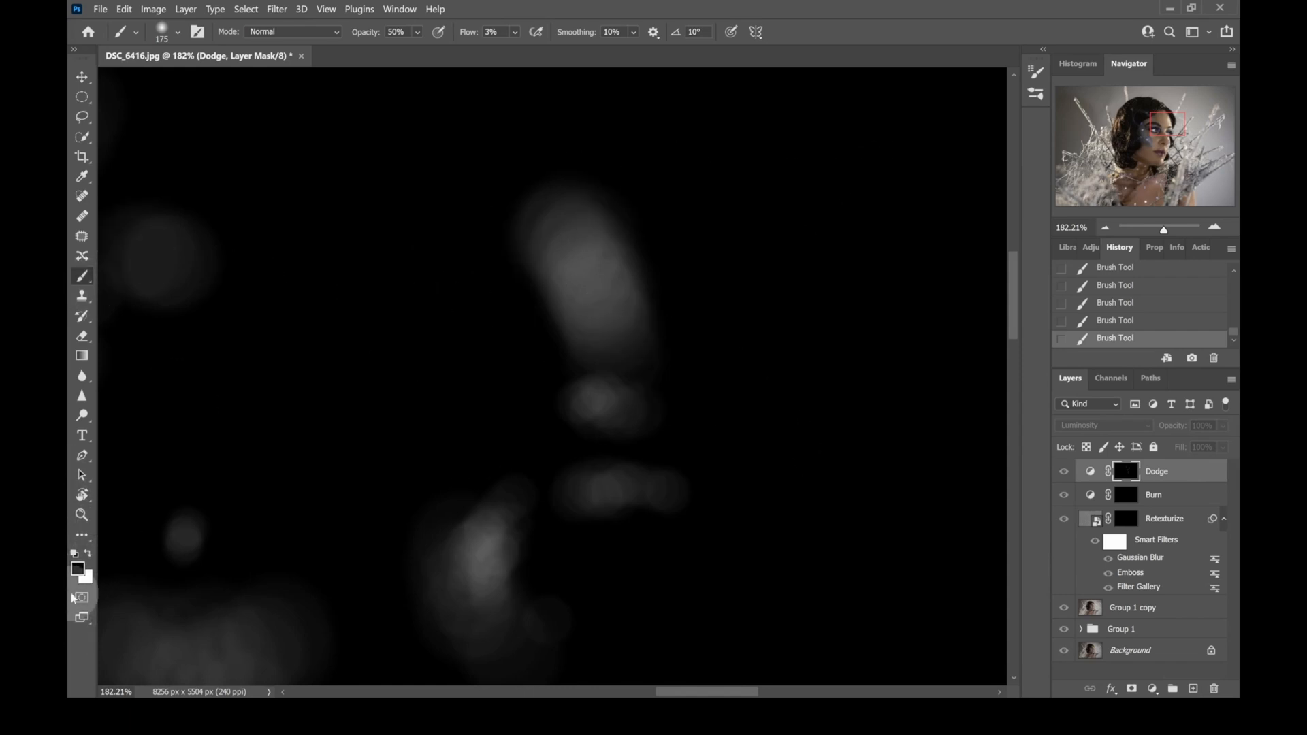
pyautogui.click(76, 553)
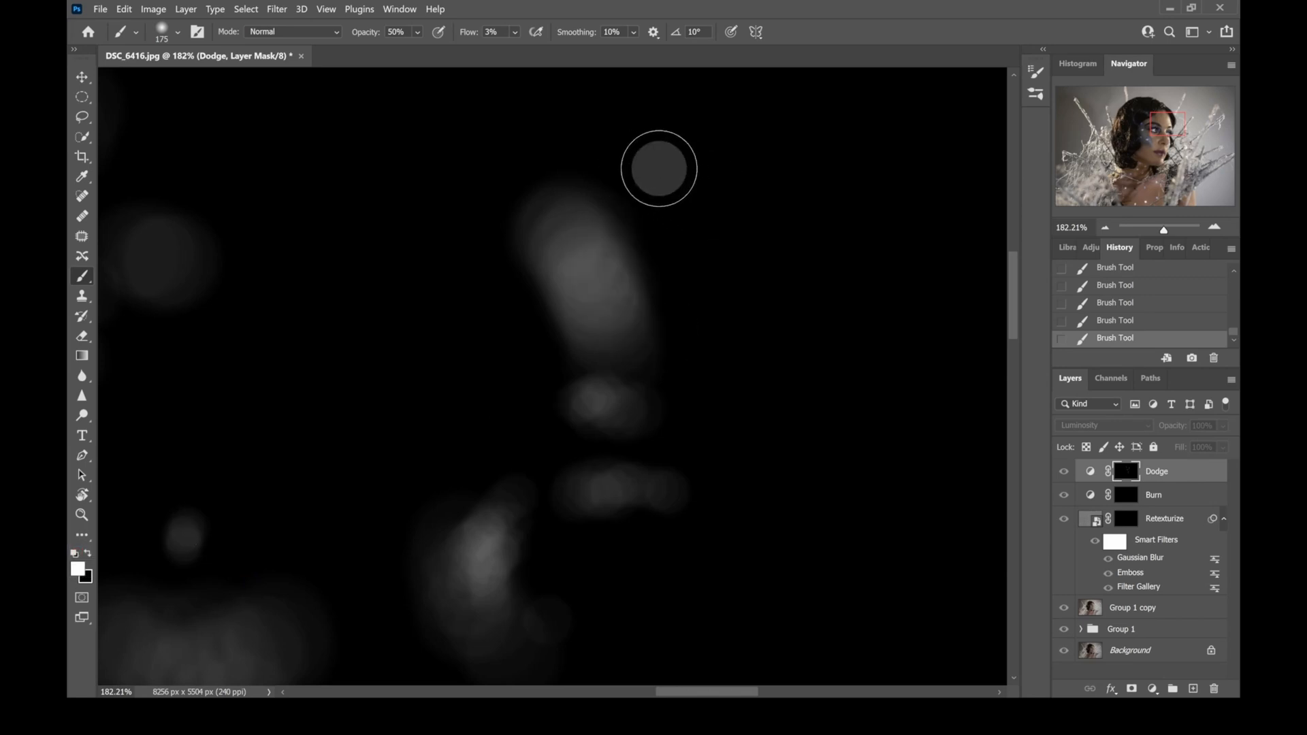
# Paint a soft white test stroke beside the far forehead highlight on the mask, and step back in history to remove it
pyautogui.moveTo(659, 169)
pyautogui.mouseDown()
pyautogui.moveTo(714, 290)
pyautogui.moveTo(667, 171)
pyautogui.moveTo(706, 243)
pyautogui.moveTo(701, 252)
pyautogui.moveTo(657, 155)
pyautogui.moveTo(713, 257)
pyautogui.moveTo(730, 324)
pyautogui.moveTo(680, 165)
pyautogui.moveTo(742, 334)
pyautogui.moveTo(669, 170)
pyautogui.moveTo(784, 382)
pyautogui.moveTo(679, 183)
pyautogui.moveTo(738, 322)
pyautogui.moveTo(684, 161)
pyautogui.moveTo(735, 330)
pyautogui.moveTo(684, 233)
pyautogui.moveTo(671, 188)
pyautogui.moveTo(743, 296)
pyautogui.moveTo(677, 155)
pyautogui.moveTo(735, 303)
pyautogui.moveTo(770, 347)
pyautogui.mouseUp()
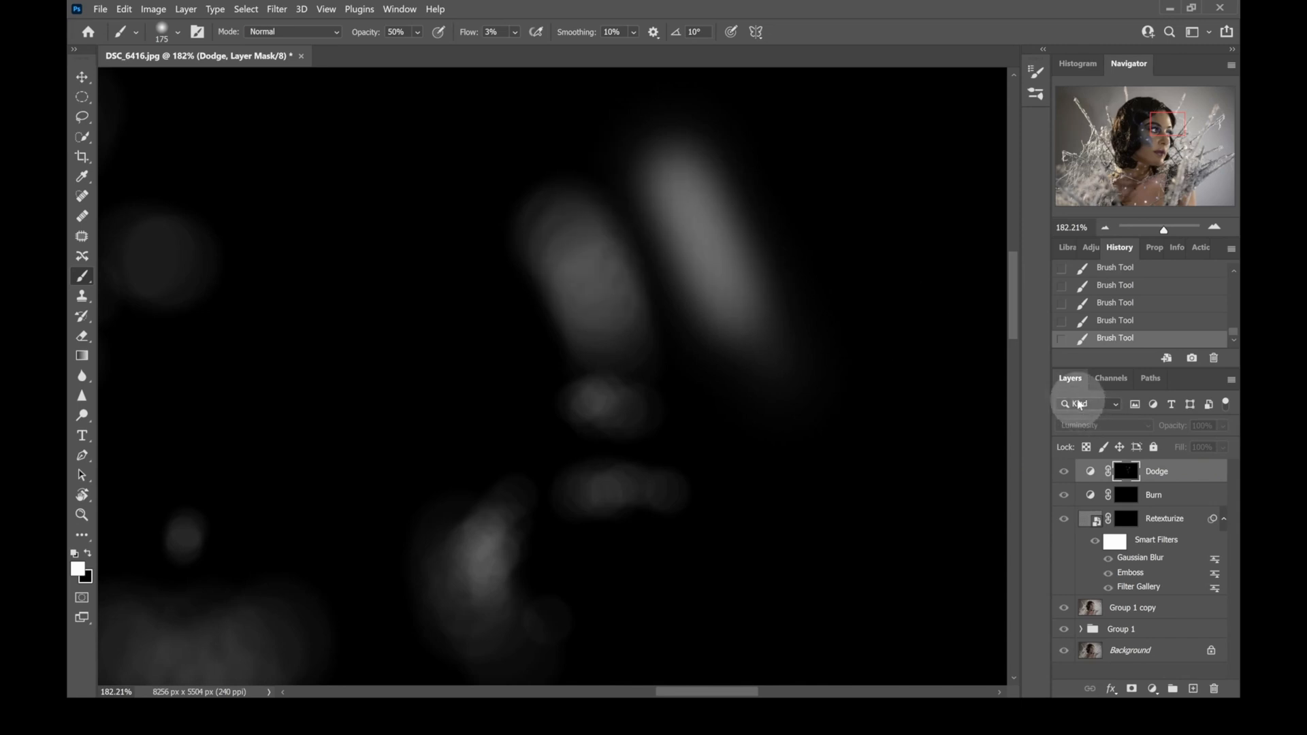
pyautogui.click(1152, 322)
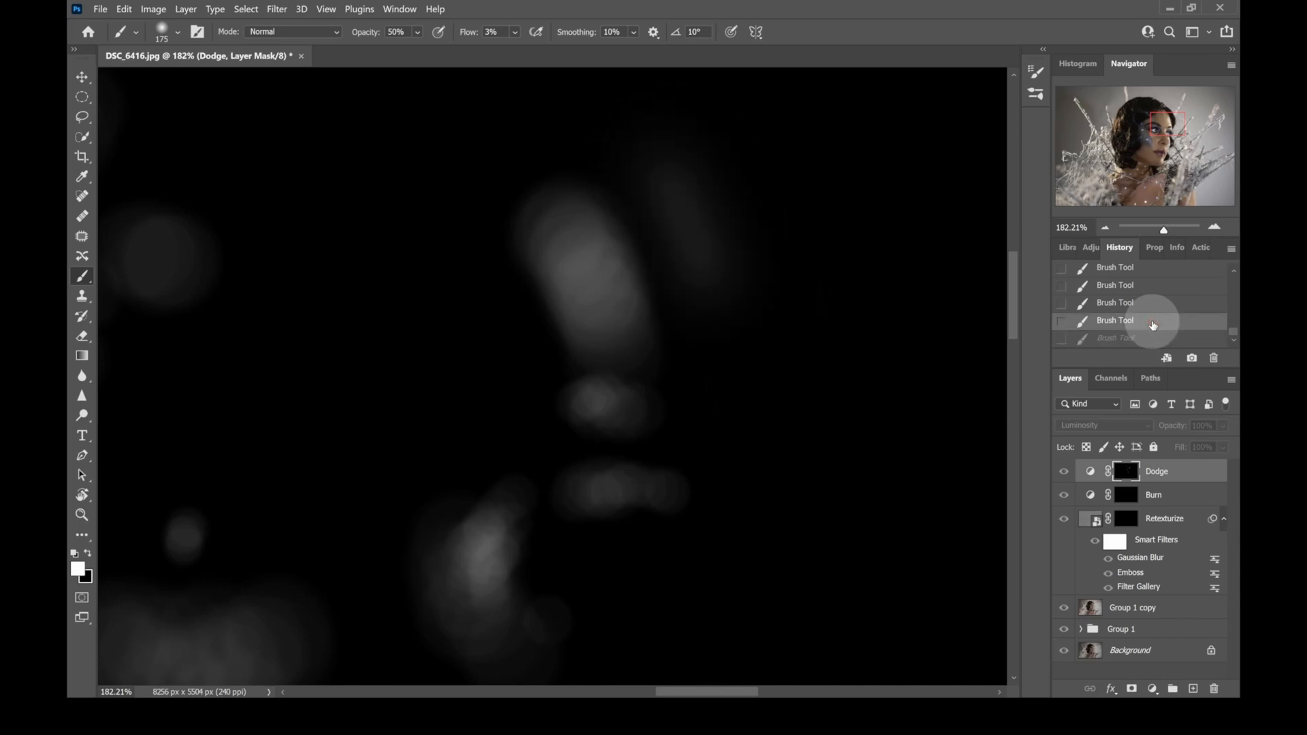
pyautogui.click(1160, 303)
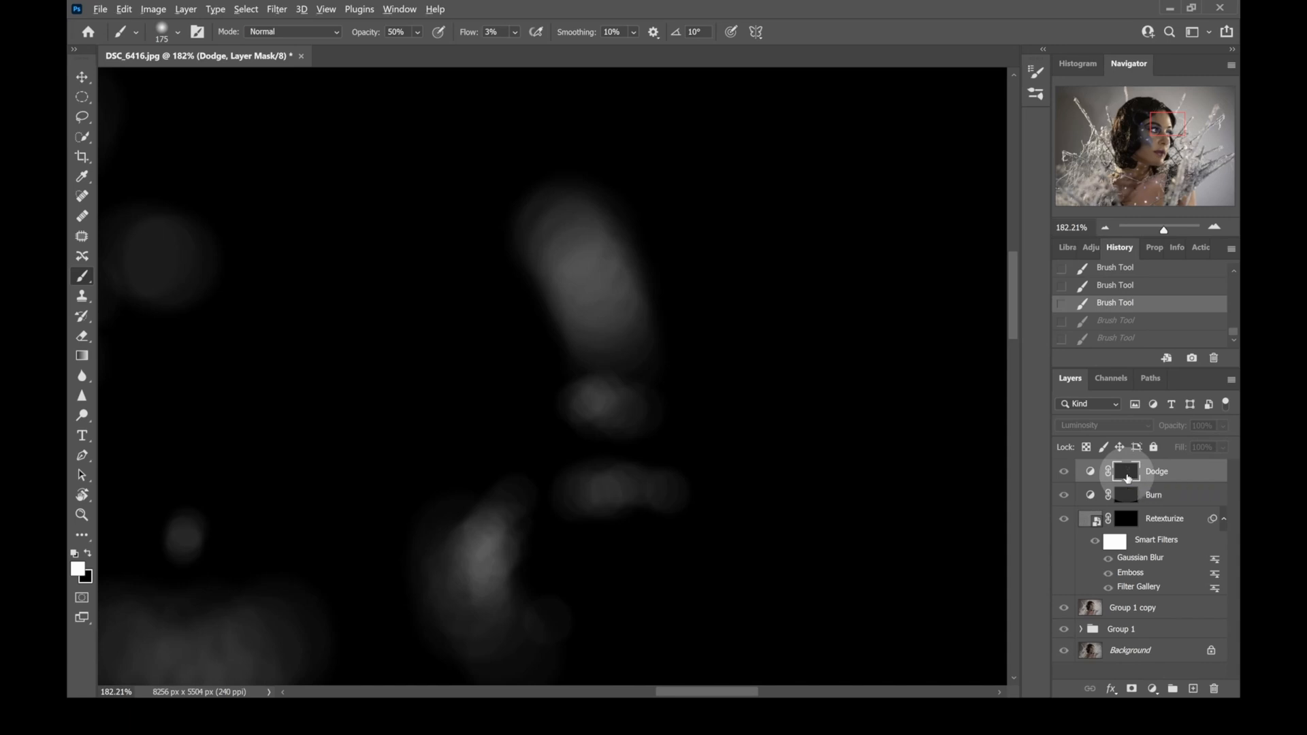
# Return to the portrait view and dodge the forehead above both brows and the nearby hair with a soft brush of size 175 to 200
pyautogui.keyDown('alt'); pyautogui.click(1127, 476); pyautogui.keyUp('alt')
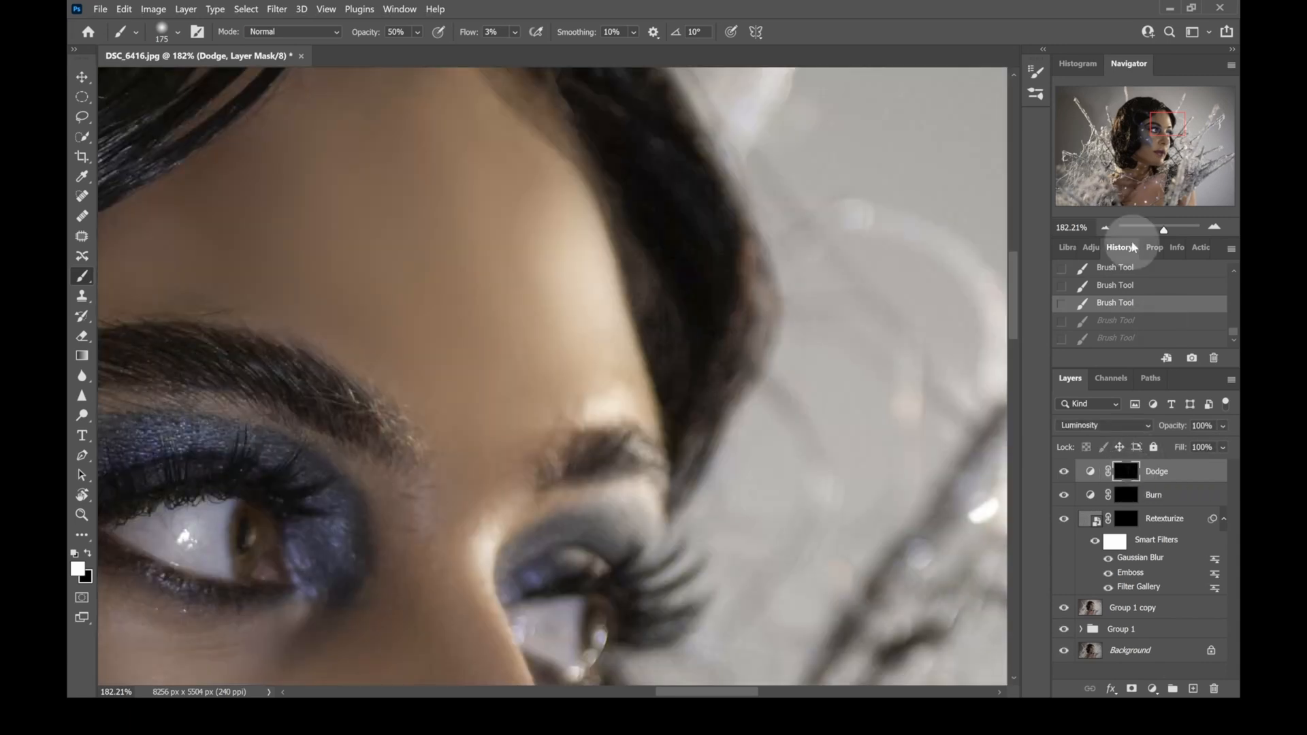
pyautogui.moveTo(1165, 234); pyautogui.dragTo(1156, 230)
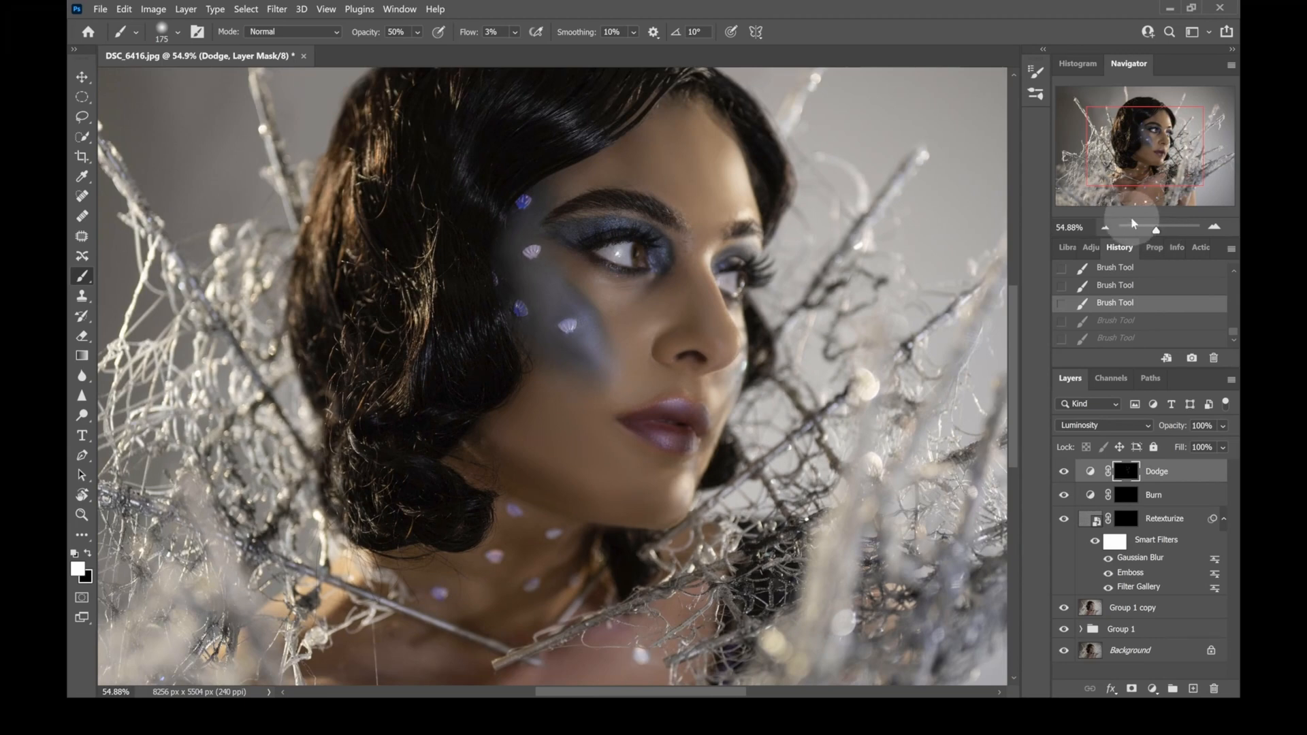
pyautogui.scroll(2, 660, 219)
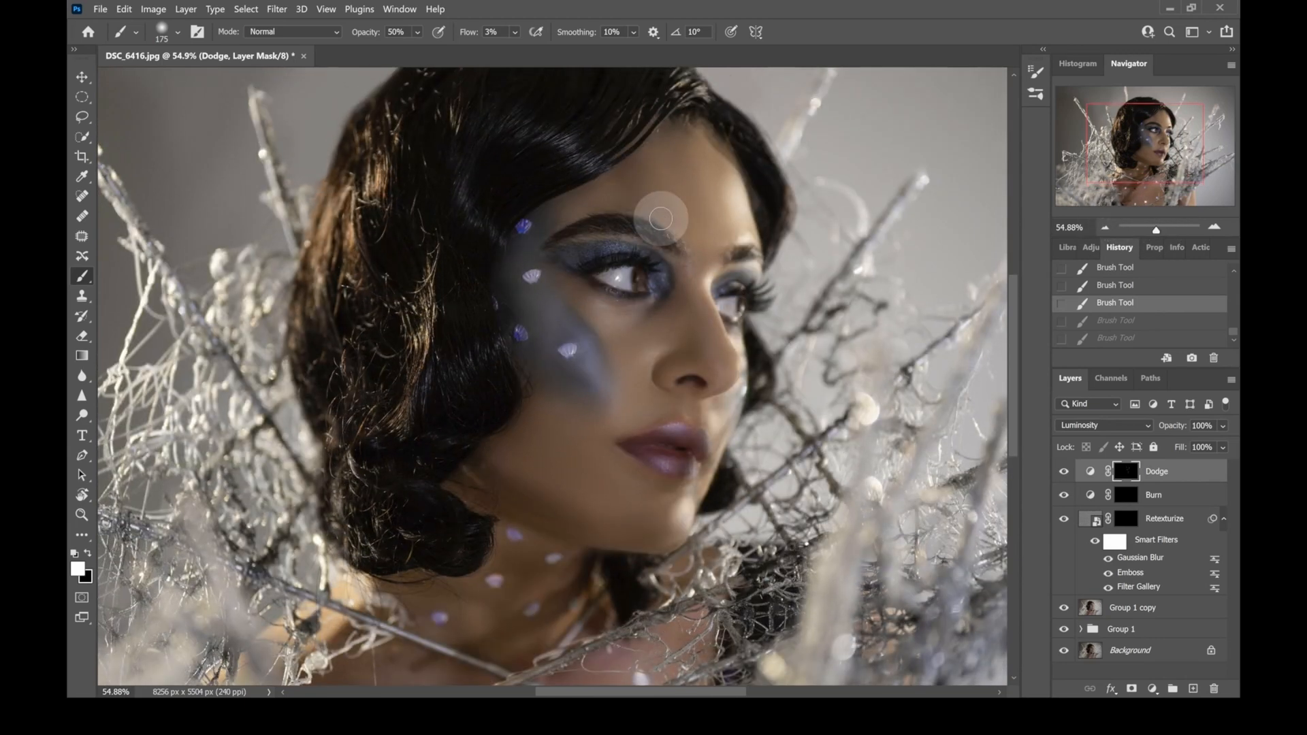
pyautogui.scroll(1, 660, 218)
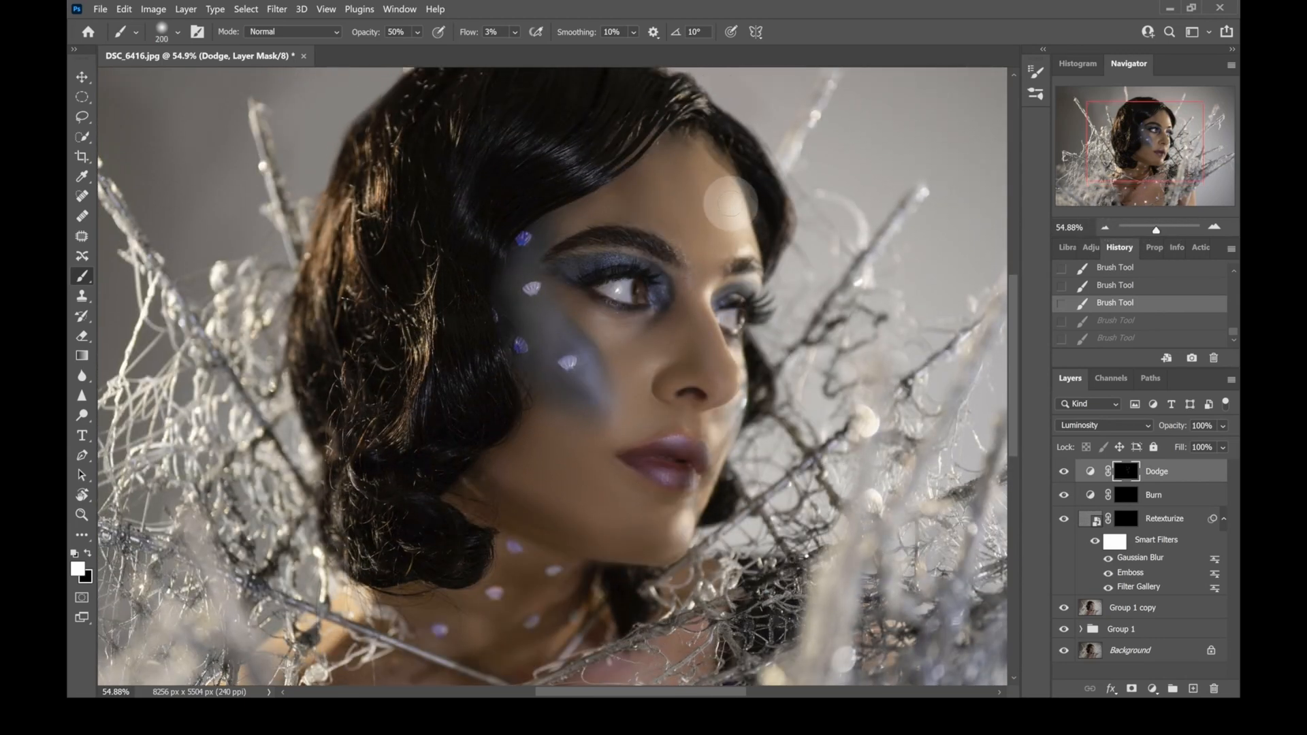
pyautogui.click(730, 207)
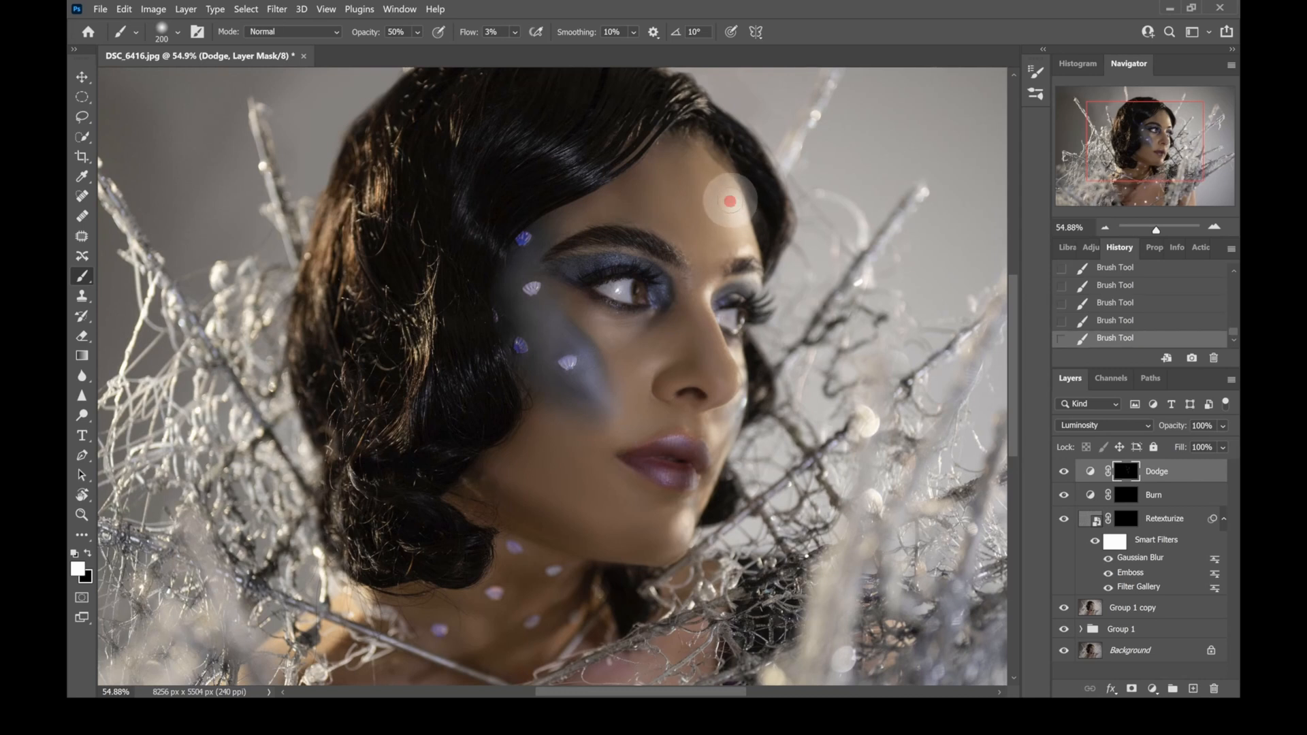
pyautogui.moveTo(729, 200); pyautogui.dragTo(739, 228)
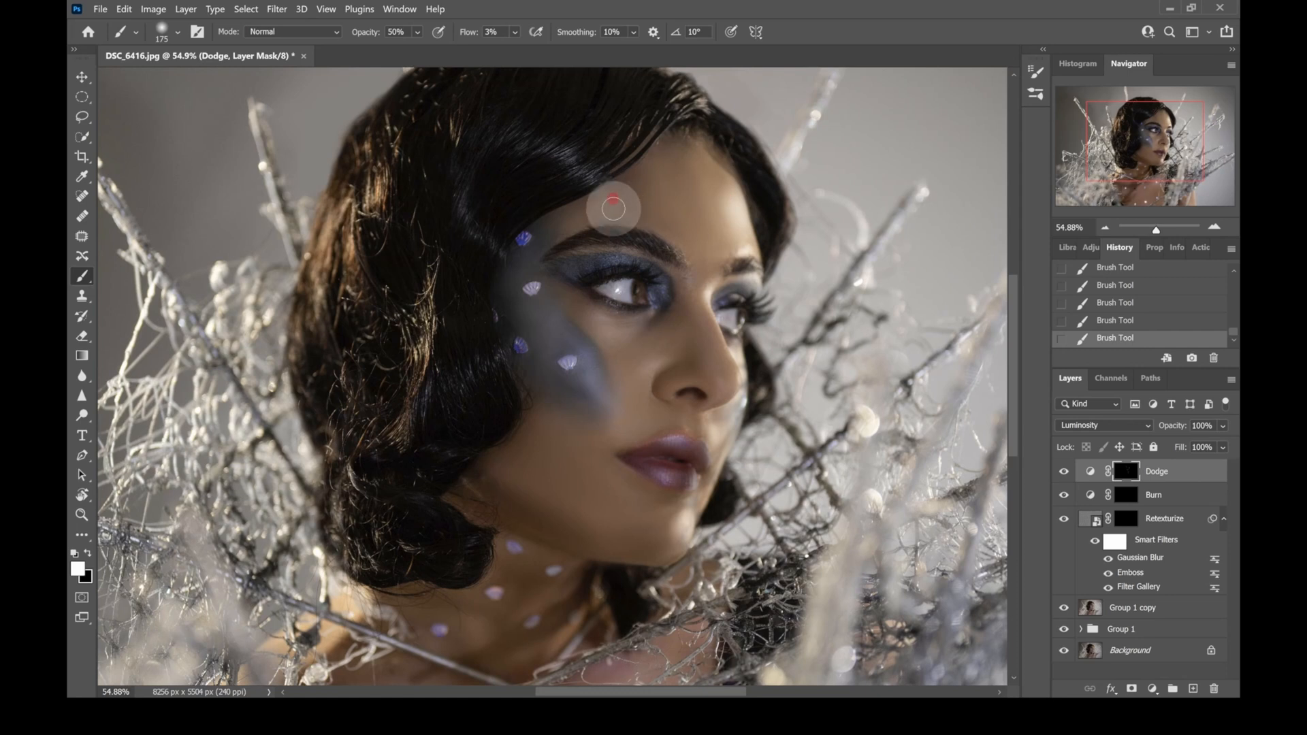
pyautogui.moveTo(621, 205)
pyautogui.mouseDown()
pyautogui.moveTo(563, 213)
pyautogui.moveTo(554, 155)
pyautogui.moveTo(563, 166)
pyautogui.moveTo(545, 146)
pyautogui.moveTo(579, 169)
pyautogui.moveTo(478, 186)
pyautogui.moveTo(460, 207)
pyautogui.mouseUp()
pyautogui.press(']')
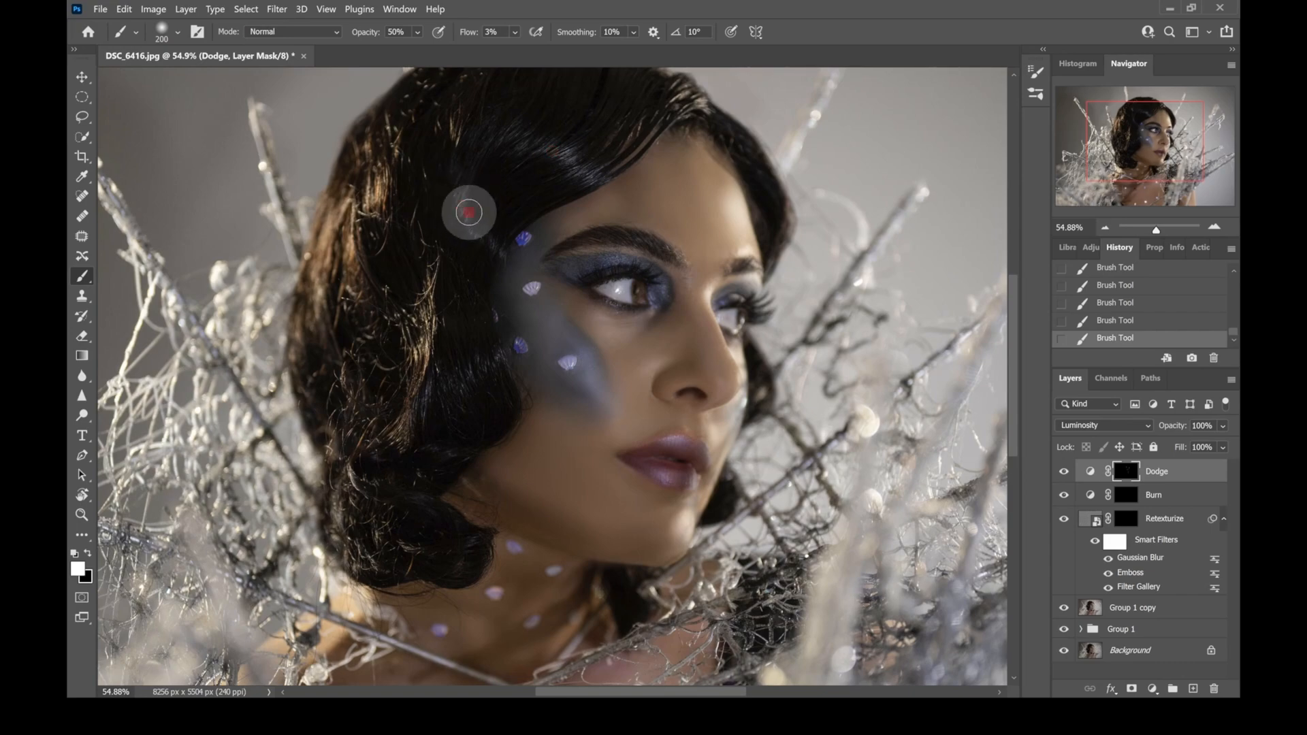
# Switch to the Burn mask, darken the skin along the jawline toward the chin with the soft brush, and reduce the brush size to 150
pyautogui.scroll(1, 578, 227)
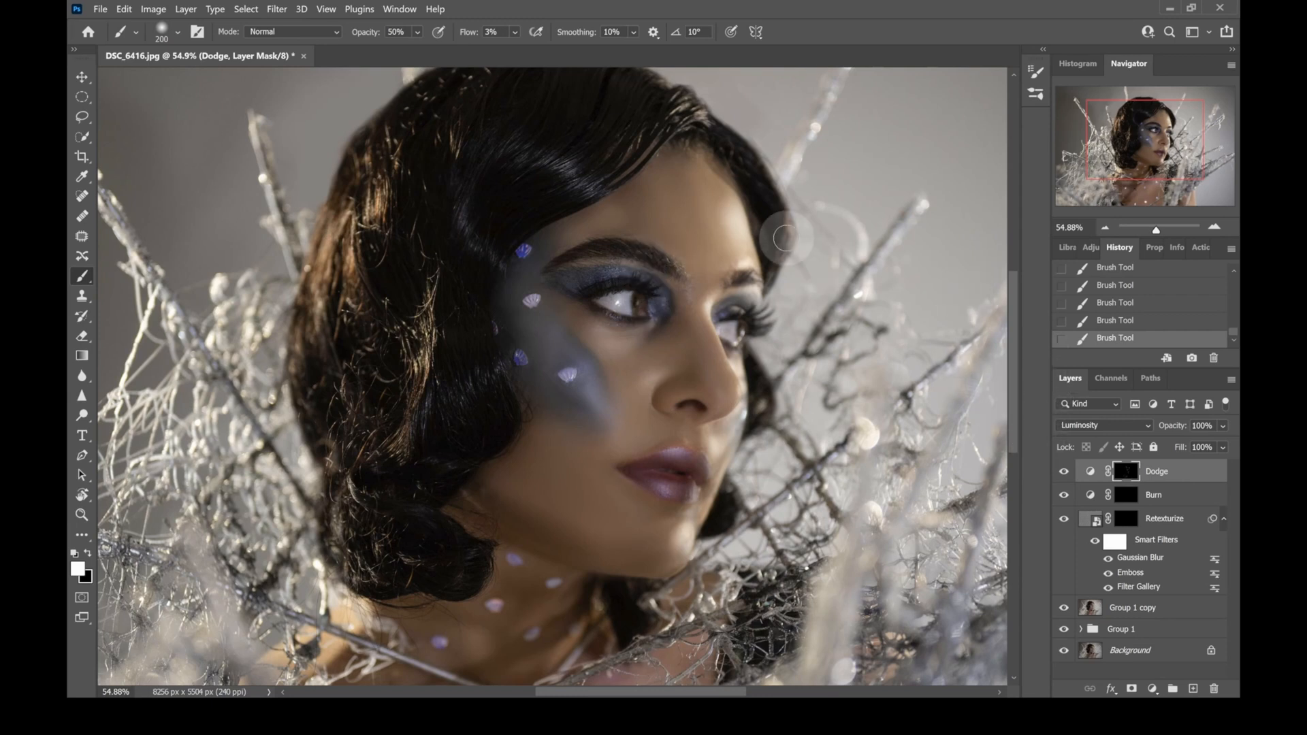
pyautogui.click(1128, 497)
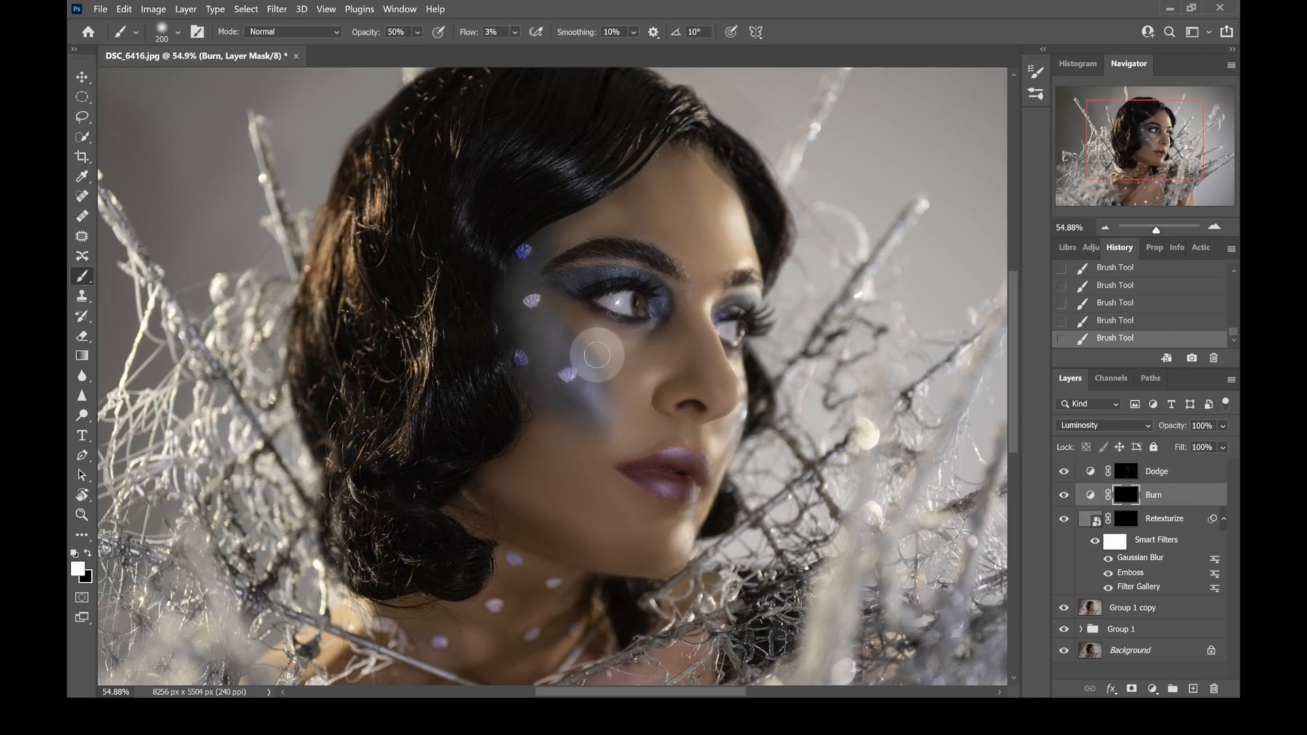
pyautogui.scroll(-3, 680, 356)
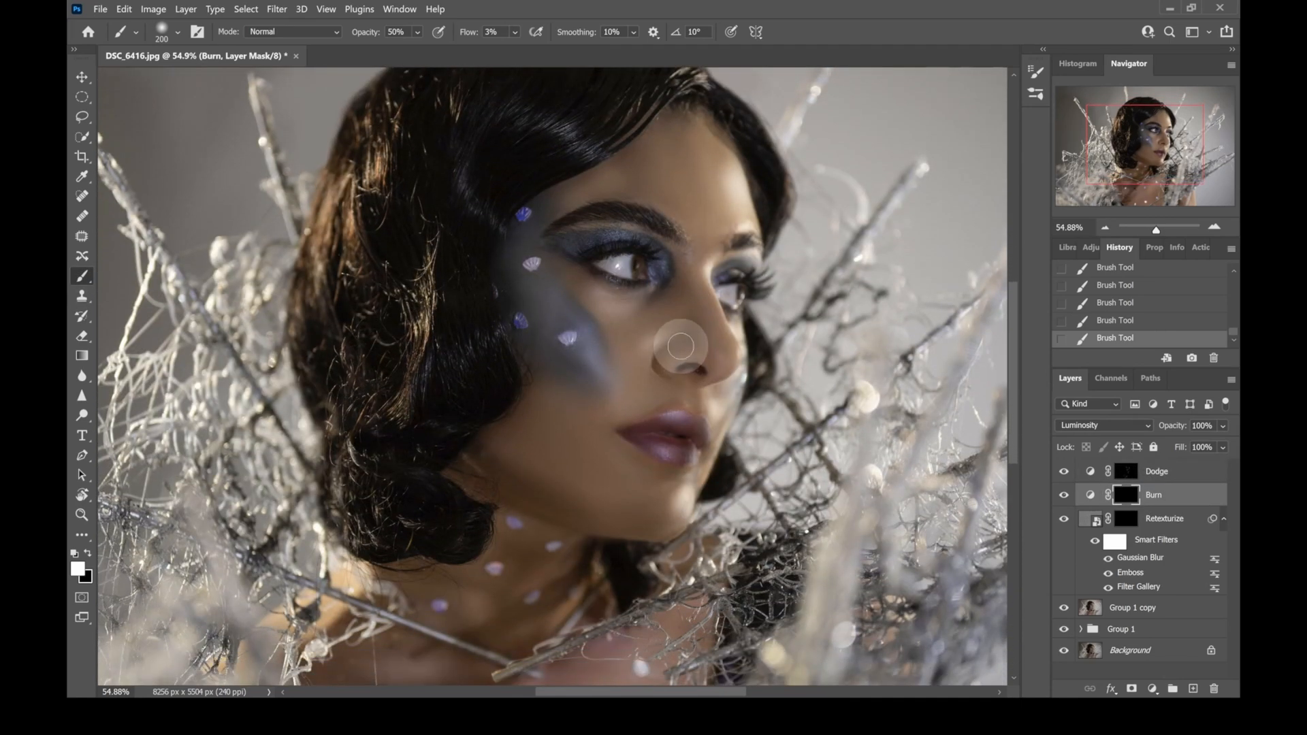
pyautogui.scroll(-6, 613, 347)
pyautogui.scroll(1, 680, 372)
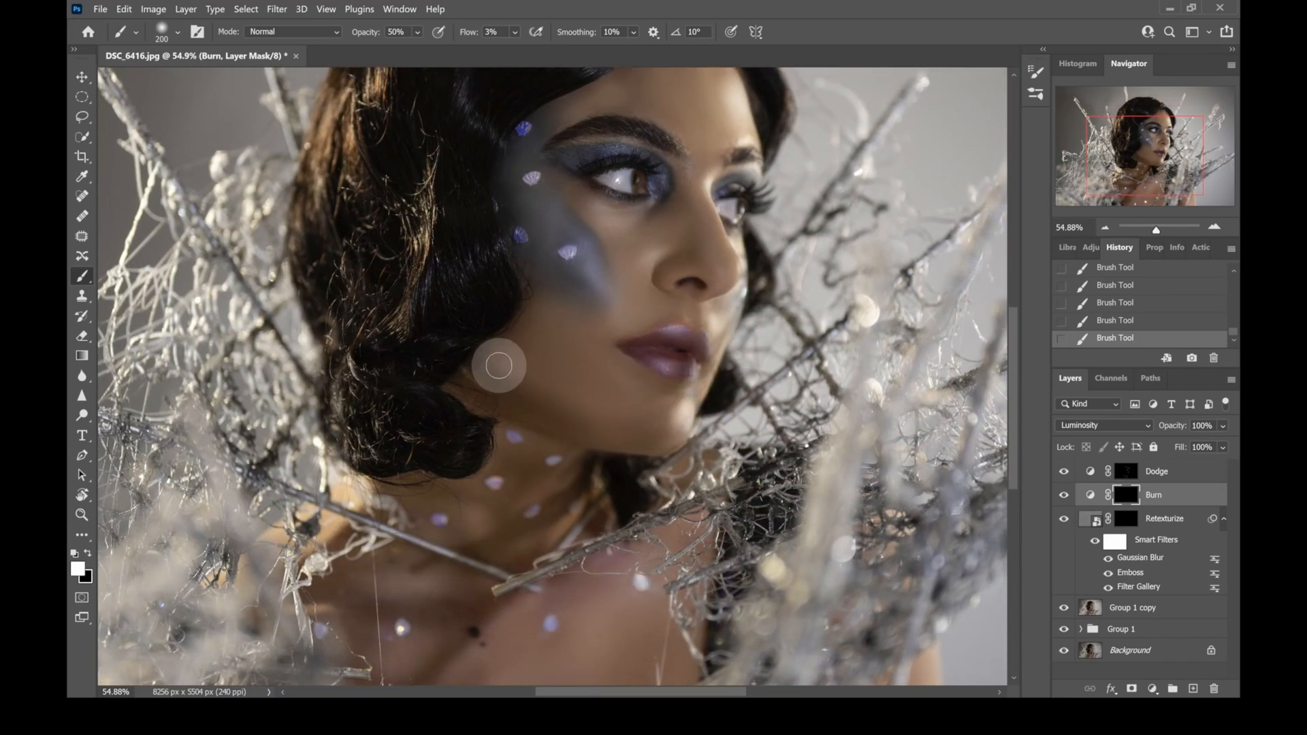
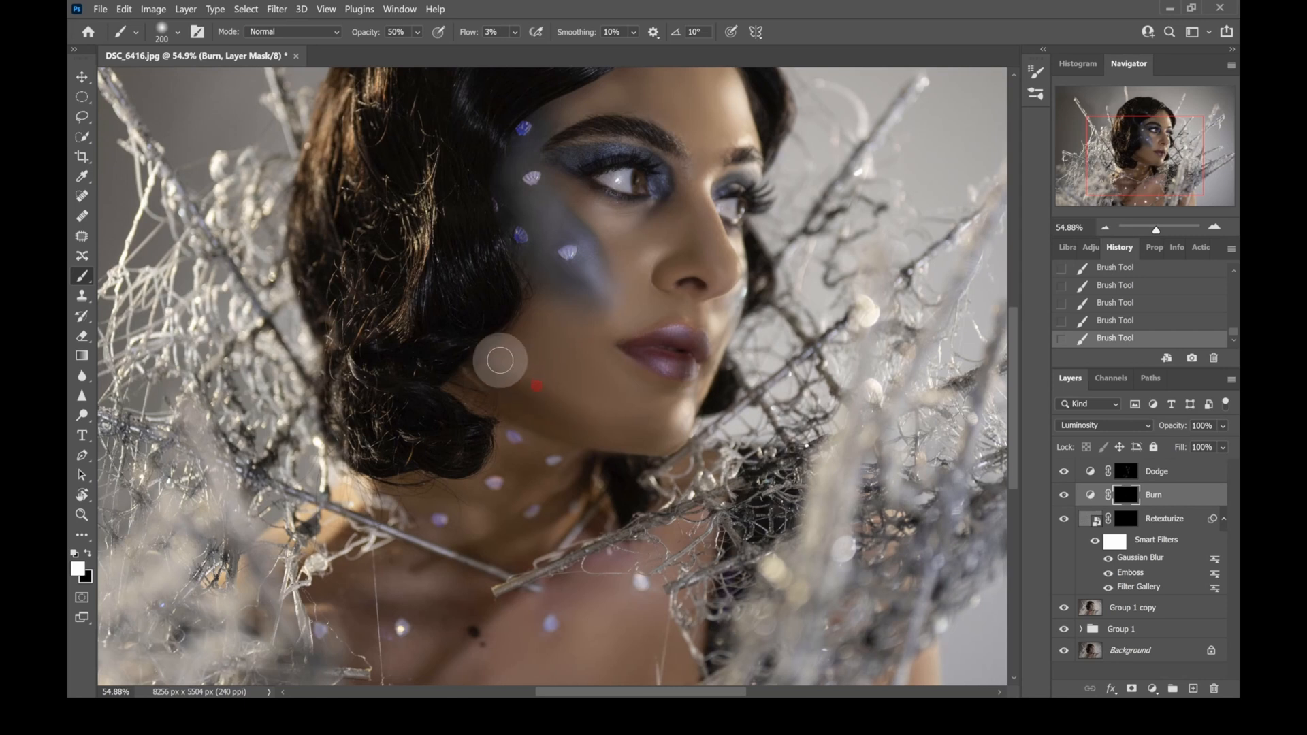
pyautogui.moveTo(583, 424); pyautogui.dragTo(653, 445)
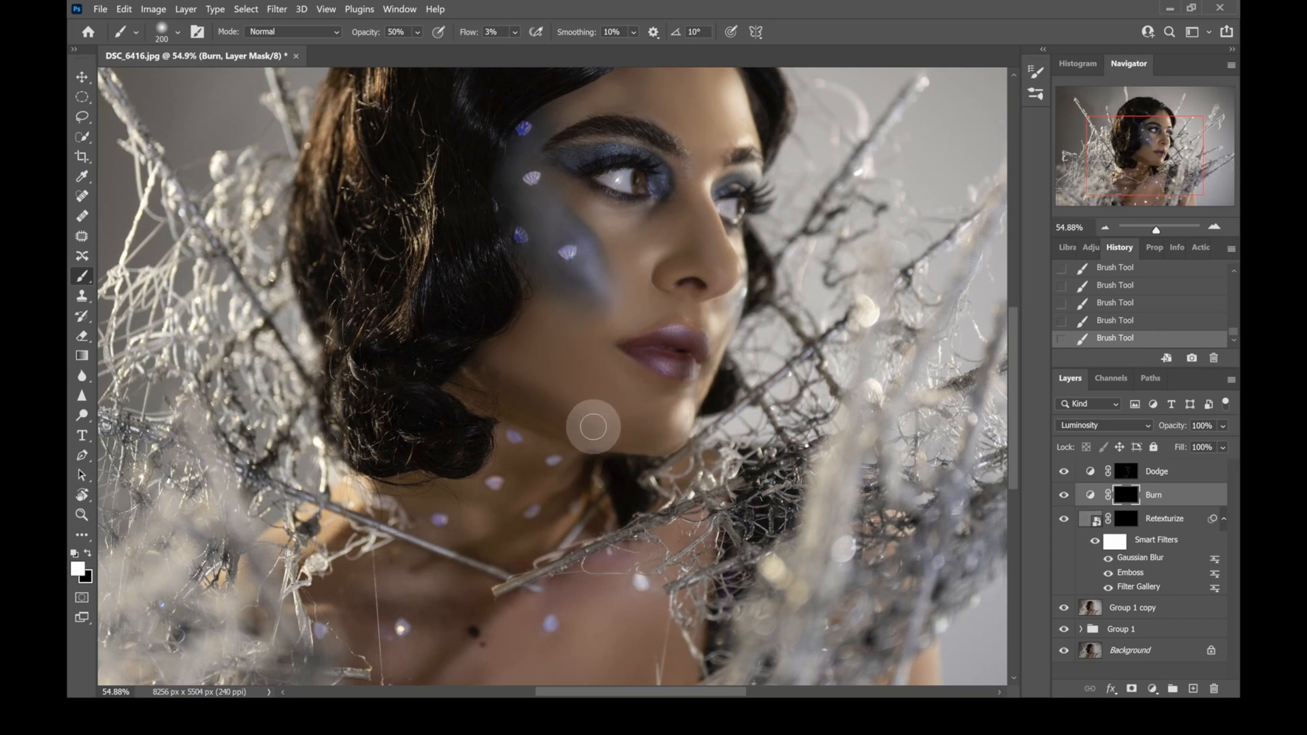
pyautogui.moveTo(579, 425); pyautogui.dragTo(784, 470)
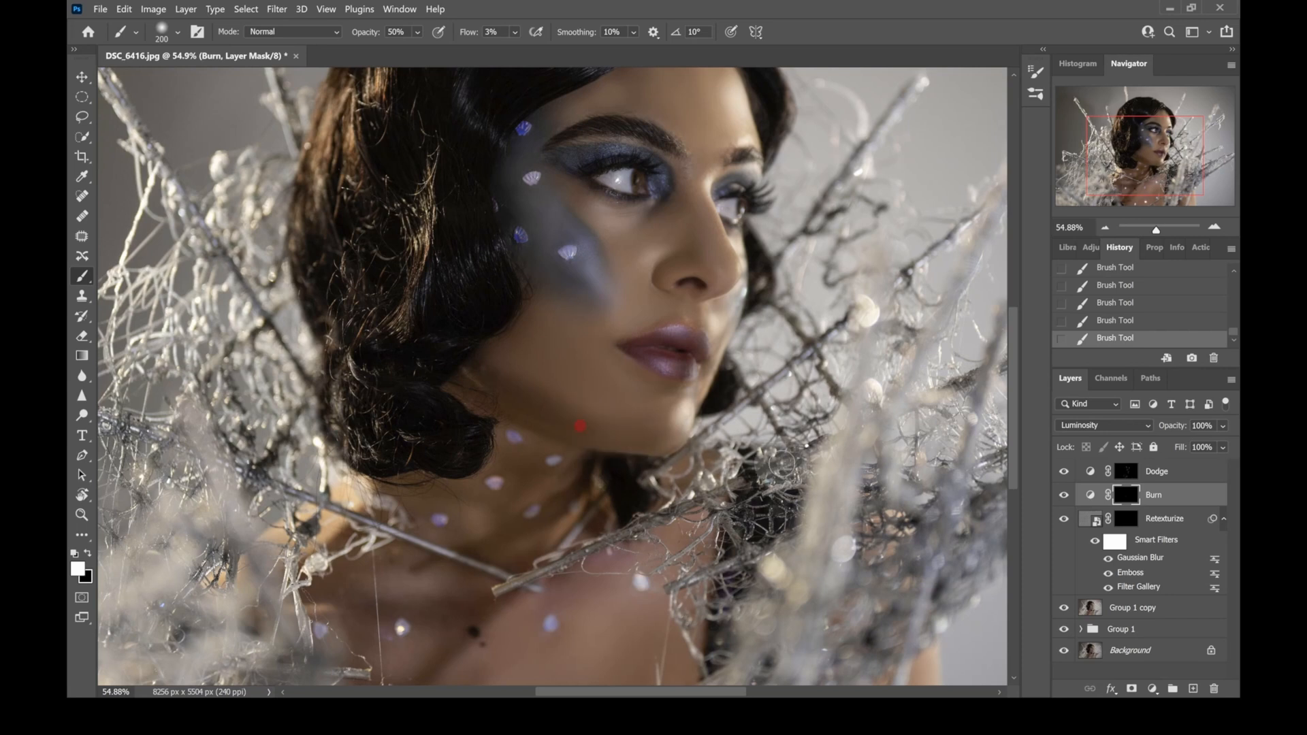
pyautogui.moveTo(604, 432); pyautogui.dragTo(842, 414)
pyautogui.moveTo(604, 434); pyautogui.dragTo(689, 436)
pyautogui.scroll(3, 623, 309)
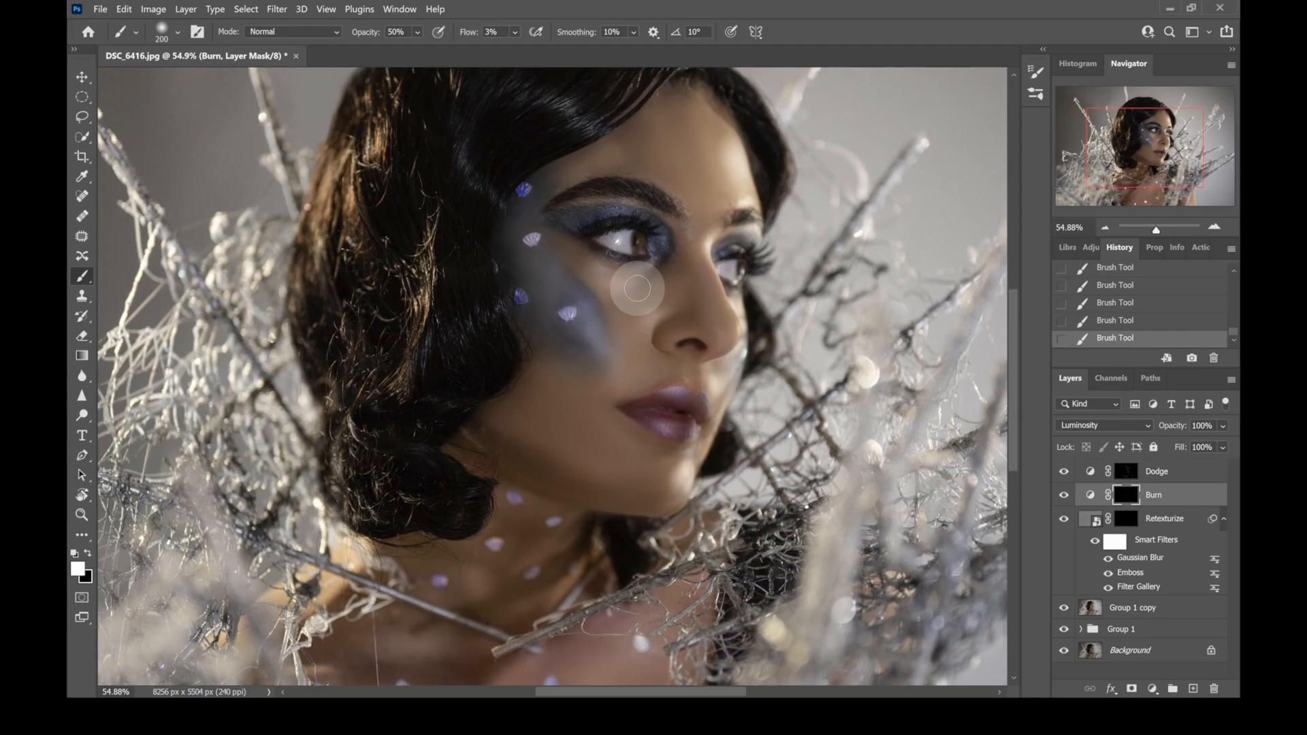
pyautogui.press('[')
pyautogui.press('[')
pyautogui.press('[')
pyautogui.scroll(-7, 671, 291)
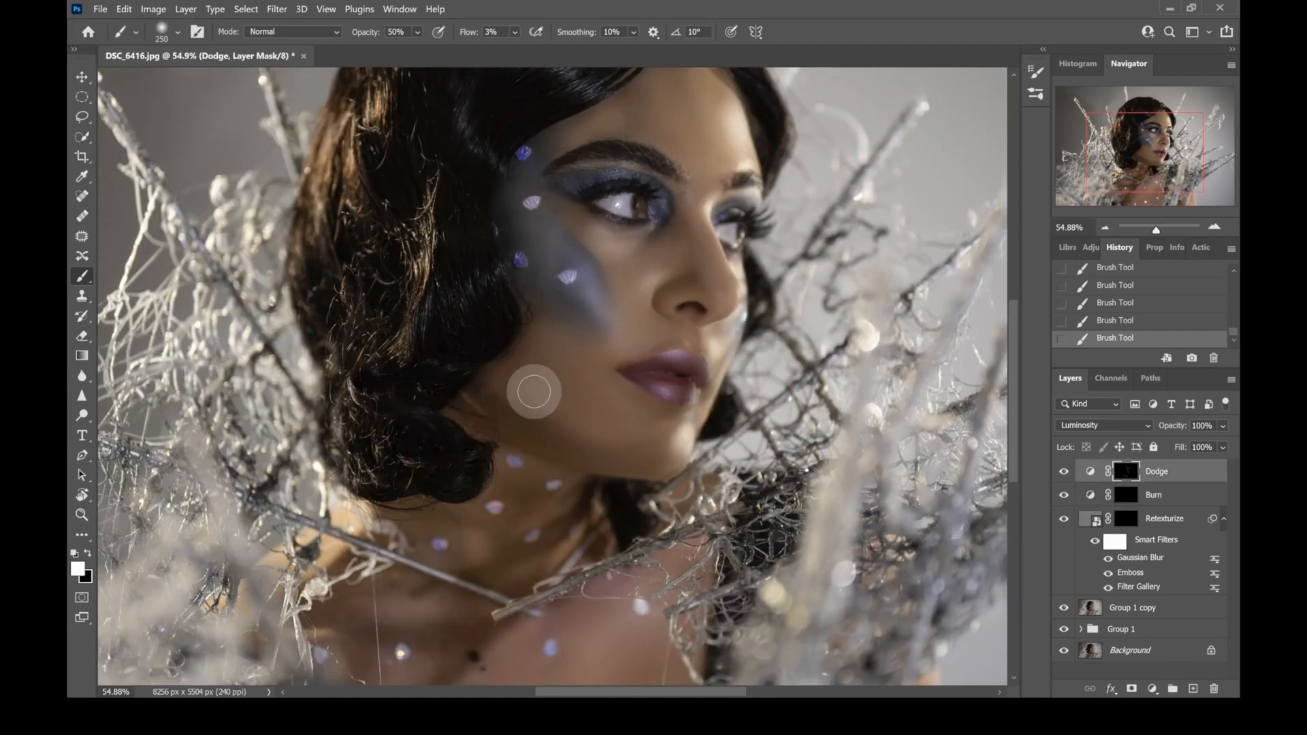
pyautogui.scroll(3, 493, 420)
pyautogui.hotkey('ctrl', '0')
pyautogui.scroll(5, 517, 491)
pyautogui.moveTo(517, 491); pyautogui.dragTo(517, 491)
pyautogui.scroll(3, 695, 340)
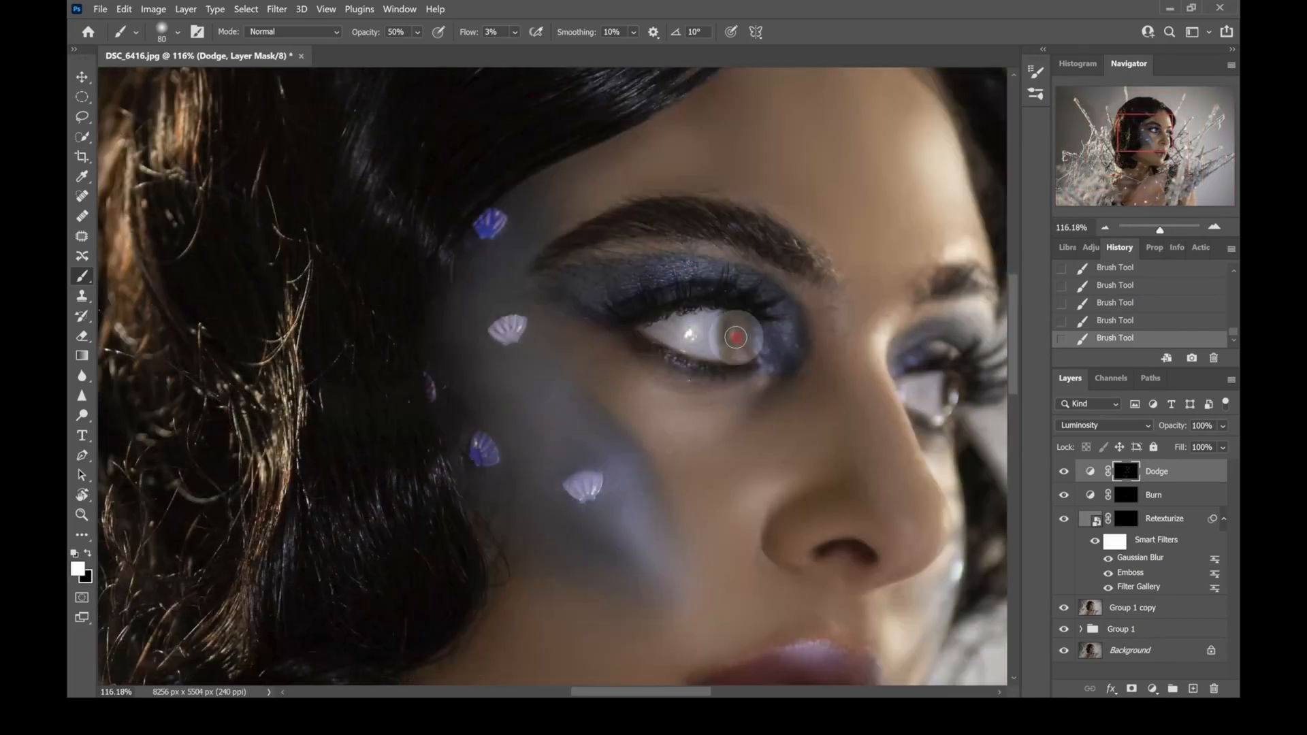
pyautogui.hotkey('ctrl', '0')
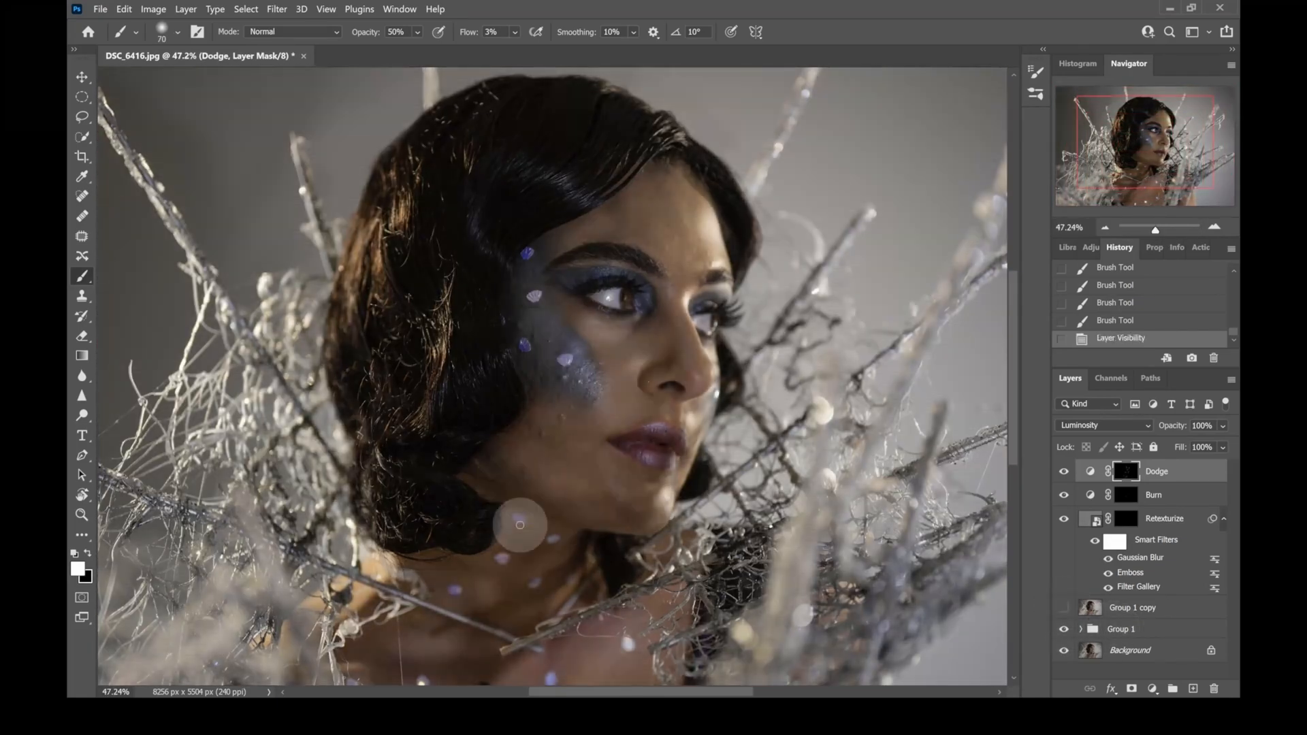
pyautogui.click(1155, 230)
pyautogui.click(1064, 607)
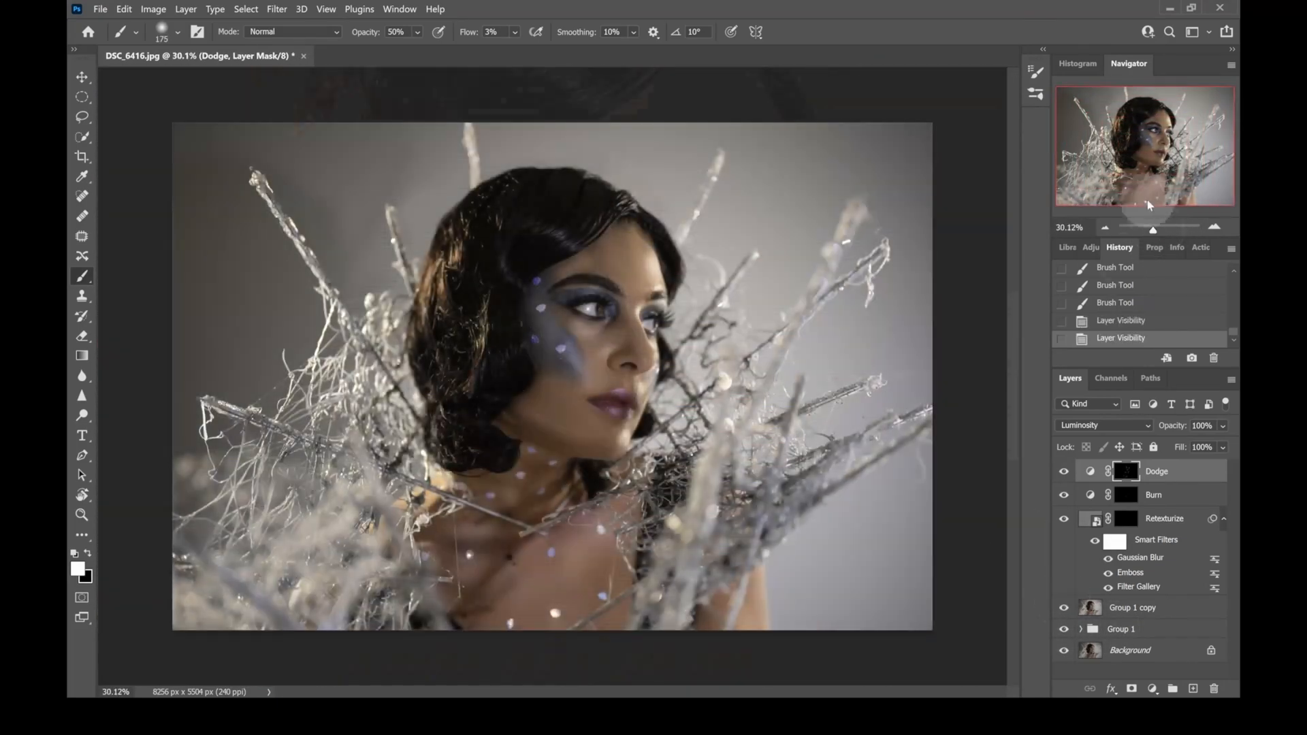
pyautogui.scroll(3, 598, 524)
pyautogui.hotkey('ctrl', '0')
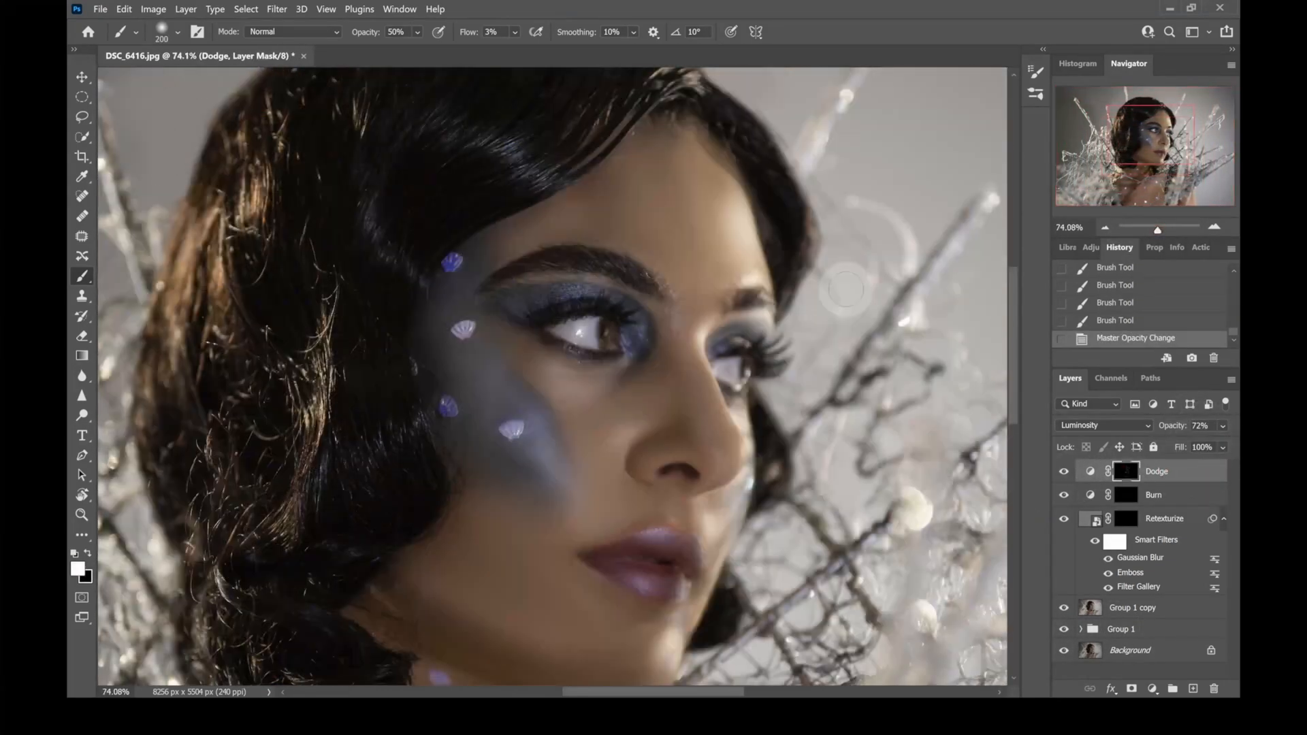
pyautogui.click(670, 430)
pyautogui.moveTo(636, 446); pyautogui.dragTo(573, 392)
pyautogui.click(694, 336)
pyautogui.scroll(-2, 712, 517)
pyautogui.click(653, 538)
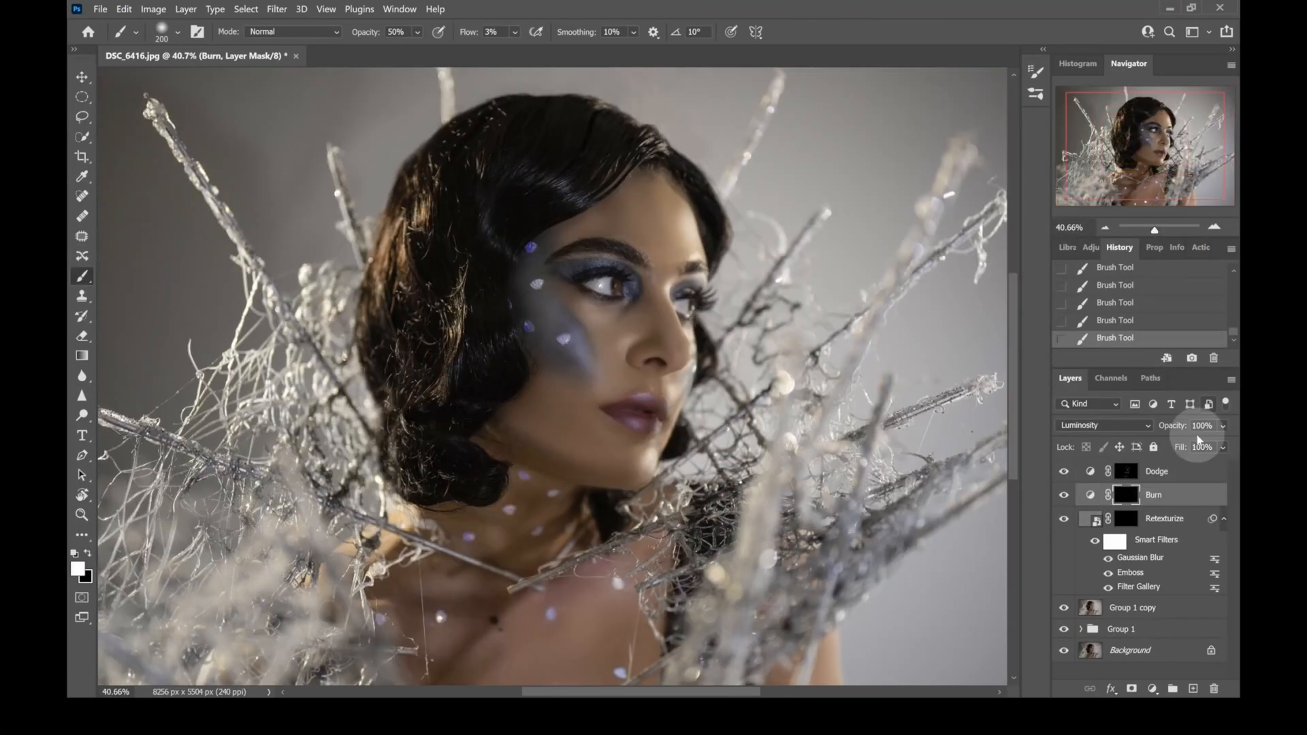
pyautogui.moveTo(1197, 443); pyautogui.dragTo(1168, 443)
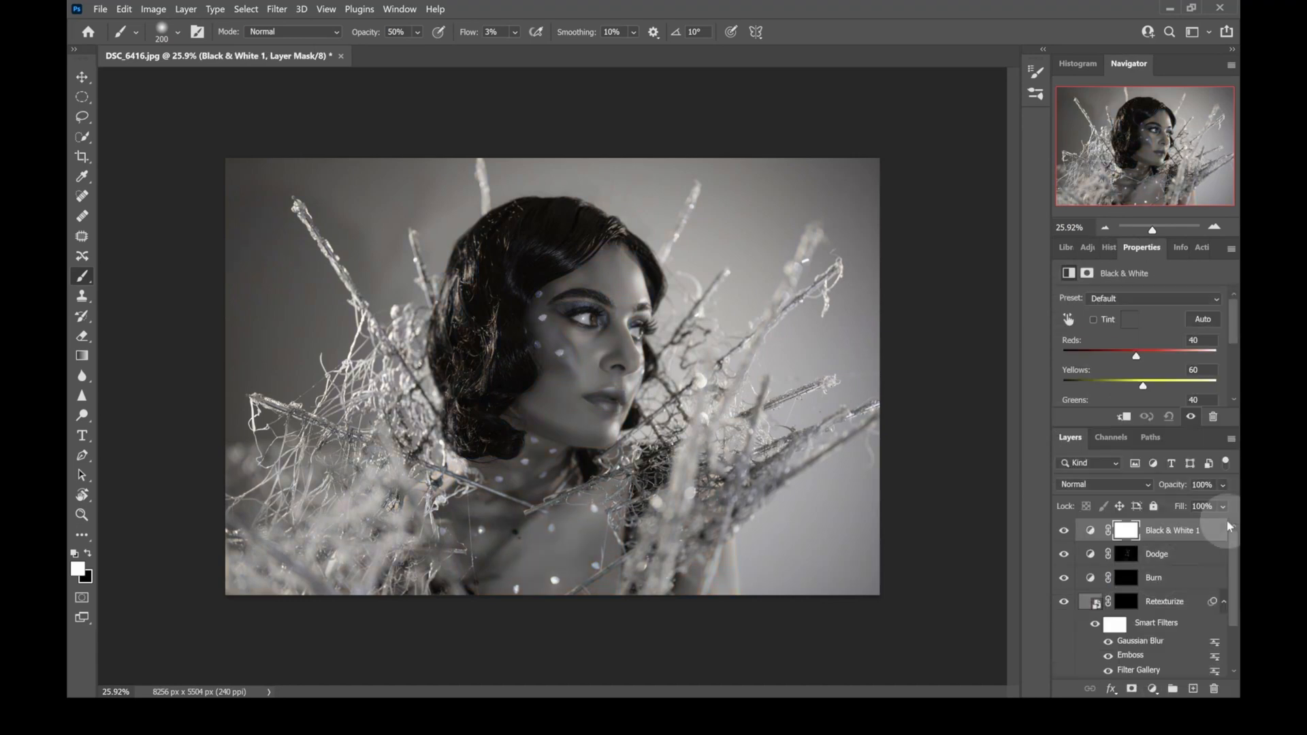
pyautogui.click(1102, 485)
pyautogui.click(1113, 513)
pyautogui.click(1152, 688)
pyautogui.click(1137, 571)
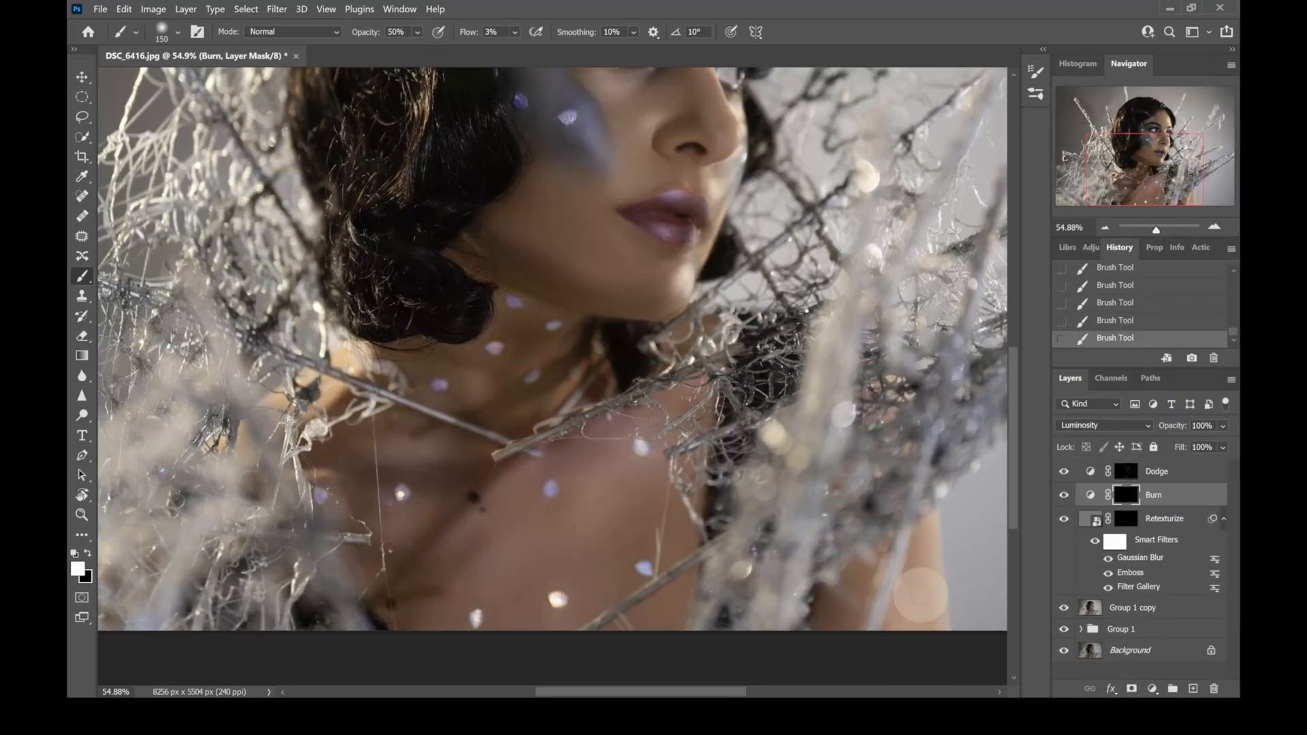
# Switch to the Dodge mask and lighten the lower cheek and jaw with a soft brush of size 200 to 250
pyautogui.press(']')
pyautogui.scroll(1, 563, 270)
pyautogui.scroll(5, 563, 270)
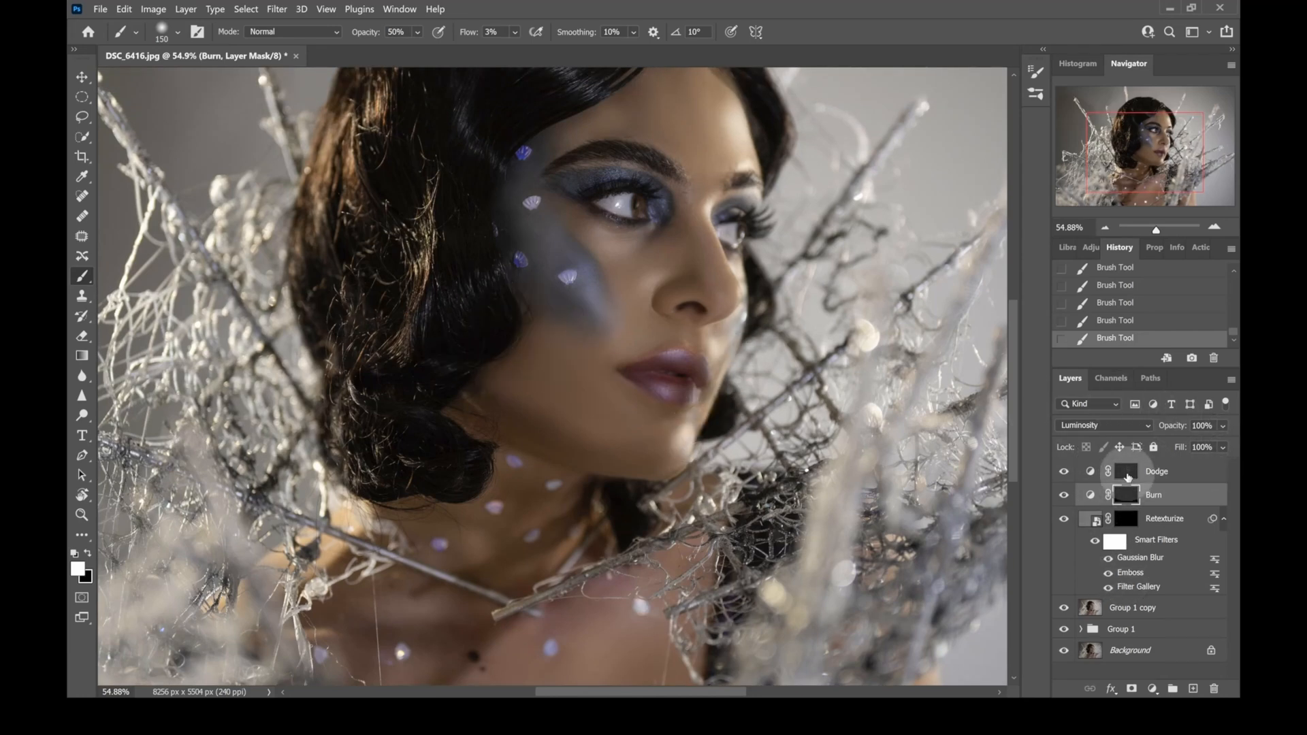
pyautogui.click(1125, 473)
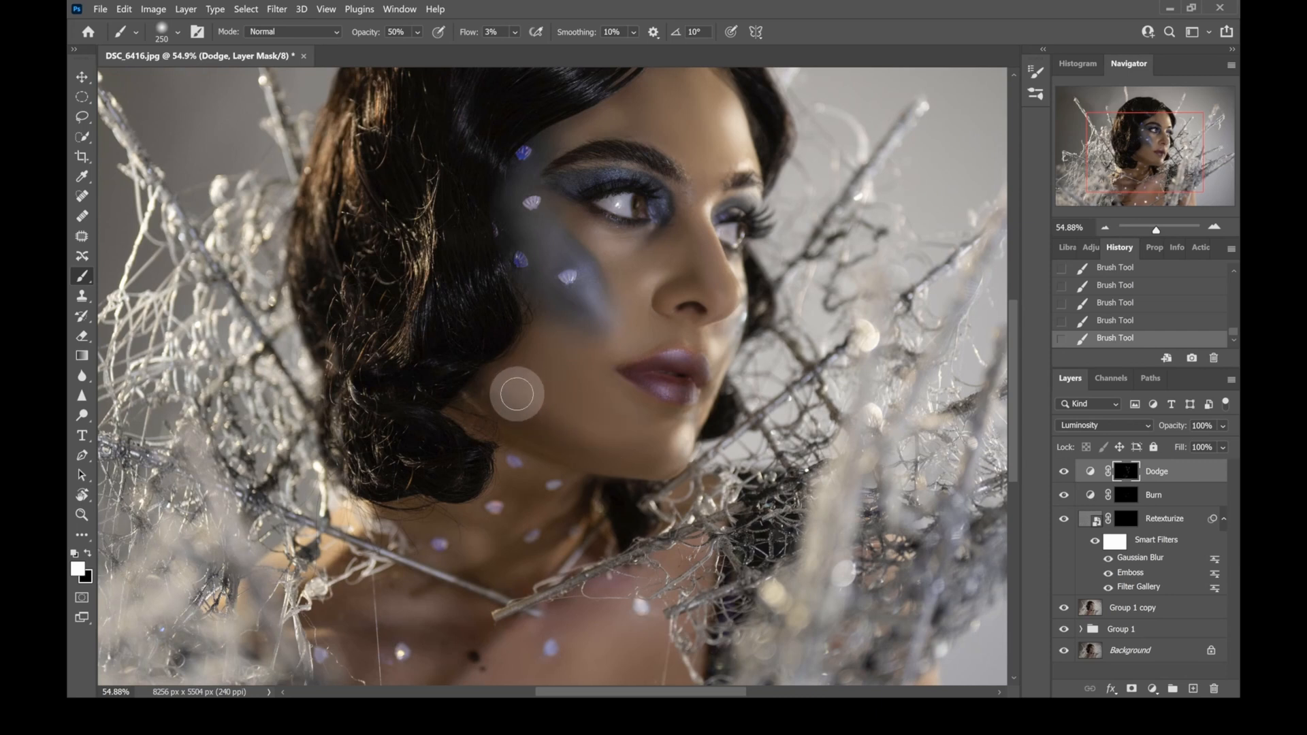
pyautogui.moveTo(1155, 230); pyautogui.dragTo(1160, 230)
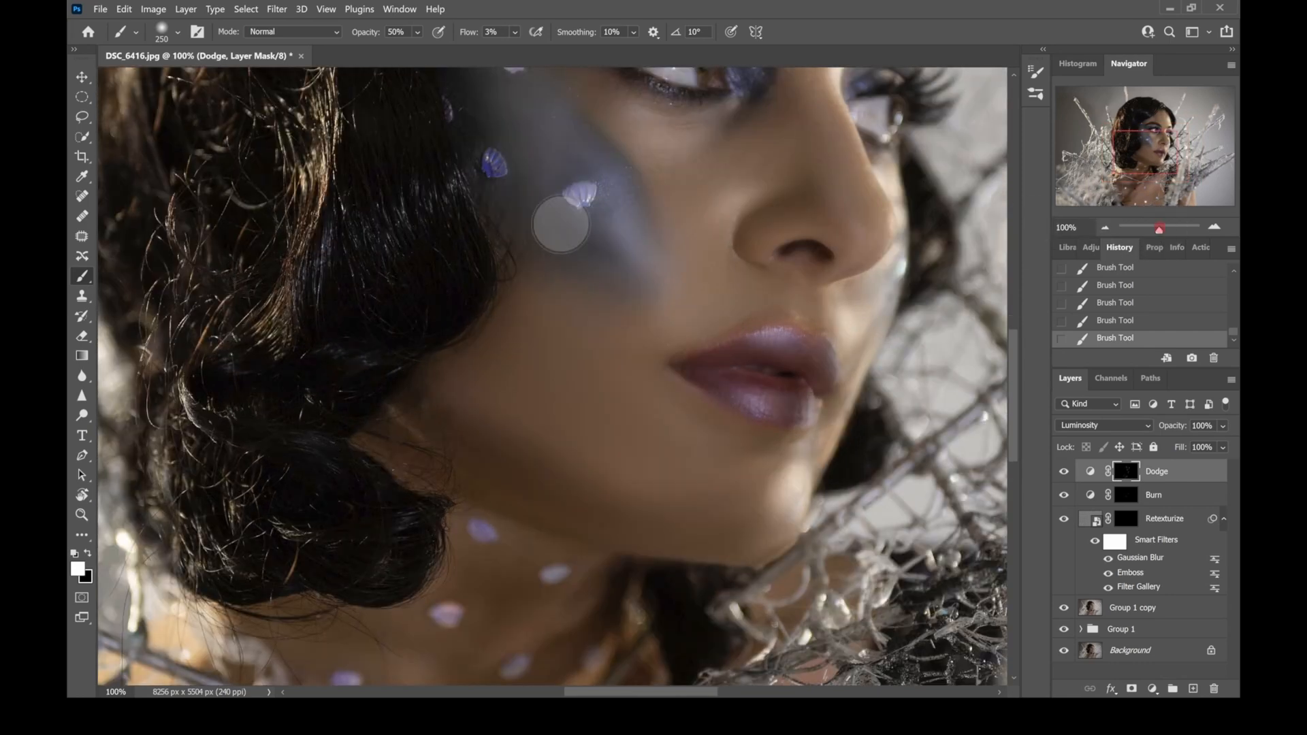
pyautogui.press(']')
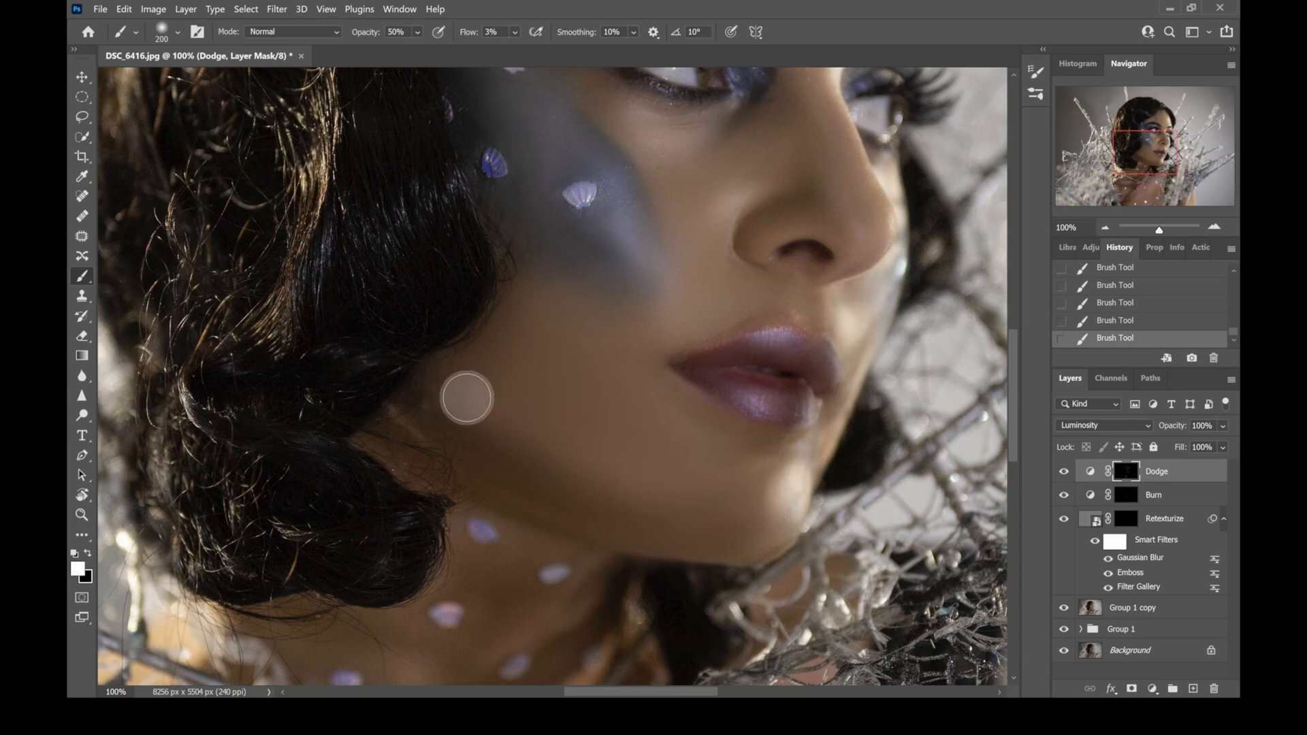
pyautogui.moveTo(497, 429); pyautogui.dragTo(576, 476)
pyautogui.moveTo(450, 397); pyautogui.dragTo(522, 449)
pyautogui.moveTo(466, 414); pyautogui.dragTo(647, 511)
pyautogui.moveTo(435, 402)
pyautogui.mouseDown()
pyautogui.moveTo(557, 528)
pyautogui.moveTo(622, 567)
pyautogui.mouseUp()
pyautogui.moveTo(523, 415)
pyautogui.mouseDown()
pyautogui.moveTo(680, 544)
pyautogui.moveTo(730, 622)
pyautogui.moveTo(772, 641)
pyautogui.mouseUp()
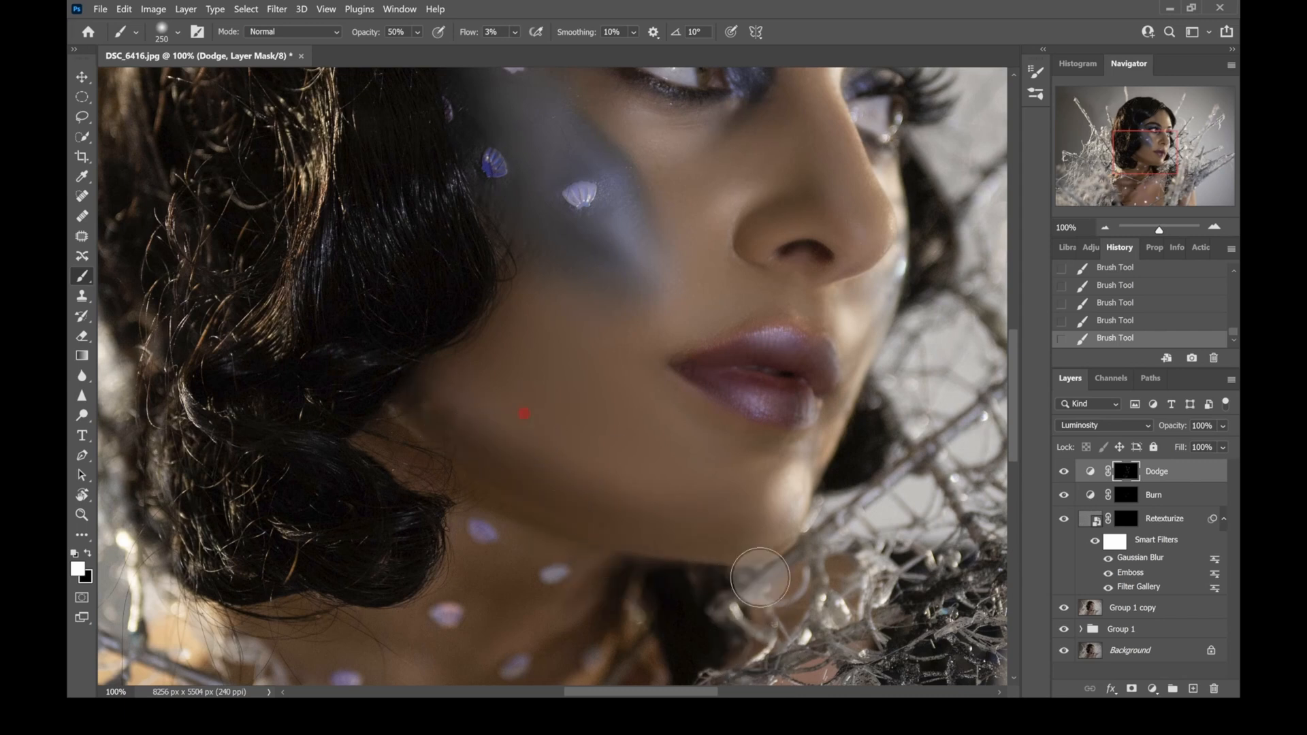
# Blend the dodged jawline from the hair edge toward the chin, reducing the soft brush size to 175
pyautogui.moveTo(458, 437); pyautogui.dragTo(577, 492)
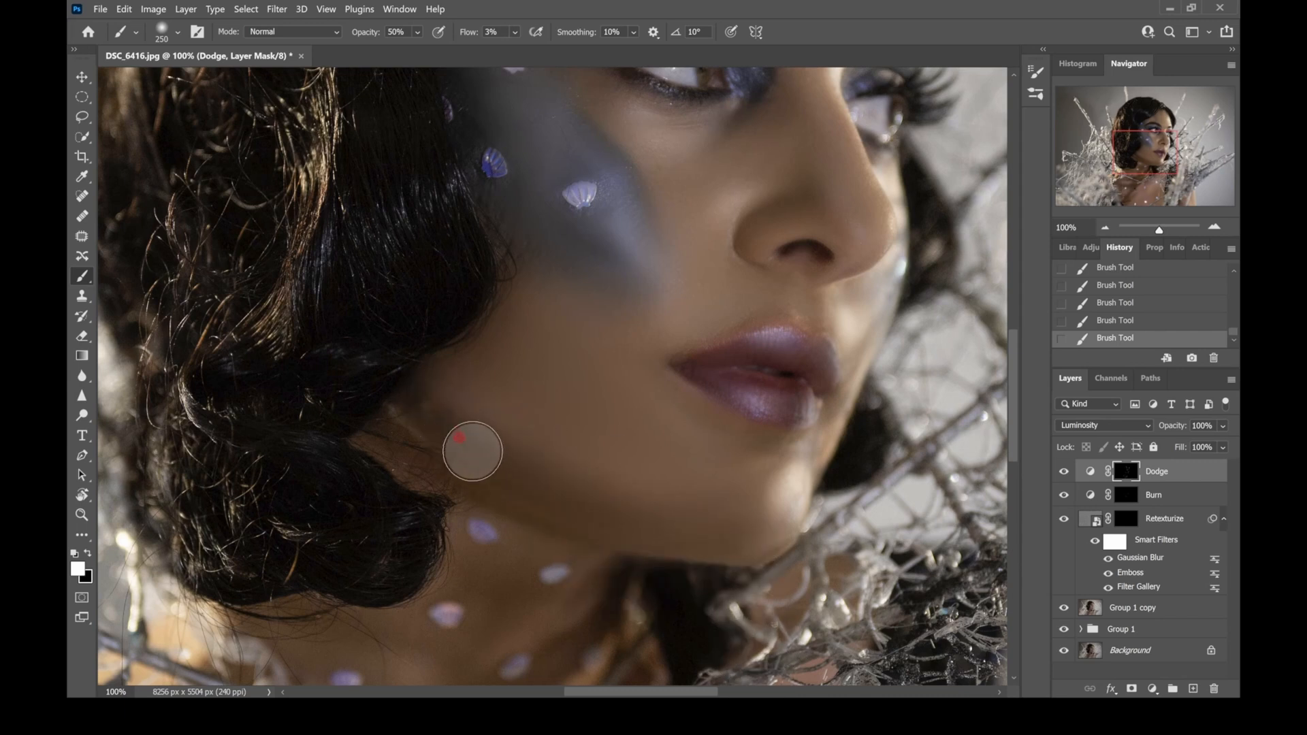
pyautogui.press('[')
pyautogui.press('[')
pyautogui.moveTo(451, 425); pyautogui.dragTo(585, 468)
pyautogui.moveTo(1158, 231); pyautogui.dragTo(1157, 229)
pyautogui.press(']')
pyautogui.moveTo(485, 493)
pyautogui.mouseDown()
pyautogui.moveTo(463, 474)
pyautogui.moveTo(489, 481)
pyautogui.moveTo(463, 469)
pyautogui.moveTo(490, 496)
pyautogui.mouseUp()
pyautogui.press('[')
pyautogui.moveTo(583, 534)
pyautogui.mouseDown()
pyautogui.moveTo(648, 547)
pyautogui.moveTo(617, 544)
pyautogui.moveTo(520, 489)
pyautogui.moveTo(526, 480)
pyautogui.moveTo(585, 516)
pyautogui.moveTo(533, 488)
pyautogui.moveTo(745, 533)
pyautogui.mouseUp()
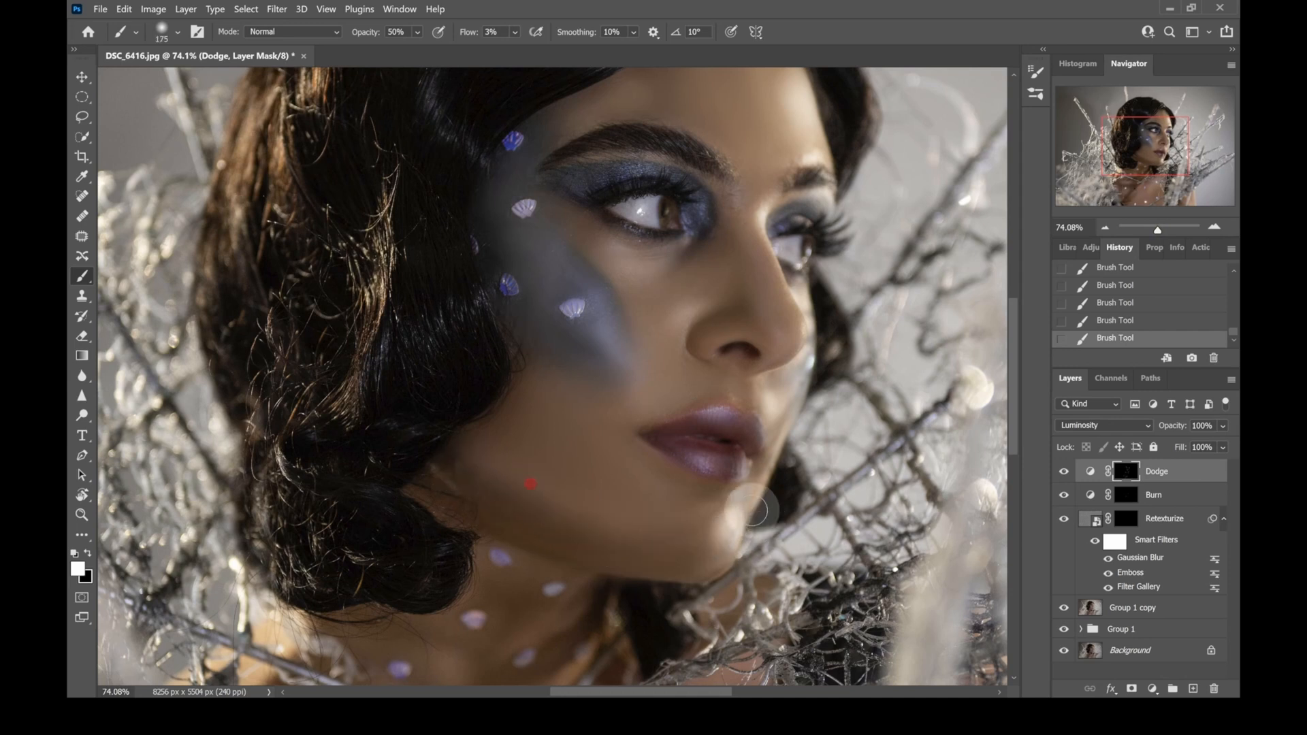
# Dodge the lower cheek toward the chin with a soft brush of size 150, and enlarge the brush to 250
pyautogui.press('[')
pyautogui.moveTo(507, 475)
pyautogui.mouseDown()
pyautogui.moveTo(598, 516)
pyautogui.moveTo(791, 496)
pyautogui.mouseUp()
pyautogui.press(']')
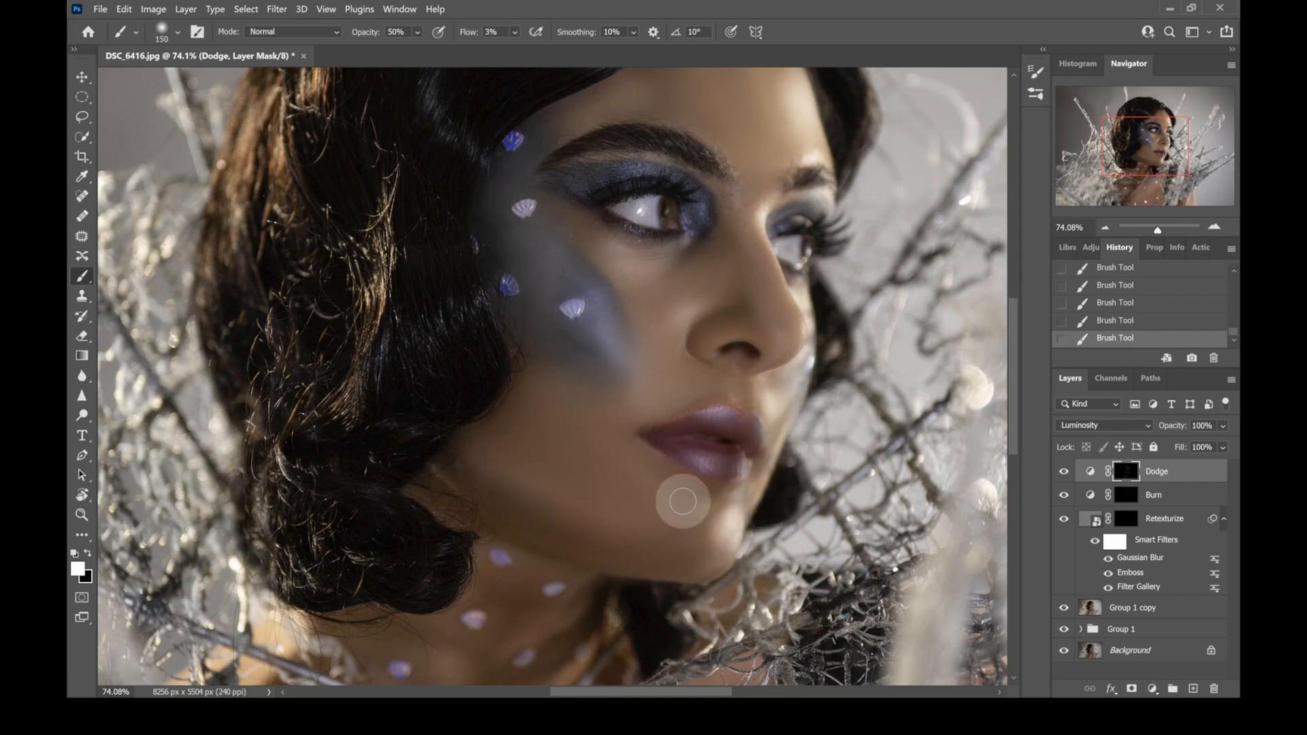
pyautogui.press(']')
pyautogui.press(']')
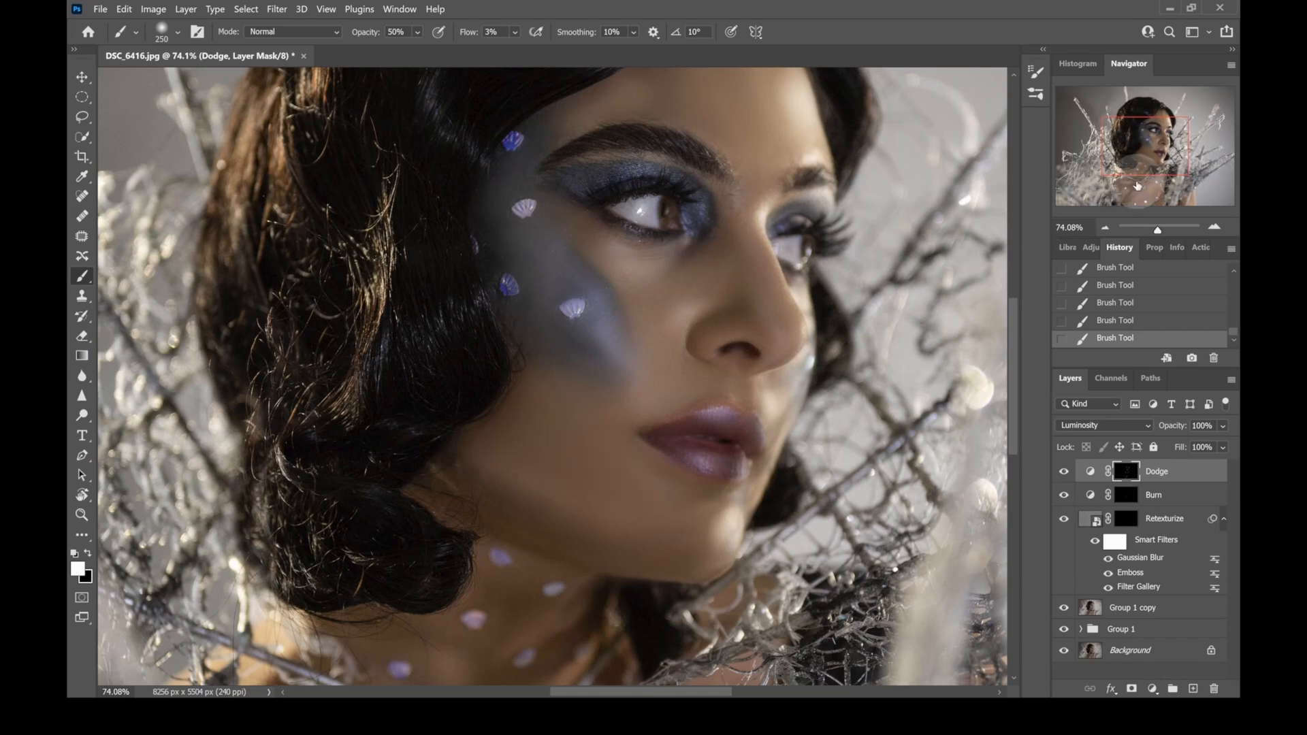
# Brighten the near eye and the white of the far eye on the Dodge mask, reducing the soft brush from size 100 to 70
pyautogui.moveTo(1155, 230); pyautogui.dragTo(1150, 230)
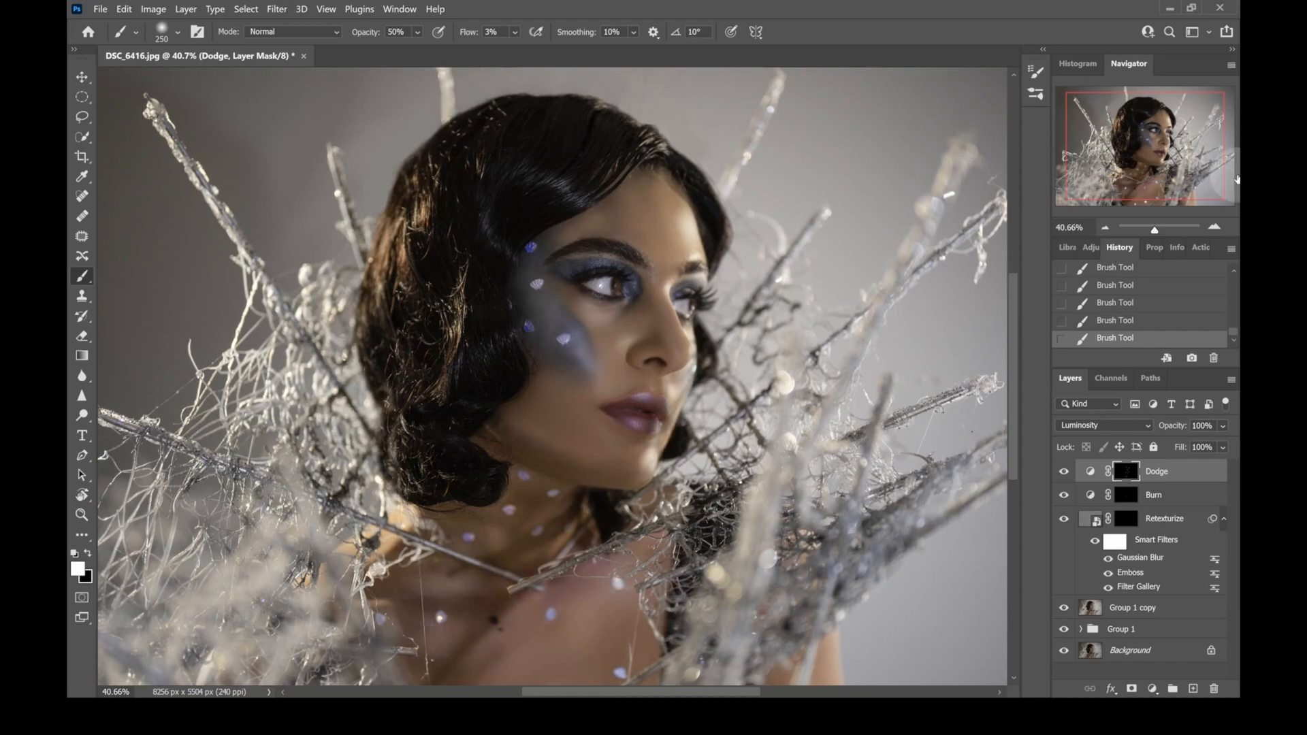
pyautogui.moveTo(1160, 230); pyautogui.dragTo(1164, 231)
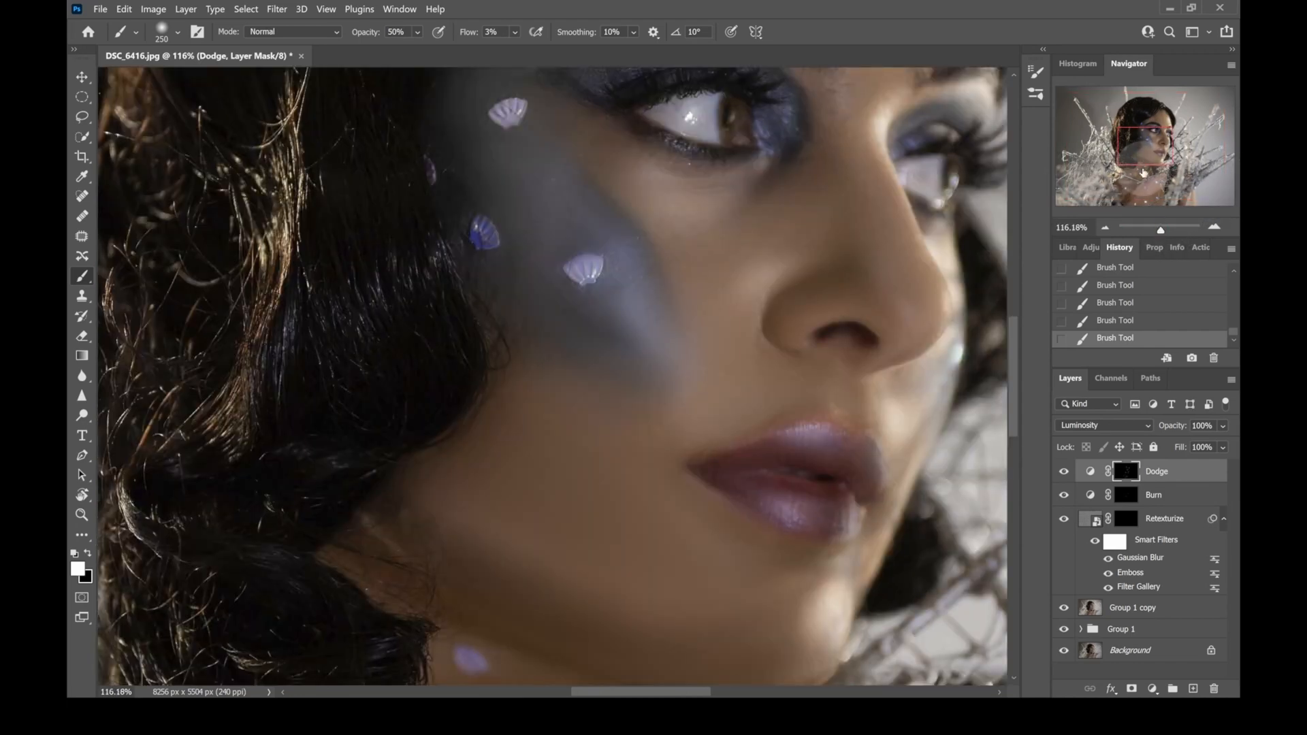
pyautogui.scroll(3, 903, 150)
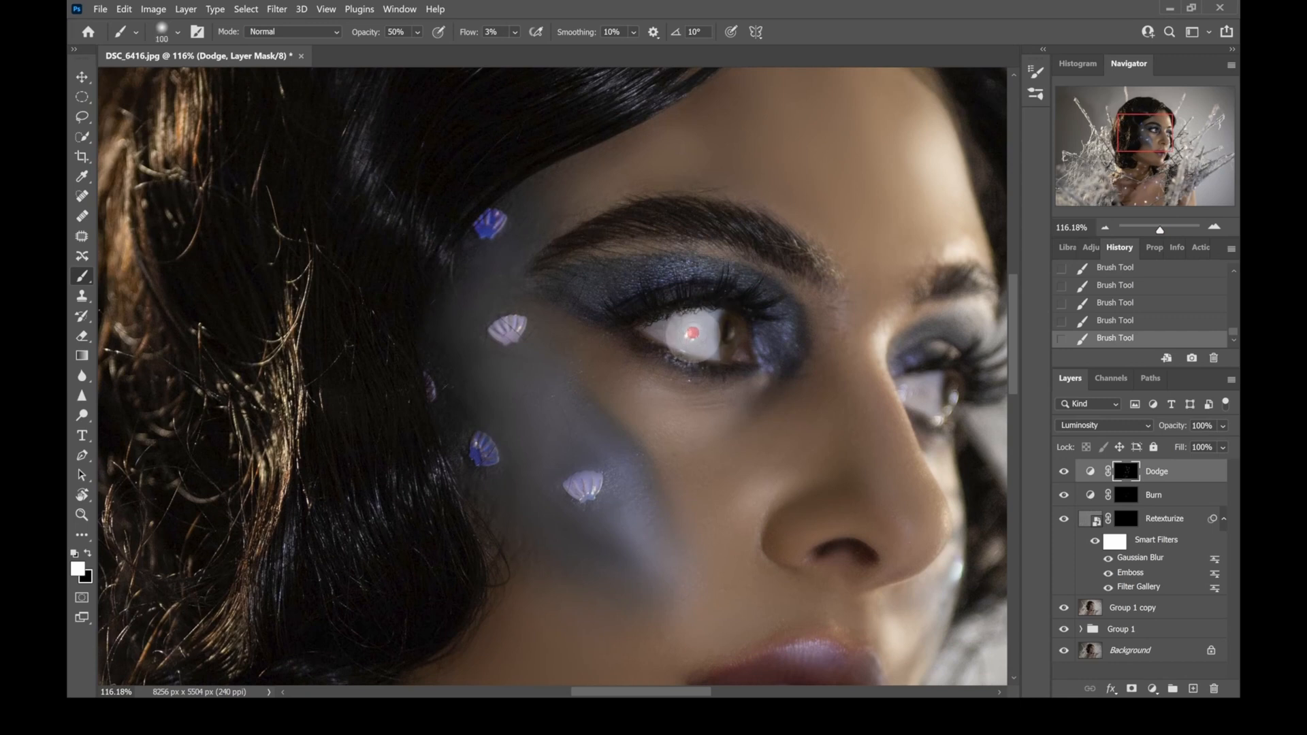
pyautogui.press('[')
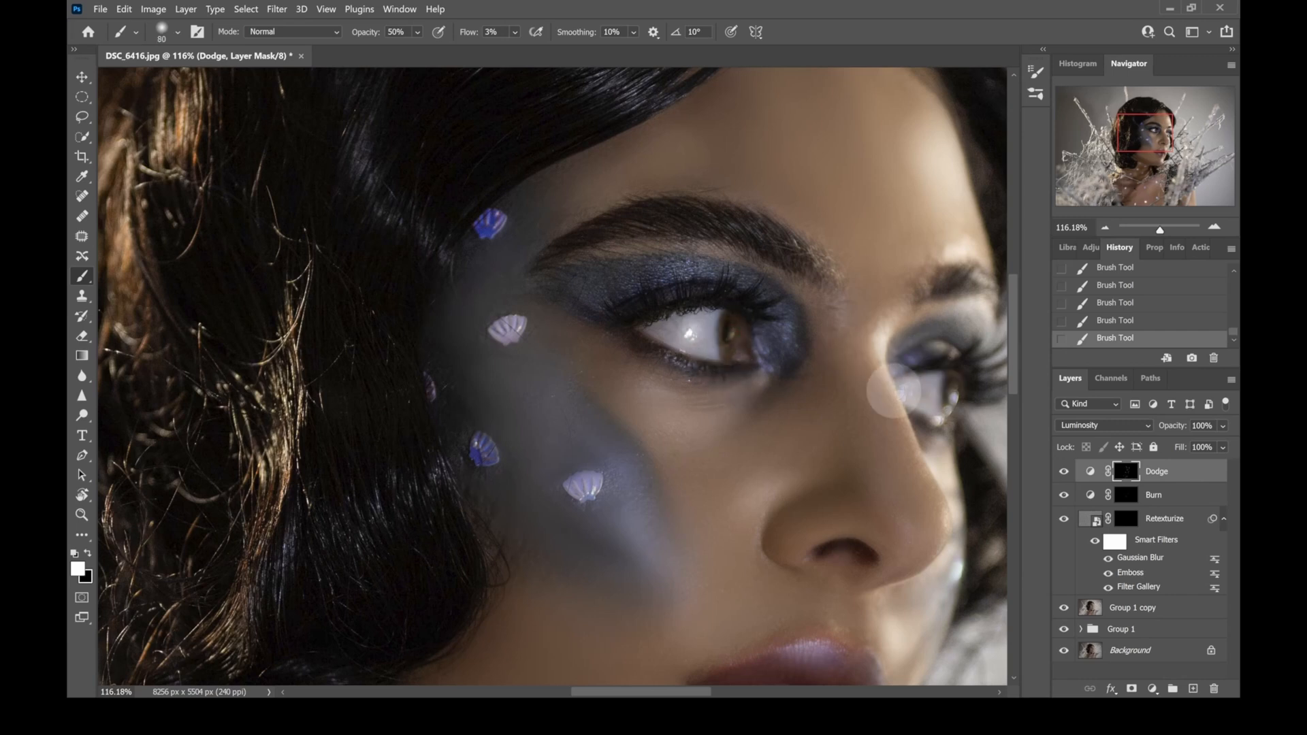
pyautogui.press('[')
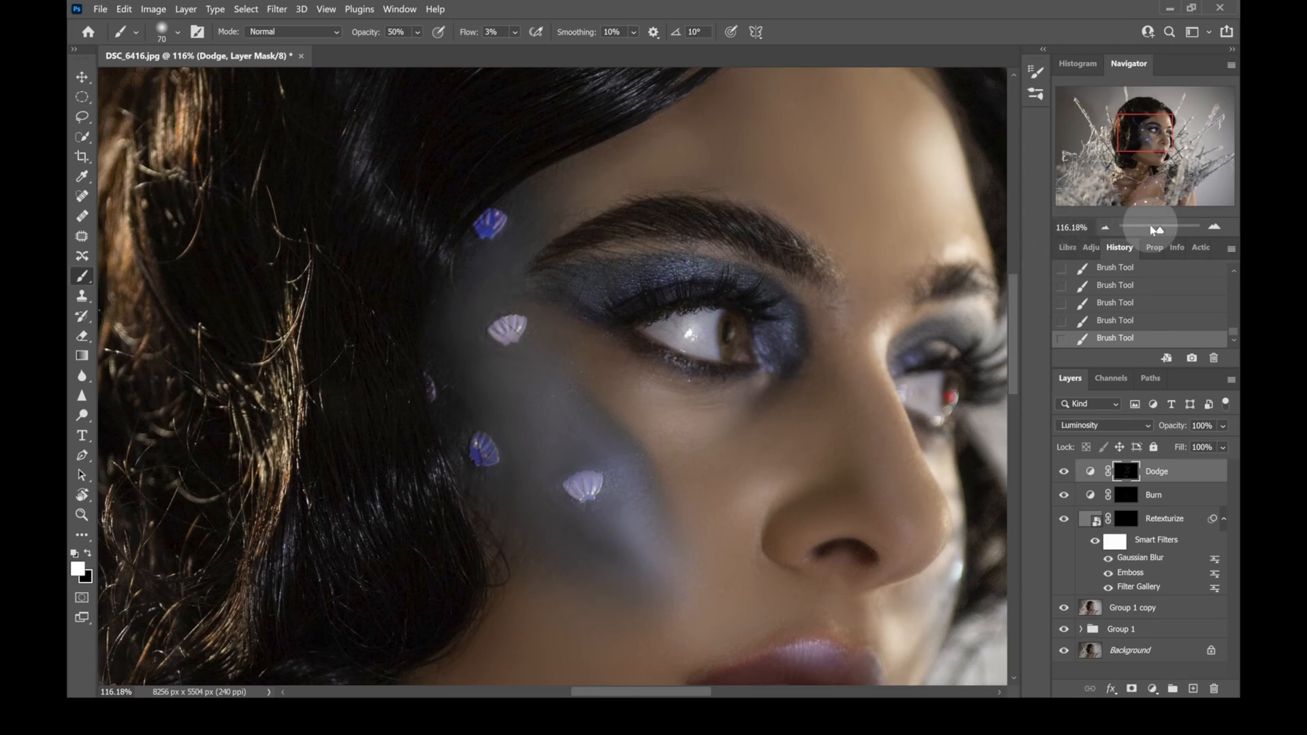
# Hide the Group 1 copy layer and compare the whole portrait without the Mixer Brush smoothing
pyautogui.moveTo(1160, 230); pyautogui.dragTo(1155, 230)
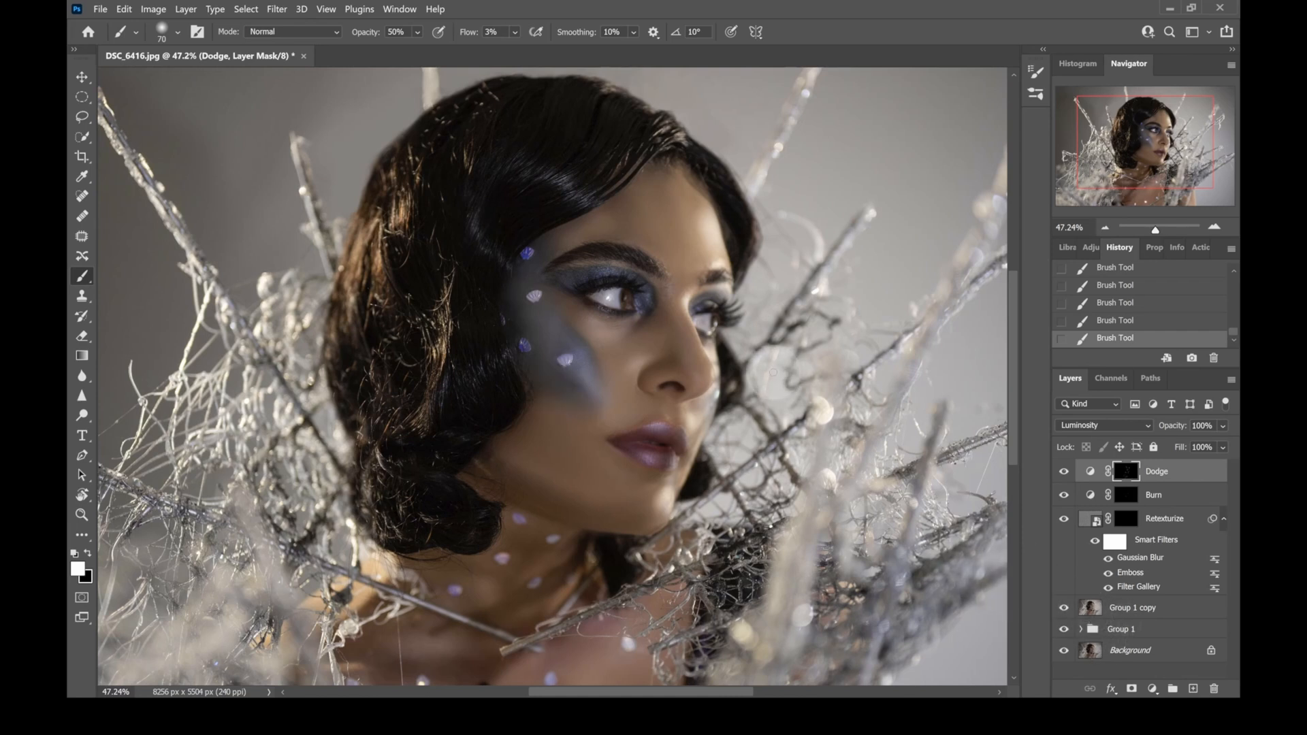
pyautogui.click(1063, 609)
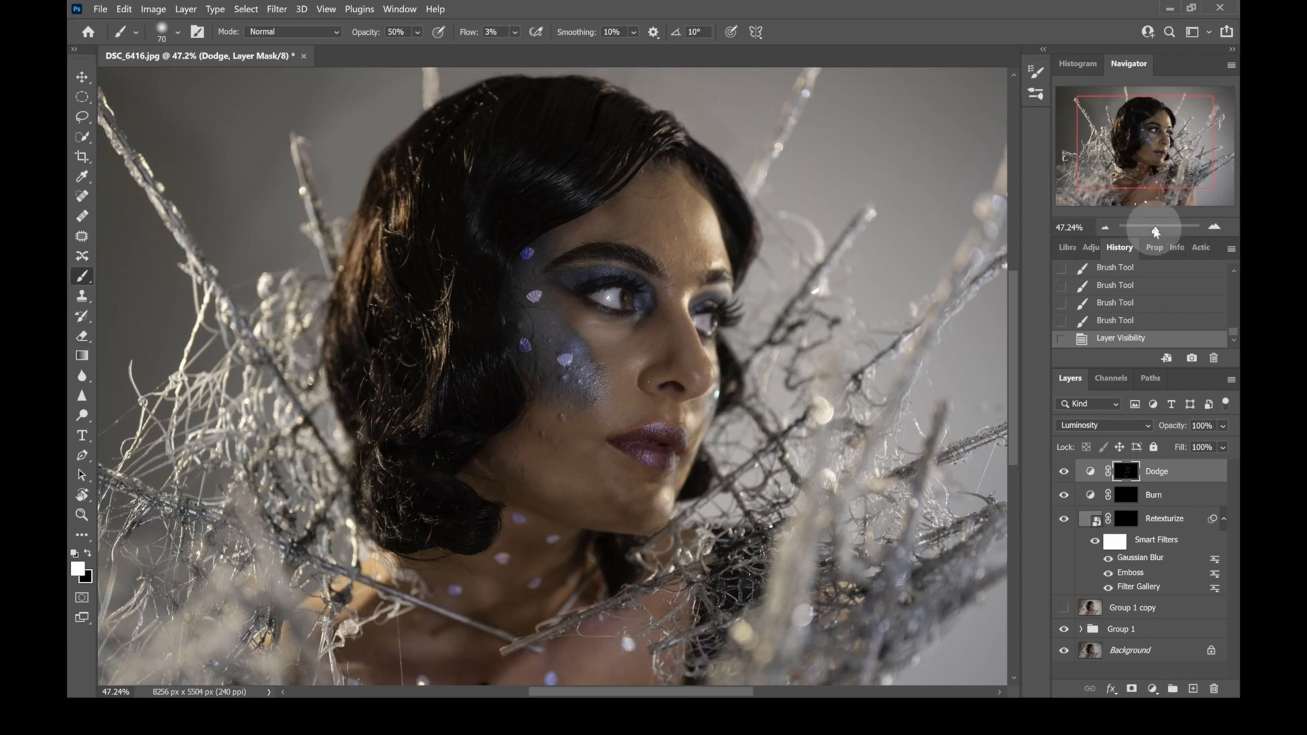
pyautogui.moveTo(1155, 231); pyautogui.dragTo(1154, 232)
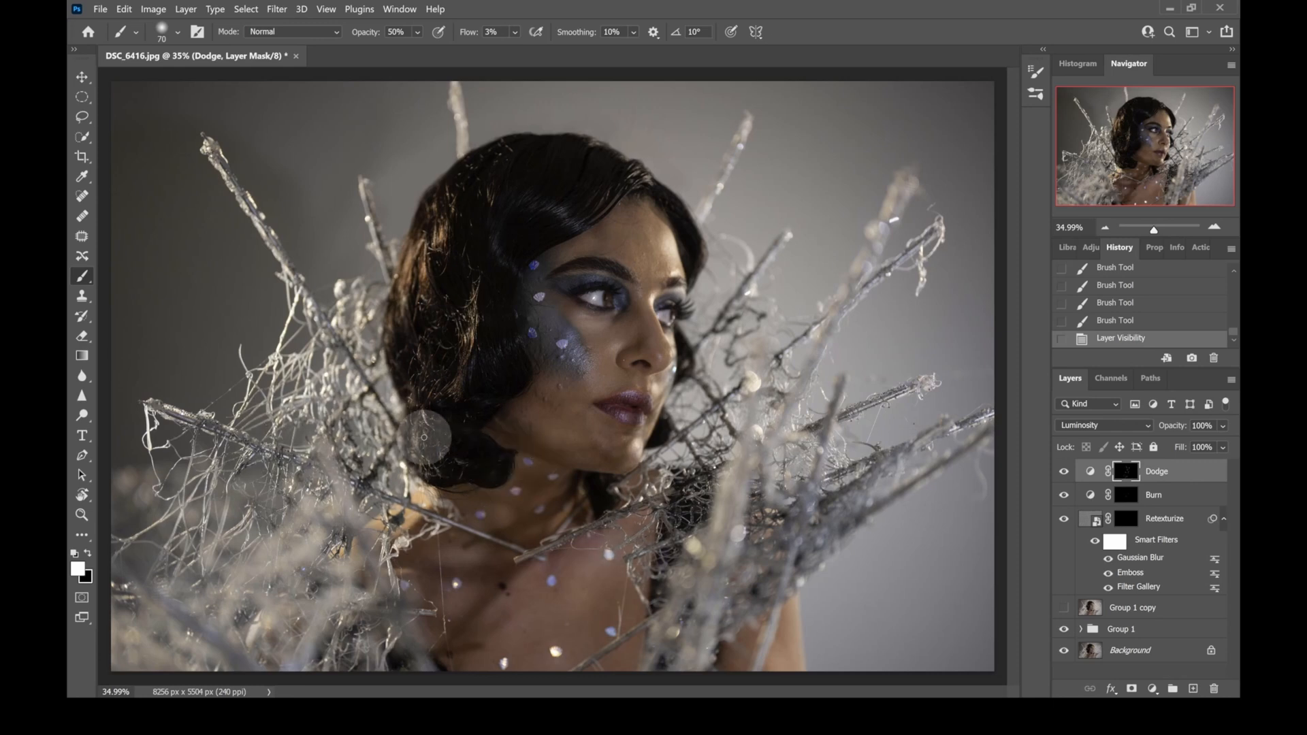
pyautogui.click(1163, 234)
pyautogui.moveTo(1163, 233); pyautogui.dragTo(1155, 244)
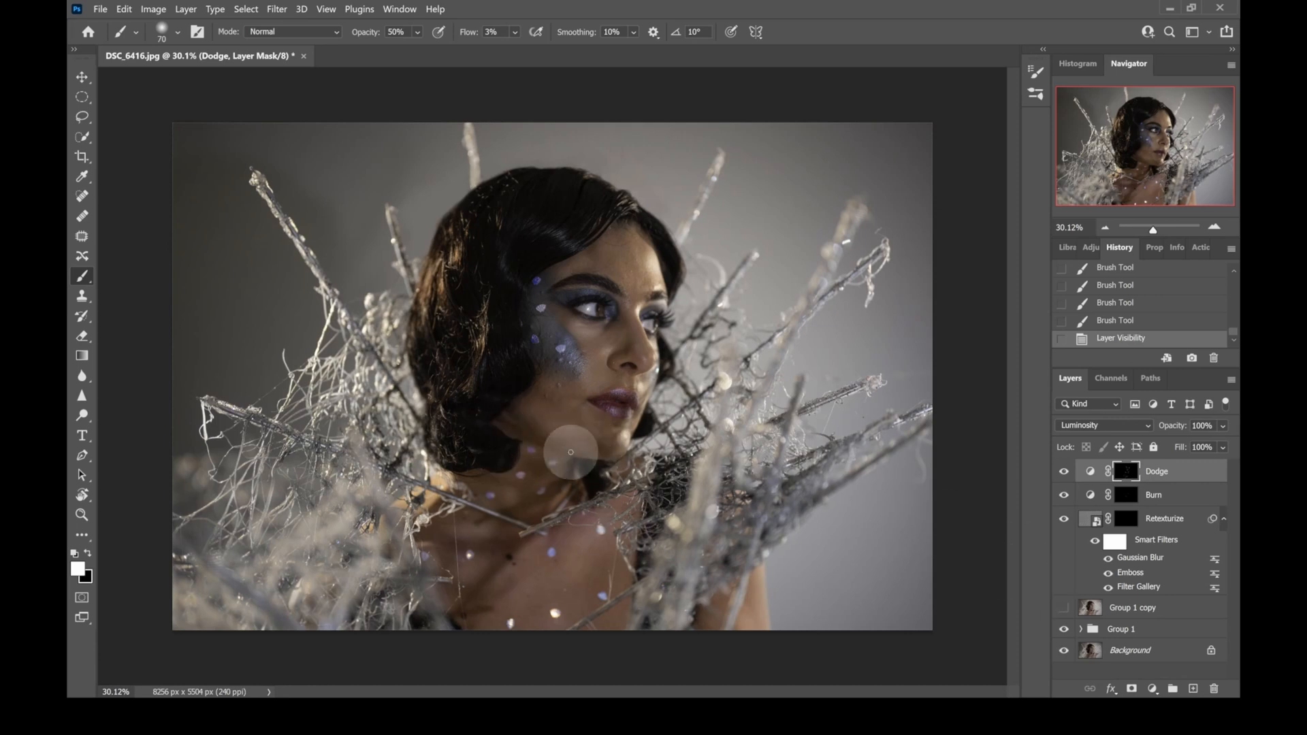
# Set the brush size to 175
pyautogui.press(']')
pyautogui.press(']')
pyautogui.press(']')
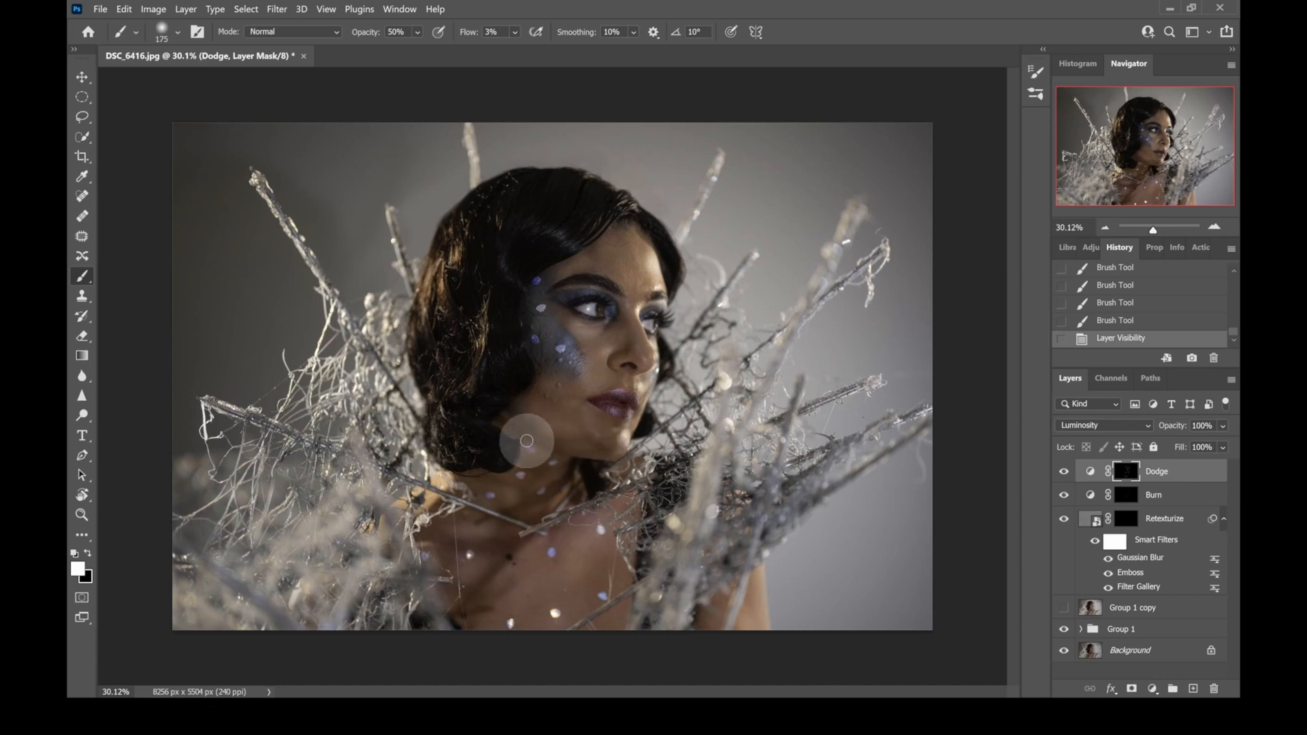
# Show the Group 1 copy layer again and dodge along the jaw toward the chin, enlarging the soft brush to size 300
pyautogui.click(1064, 609)
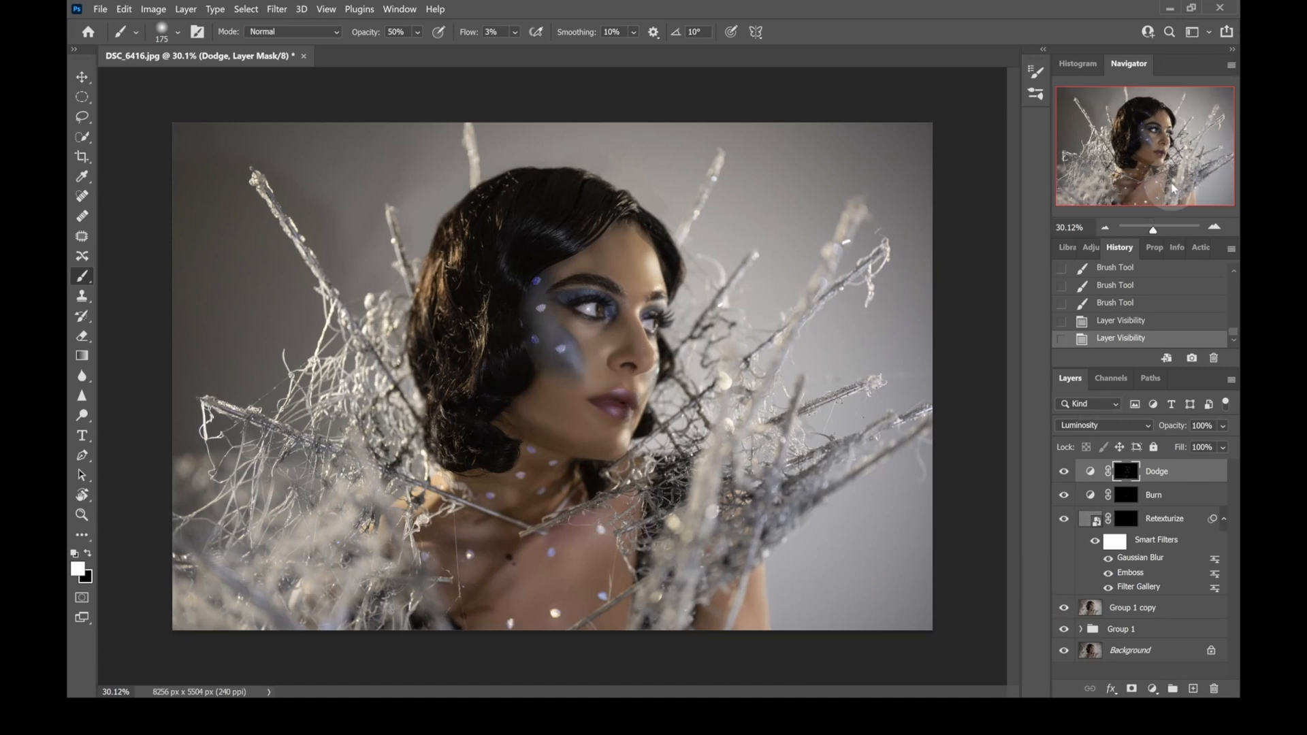
pyautogui.moveTo(1155, 231); pyautogui.dragTo(1158, 231)
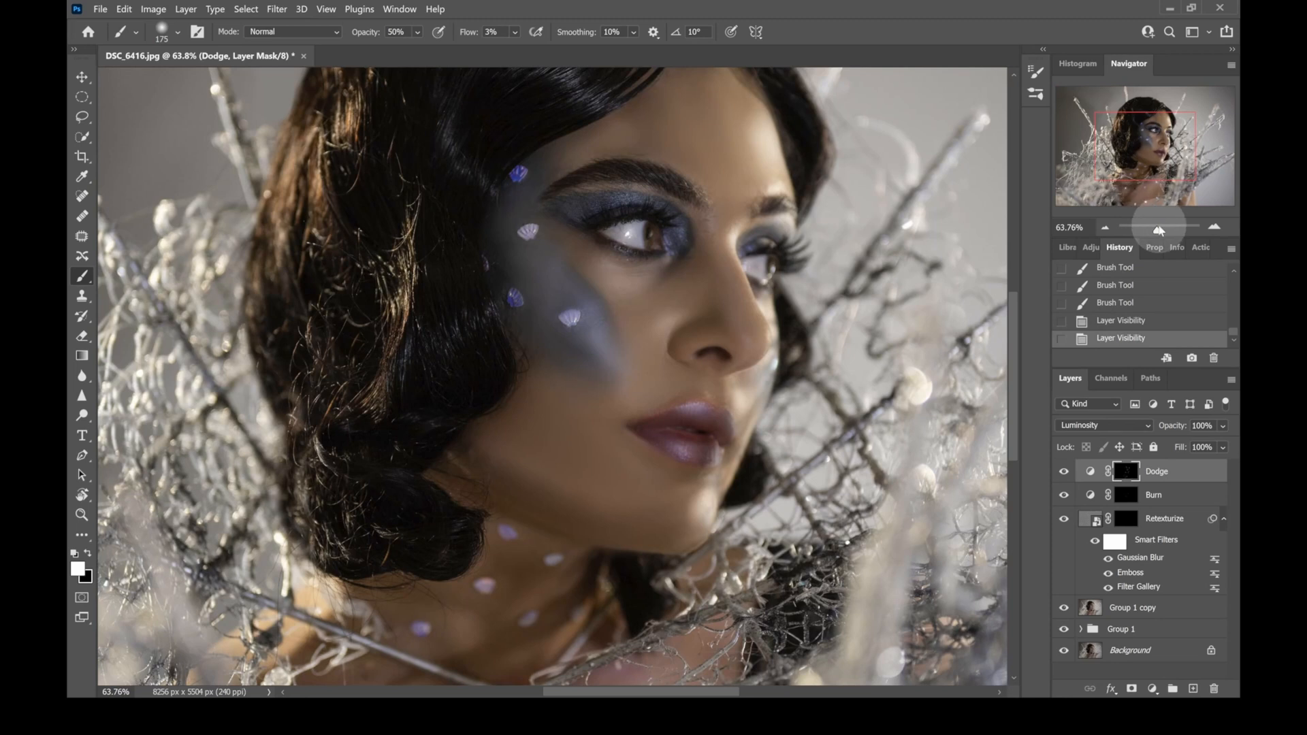
pyautogui.moveTo(1157, 232); pyautogui.dragTo(1156, 231)
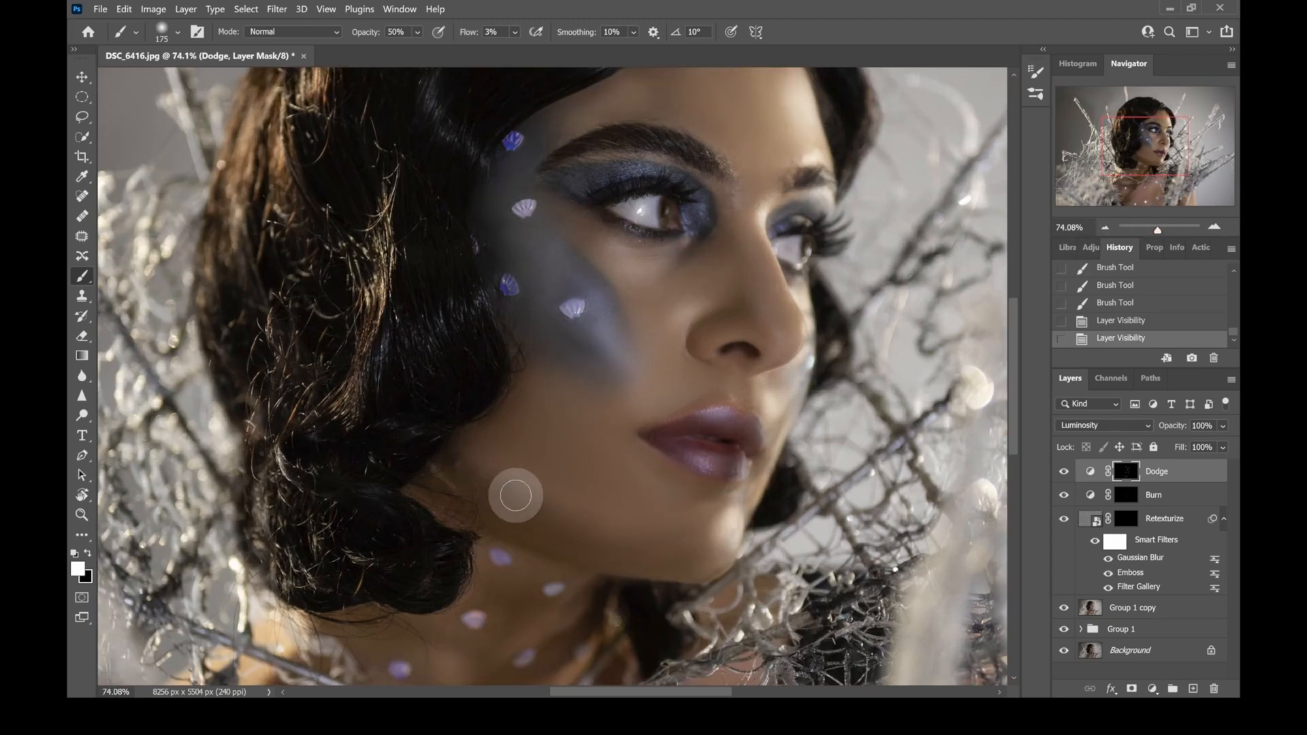
pyautogui.moveTo(517, 493)
pyautogui.mouseDown()
pyautogui.moveTo(680, 583)
pyautogui.moveTo(488, 466)
pyautogui.moveTo(682, 547)
pyautogui.mouseUp()
pyautogui.press(']')
pyautogui.press(']')
pyautogui.press(']')
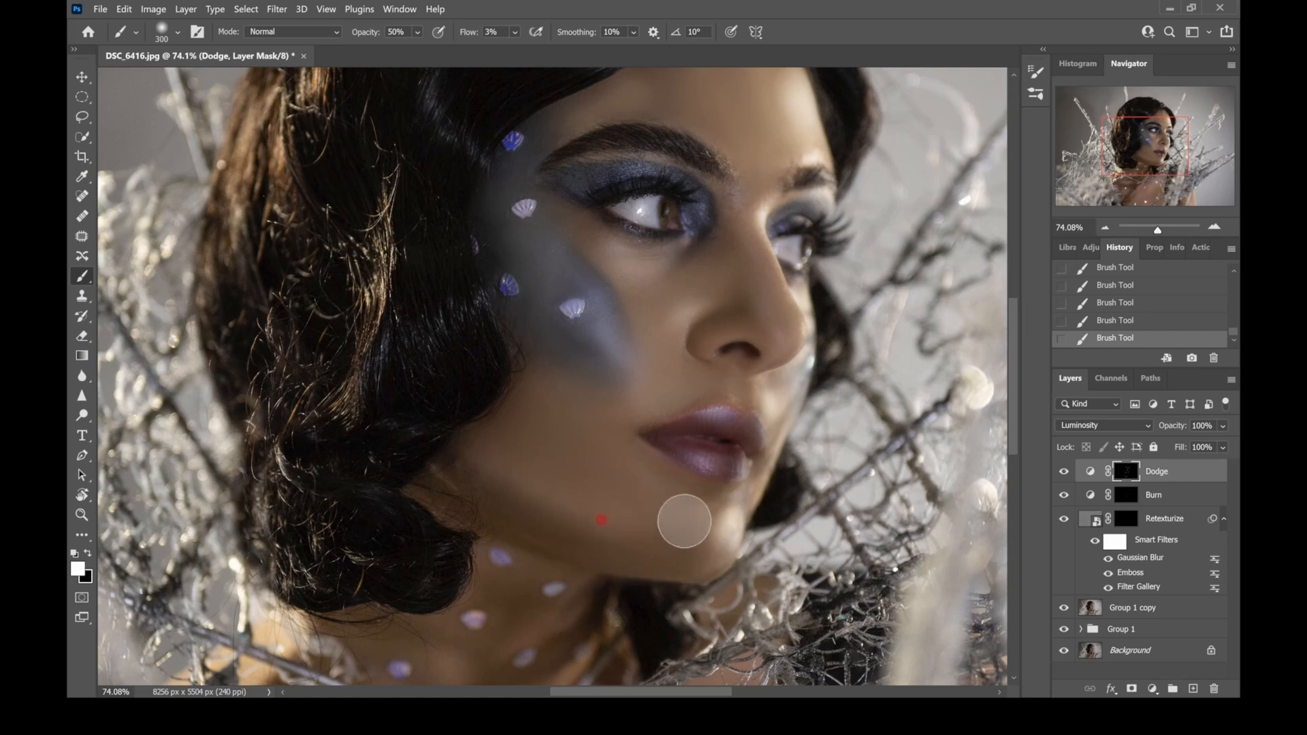
pyautogui.press('[')
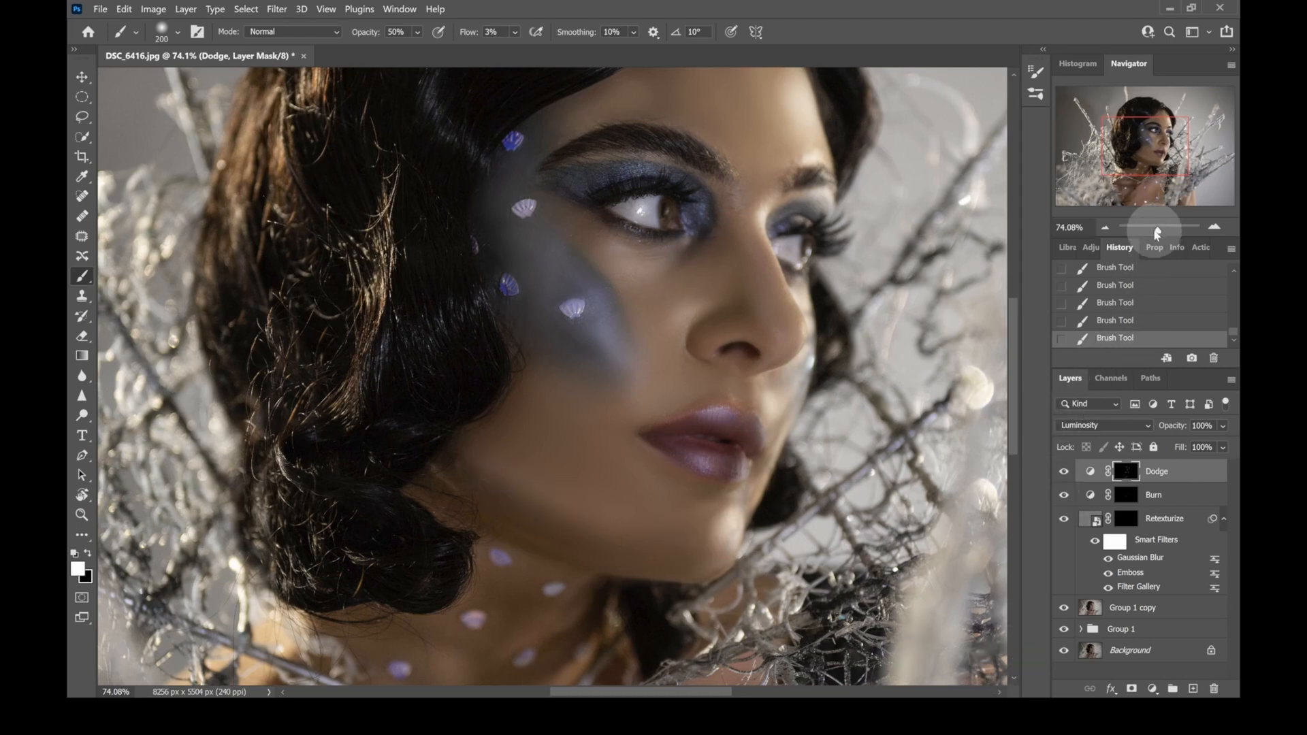
# Reduce the Dodge layer's opacity to 72% and make its mask active again
pyautogui.moveTo(1157, 233); pyautogui.dragTo(1155, 235)
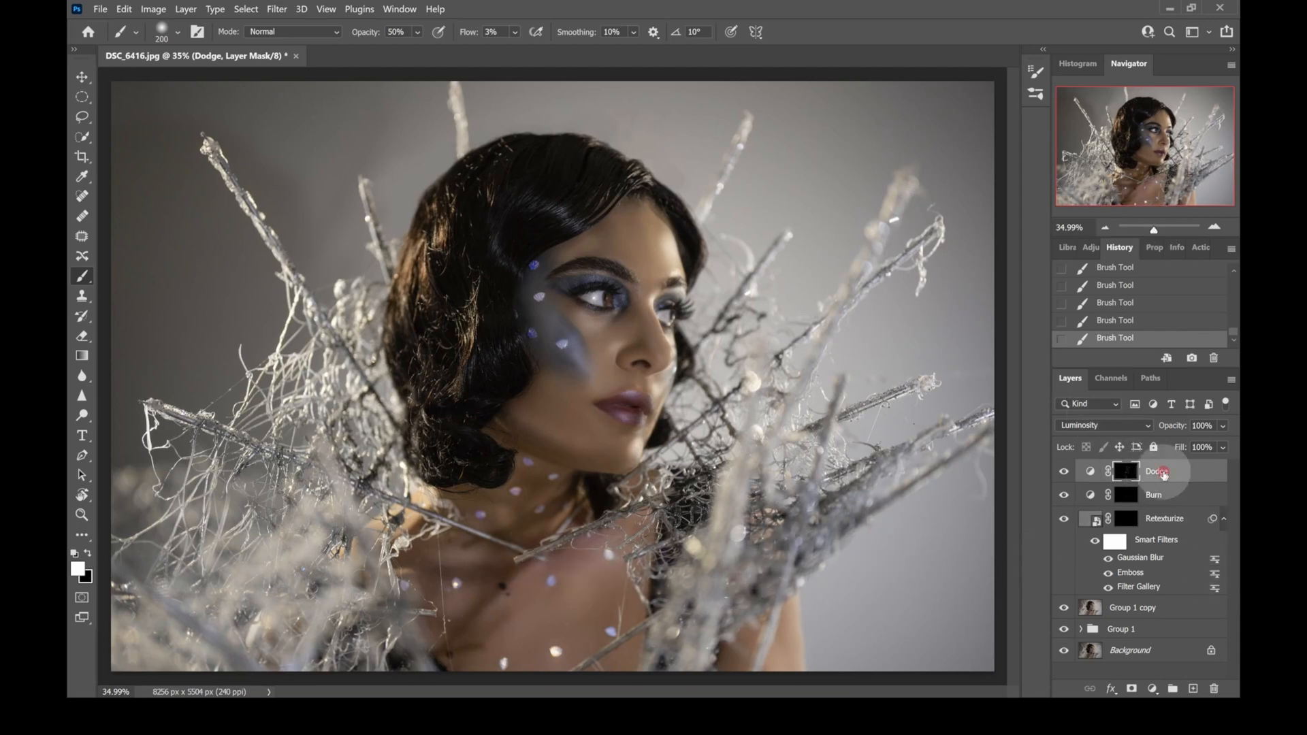
pyautogui.hotkey('ctrl', '2')
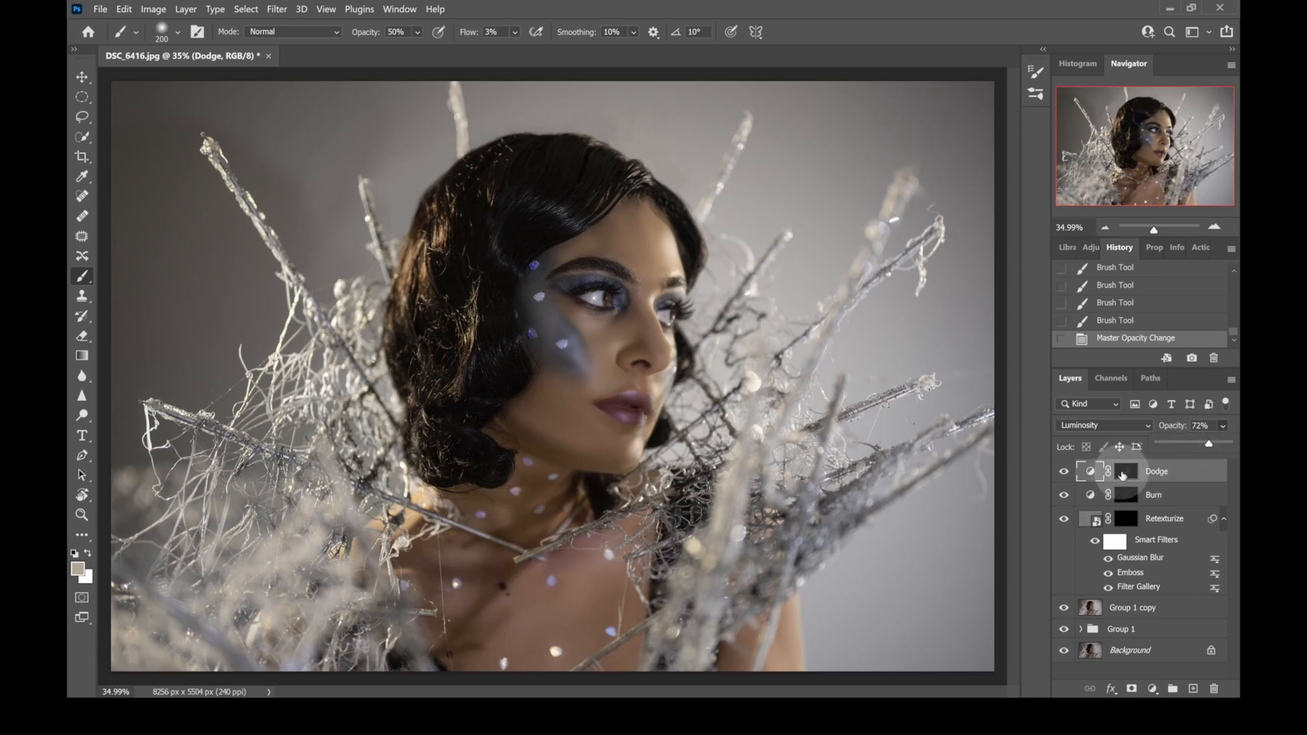
pyautogui.click(1124, 473)
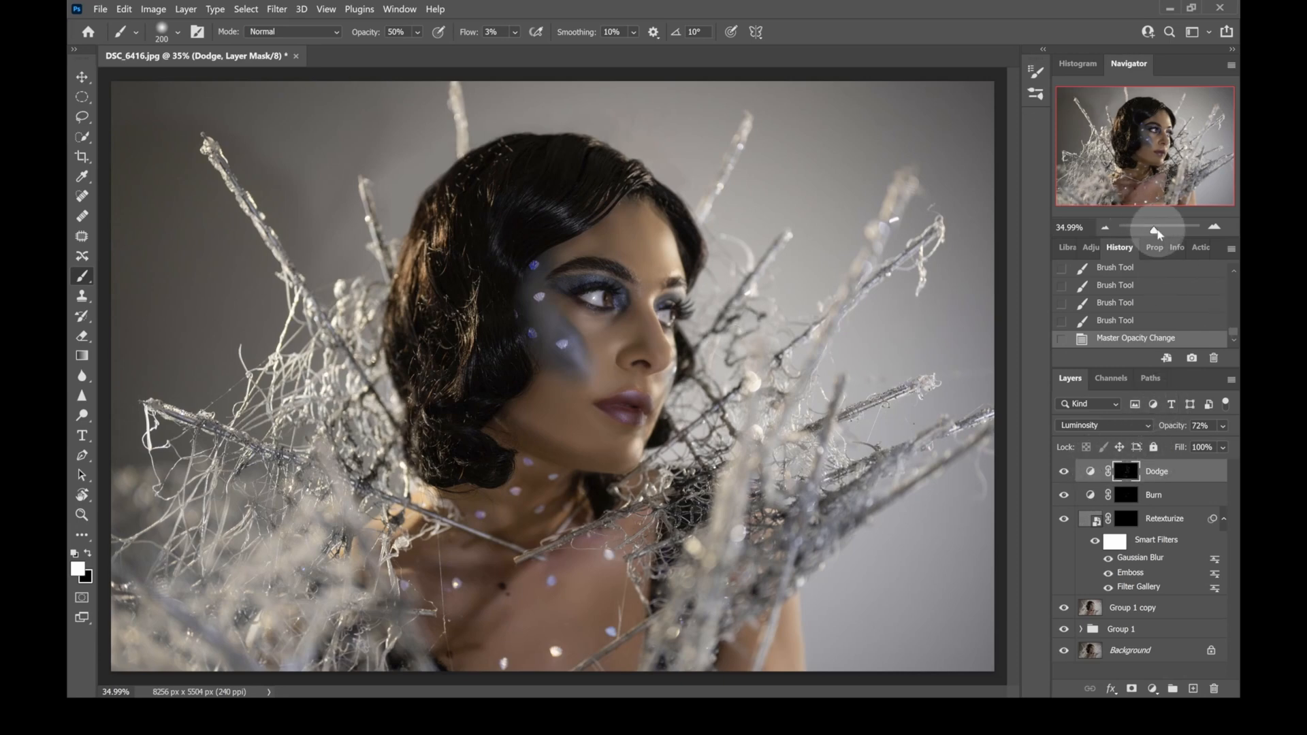
# Dodge the cheek beside the nose on the Dodge mask, enlarging the soft brush from size 125 to 200
pyautogui.moveTo(1154, 229); pyautogui.dragTo(1157, 230)
pyautogui.moveTo(1138, 143); pyautogui.dragTo(1143, 132)
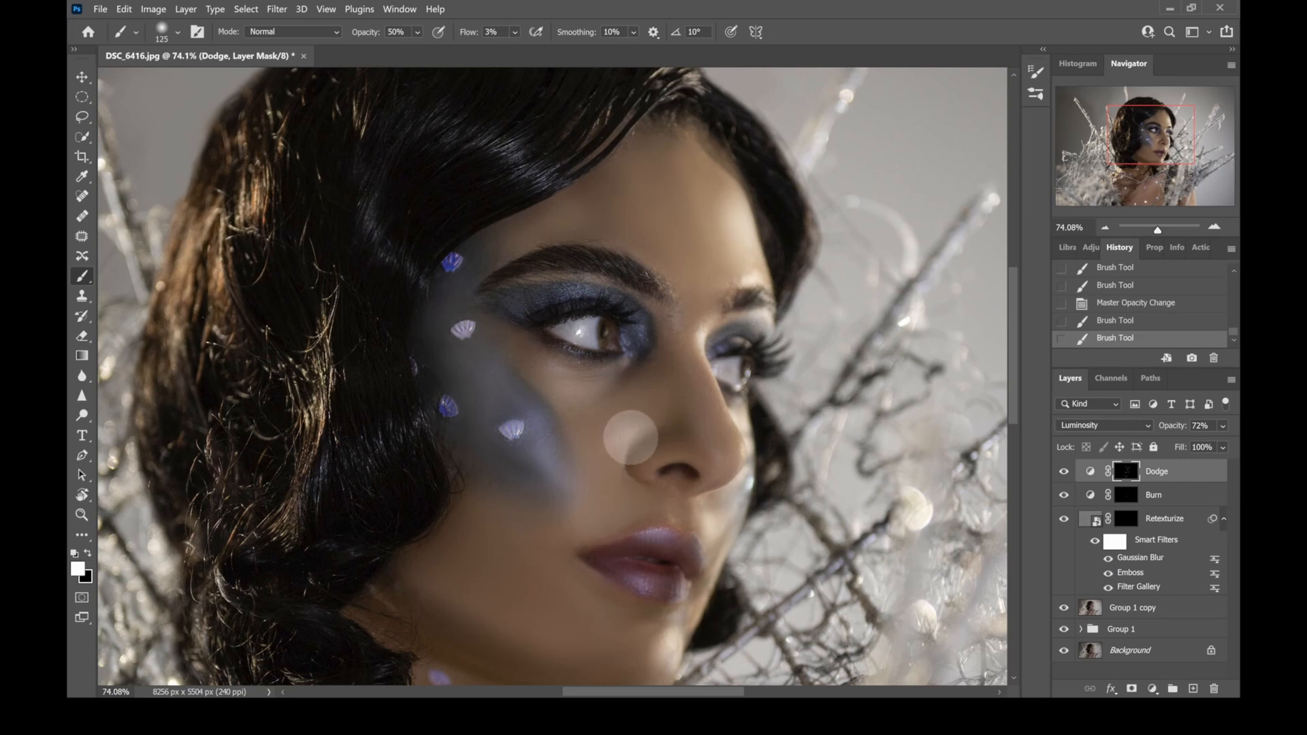
pyautogui.click(637, 439)
pyautogui.press(']')
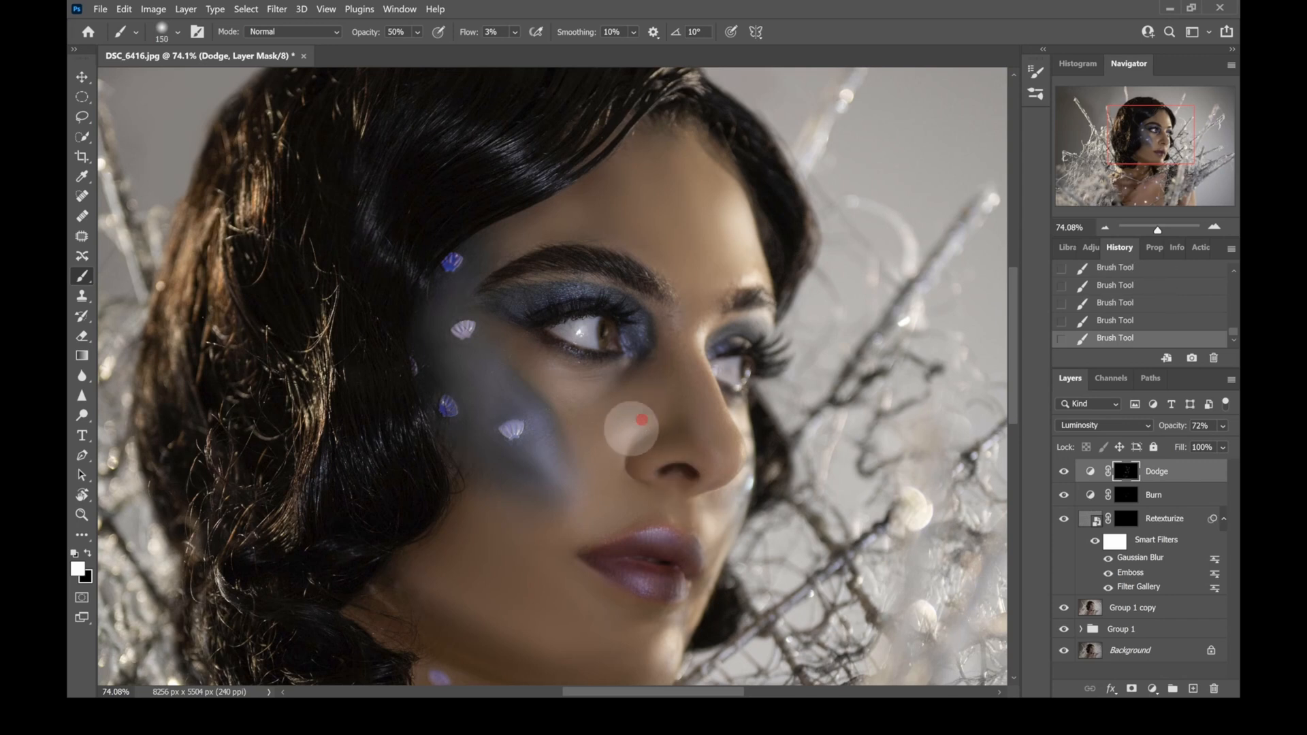
pyautogui.press(']')
pyautogui.press(']')
pyautogui.press(']')
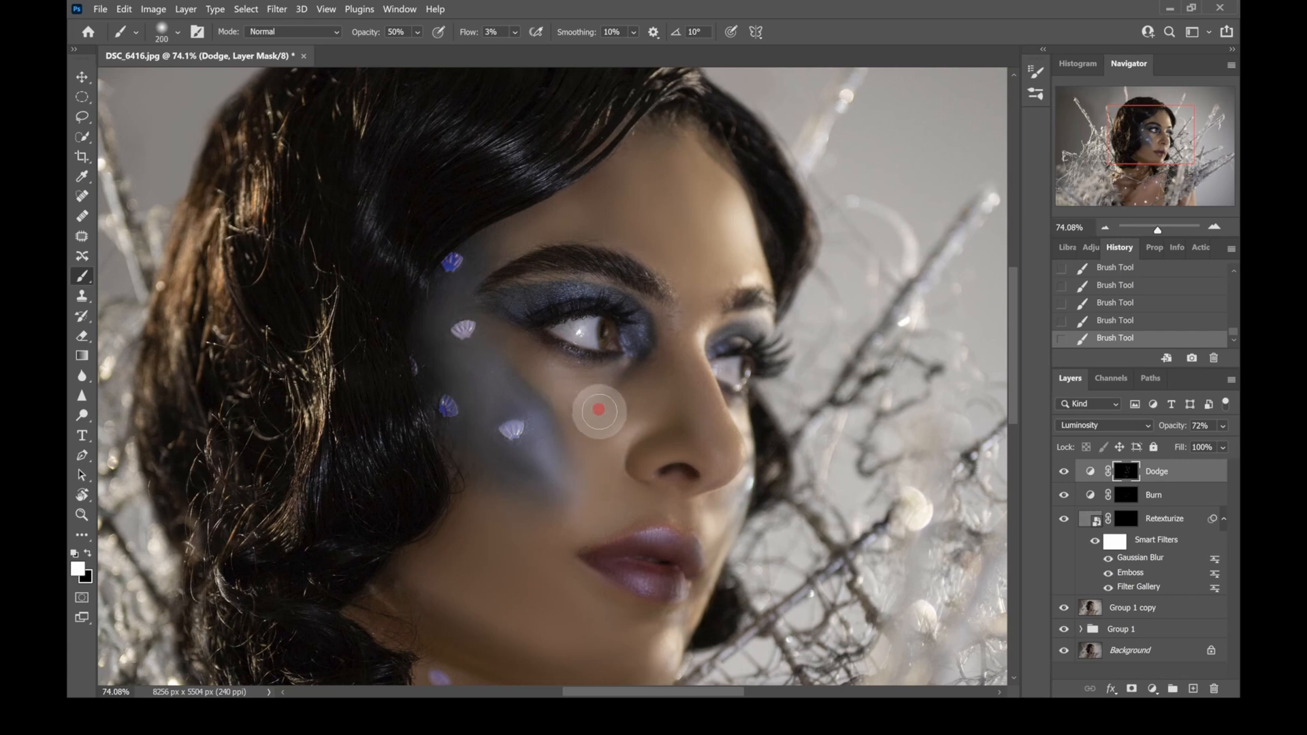
# Dodge the skin under the near eye with the size 200 brush and enlarge the brush to 250
pyautogui.moveTo(608, 400)
pyautogui.mouseDown()
pyautogui.moveTo(671, 423)
pyautogui.moveTo(632, 391)
pyautogui.mouseUp()
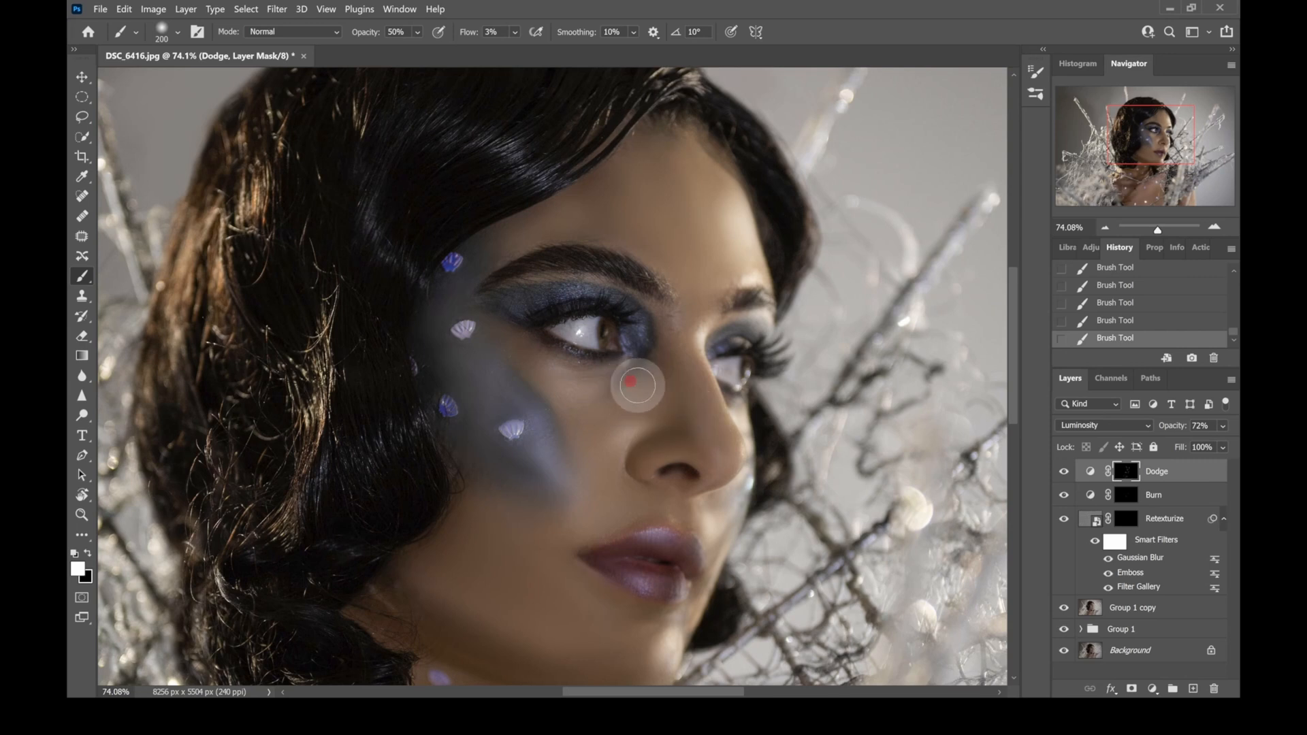
pyautogui.moveTo(652, 380)
pyautogui.mouseDown()
pyautogui.moveTo(637, 437)
pyautogui.moveTo(643, 366)
pyautogui.moveTo(551, 480)
pyautogui.moveTo(592, 390)
pyautogui.moveTo(572, 398)
pyautogui.moveTo(551, 369)
pyautogui.moveTo(576, 385)
pyautogui.moveTo(535, 361)
pyautogui.moveTo(573, 395)
pyautogui.moveTo(576, 424)
pyautogui.moveTo(560, 414)
pyautogui.moveTo(568, 434)
pyautogui.moveTo(607, 392)
pyautogui.mouseUp()
pyautogui.click(593, 389)
pyautogui.press(']')
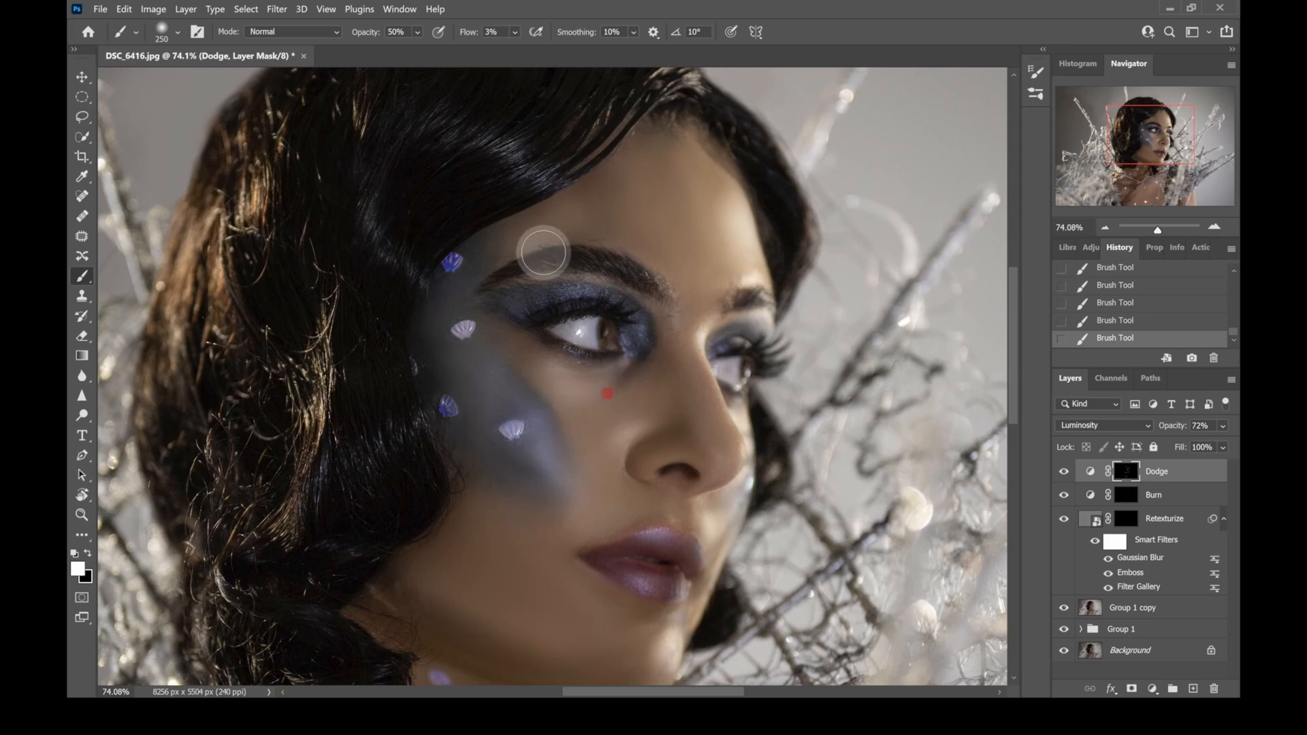
# Reduce the brush through 150 to 125 and dodge from the near eye's inner corner across the nose bridge to the far eyebrow
pyautogui.press('[')
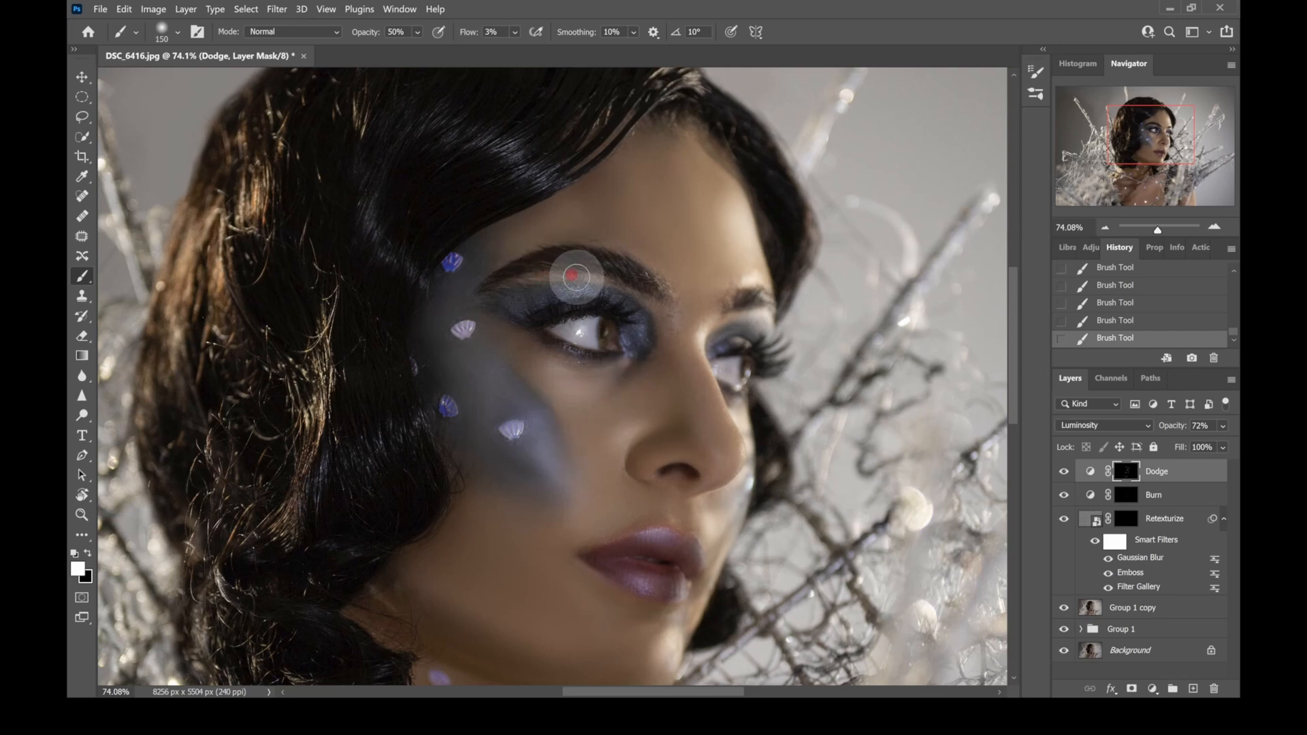
pyautogui.press('[')
pyautogui.press('[')
pyautogui.press('[')
pyautogui.moveTo(627, 372)
pyautogui.mouseDown()
pyautogui.moveTo(701, 395)
pyautogui.moveTo(718, 359)
pyautogui.moveTo(700, 330)
pyautogui.moveTo(692, 337)
pyautogui.moveTo(709, 367)
pyautogui.moveTo(731, 294)
pyautogui.mouseUp()
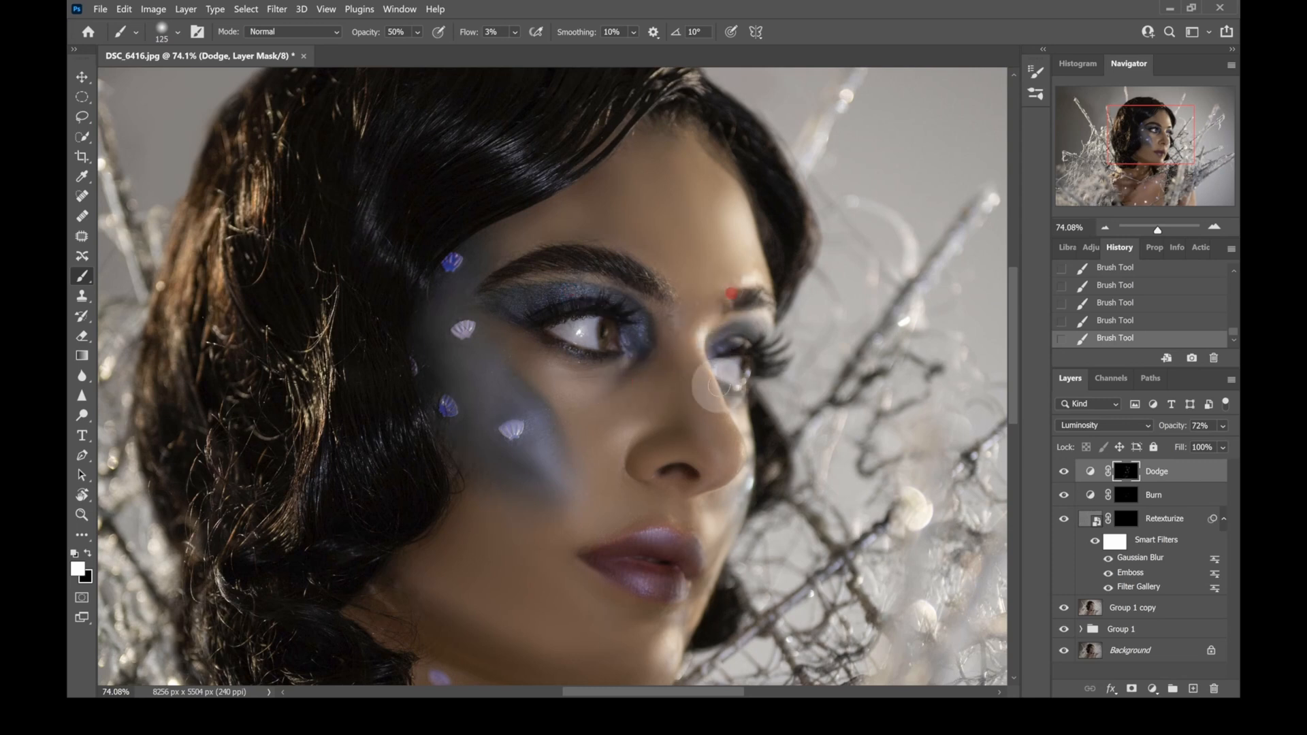
pyautogui.press('[')
# Dodge the lower part of the nose and the skin above the upper lip
pyautogui.moveTo(707, 430); pyautogui.dragTo(714, 452)
pyautogui.moveTo(648, 485)
pyautogui.mouseDown()
pyautogui.moveTo(712, 520)
pyautogui.moveTo(722, 504)
pyautogui.moveTo(712, 510)
pyautogui.moveTo(710, 495)
pyautogui.moveTo(681, 524)
pyautogui.moveTo(666, 514)
pyautogui.moveTo(606, 537)
pyautogui.mouseUp()
pyautogui.click(642, 487)
# Dodge the chin and the area below the lower lip with a soft brush of size 200
pyautogui.press(']')
pyautogui.moveTo(656, 601)
pyautogui.mouseDown()
pyautogui.moveTo(647, 616)
pyautogui.moveTo(615, 612)
pyautogui.moveTo(651, 644)
pyautogui.mouseUp()
pyautogui.scroll(-3, 650, 644)
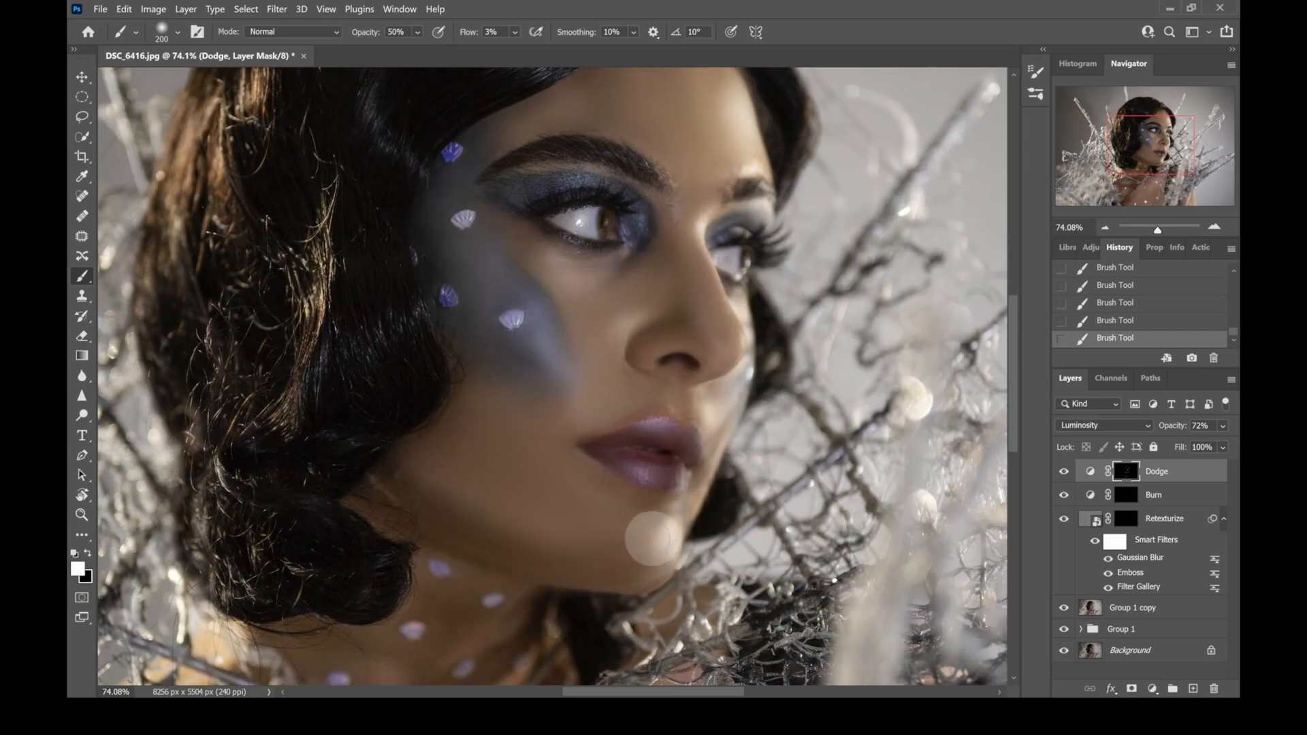
pyautogui.moveTo(657, 544); pyautogui.dragTo(648, 558)
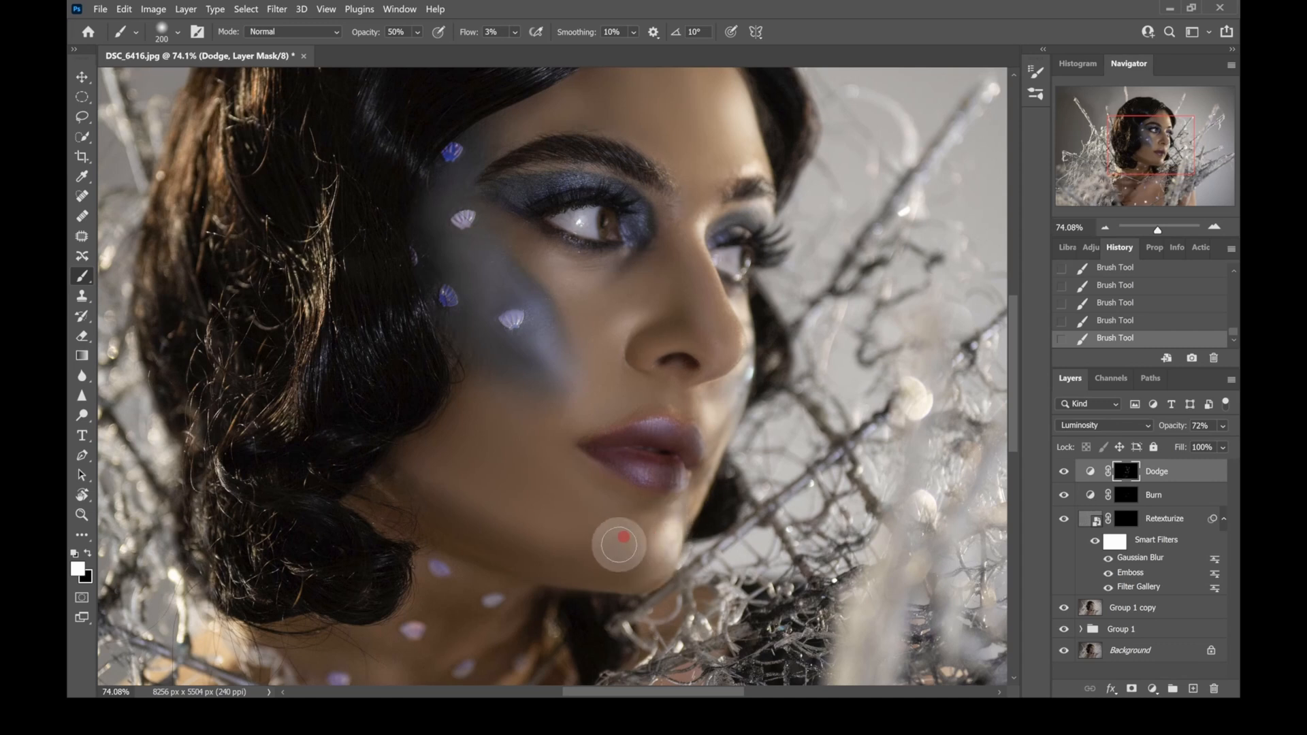
pyautogui.moveTo(602, 557)
pyautogui.mouseDown()
pyautogui.moveTo(660, 560)
pyautogui.moveTo(671, 547)
pyautogui.moveTo(658, 556)
pyautogui.moveTo(666, 540)
pyautogui.moveTo(659, 553)
pyautogui.moveTo(656, 513)
pyautogui.mouseUp()
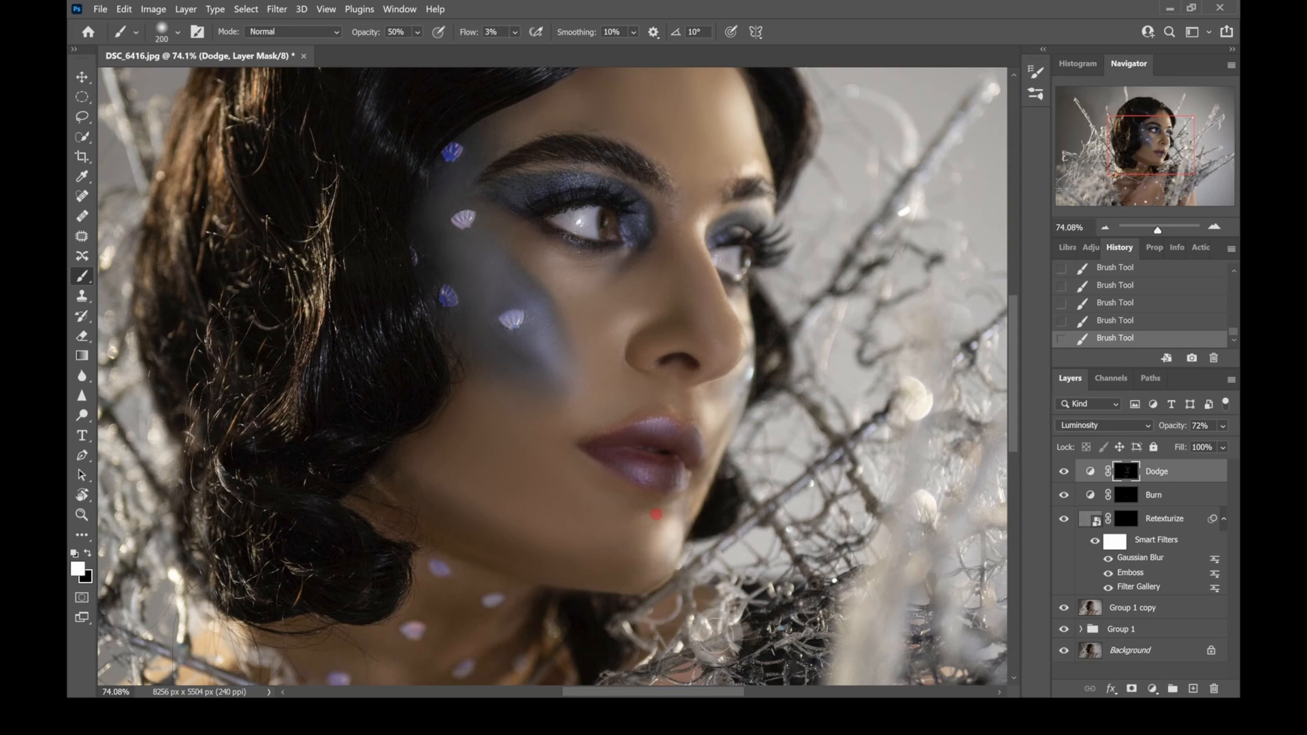
pyautogui.click(618, 545)
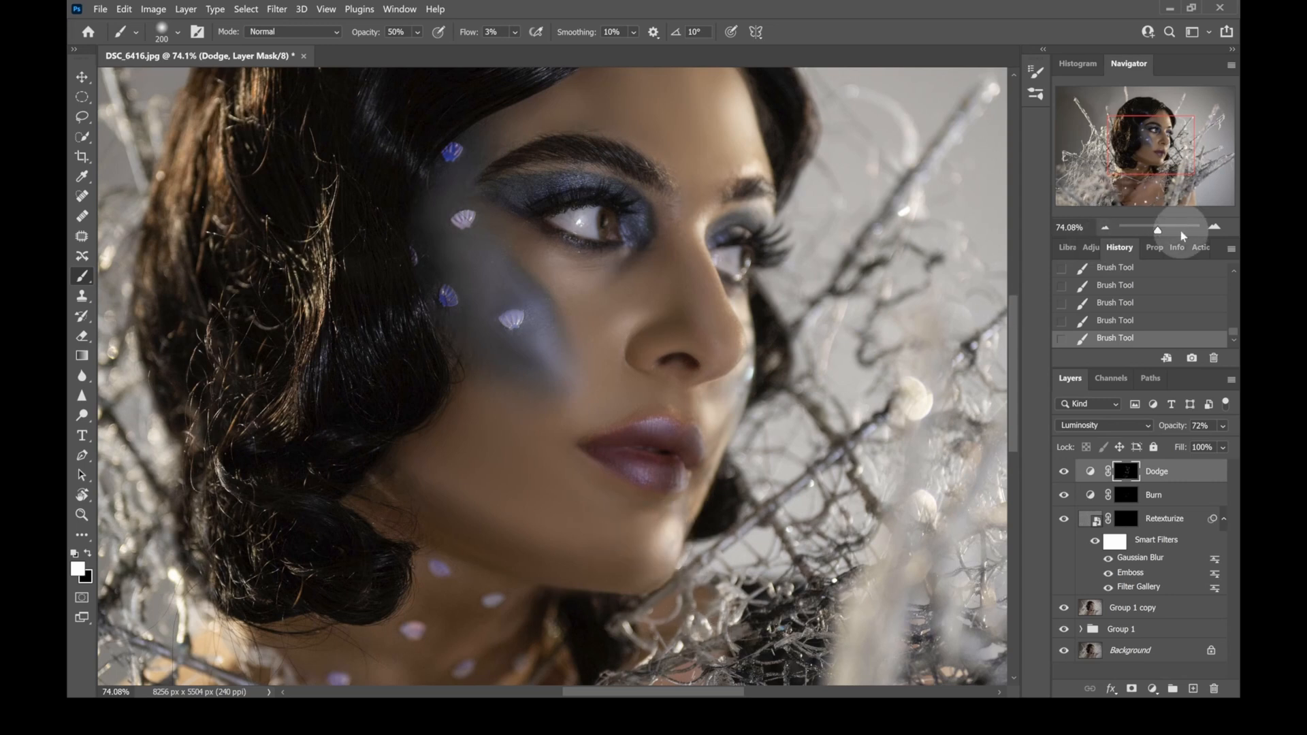
# Check the dodged face in full and close-up views, and make the Burn layer's mask active
pyautogui.moveTo(1156, 230); pyautogui.dragTo(1151, 230)
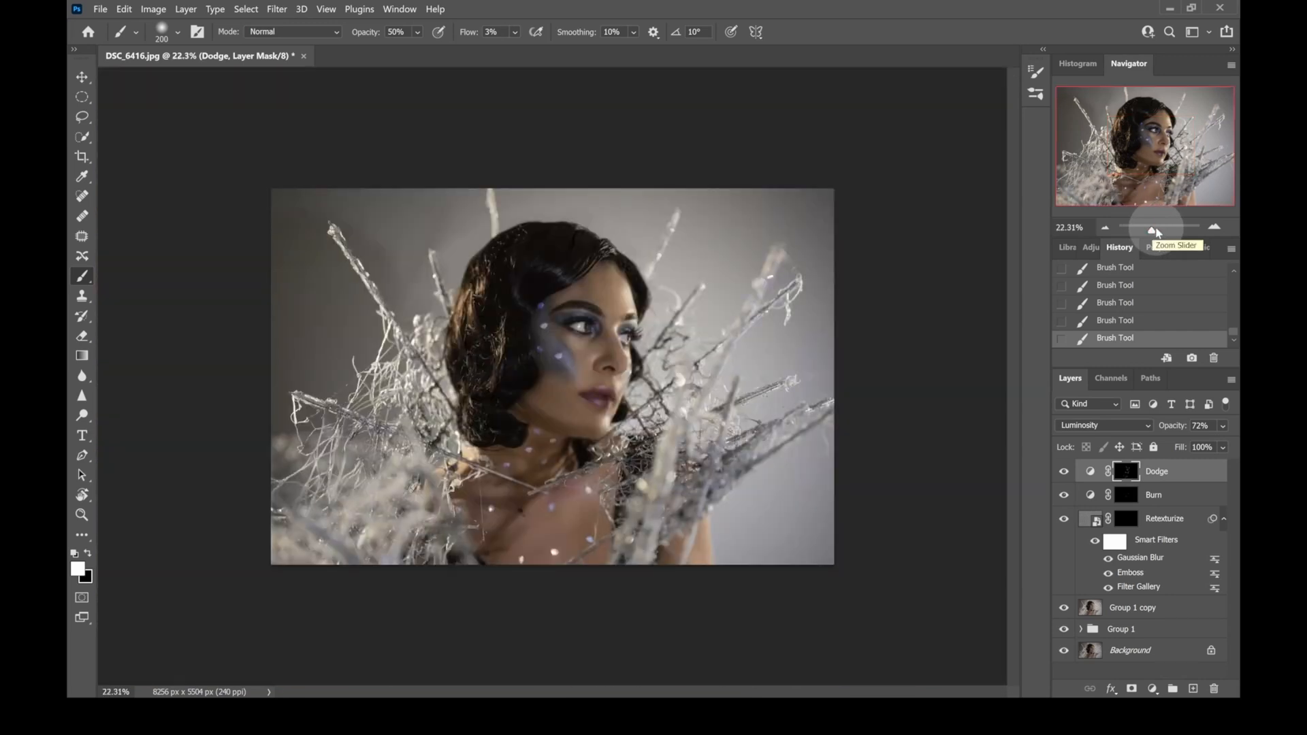
pyautogui.moveTo(1151, 230); pyautogui.dragTo(1157, 230)
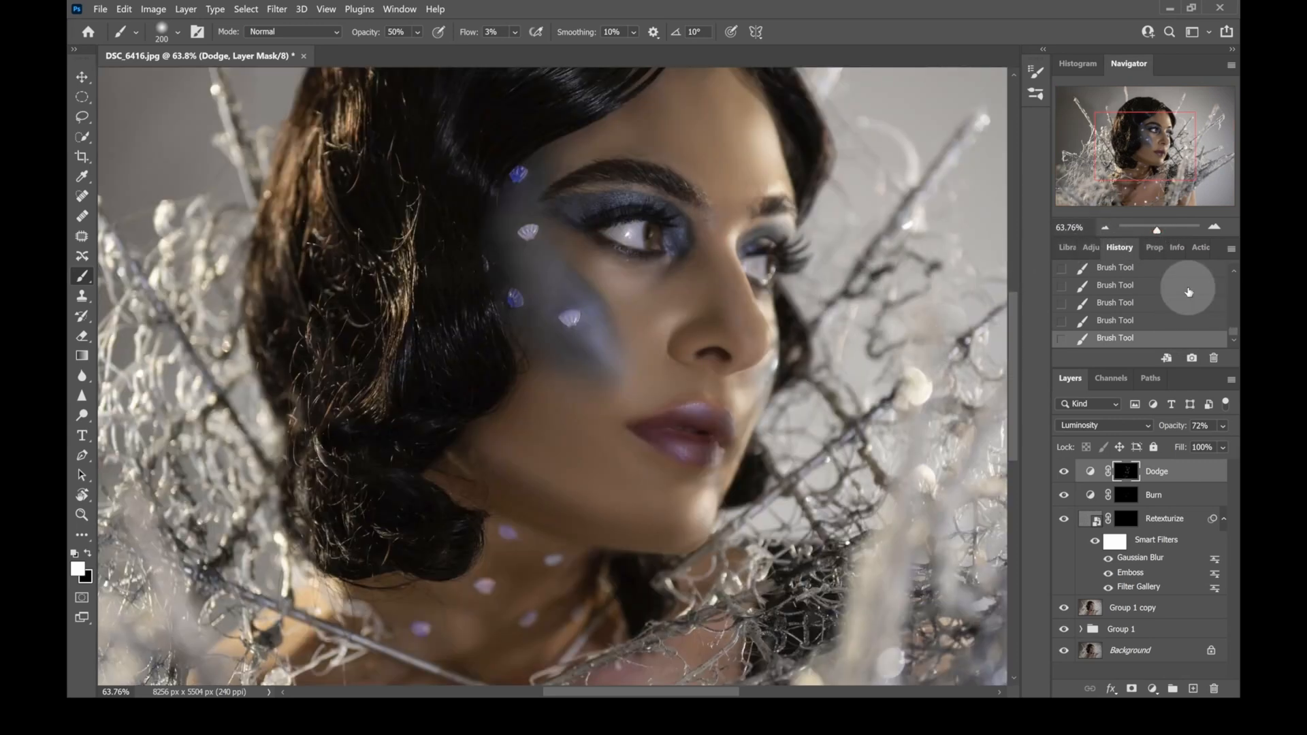
pyautogui.moveTo(1156, 230); pyautogui.dragTo(1153, 230)
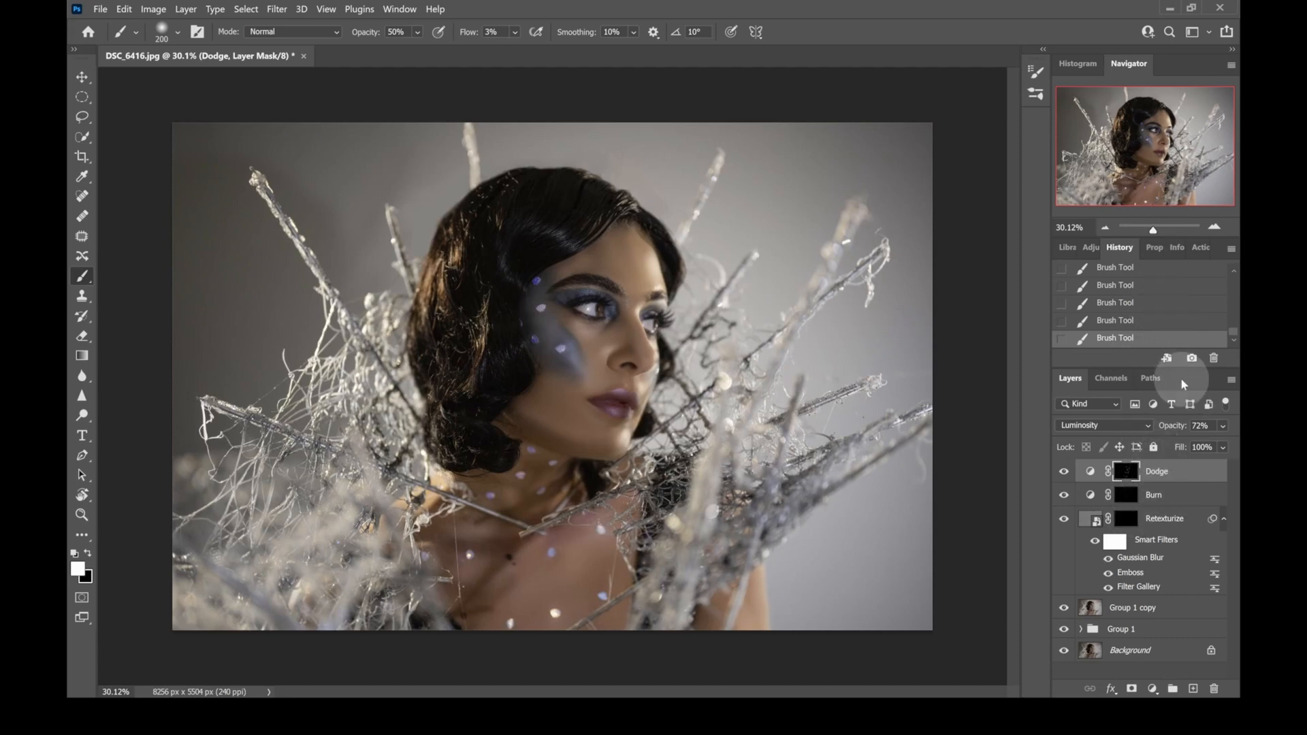
pyautogui.moveTo(1152, 231); pyautogui.dragTo(1158, 230)
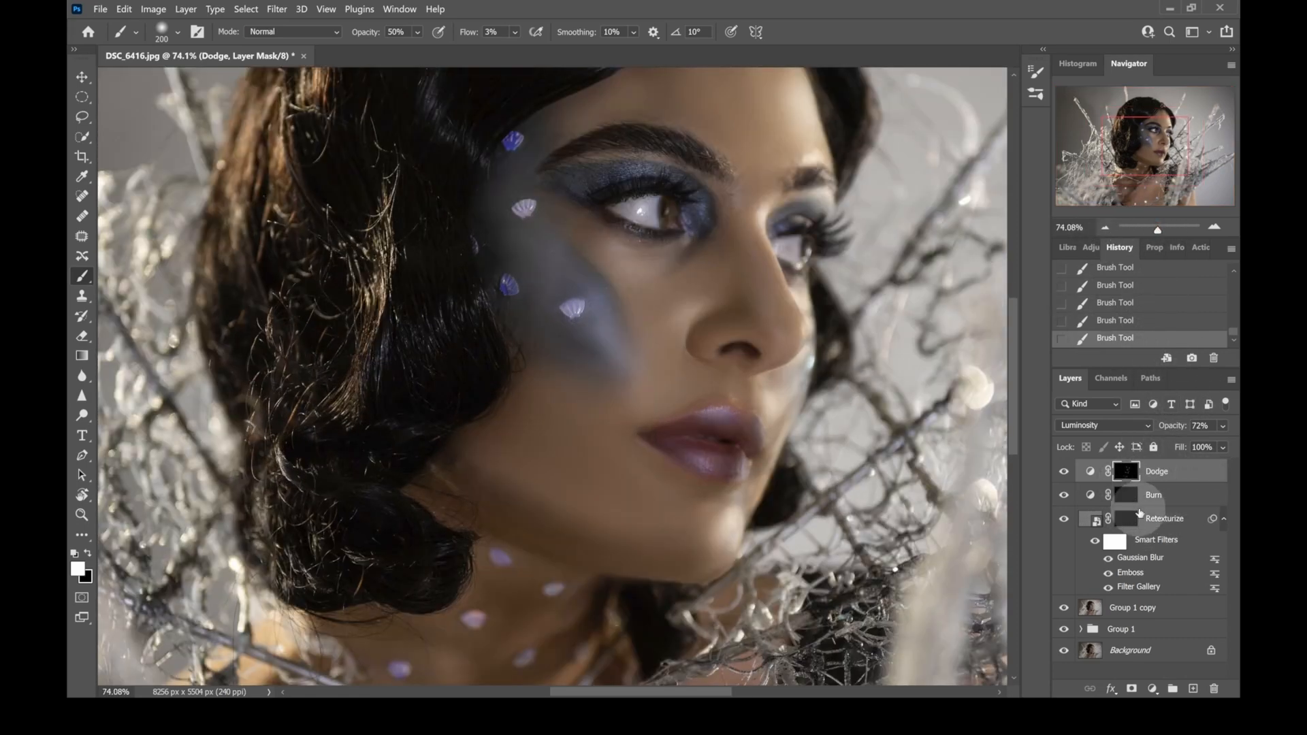
pyautogui.click(1127, 499)
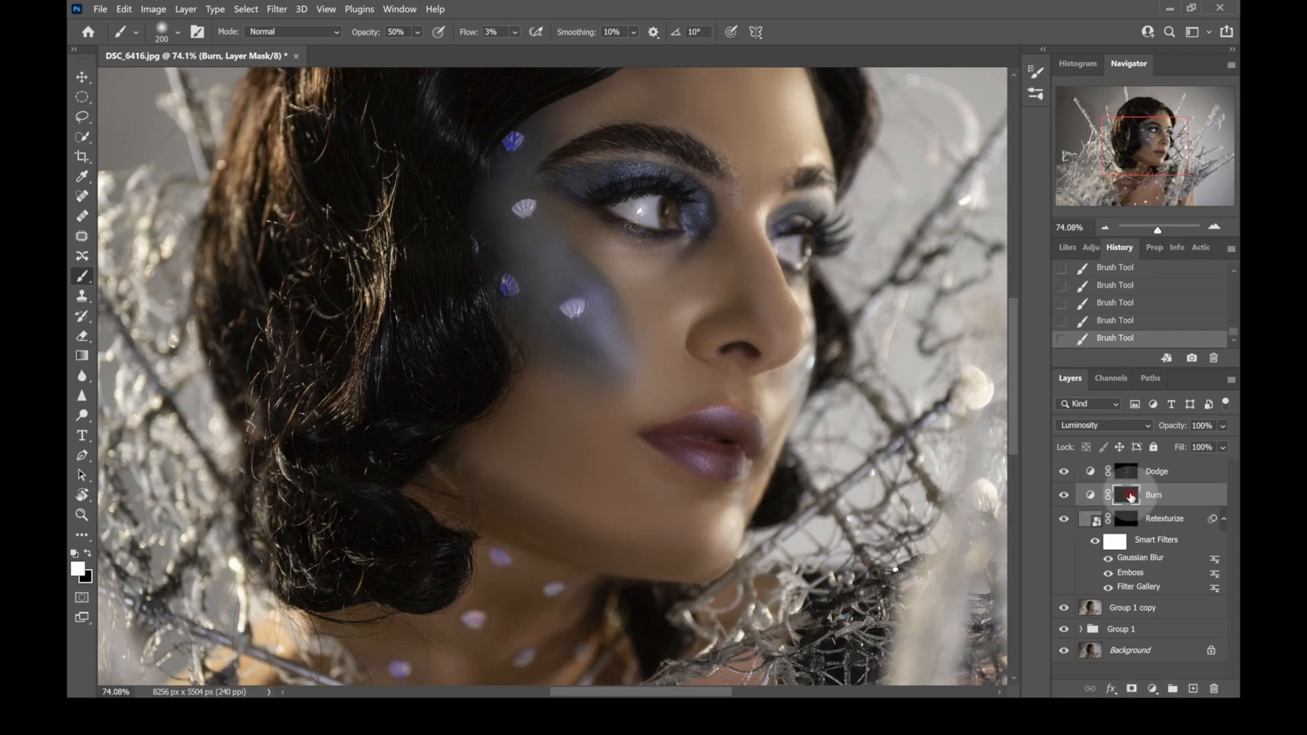
pyautogui.moveTo(1157, 230); pyautogui.dragTo(1155, 230)
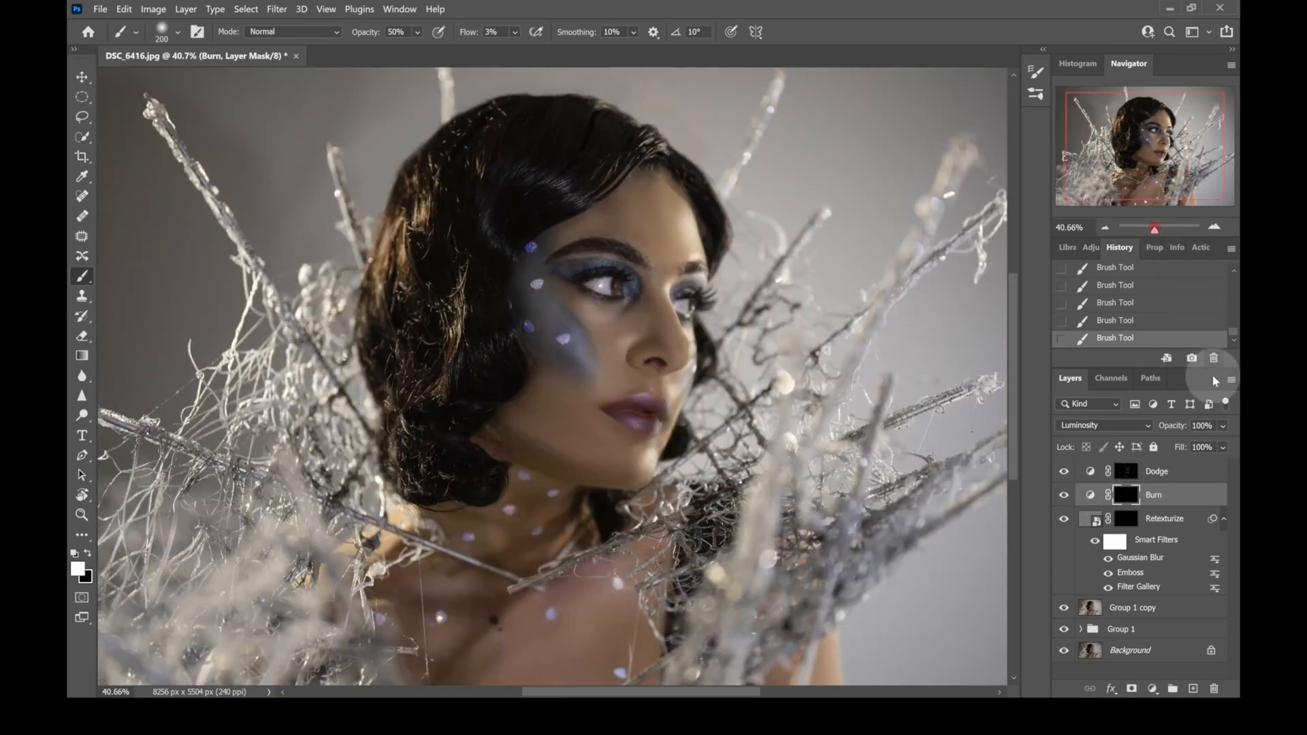
pyautogui.click(1154, 494)
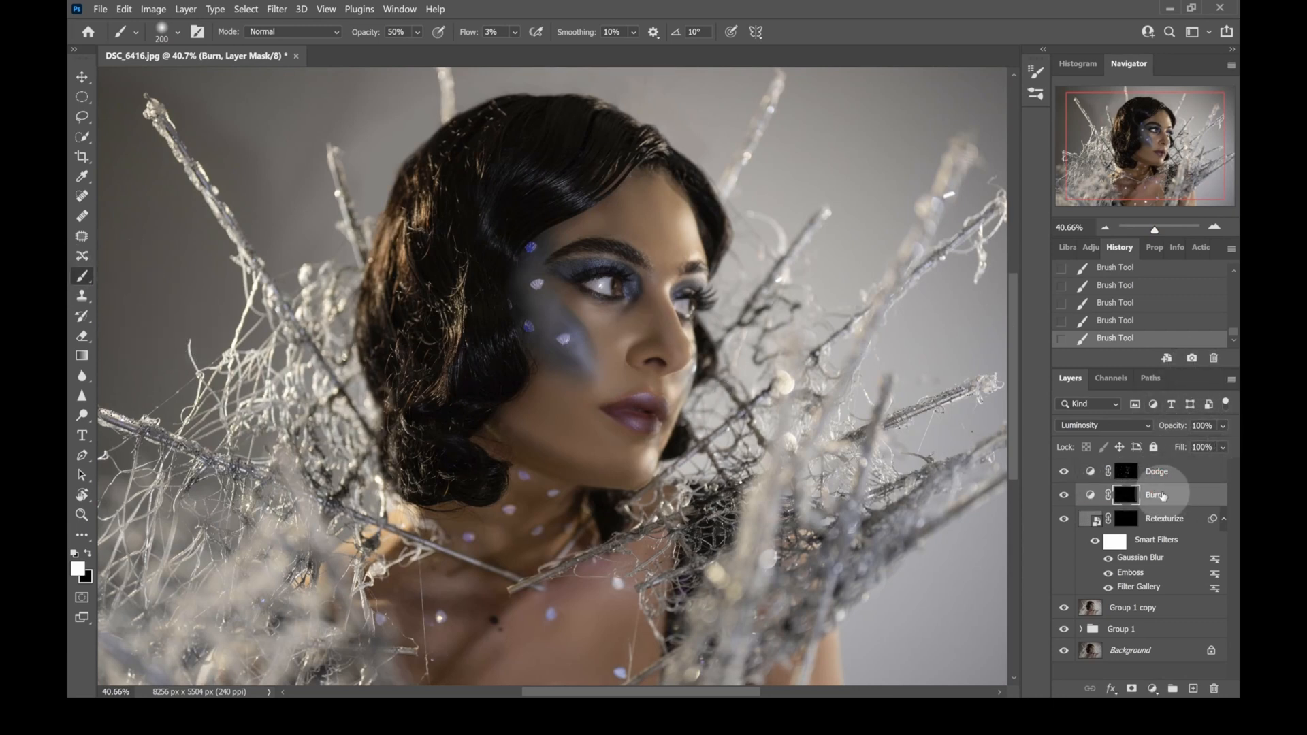
# Try the Burn layer's opacity at 60% and at 0%
pyautogui.click(1222, 425)
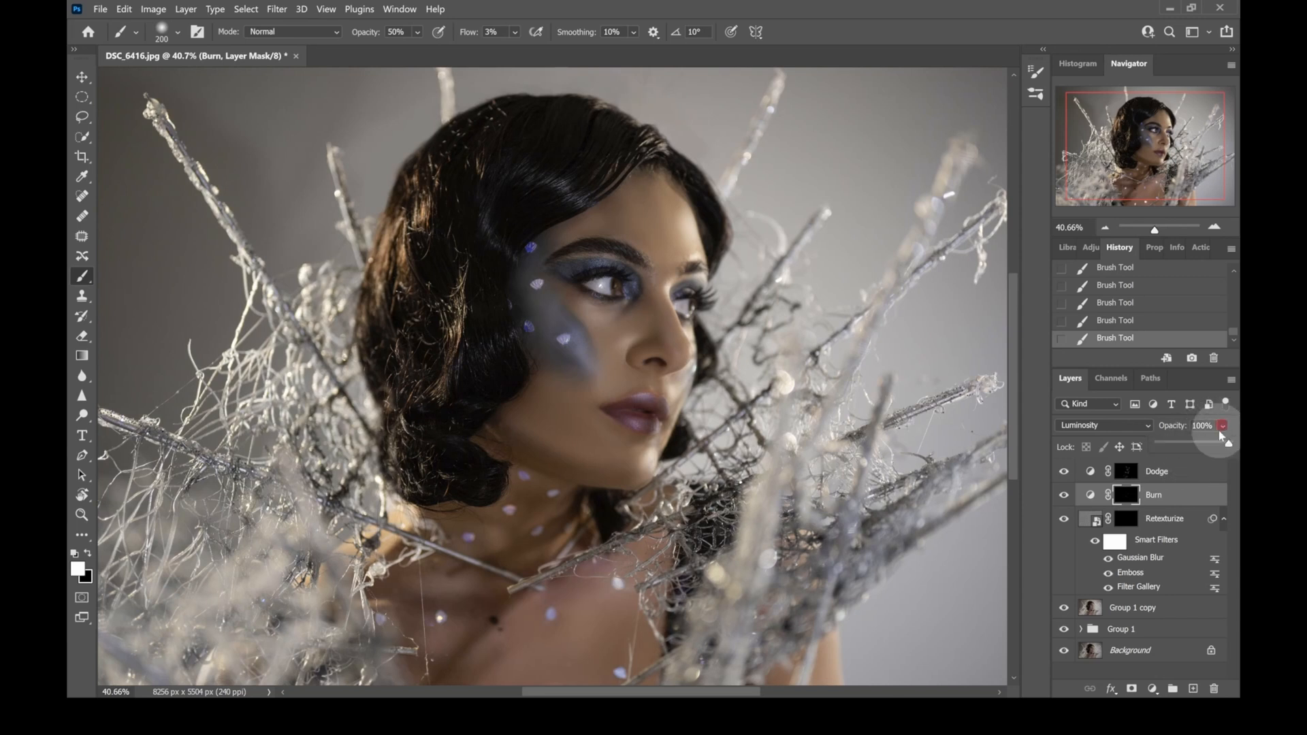
pyautogui.moveTo(1219, 442); pyautogui.dragTo(1201, 446)
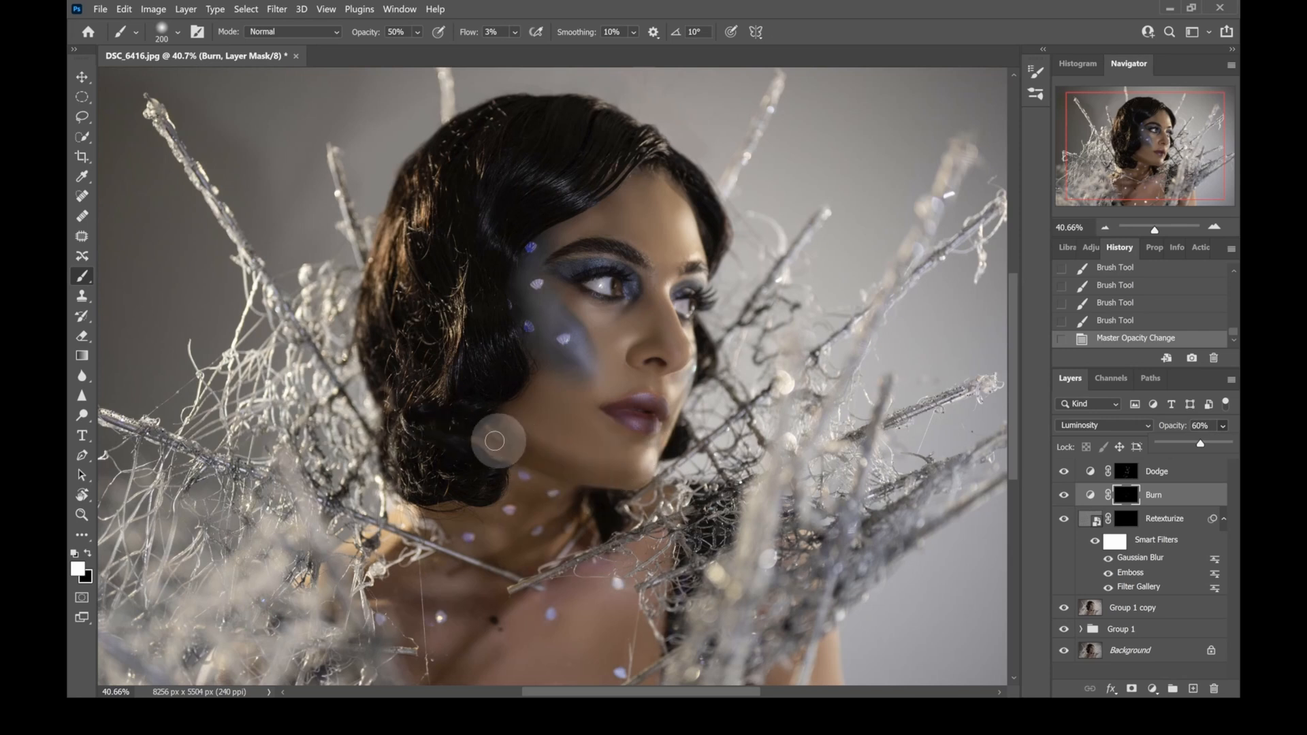
pyautogui.moveTo(1211, 447); pyautogui.dragTo(1104, 426)
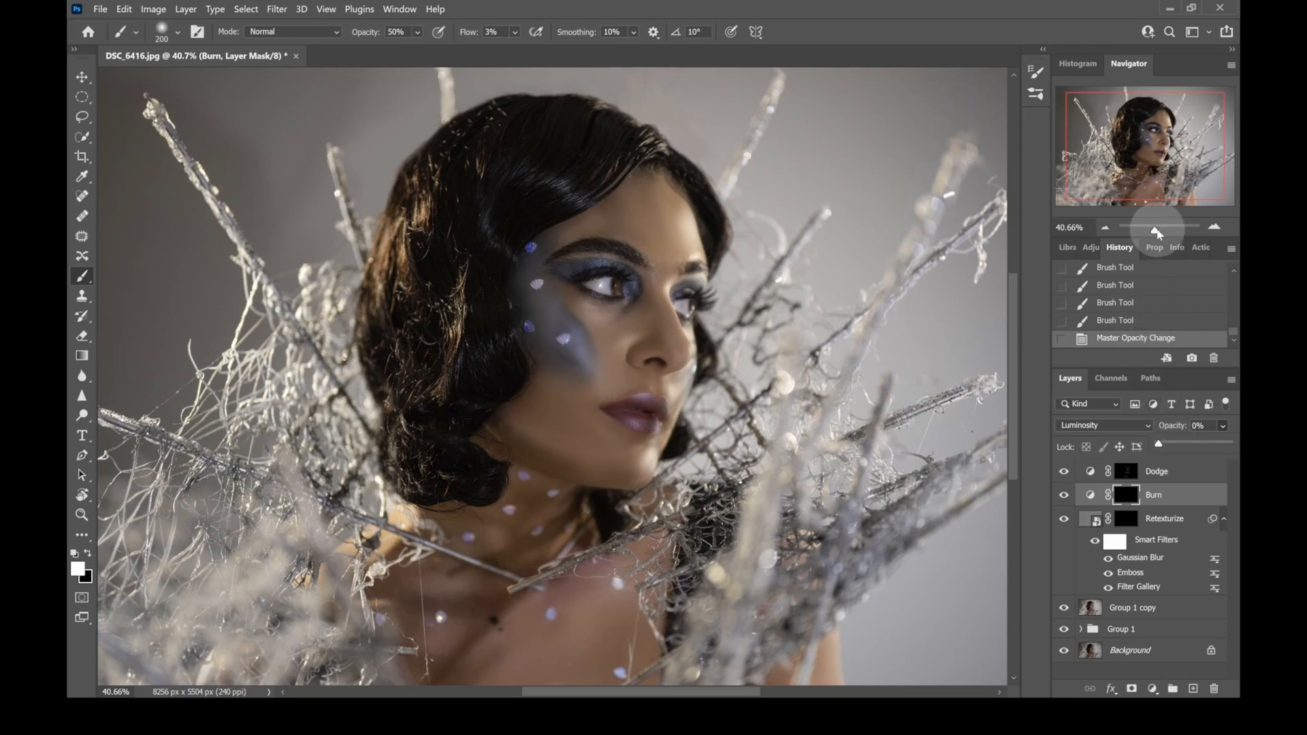
# Raise the Burn layer's opacity in stages to 72% and check the portrait in a small full view
pyautogui.moveTo(1154, 231); pyautogui.dragTo(1157, 235)
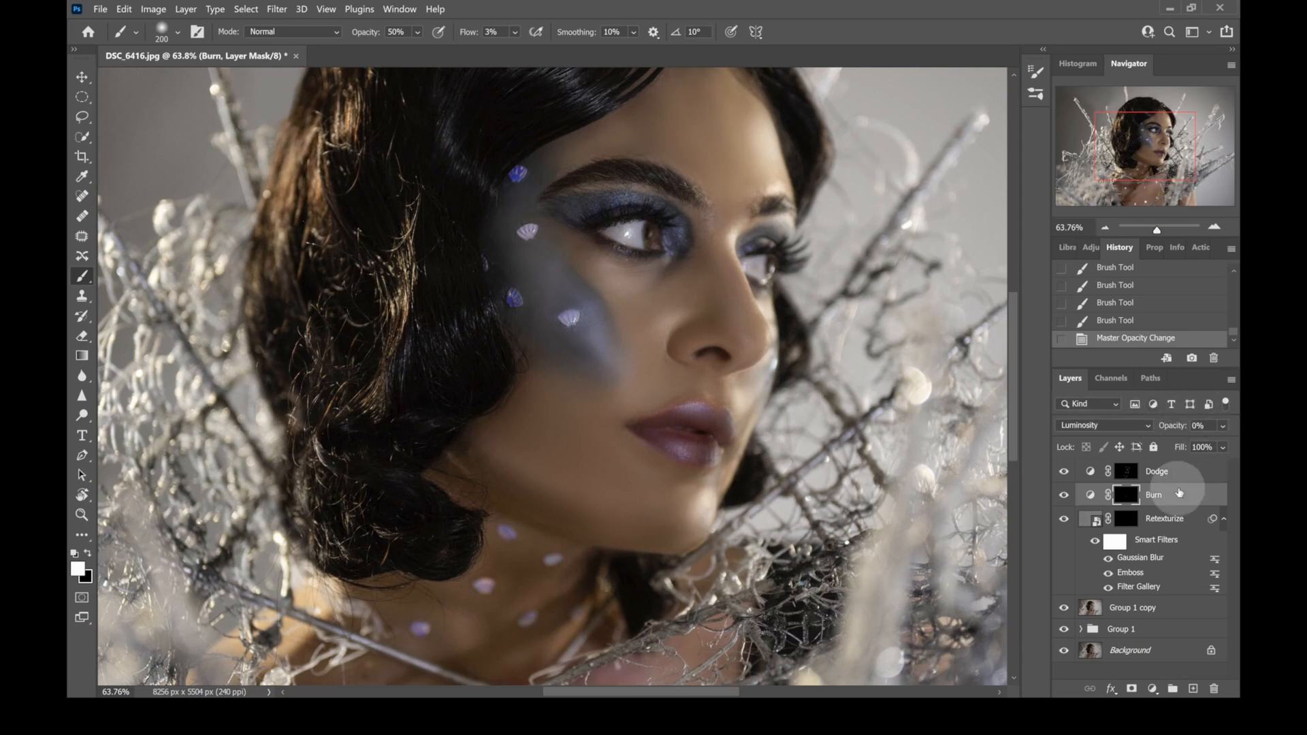
pyautogui.click(1222, 425)
pyautogui.moveTo(1158, 446); pyautogui.dragTo(1168, 443)
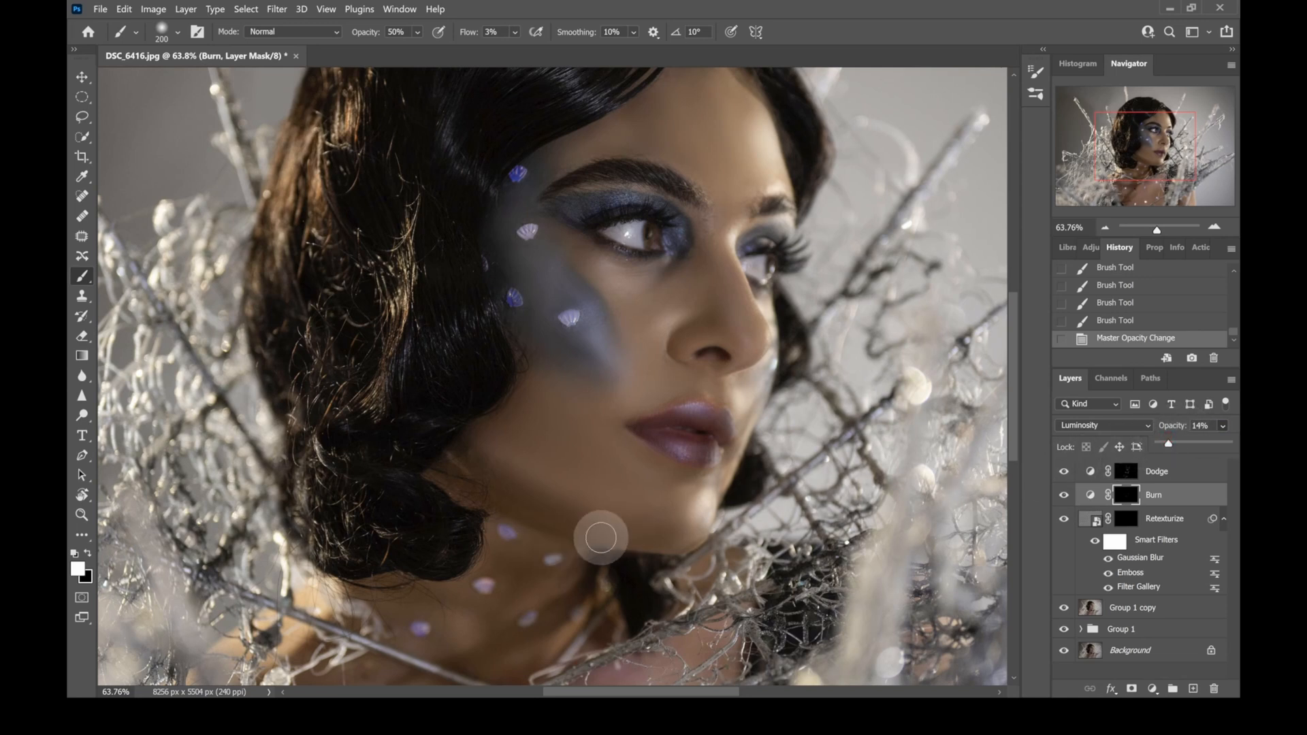
pyautogui.moveTo(1168, 445); pyautogui.dragTo(1186, 444)
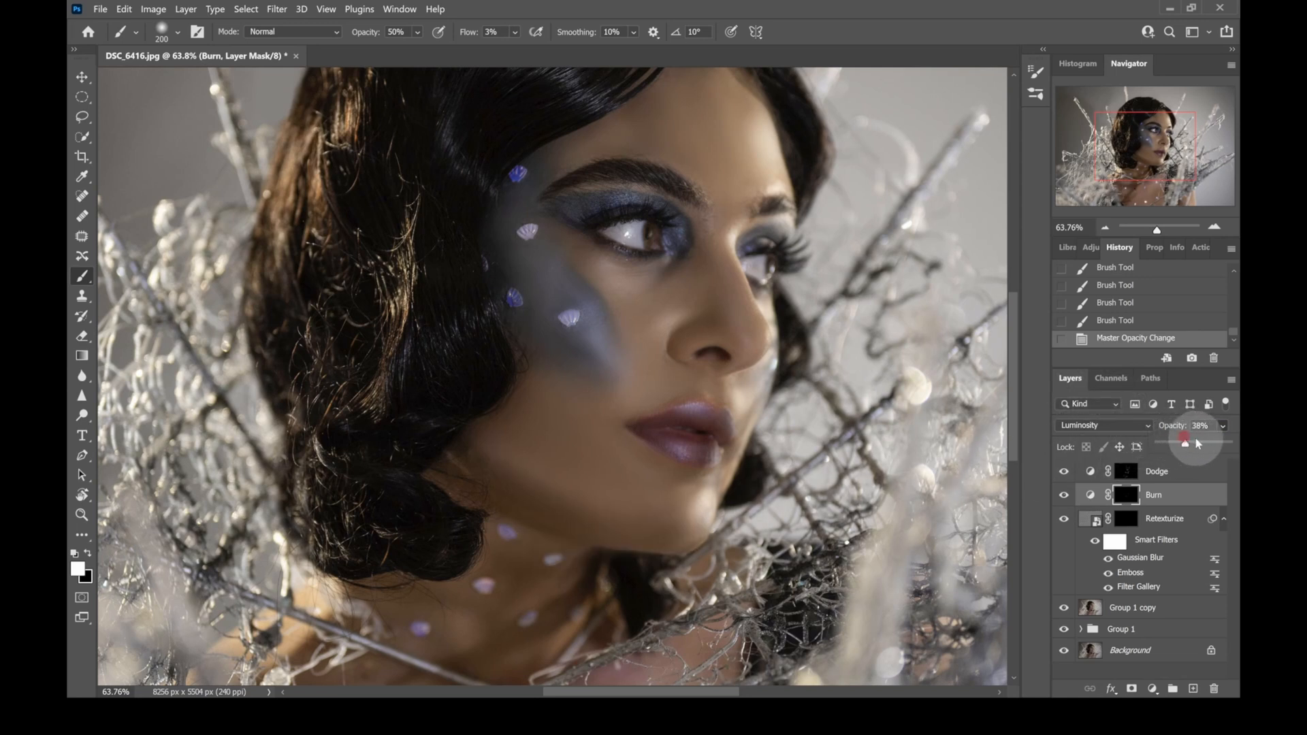
pyautogui.moveTo(1196, 443); pyautogui.dragTo(1209, 446)
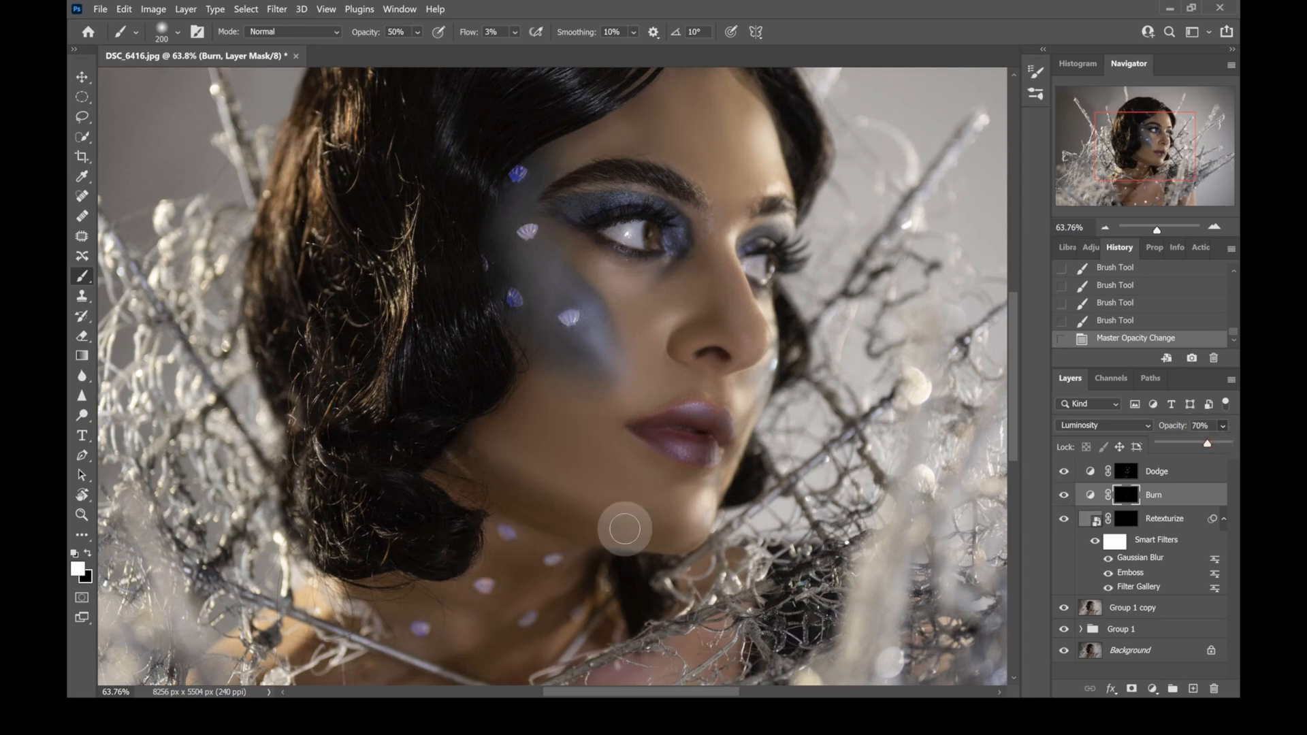
pyautogui.moveTo(1205, 445); pyautogui.dragTo(1212, 445)
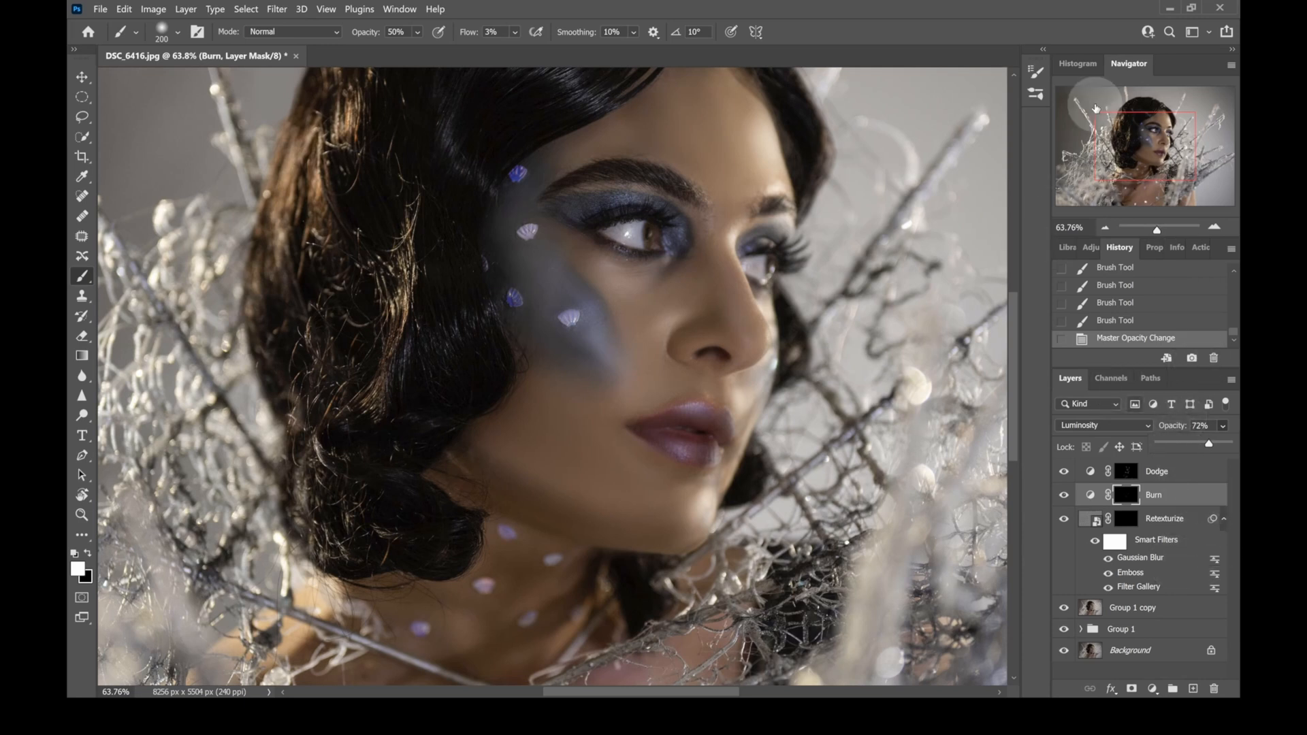
pyautogui.click(1148, 231)
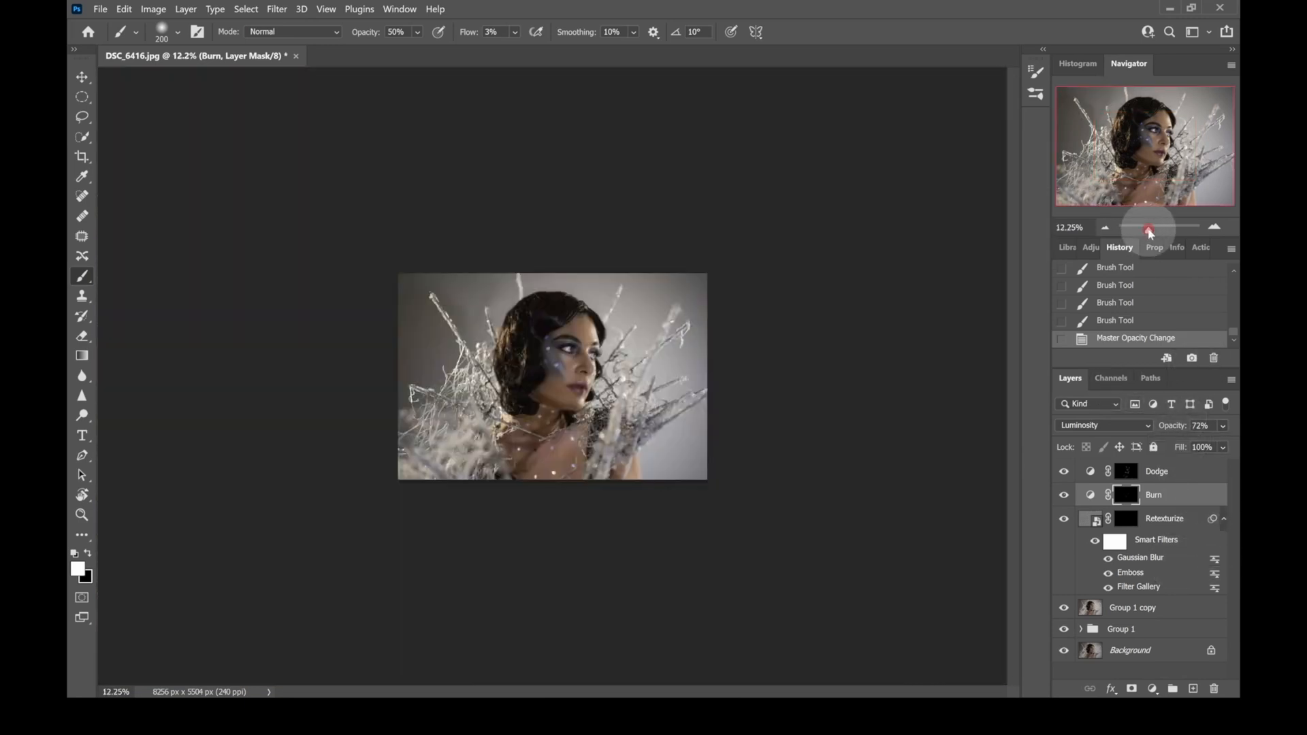
# Add a Black & White adjustment layer above the Dodge layer and set its blend mode to Overlay
pyautogui.moveTo(1149, 230); pyautogui.dragTo(1152, 230)
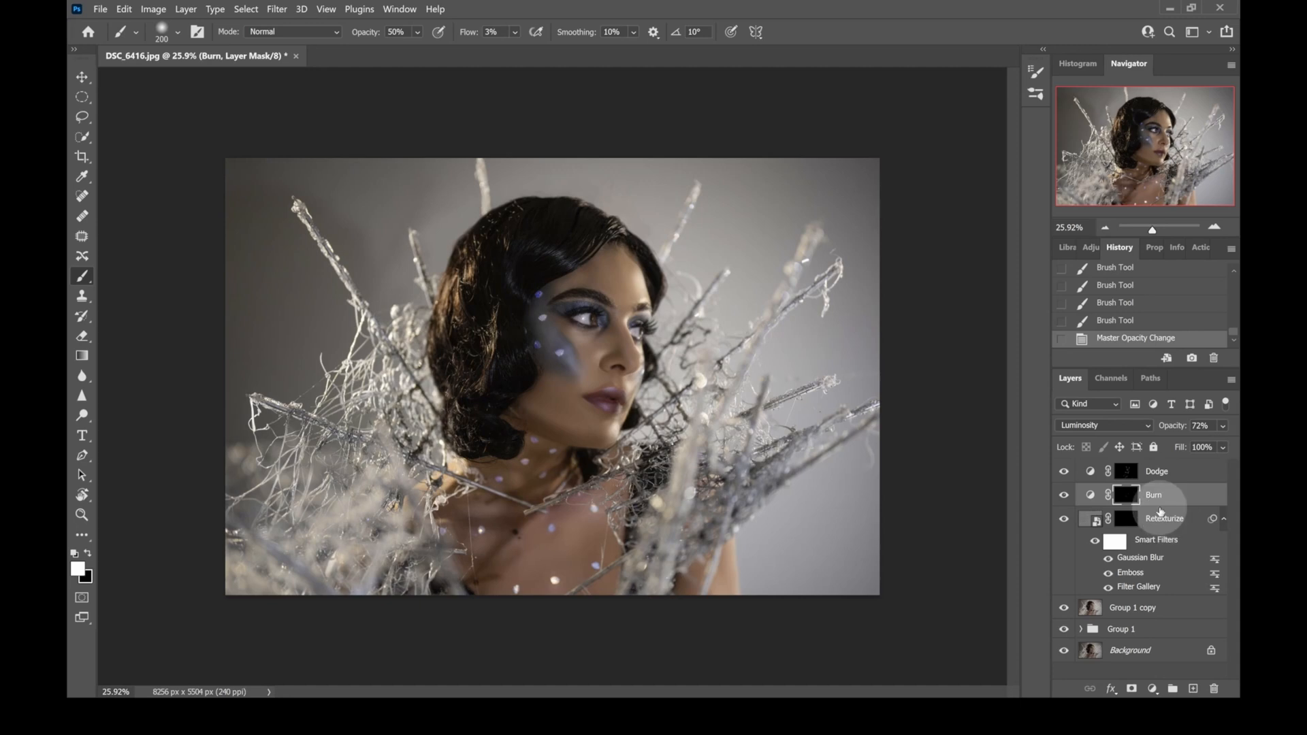
pyautogui.click(1169, 472)
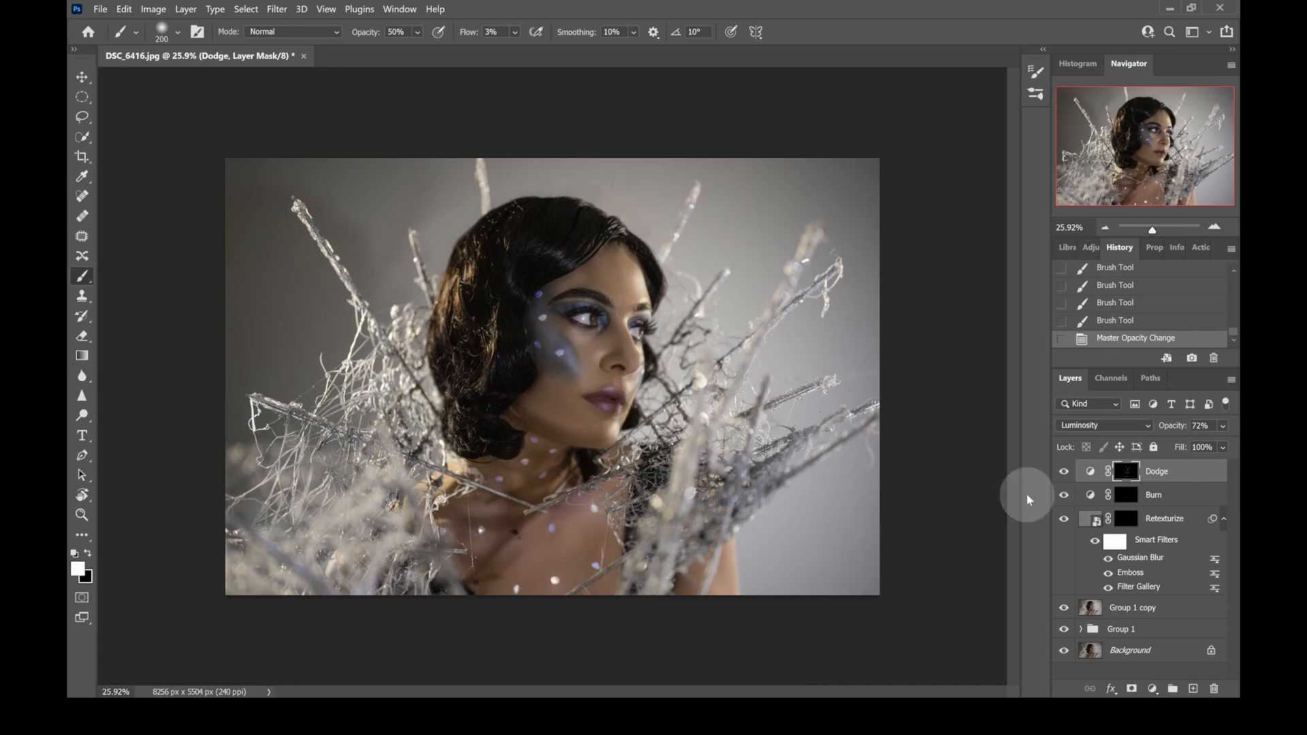
pyautogui.click(1152, 688)
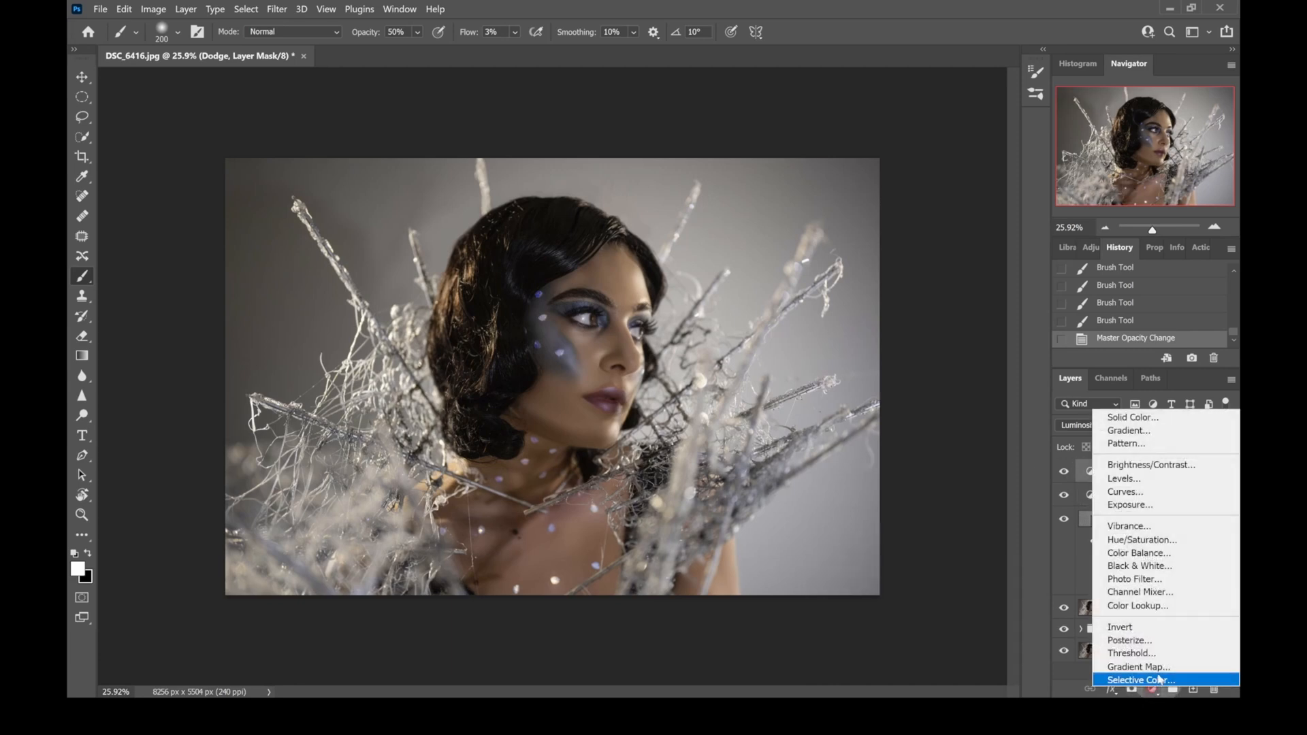
pyautogui.click(1159, 570)
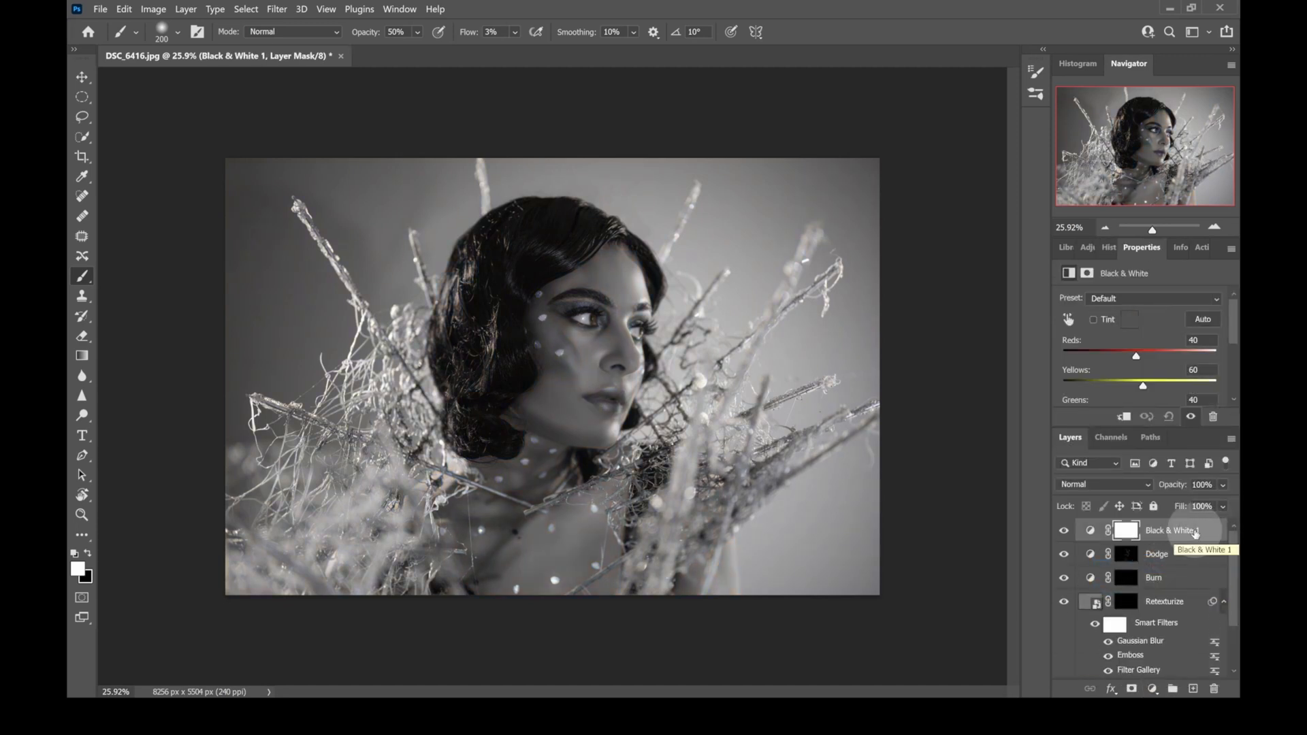
pyautogui.click(1149, 485)
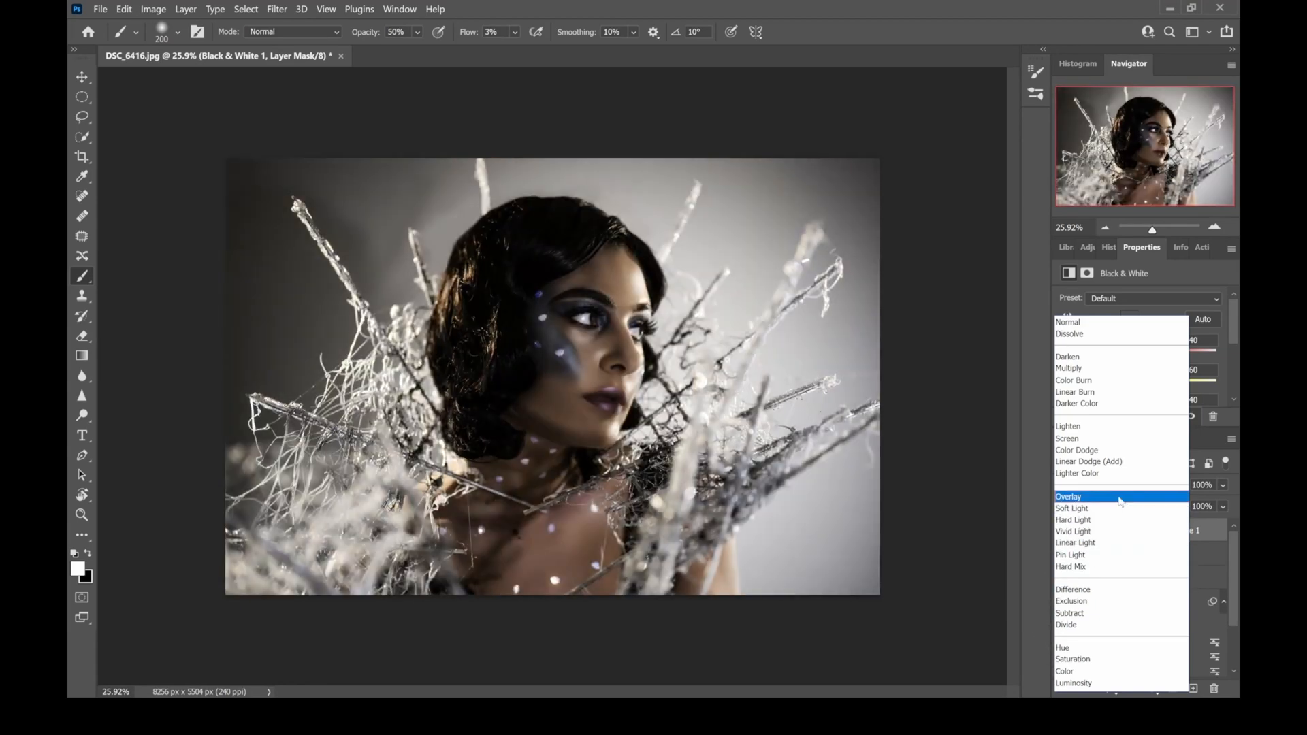
pyautogui.click(1119, 501)
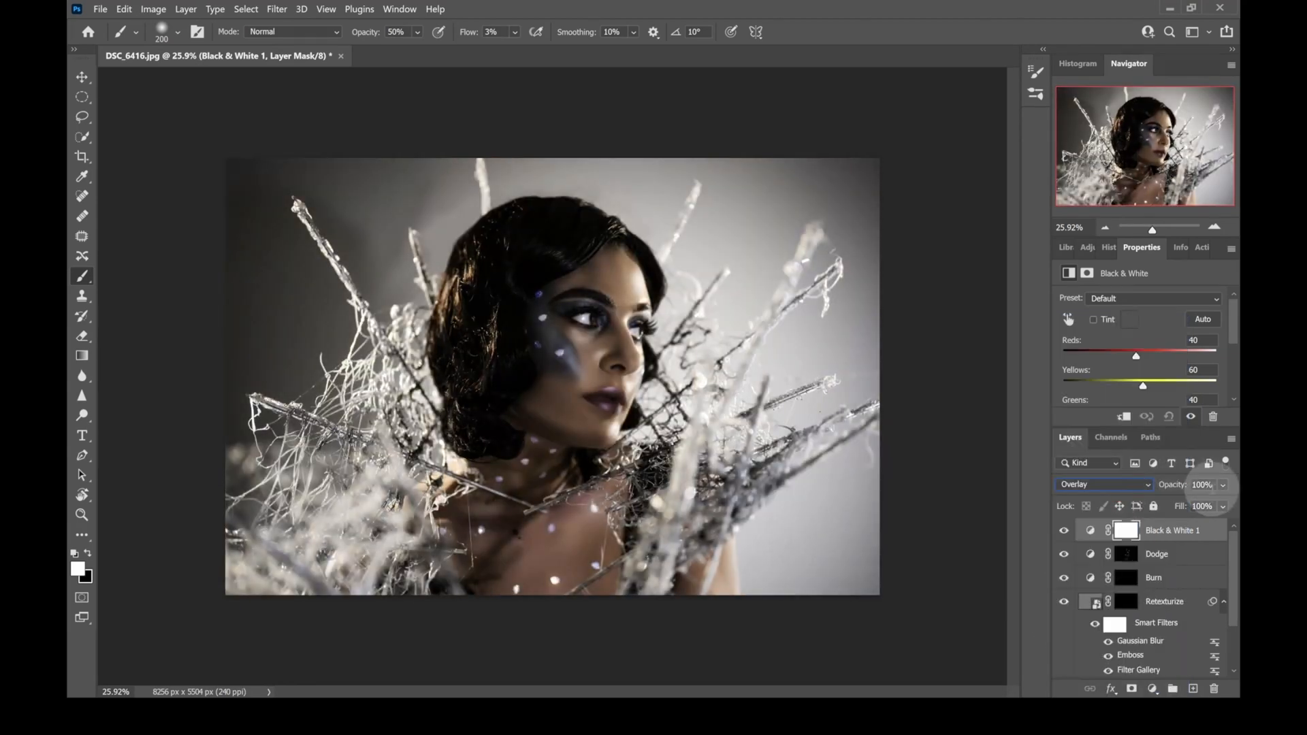
# Lower the Black & White layer's opacity to 32%, compare the portrait with the layer hidden, and reduce the opacity to 23%
pyautogui.click(1222, 486)
pyautogui.moveTo(1208, 505); pyautogui.dragTo(1171, 502)
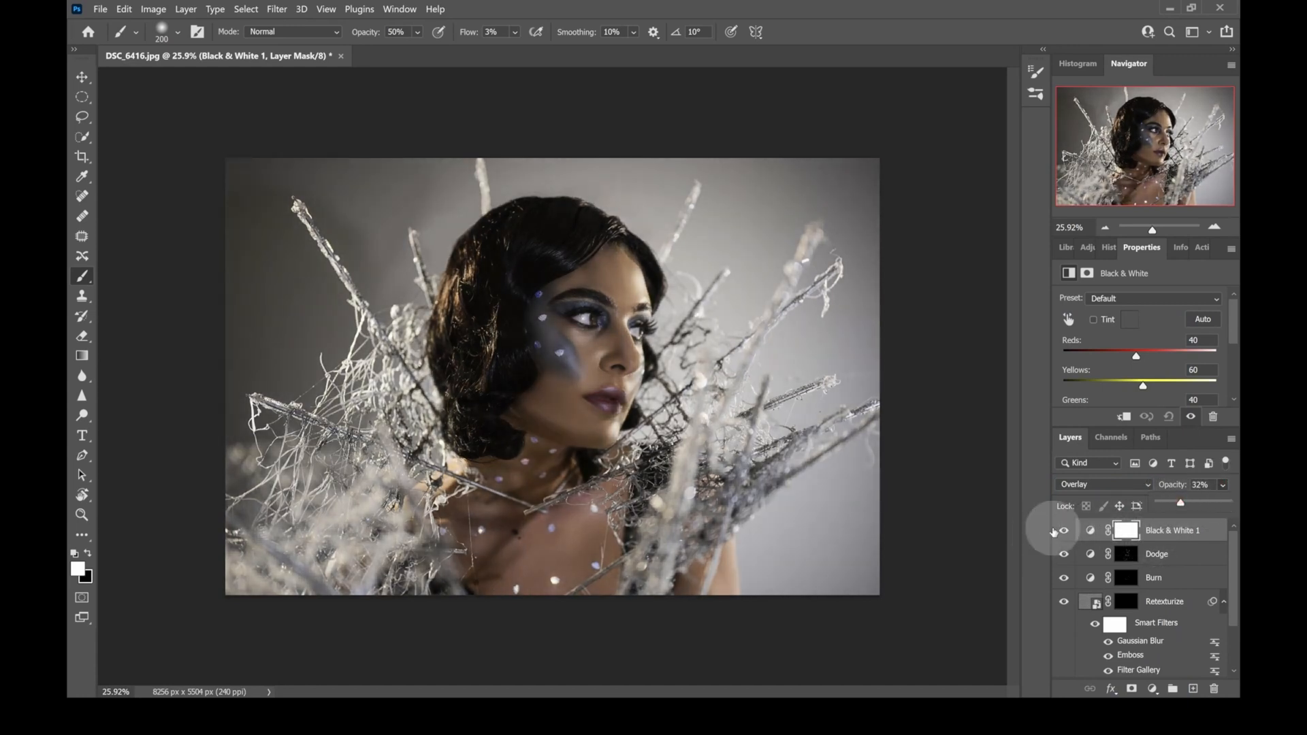
pyautogui.click(1063, 531)
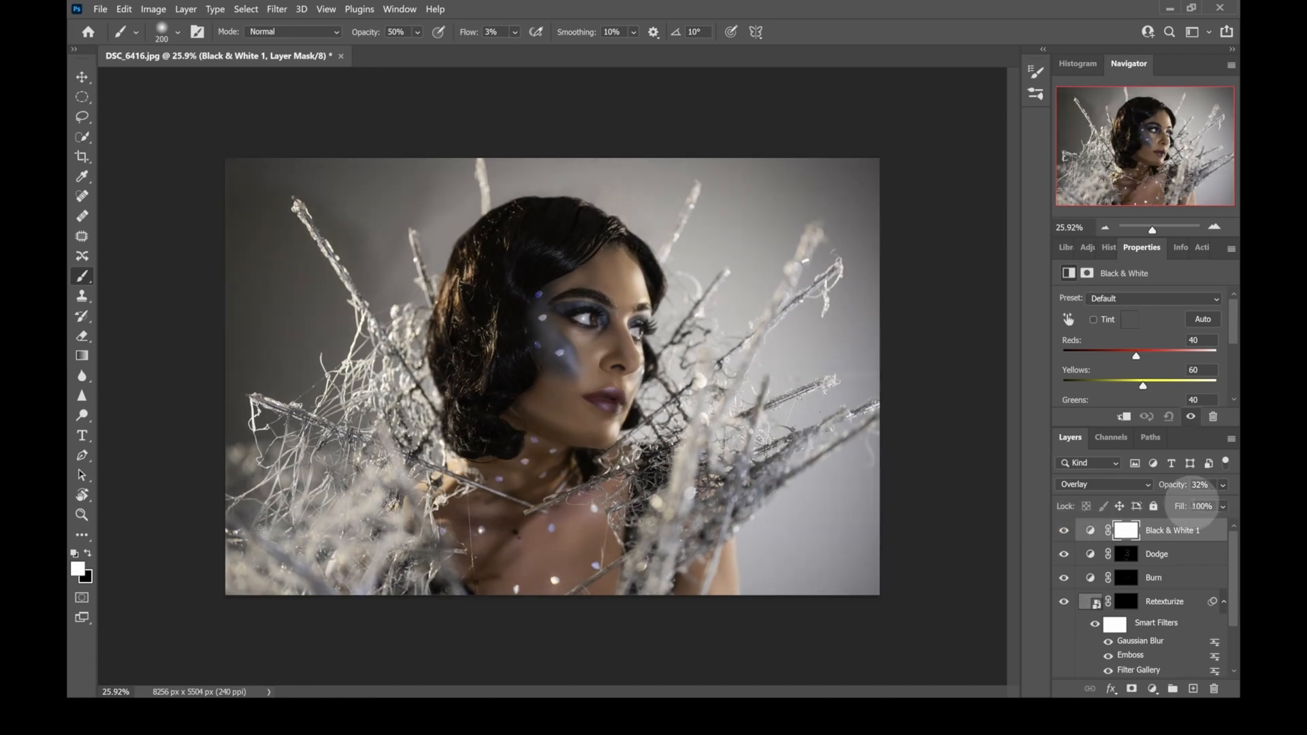
pyautogui.moveTo(1182, 502); pyautogui.dragTo(1175, 503)
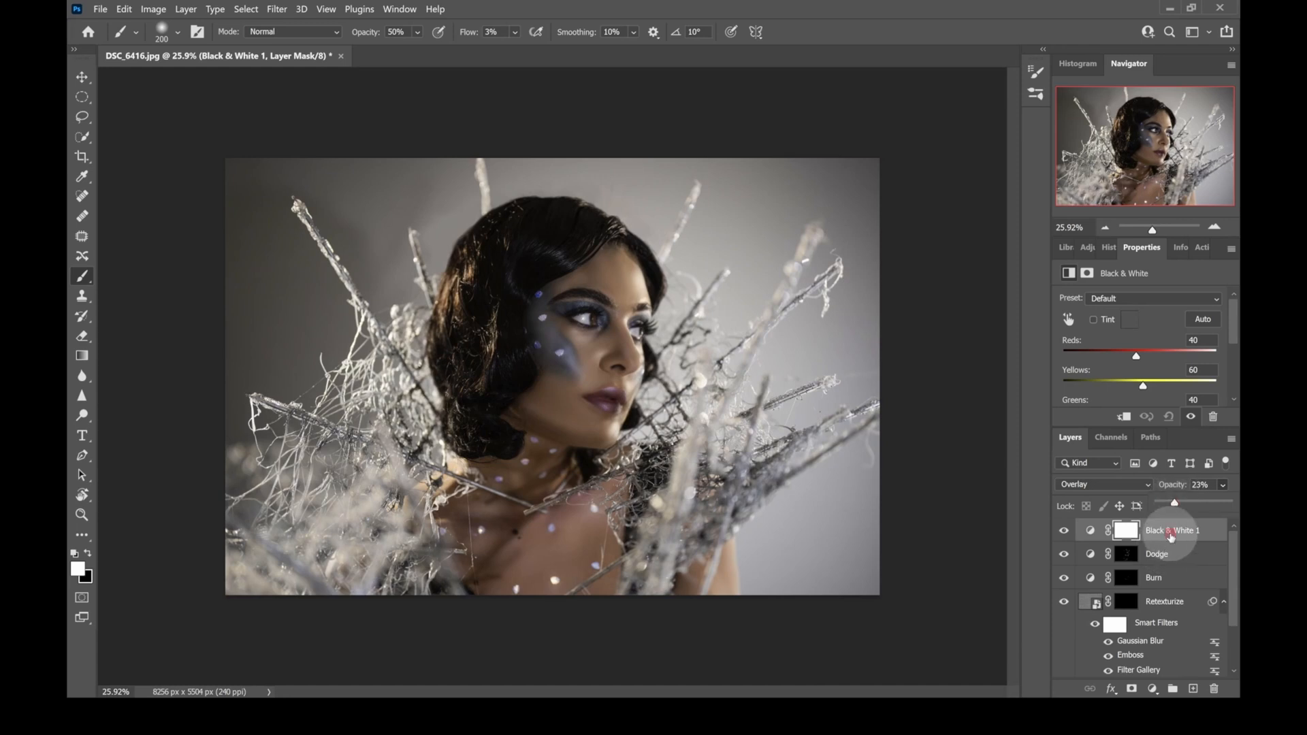
pyautogui.click(1170, 533)
# Add a Hue/Saturation adjustment layer above the Black & White layer, try Saturation at +15, and return it to 0
pyautogui.click(1151, 688)
pyautogui.click(1153, 543)
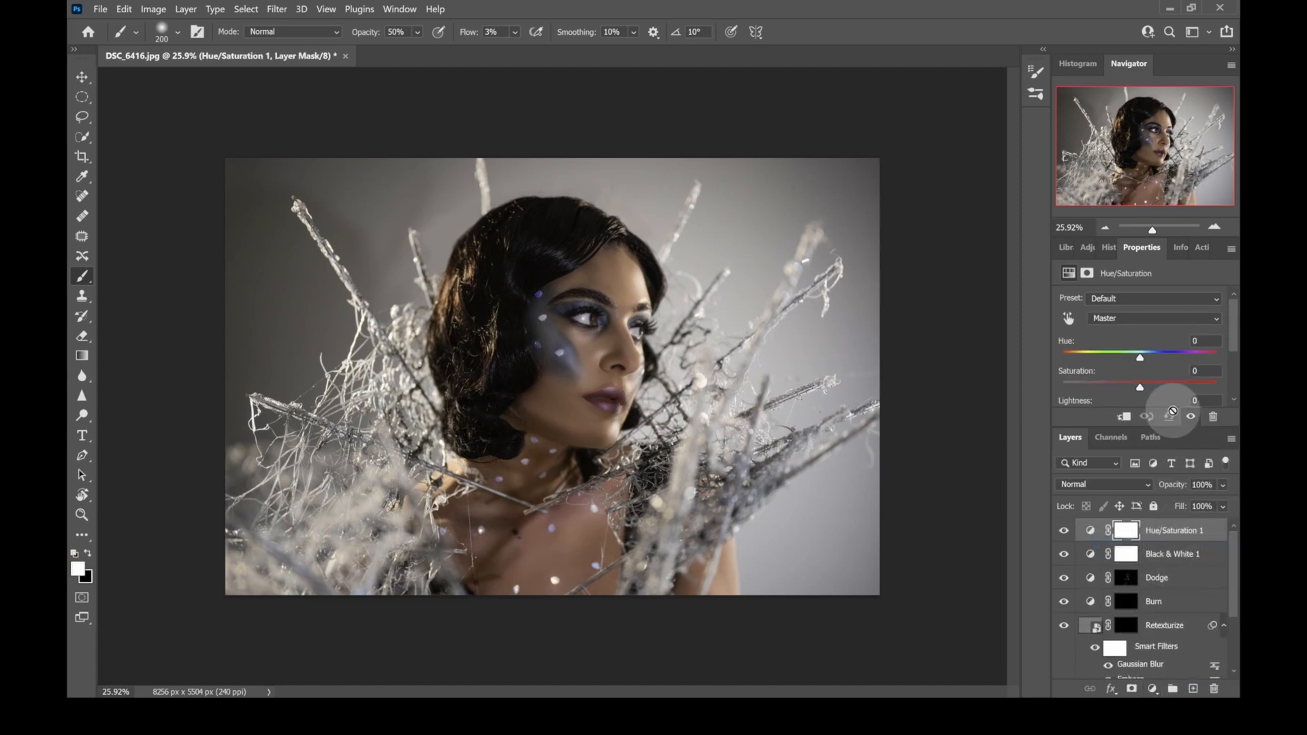
pyautogui.click(1153, 690)
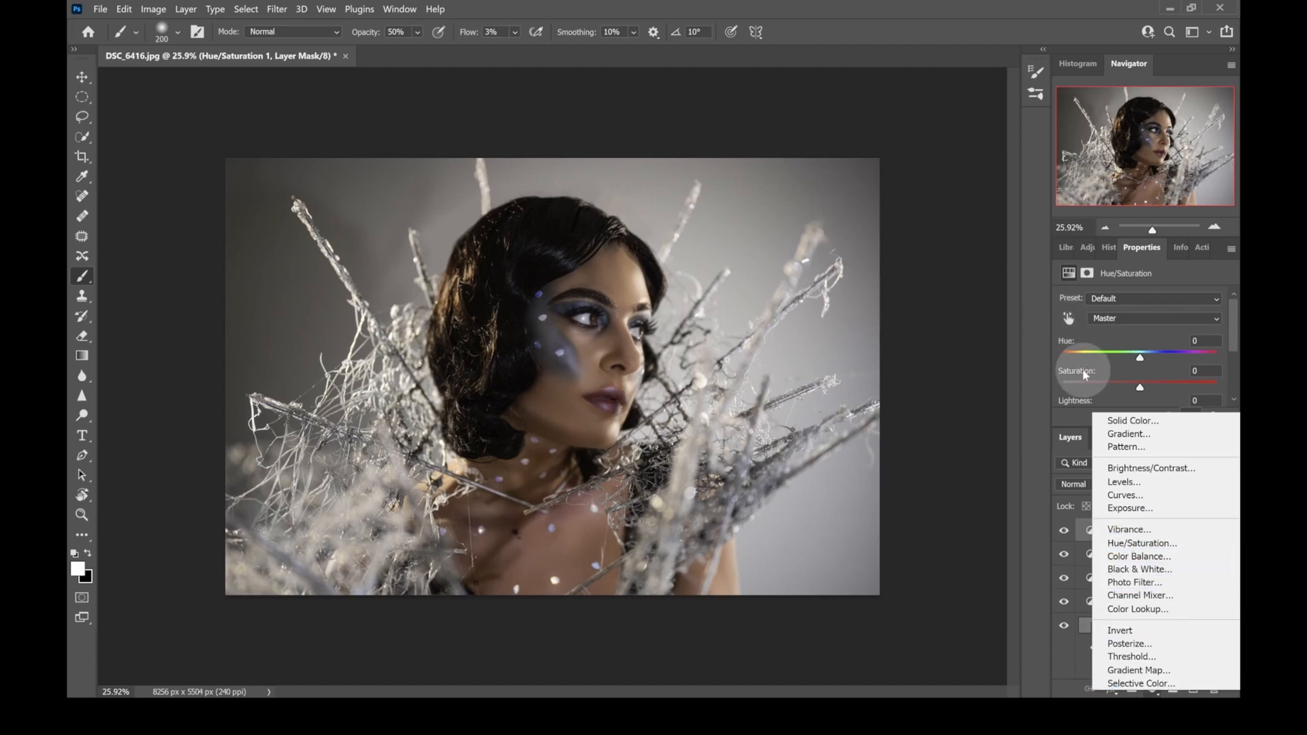
pyautogui.click(1140, 387)
pyautogui.moveTo(1147, 383); pyautogui.dragTo(1152, 389)
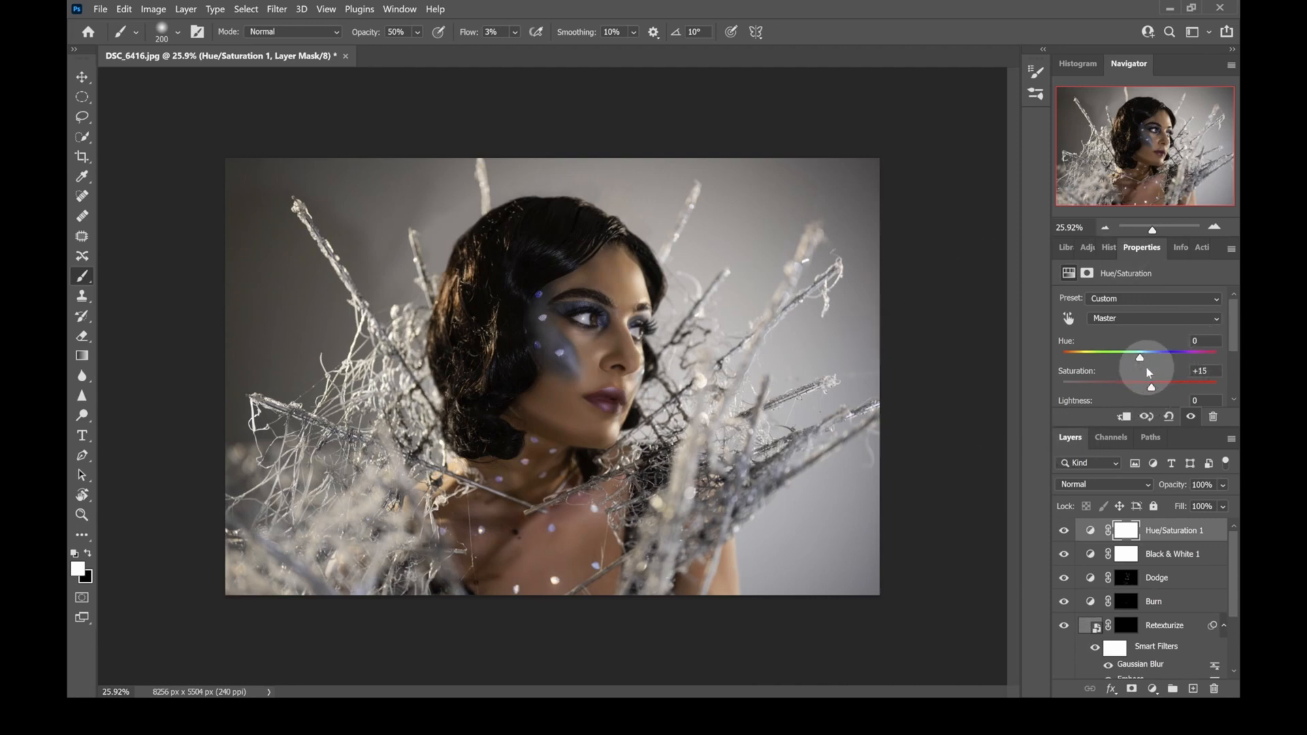
pyautogui.moveTo(1150, 387); pyautogui.dragTo(1141, 388)
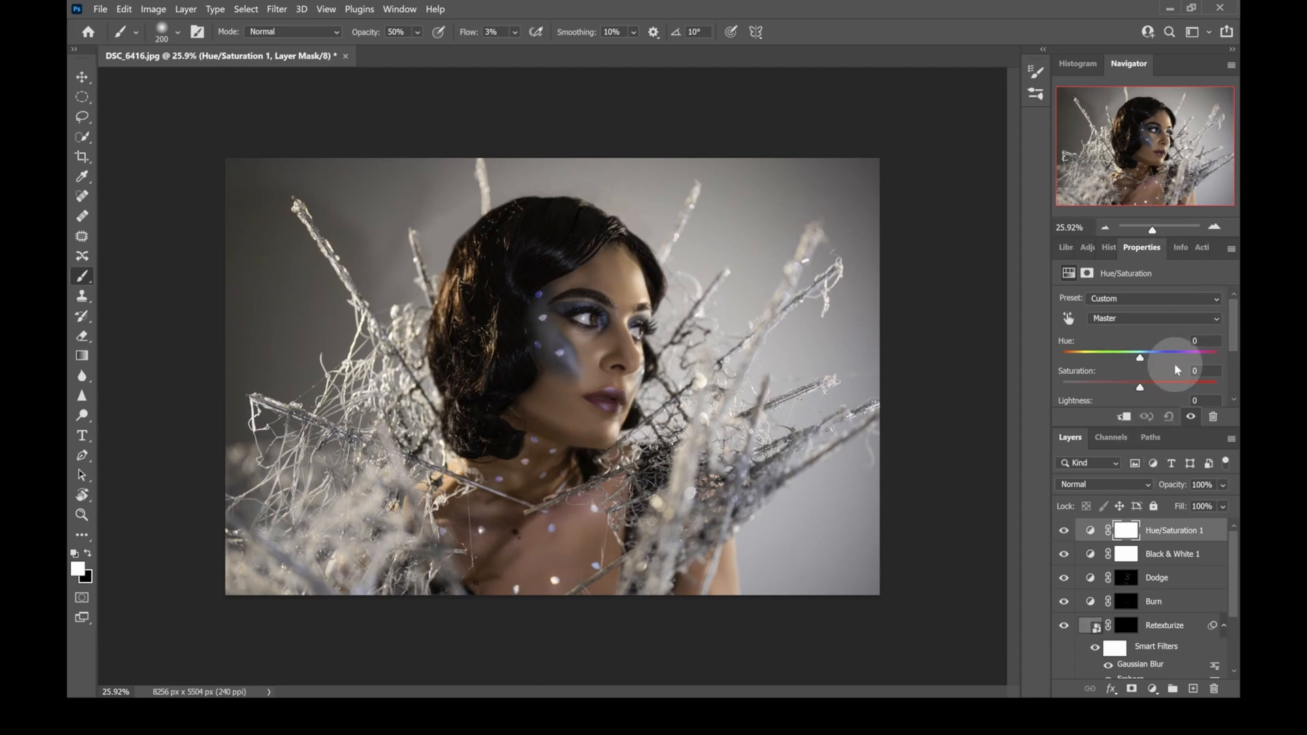
# Make the Black & White adjustment layer active
pyautogui.click(1184, 554)
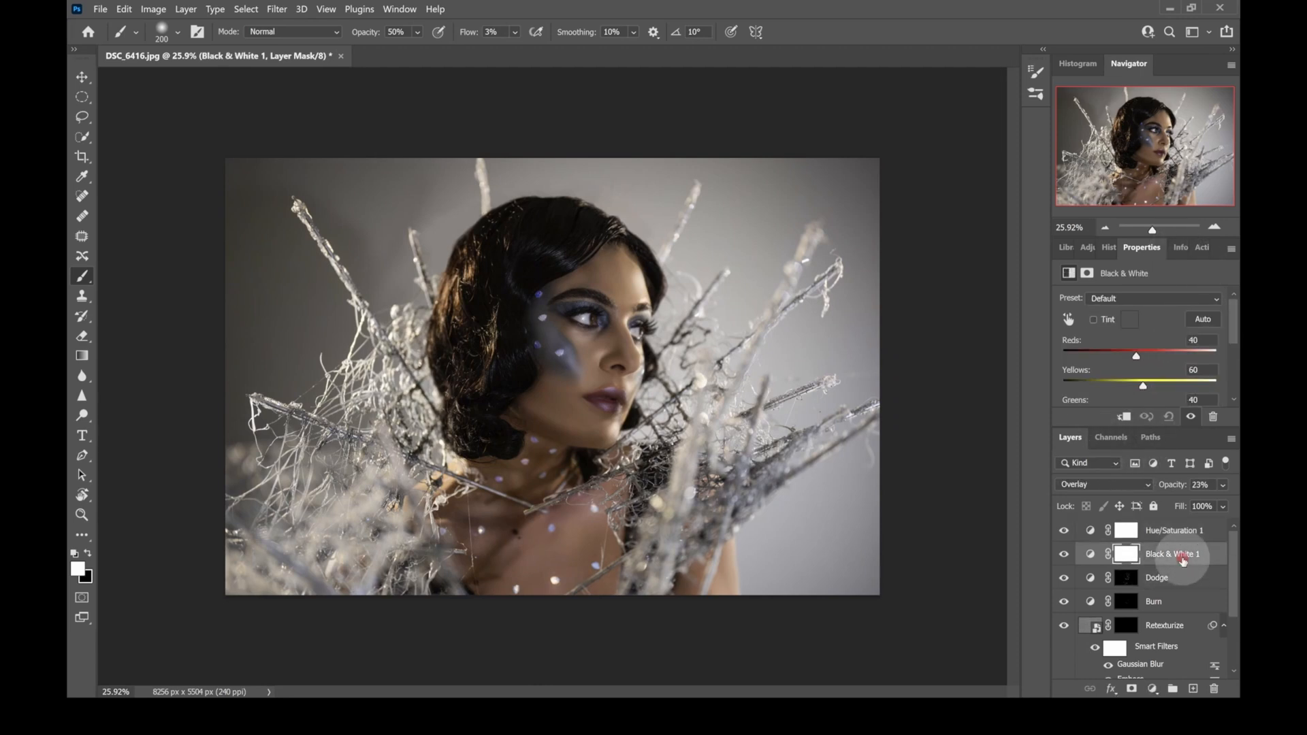